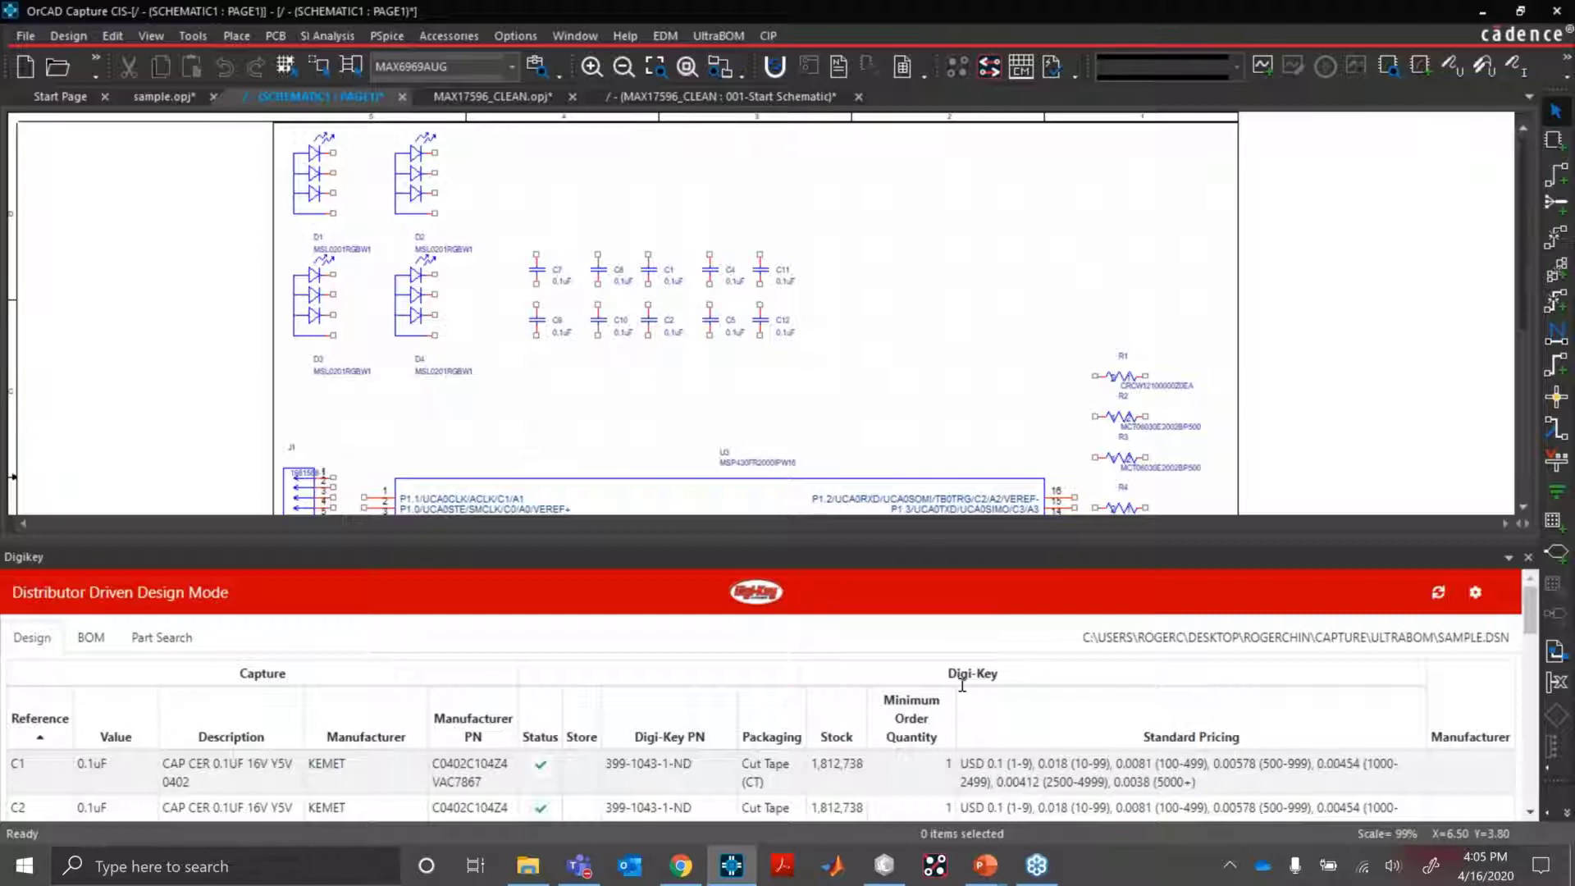
Search the Digi-Key part catalogue for max6969.
left_click(162, 638)
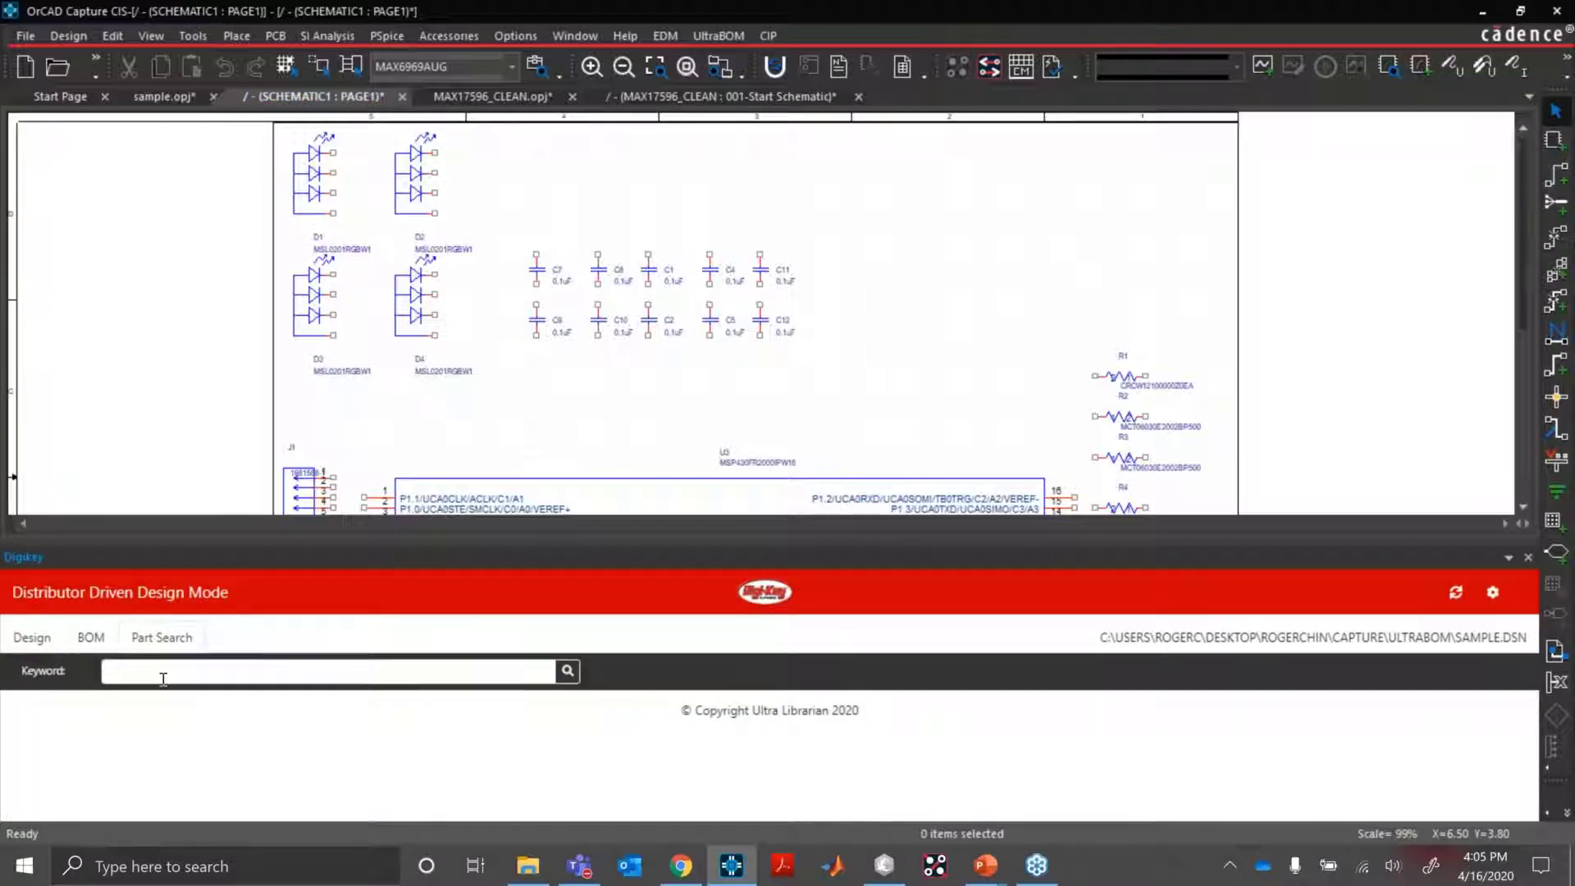
type("max6969")
key("Return")
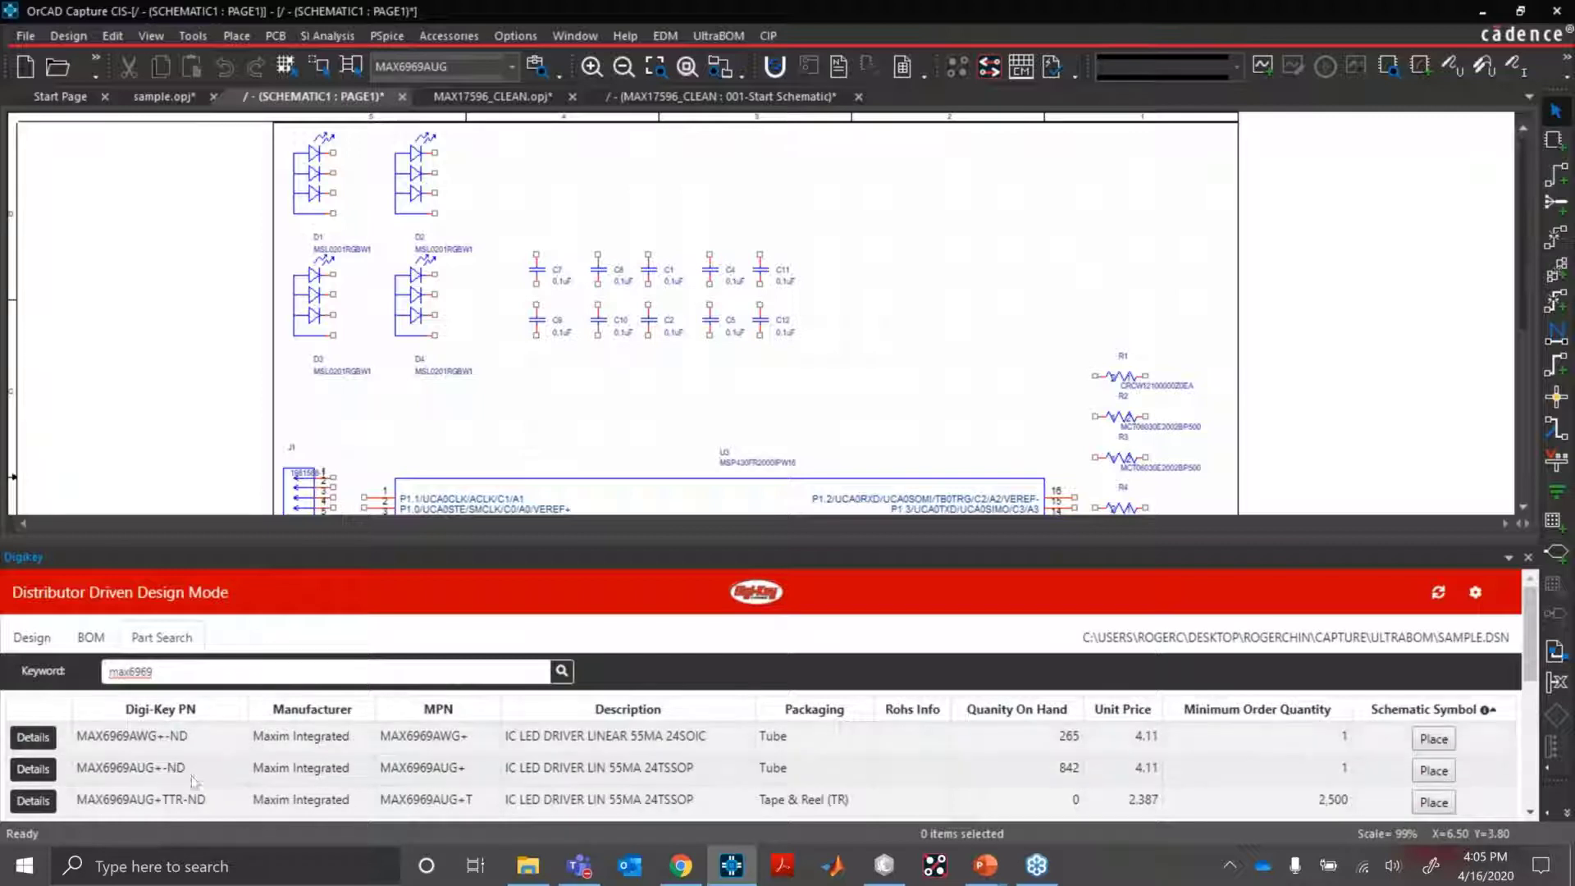
scroll(237, 777, "down", 1)
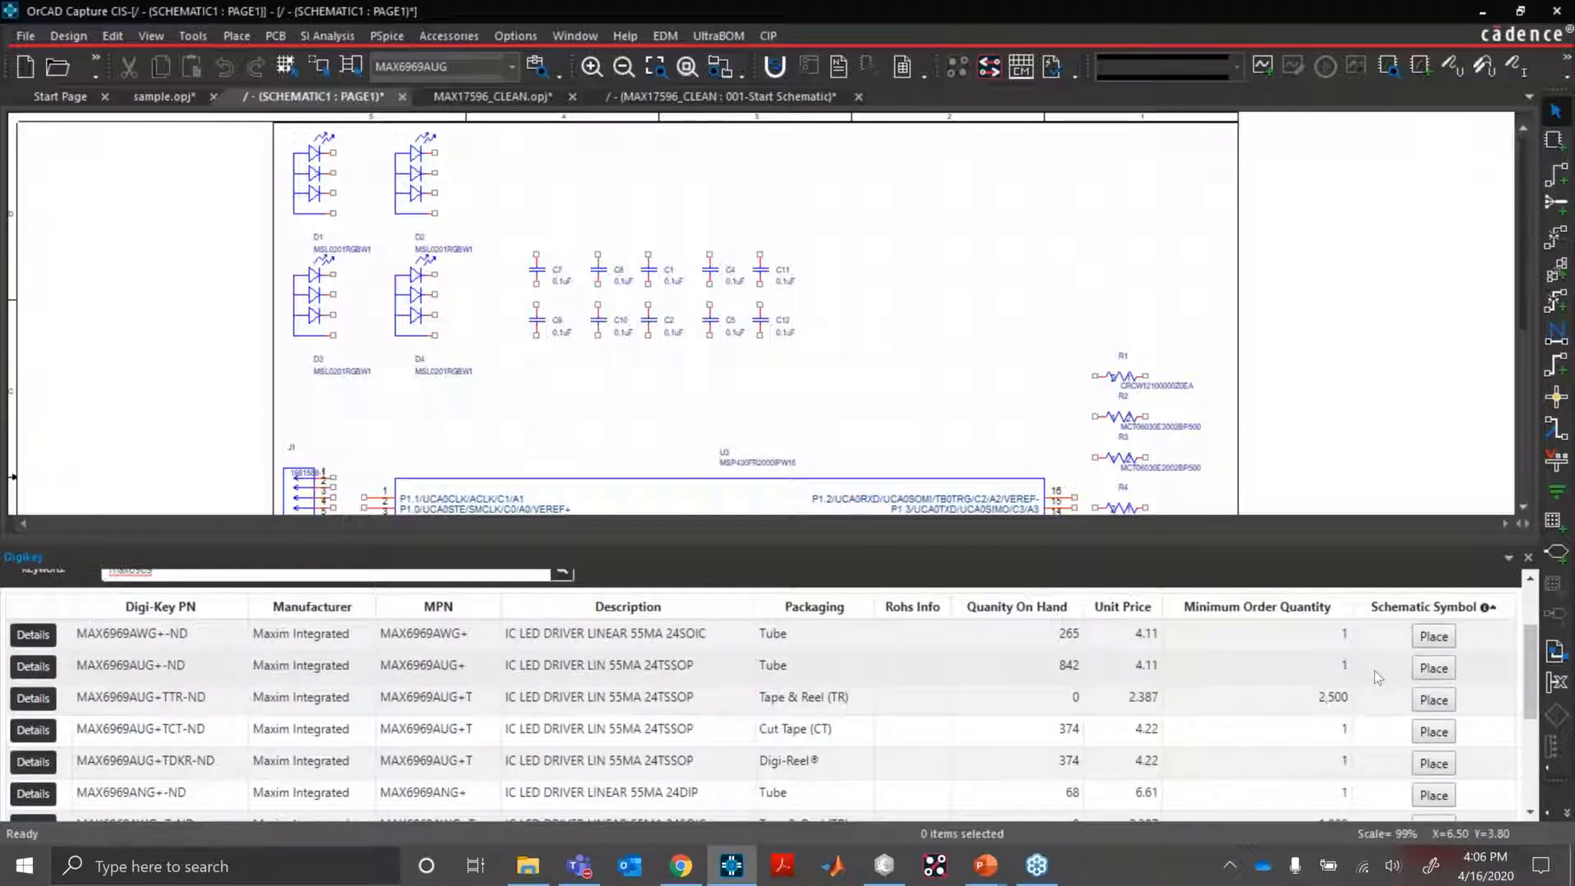
Open the details of the MAX6969AUG+-ND tube part, enlarge the Digi-Key pane, and examine the symbol preview and attributes.
left_click(35, 671)
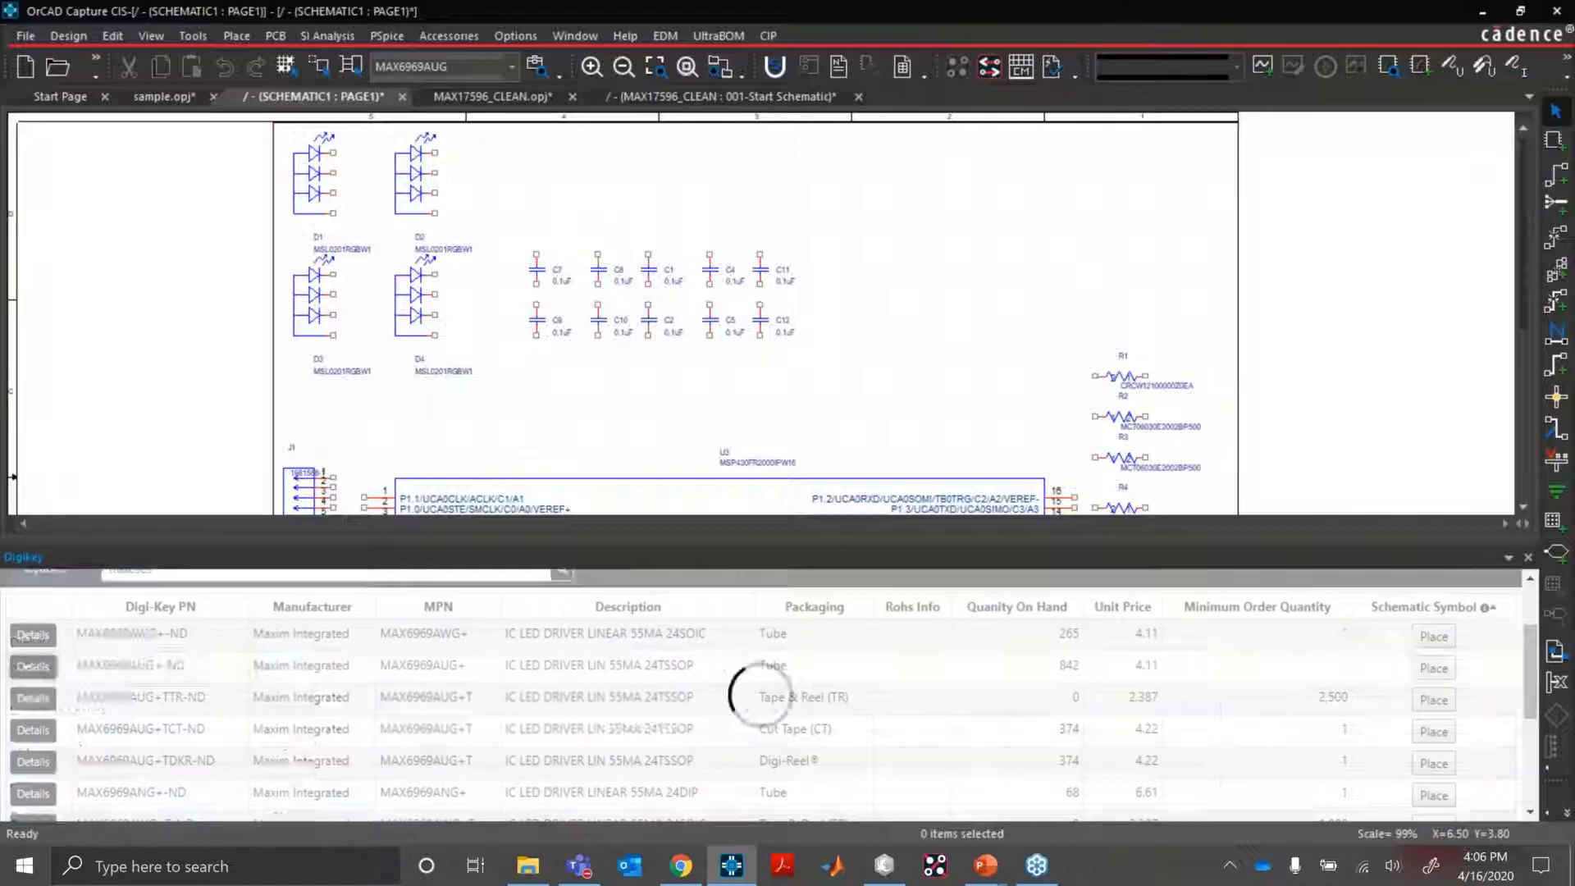
scroll(895, 673, "down", 1)
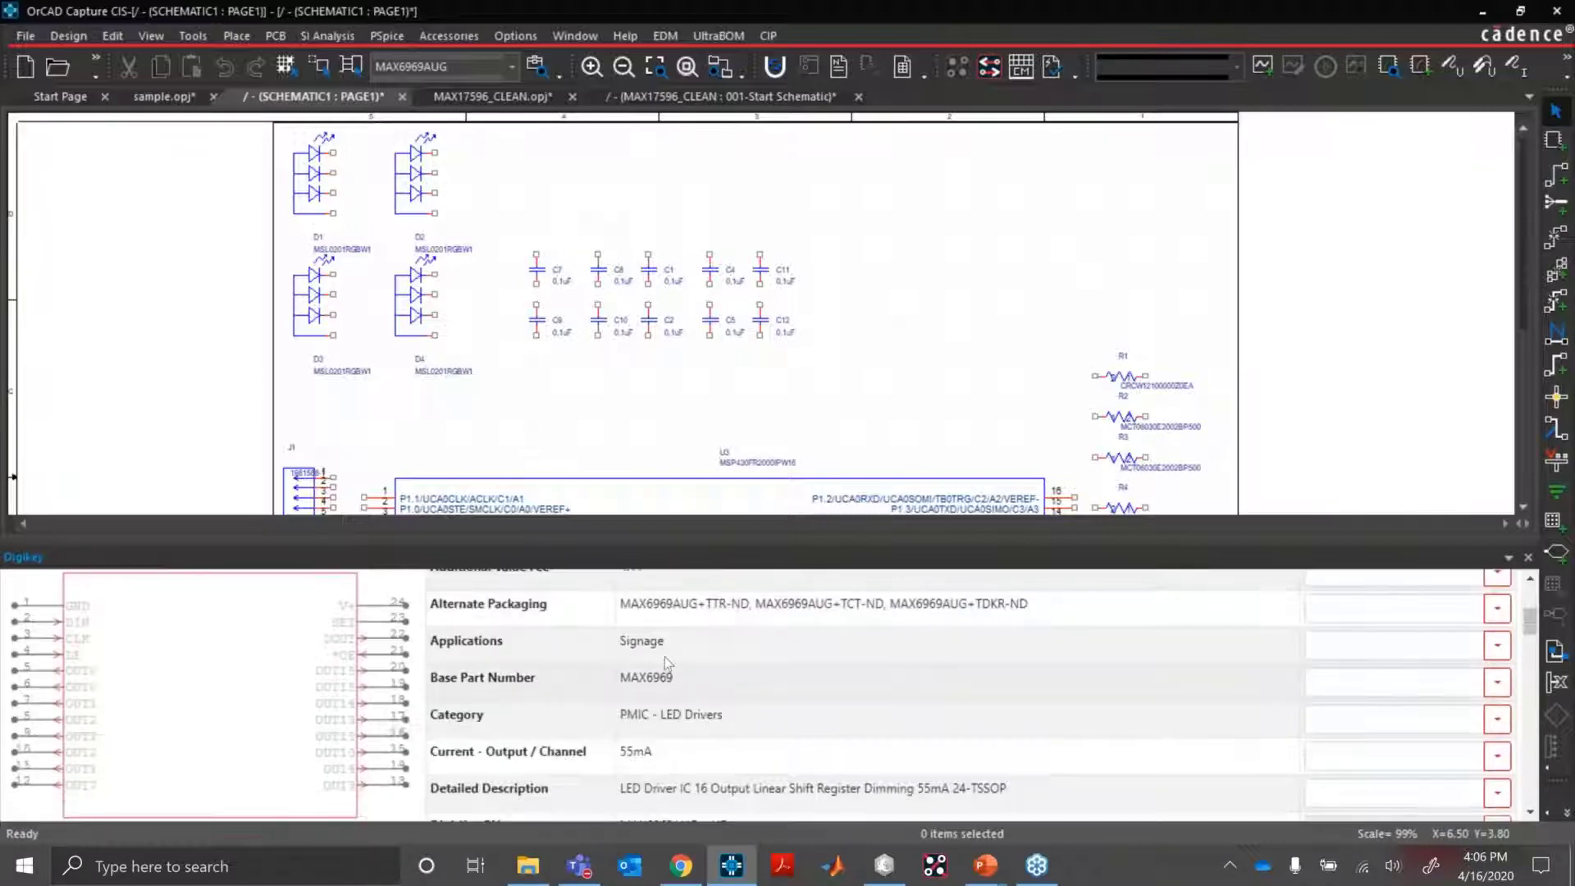
left_click_drag(385, 540, 386, 469)
scroll(700, 592, "up", 1)
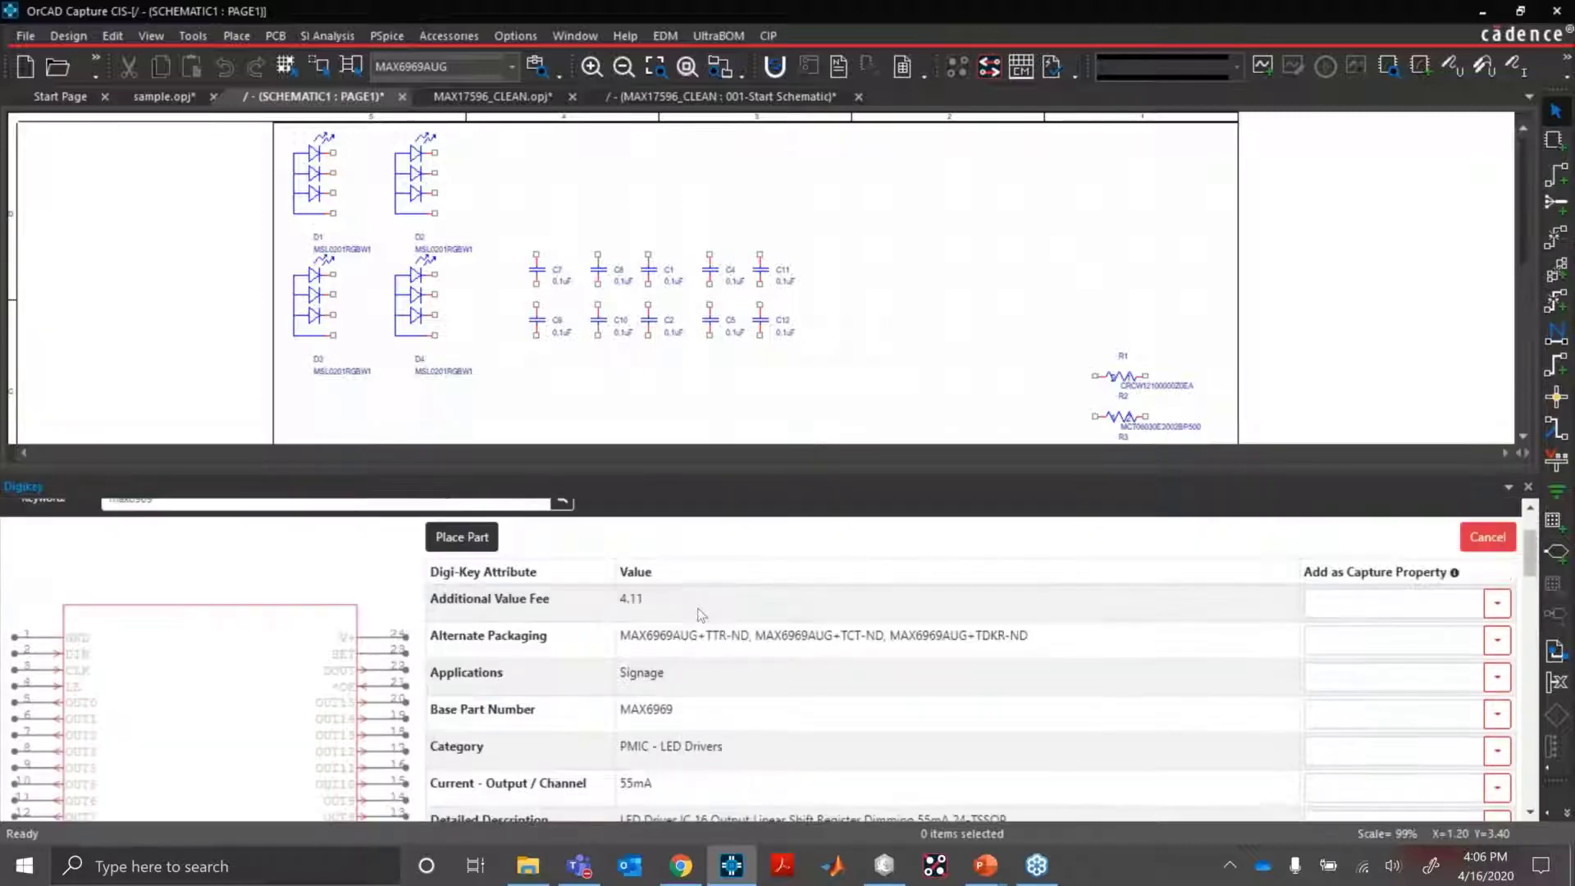
scroll(700, 751, "down", 1)
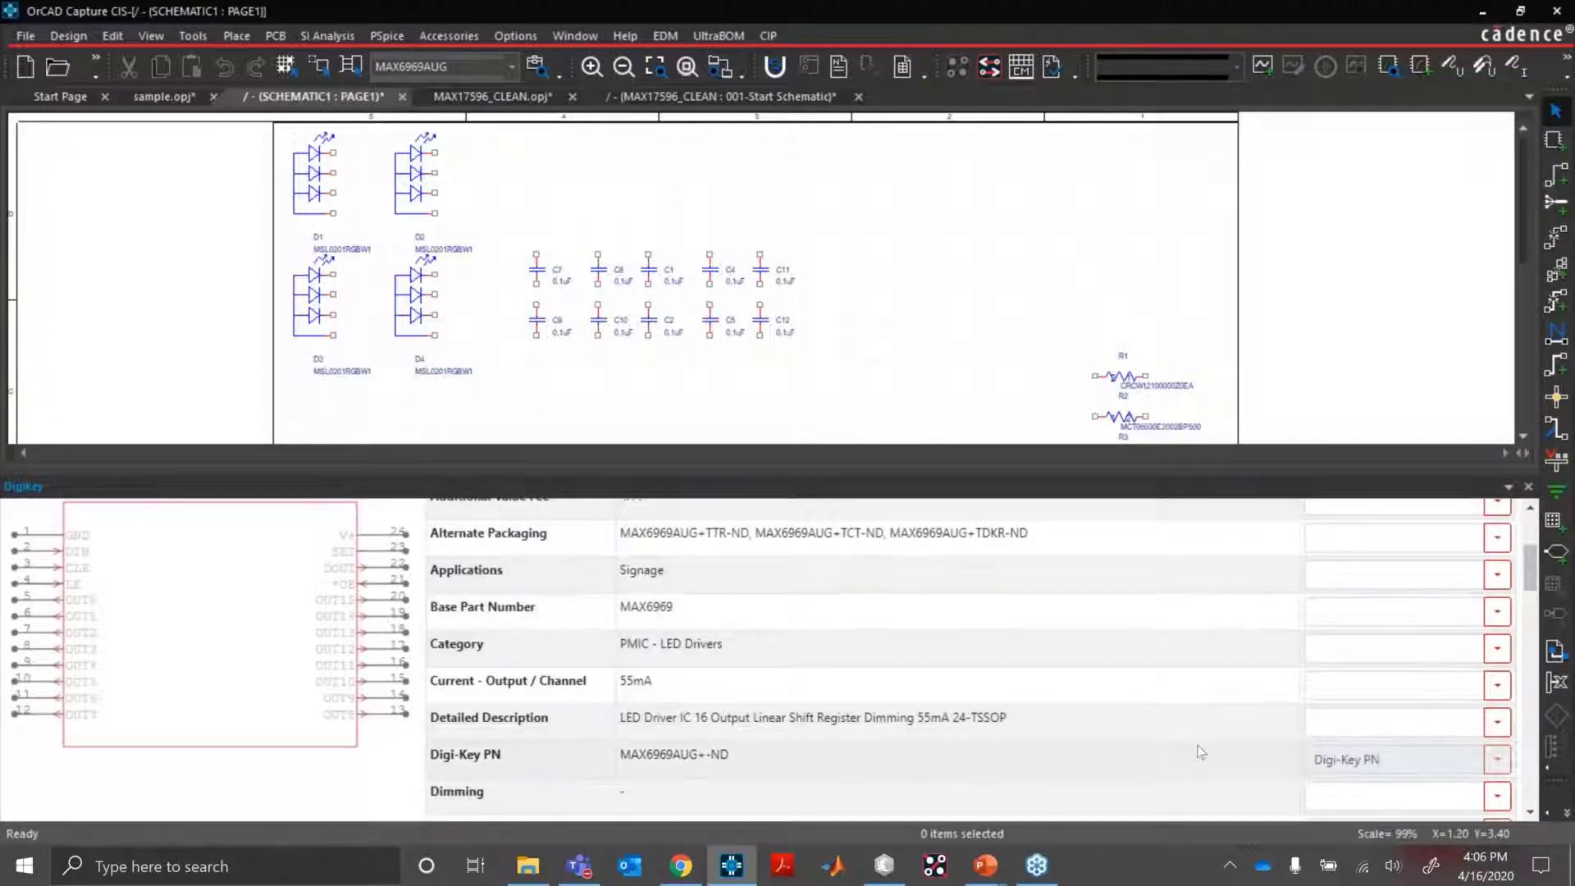
scroll(1201, 752, "down", 1)
scroll(1198, 751, "up", 4)
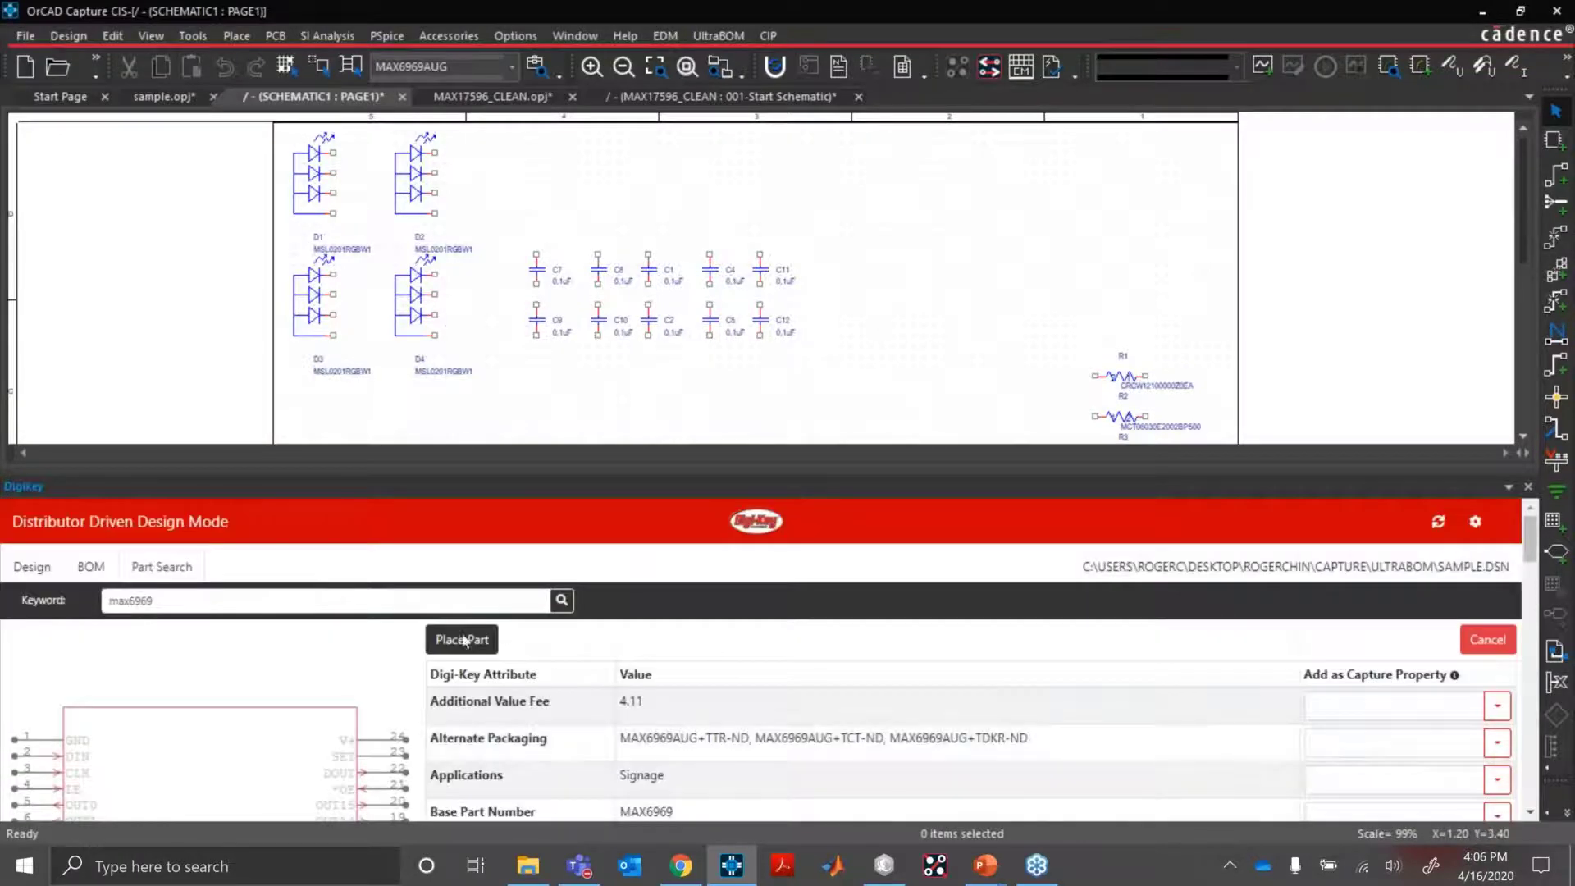
Place two MAX6969AUG LED driver symbols side by side on the schematic, in the empty area above resistor R1.
left_click(440, 645)
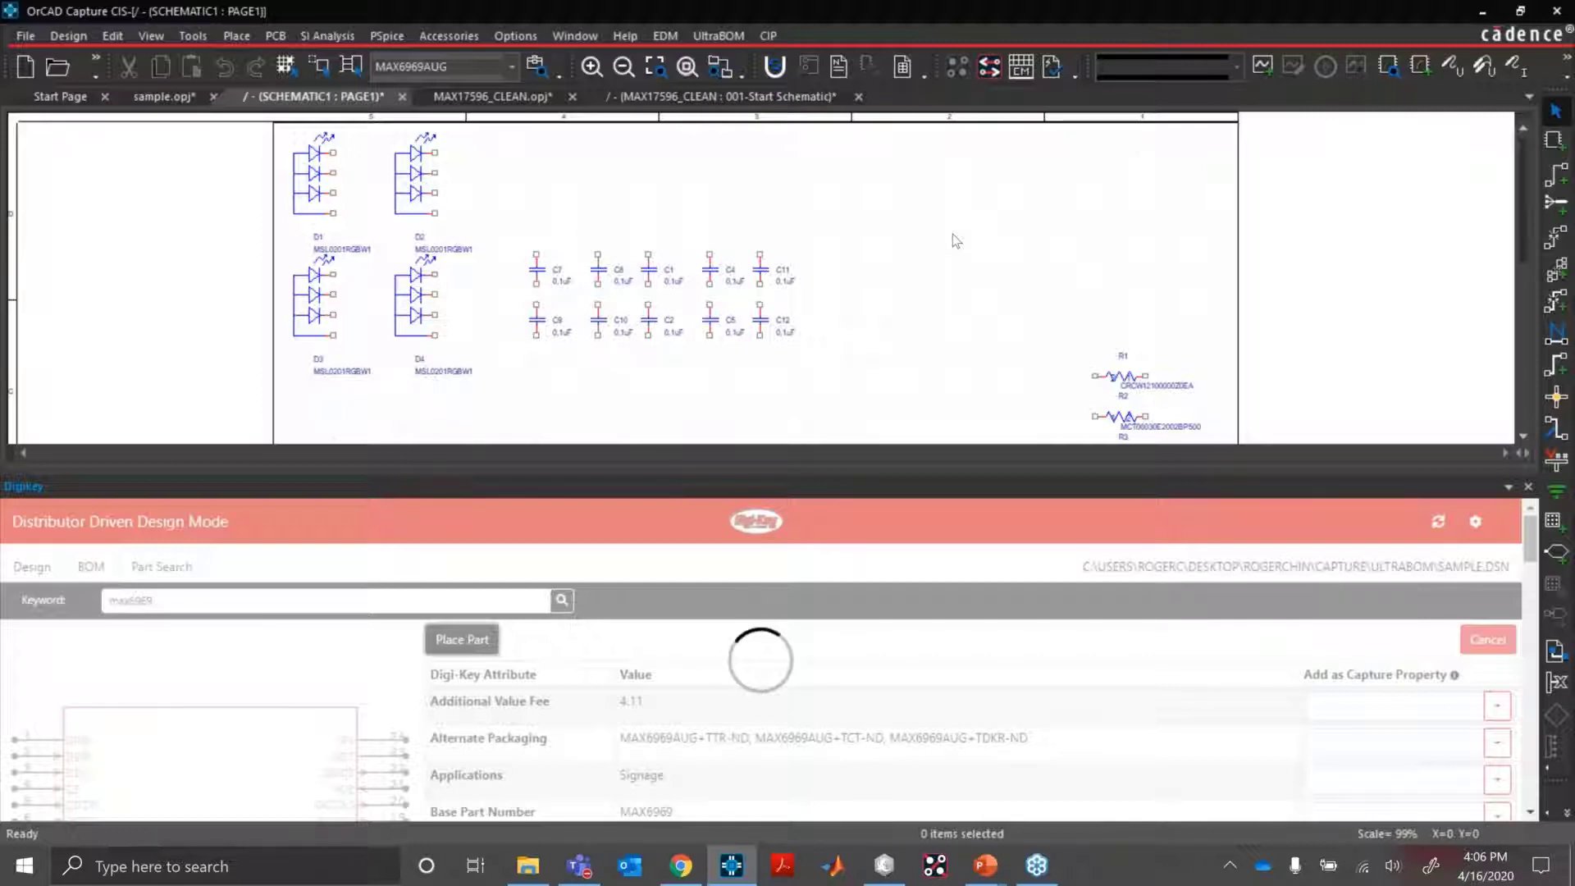
left_click(892, 163)
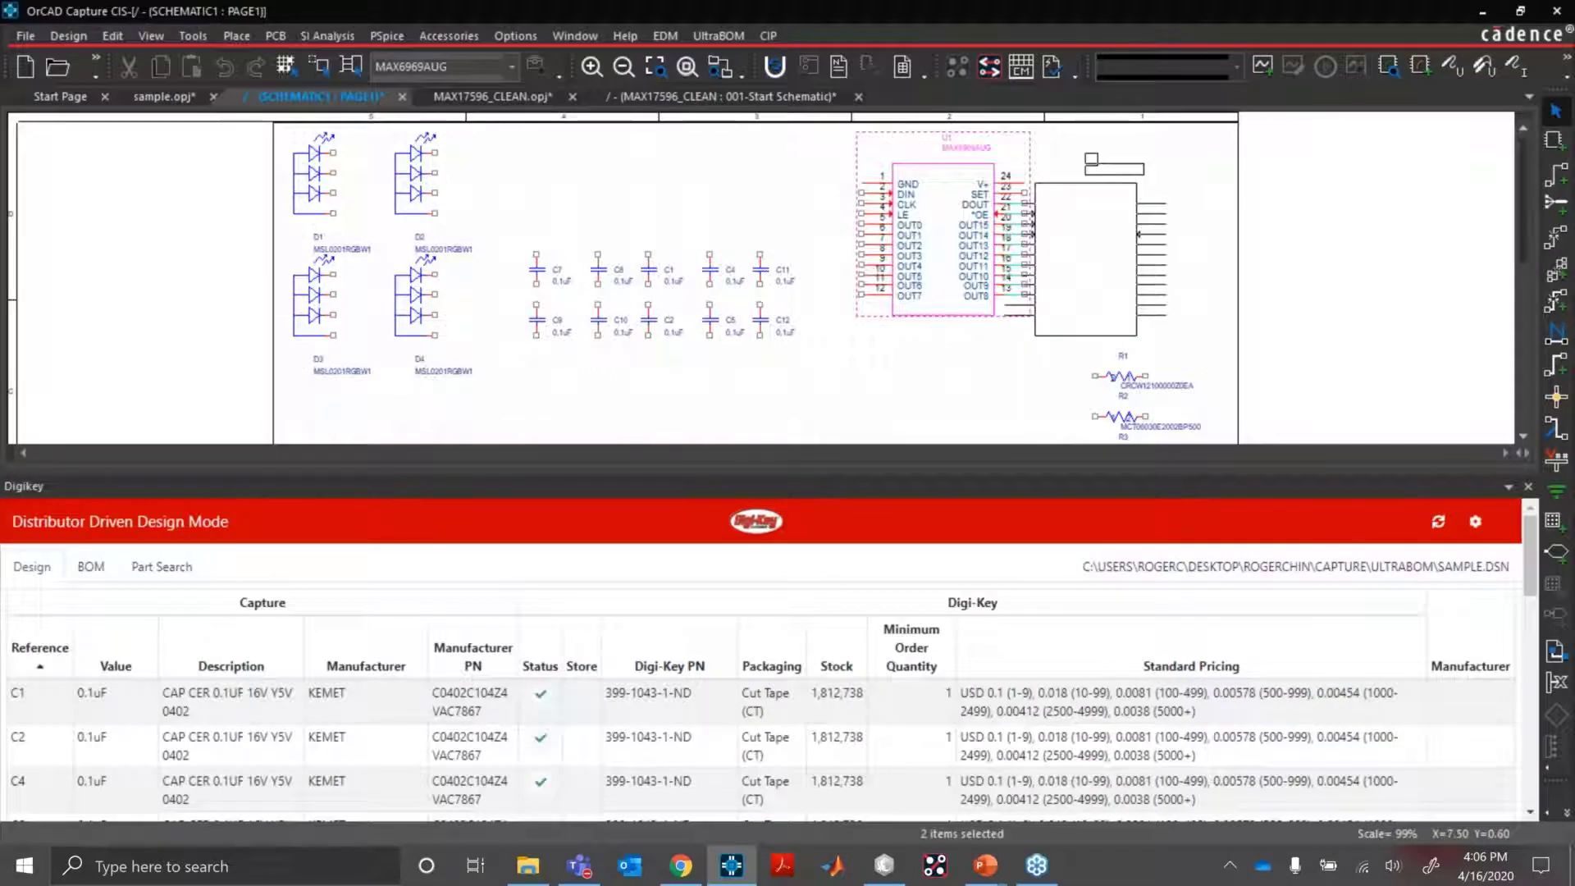
left_click(1084, 158)
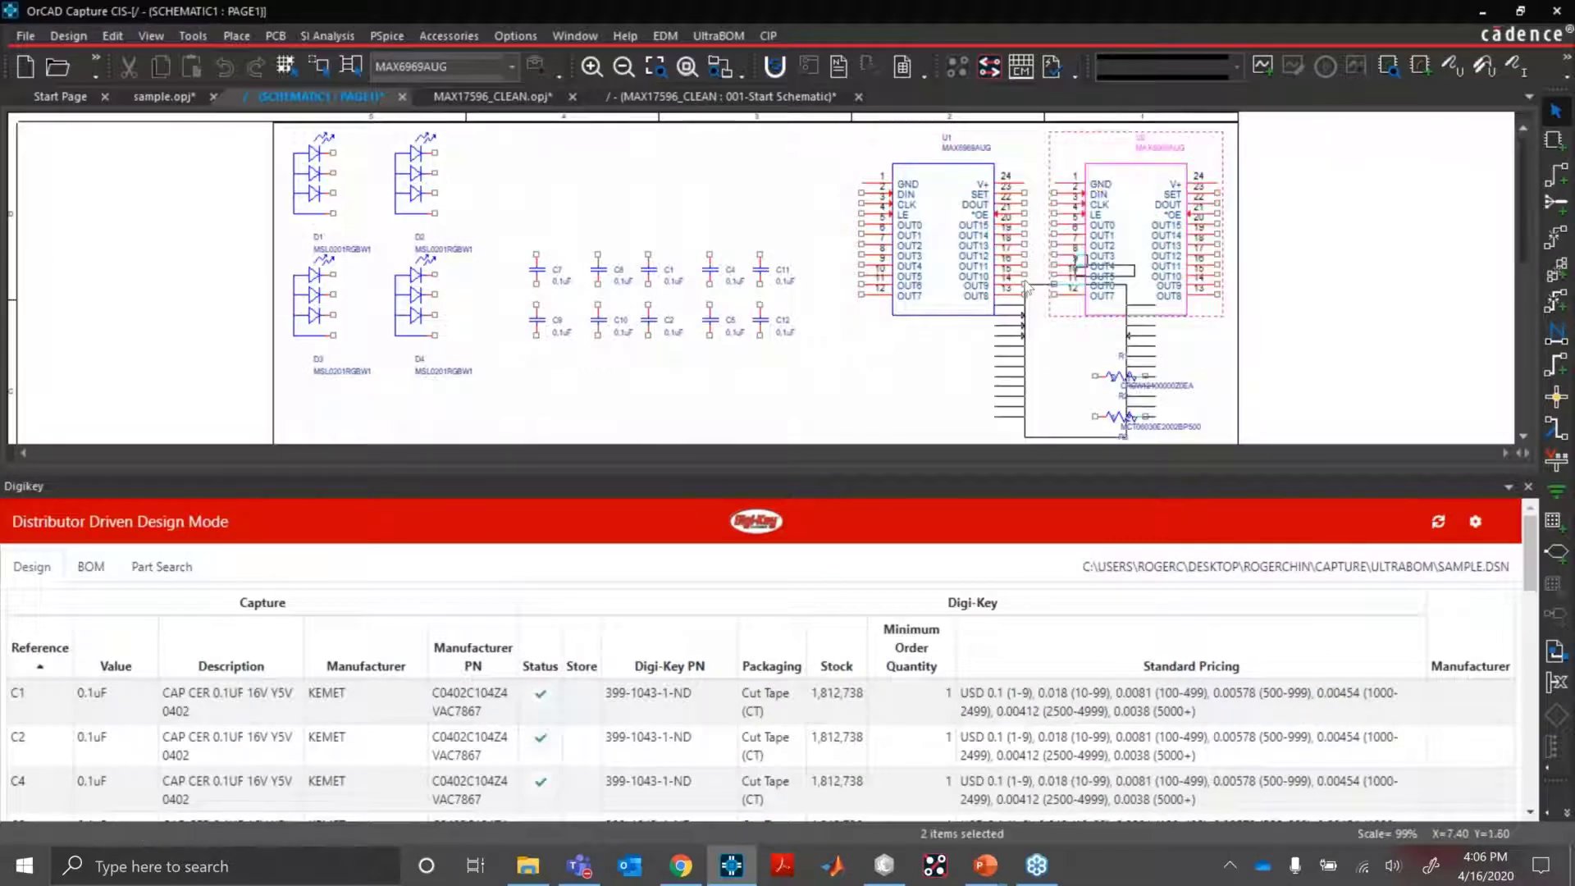
Search the Digi-Key part catalogue for "linear regulator 5v 100mA".
left_click(188, 568)
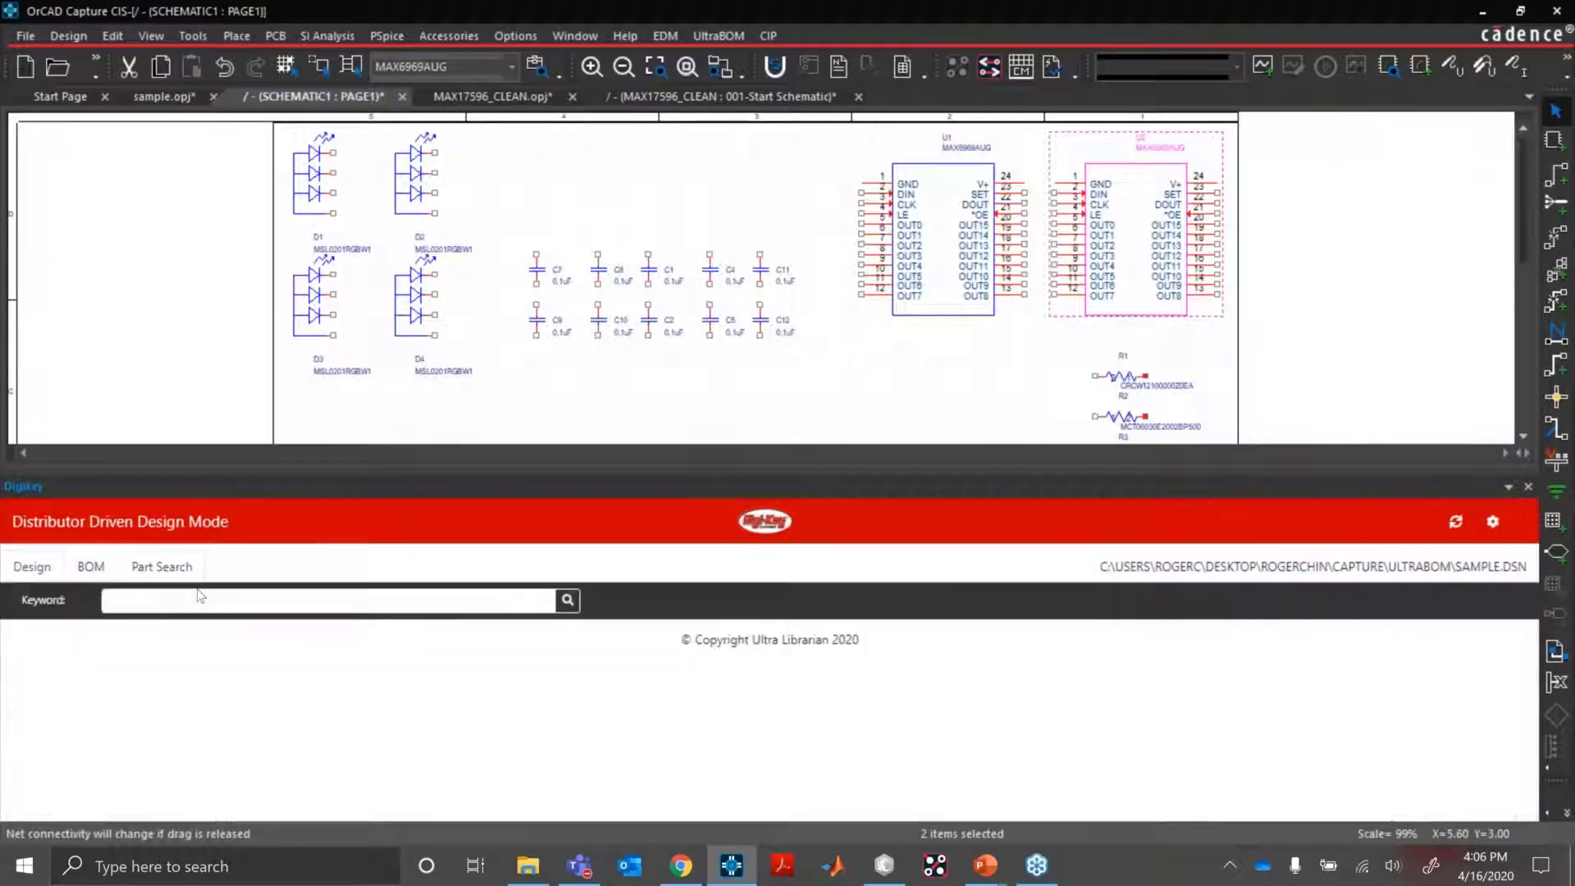
type("linear regulator 5v 1")
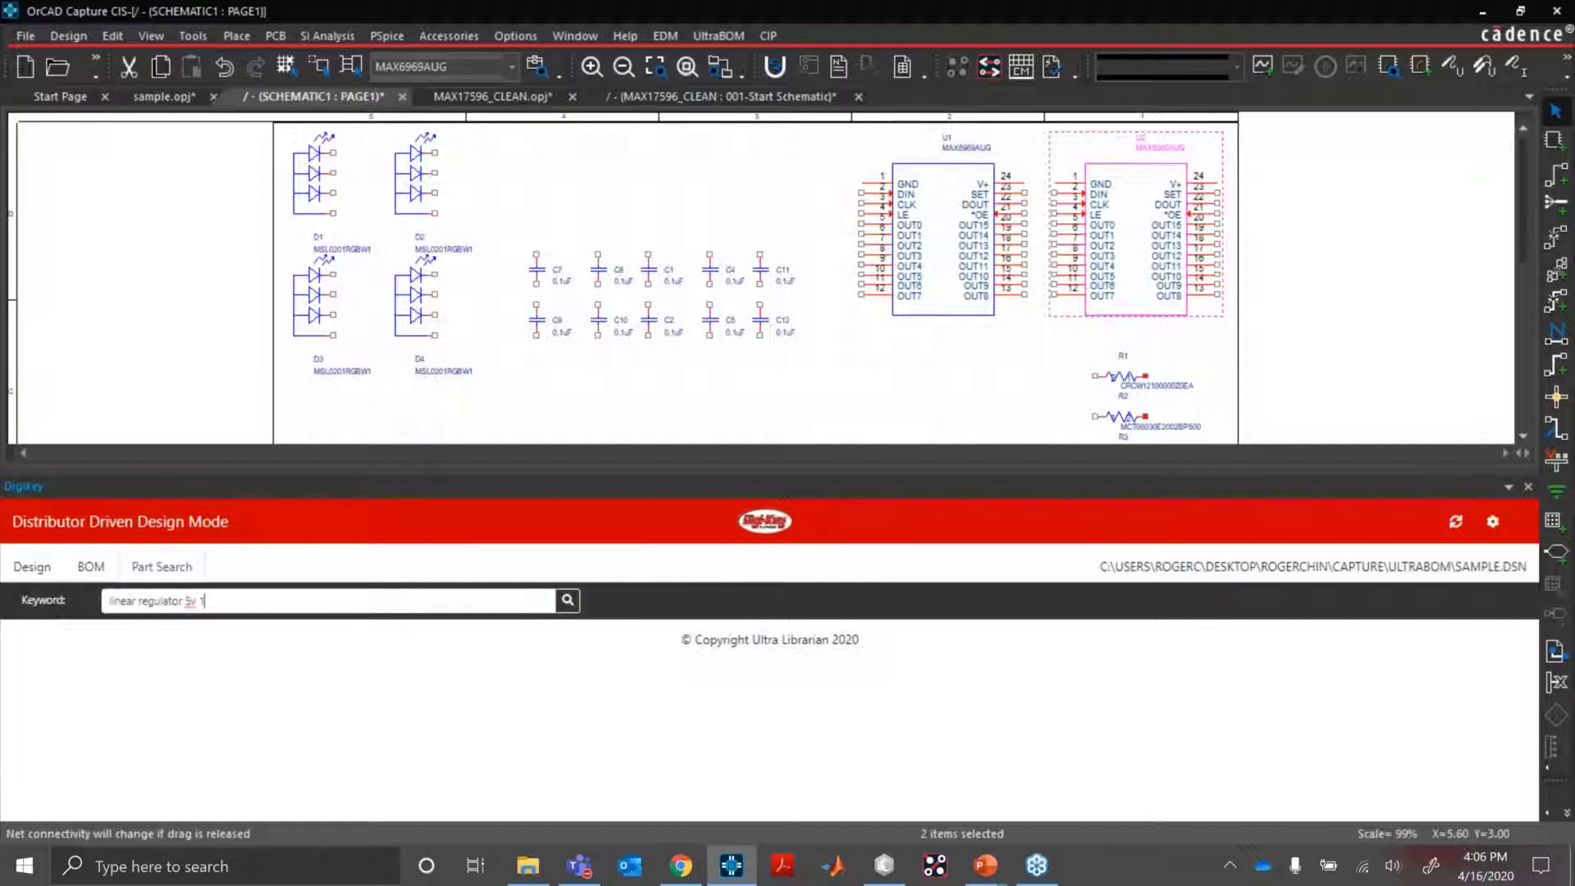
type("00mA")
key("Return")
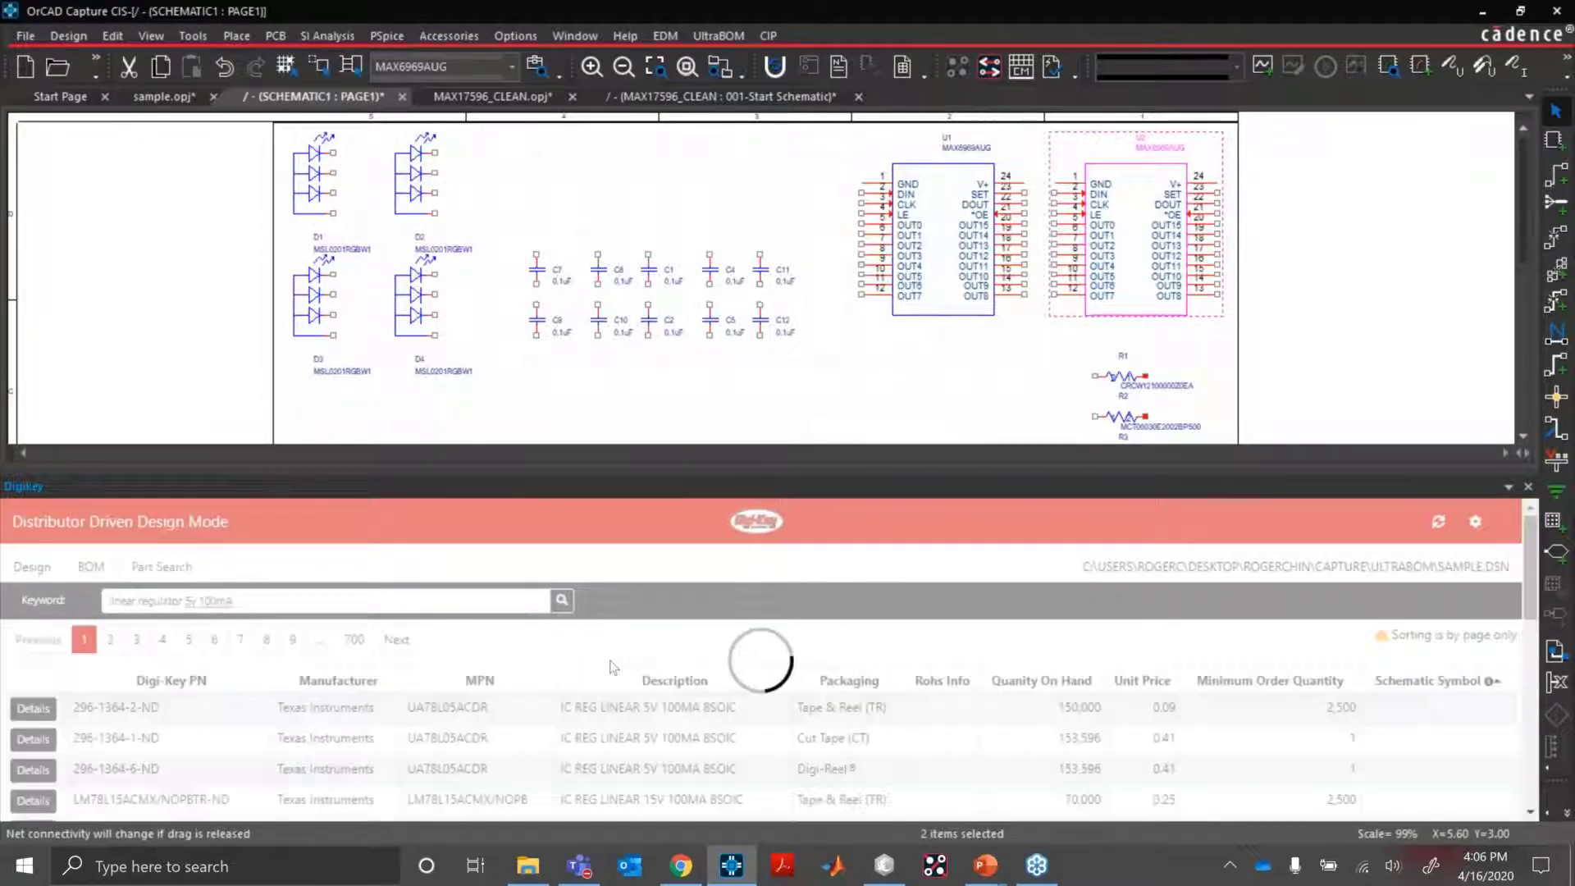
Place the cut-tape UA78L05ACDR regulator (296-1364-1-ND) on the schematic above the 0.1uF capacitors and deselect it.
scroll(839, 589, "down", 1)
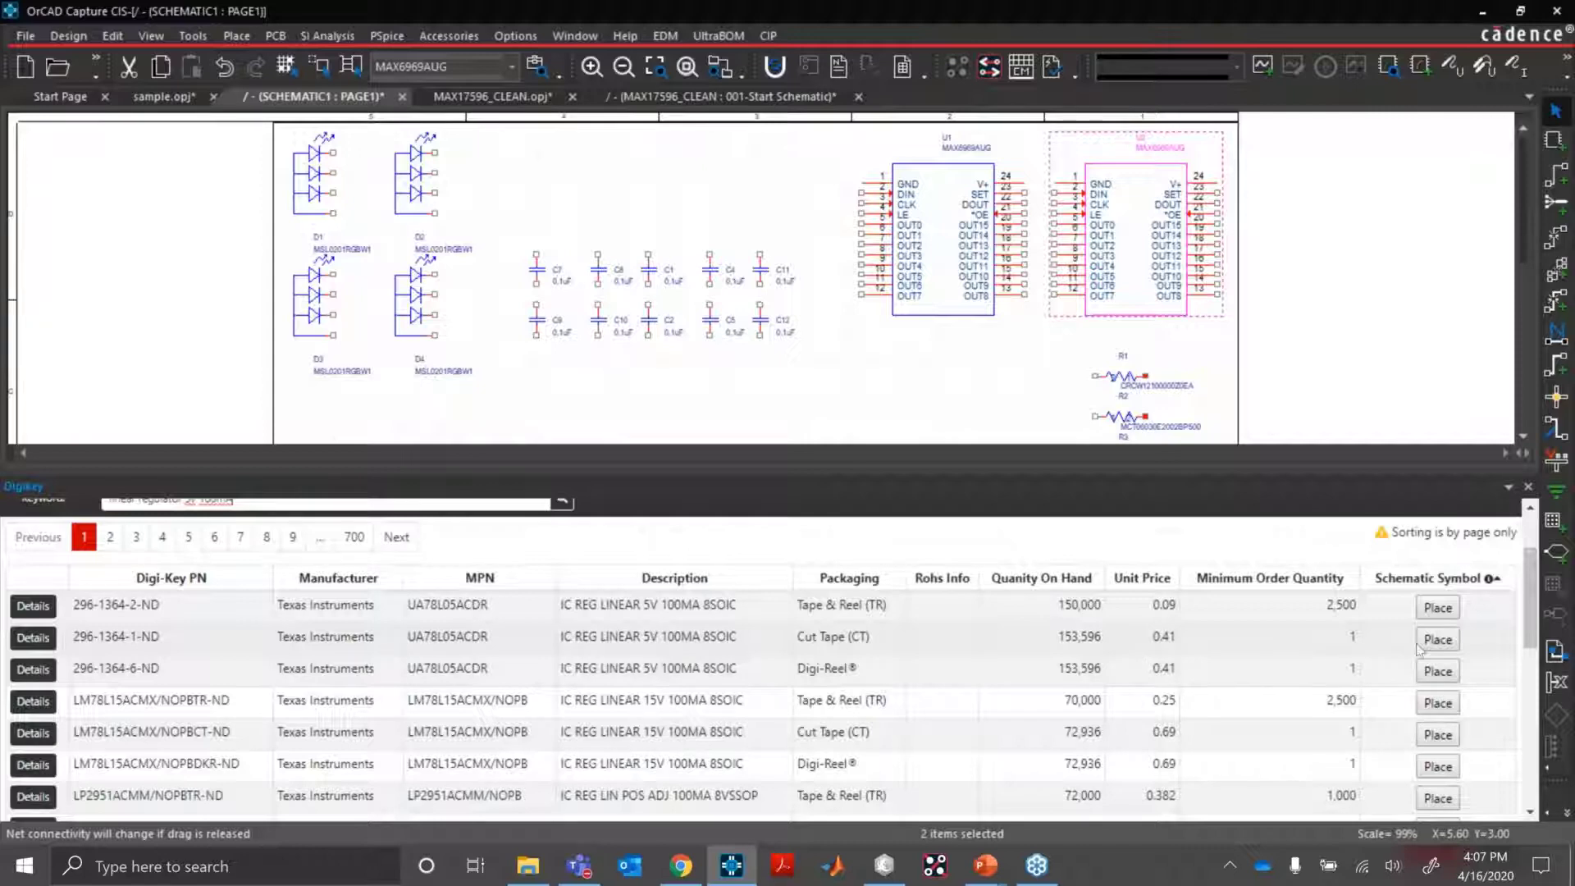
left_click(1444, 644)
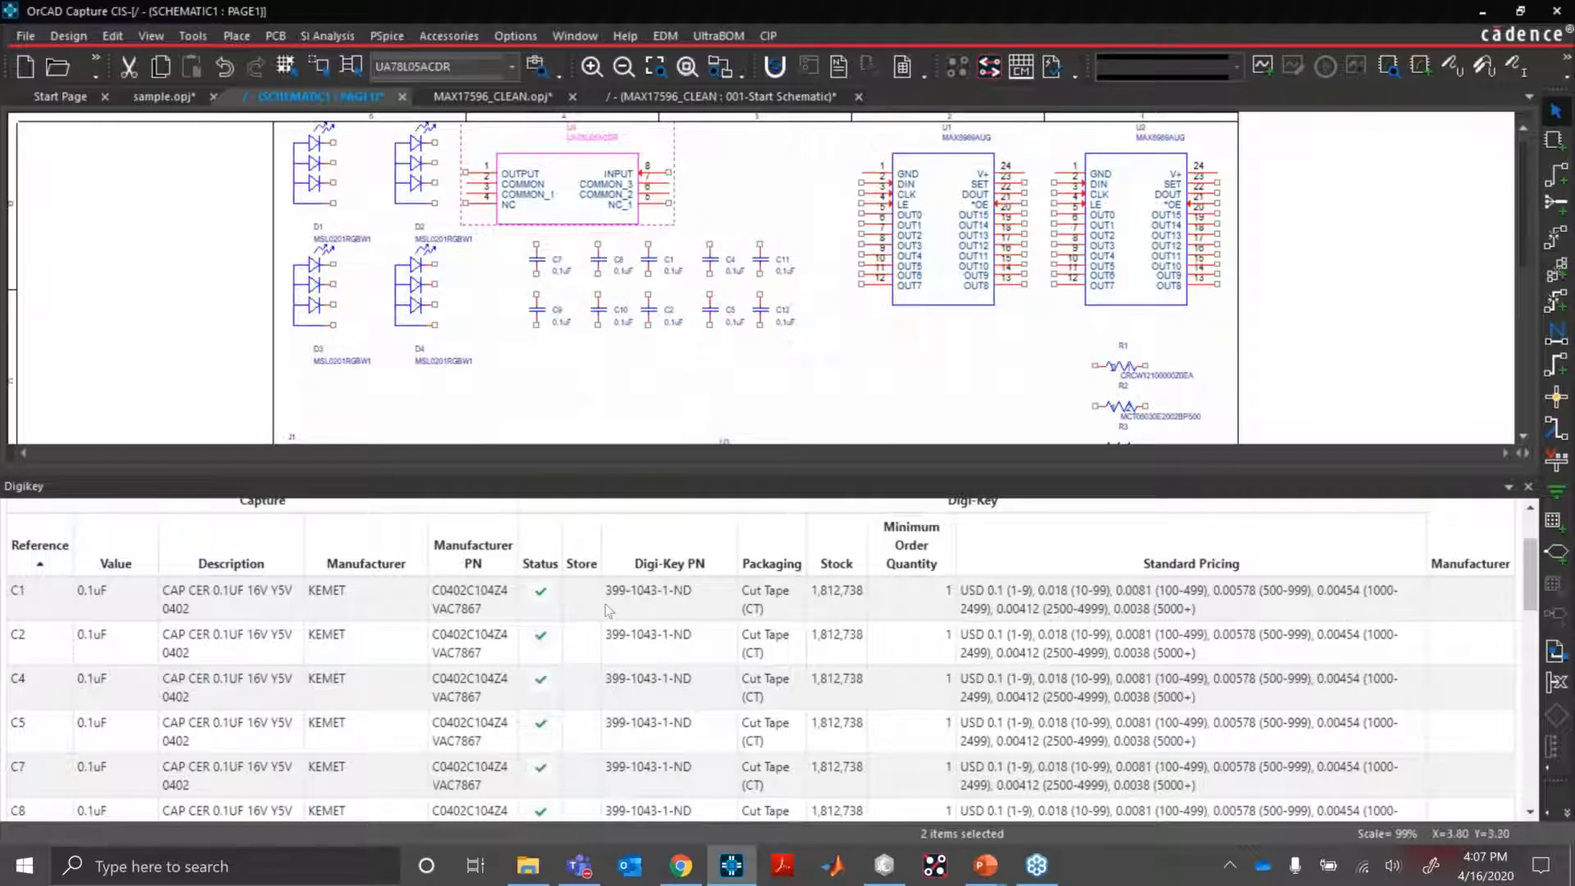
left_click(666, 393)
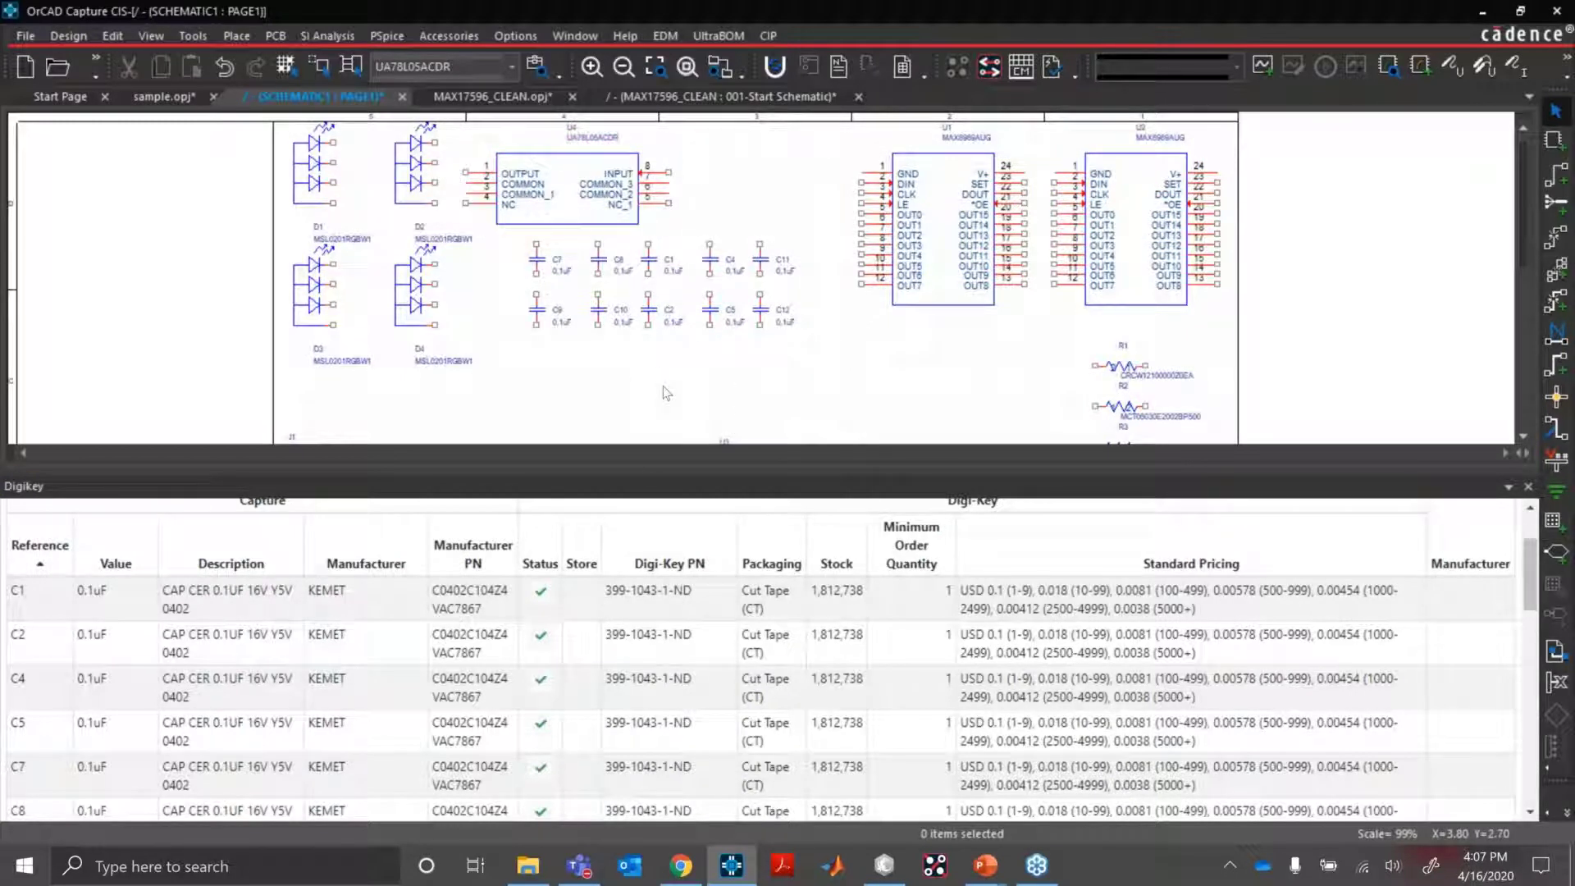
scroll(667, 393, "up", 1)
Cross-probe capacitor C1 from the Digi-Key design list to locate it on the schematic.
right_click(564, 194)
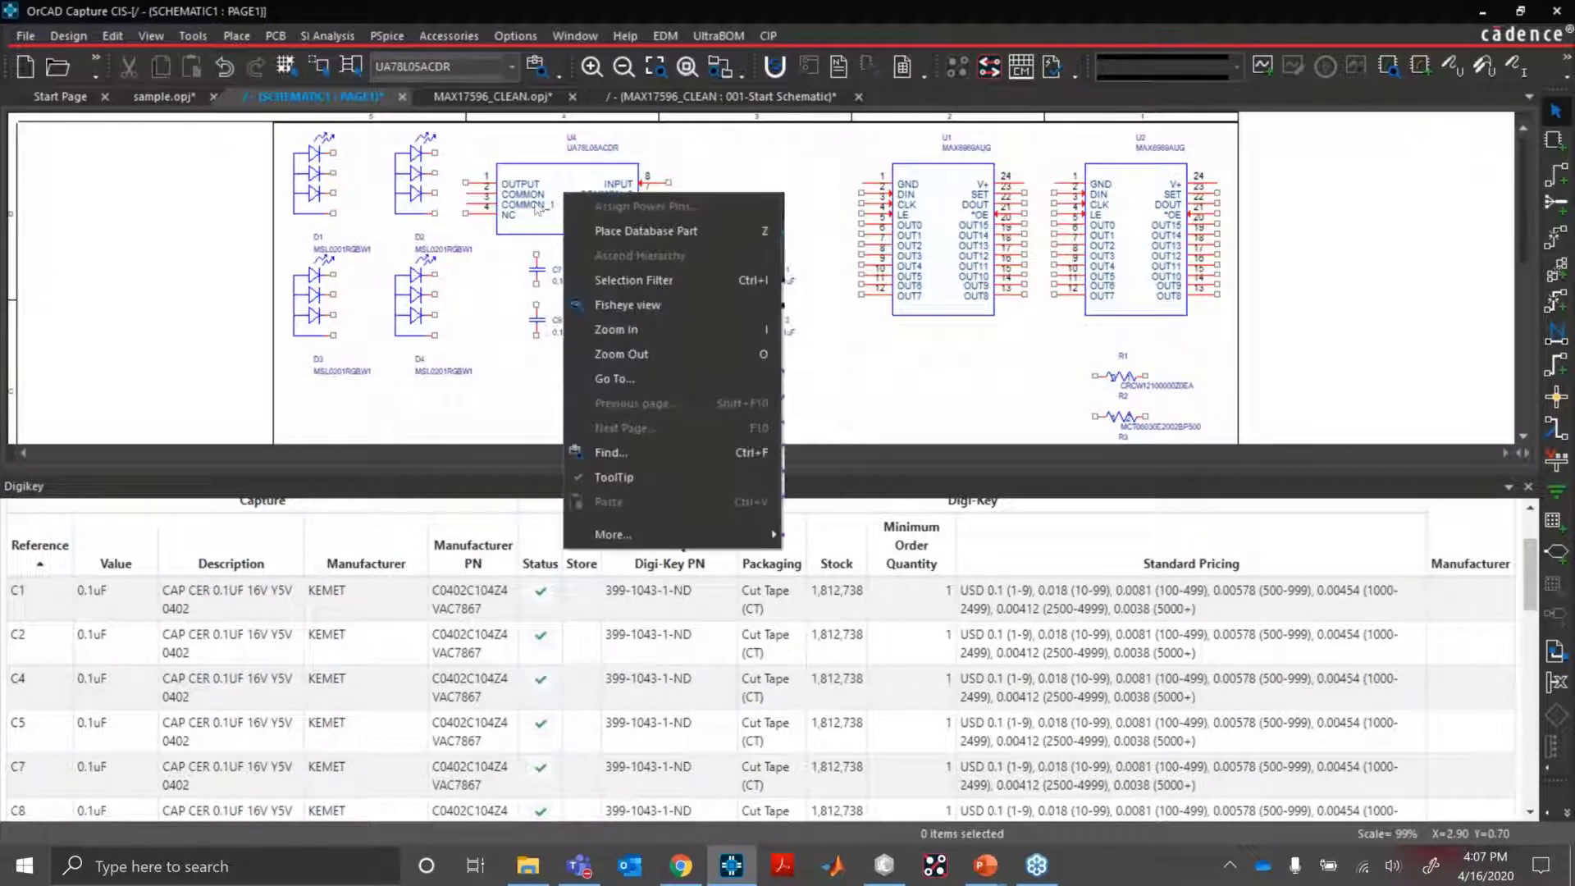
left_click(538, 207)
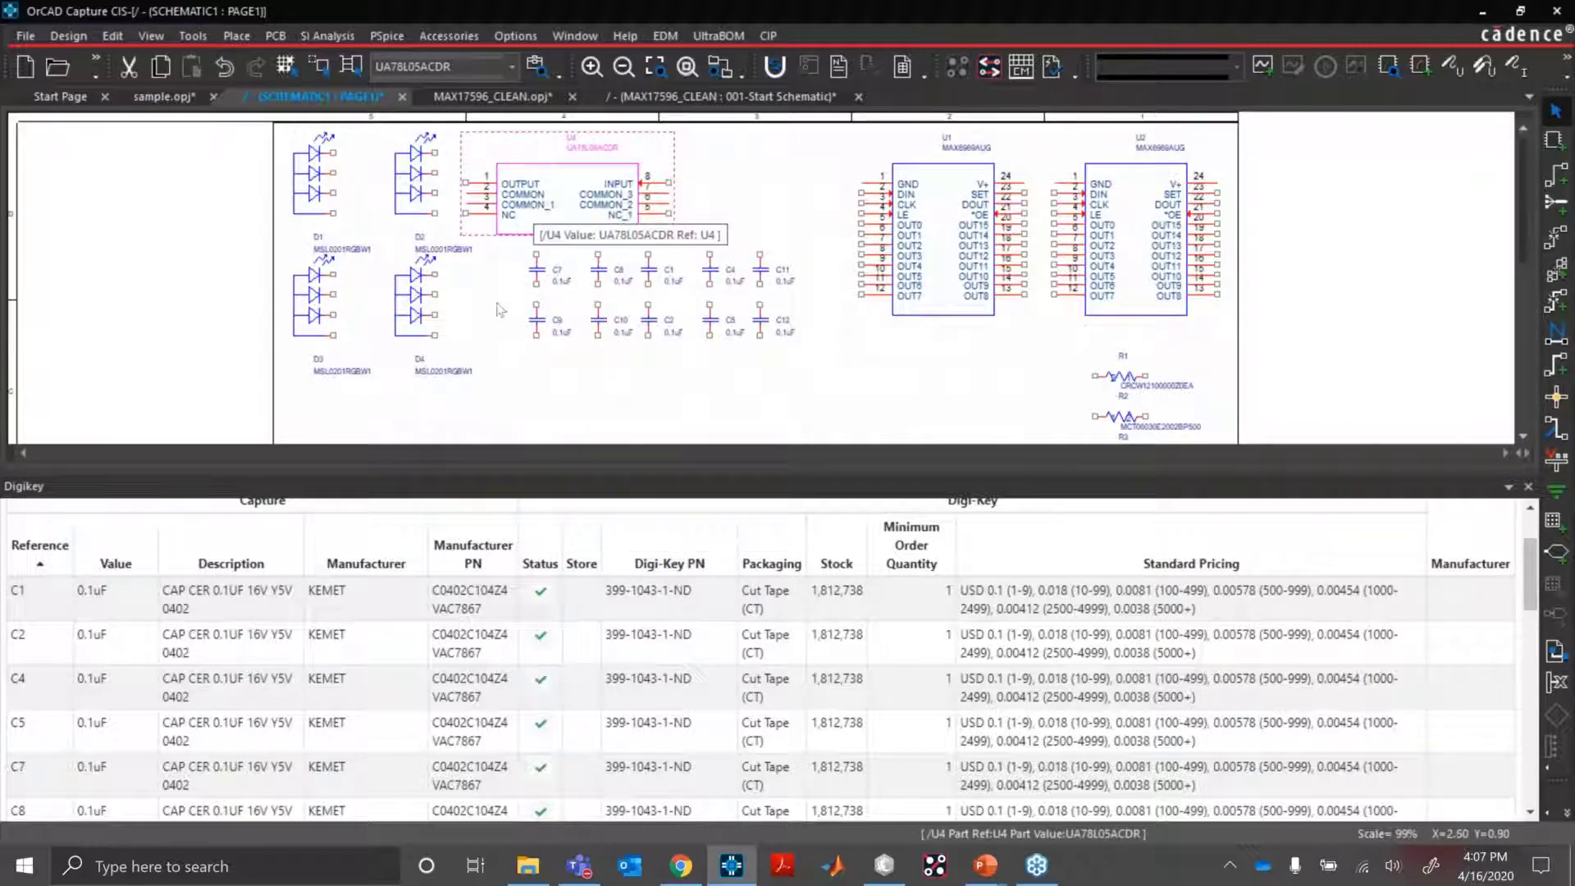
left_click(432, 606)
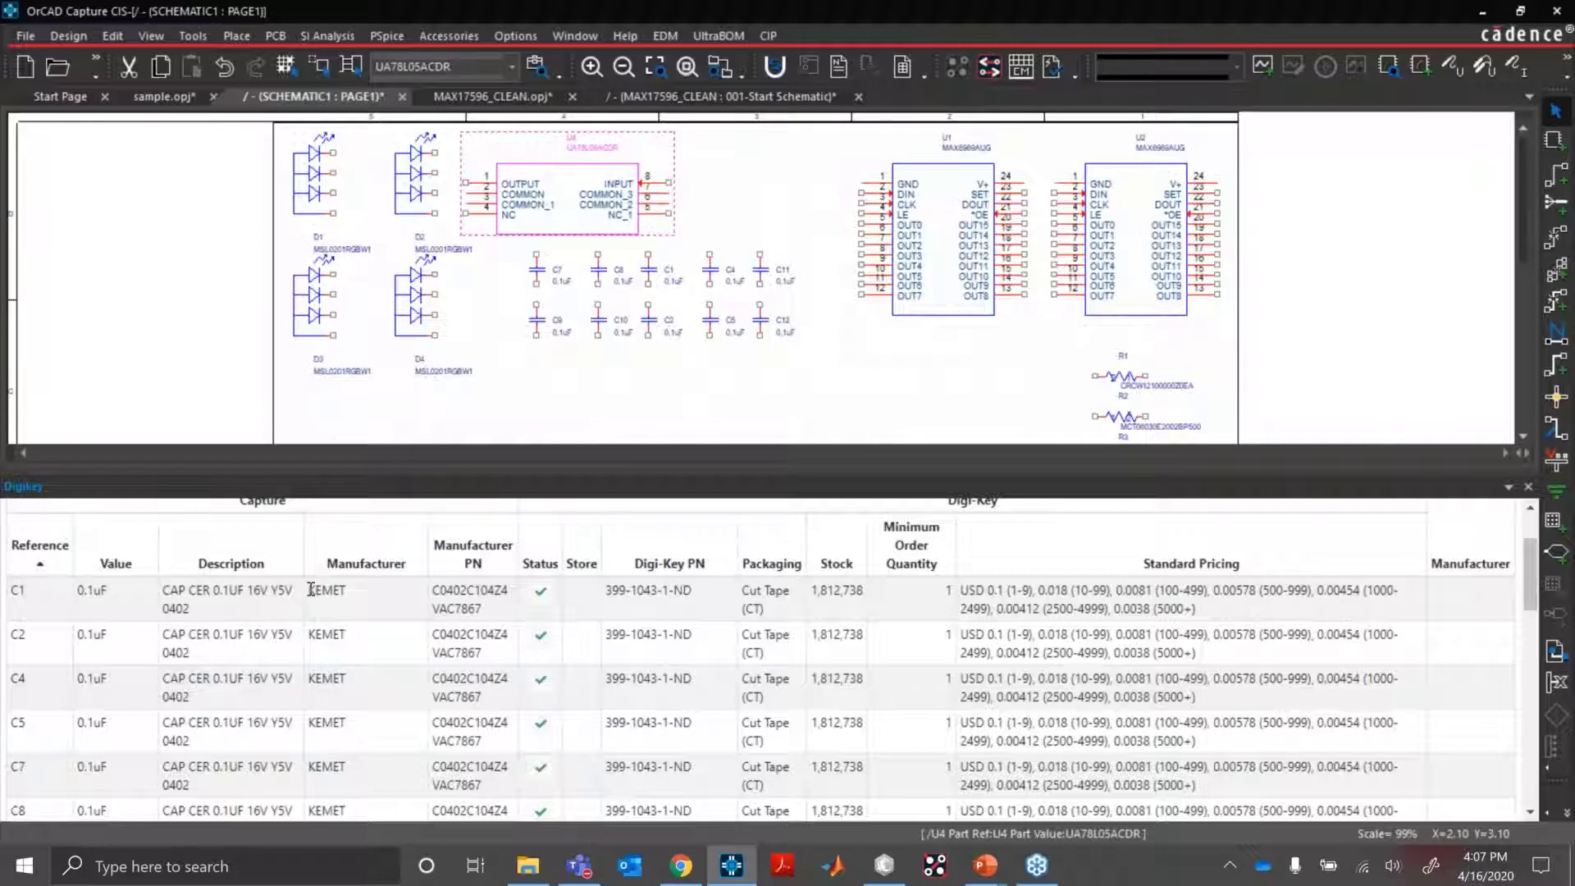
scroll(310, 589, "up", 2)
right_click(369, 704)
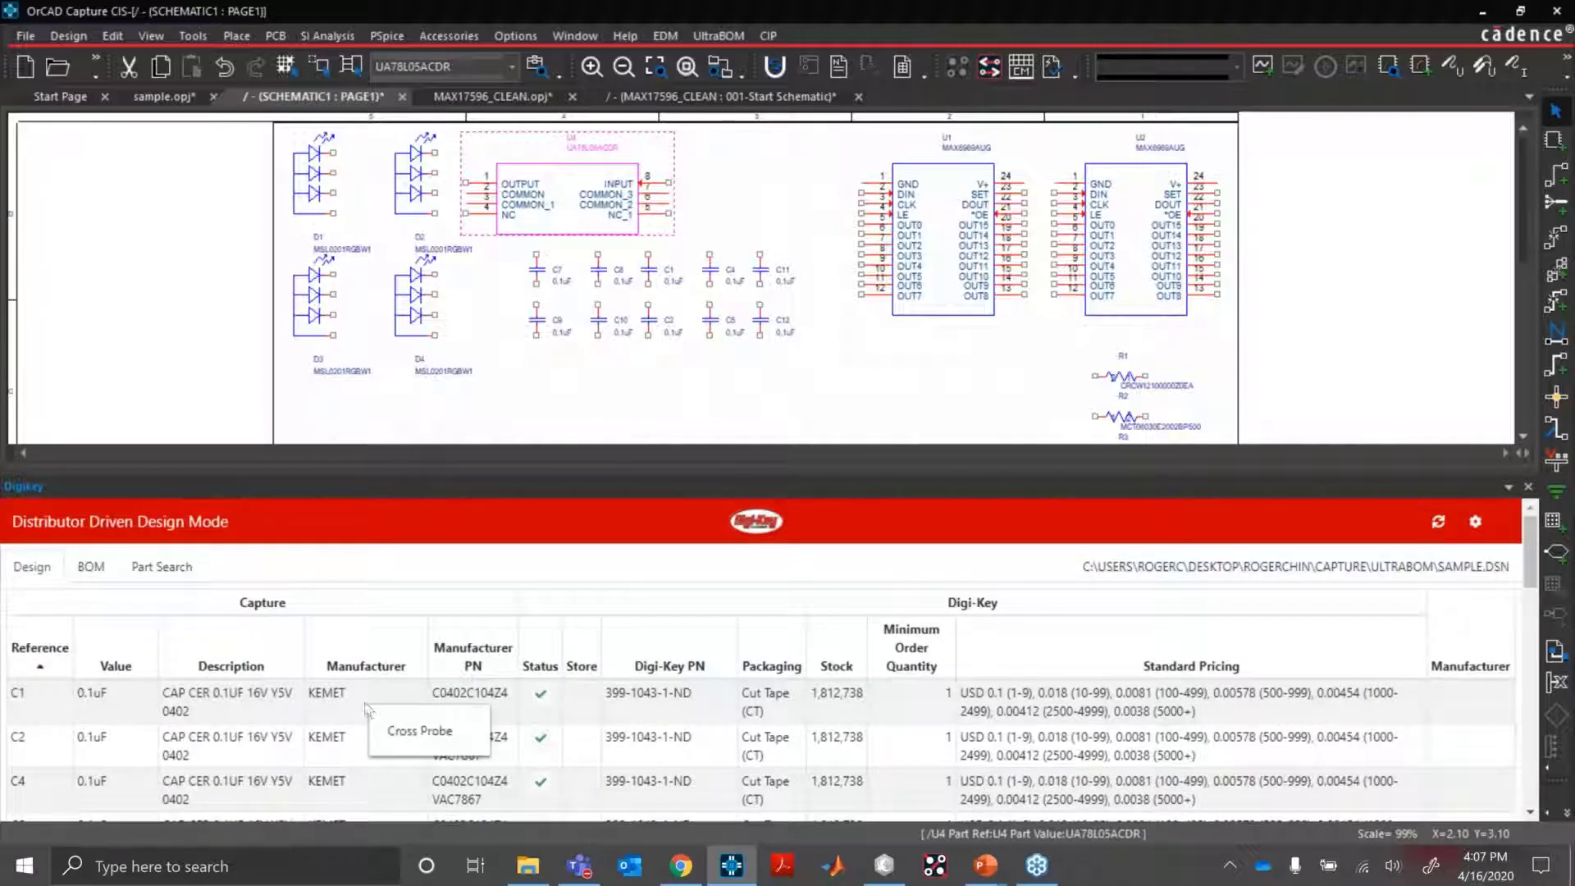
left_click(418, 732)
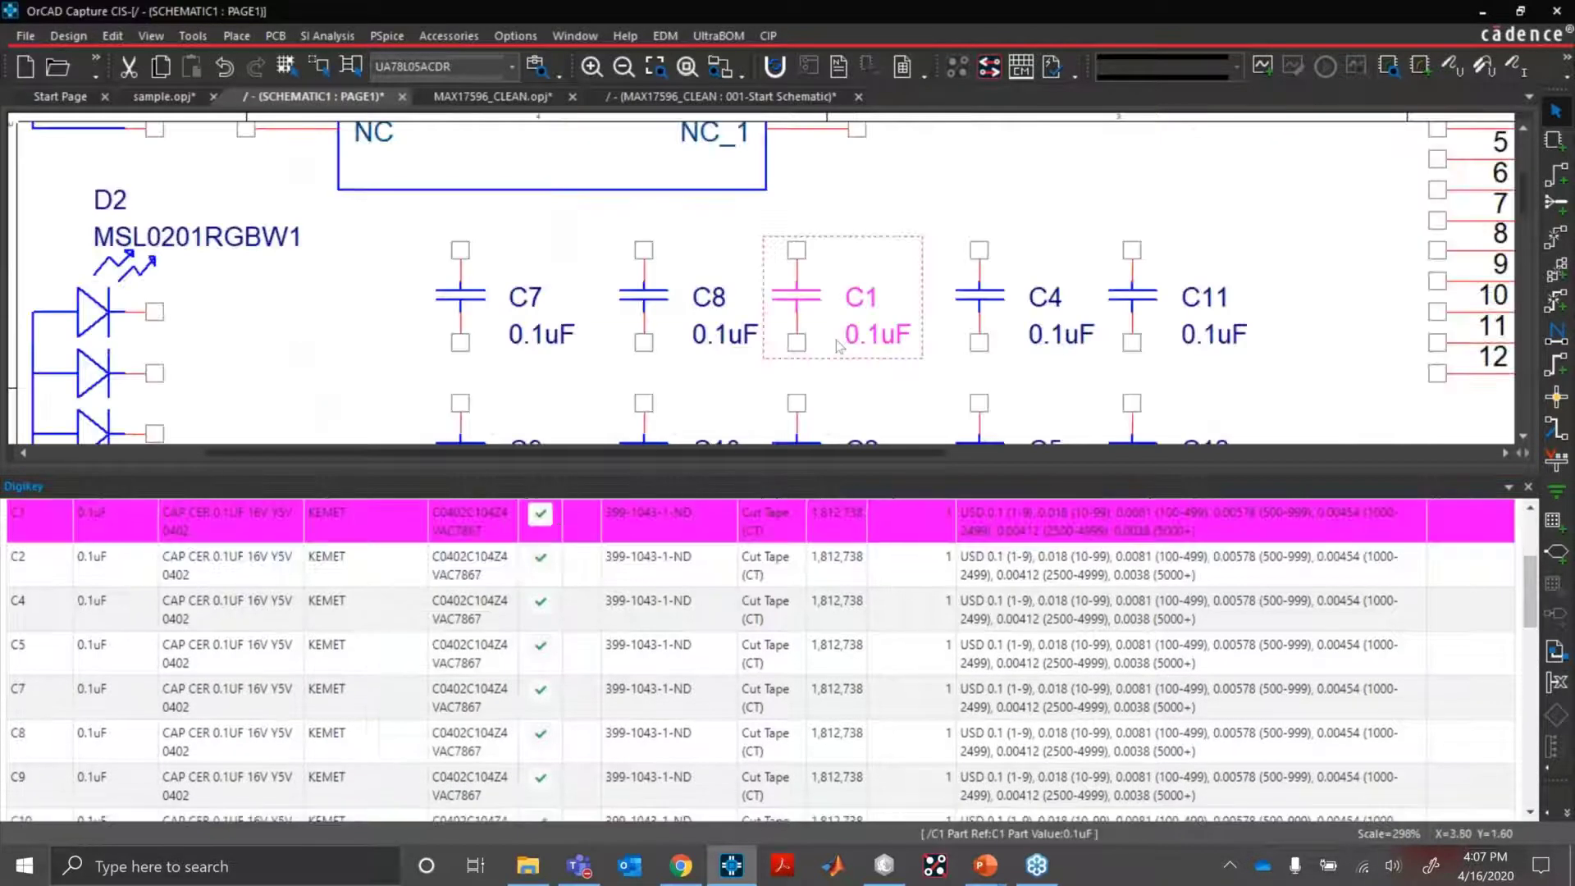
Cross-probe the UA78L05ACDR regulator U4 from the schematic to its row in the Digi-Key design list using UltraBom.
scroll(836, 346, "down", 2, "ctrl")
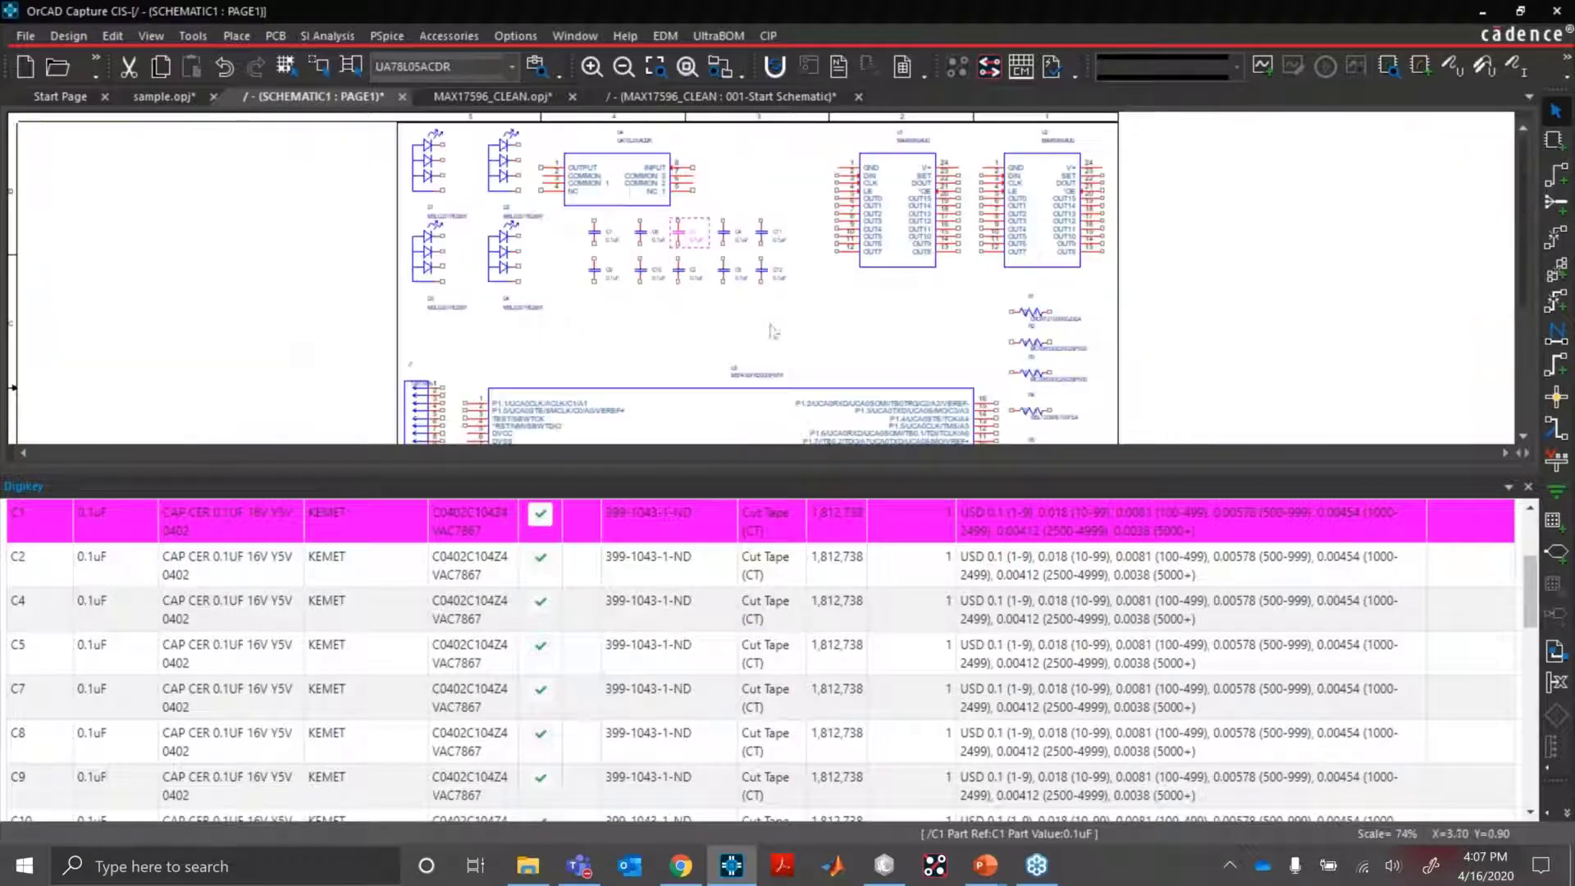
right_click(634, 194)
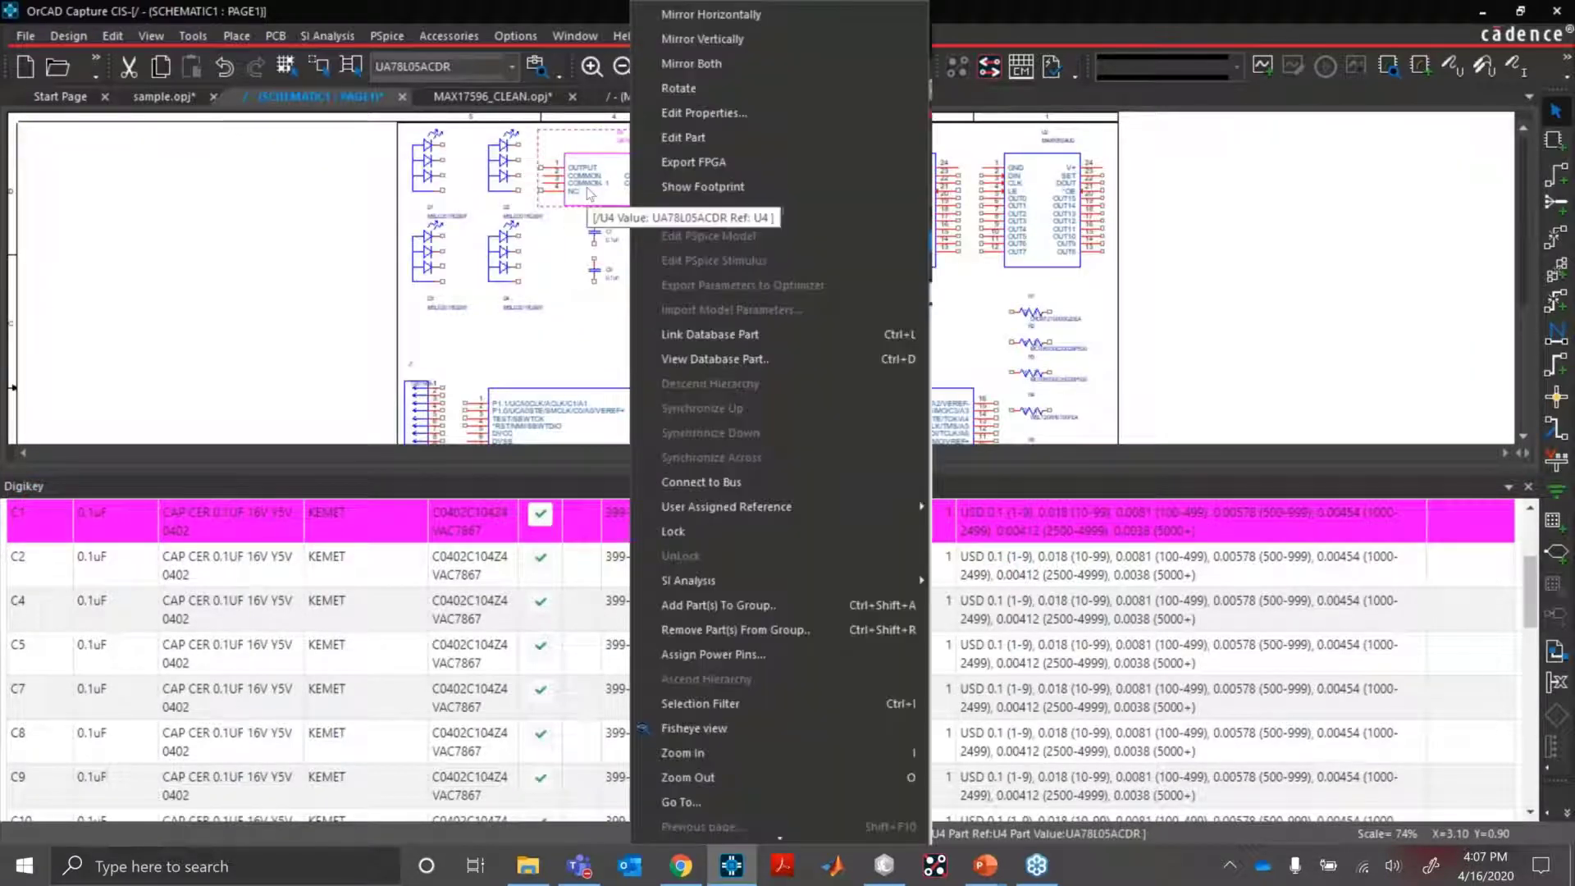
mouse_move(776, 831)
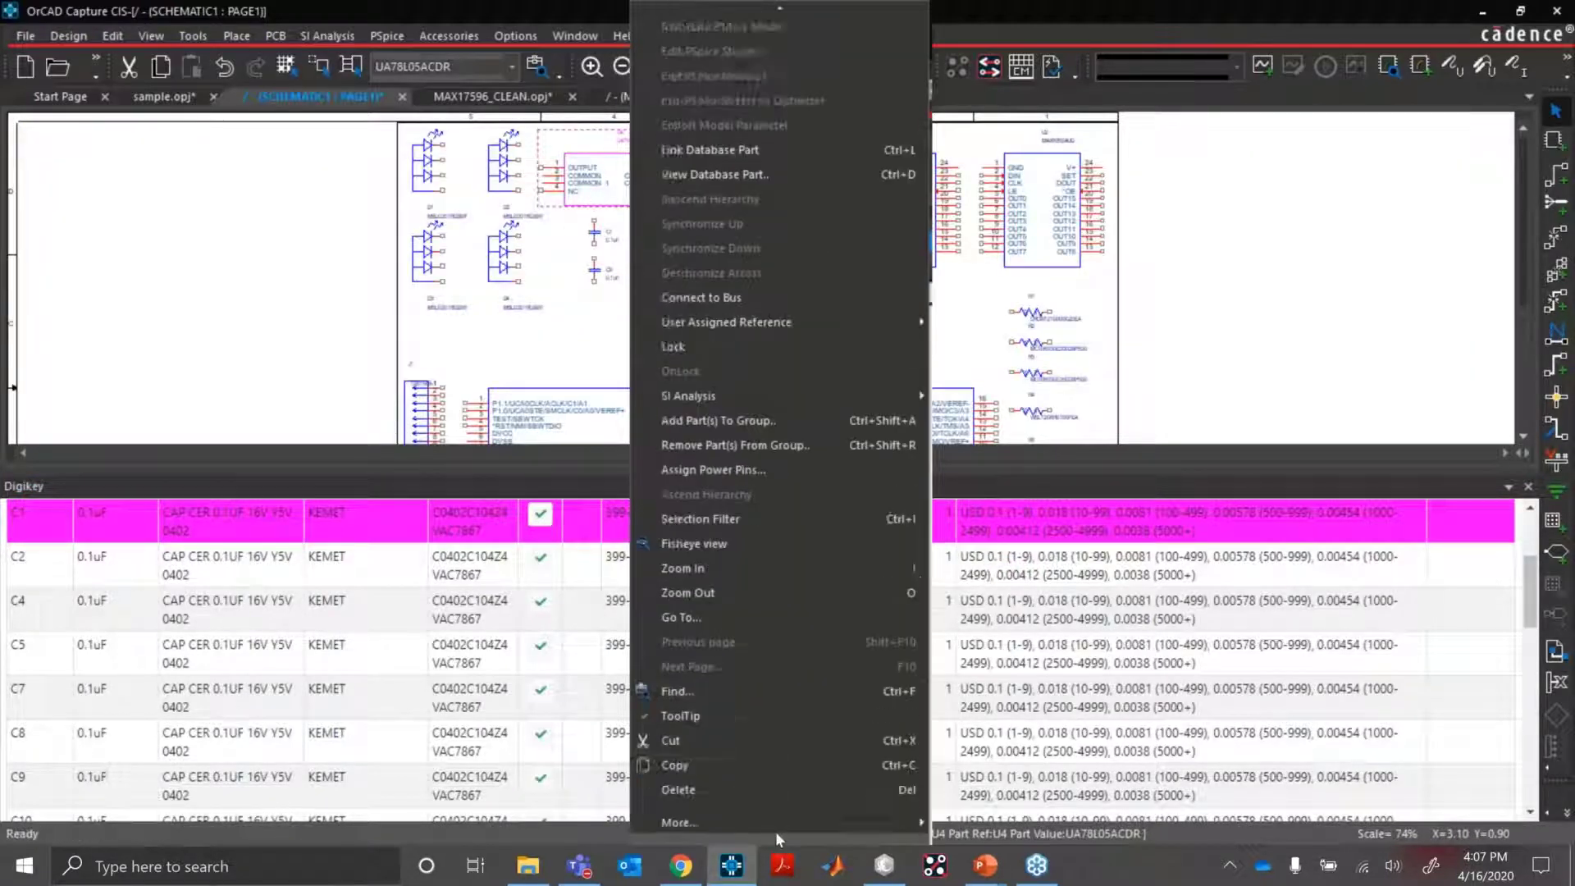
mouse_move(768, 804)
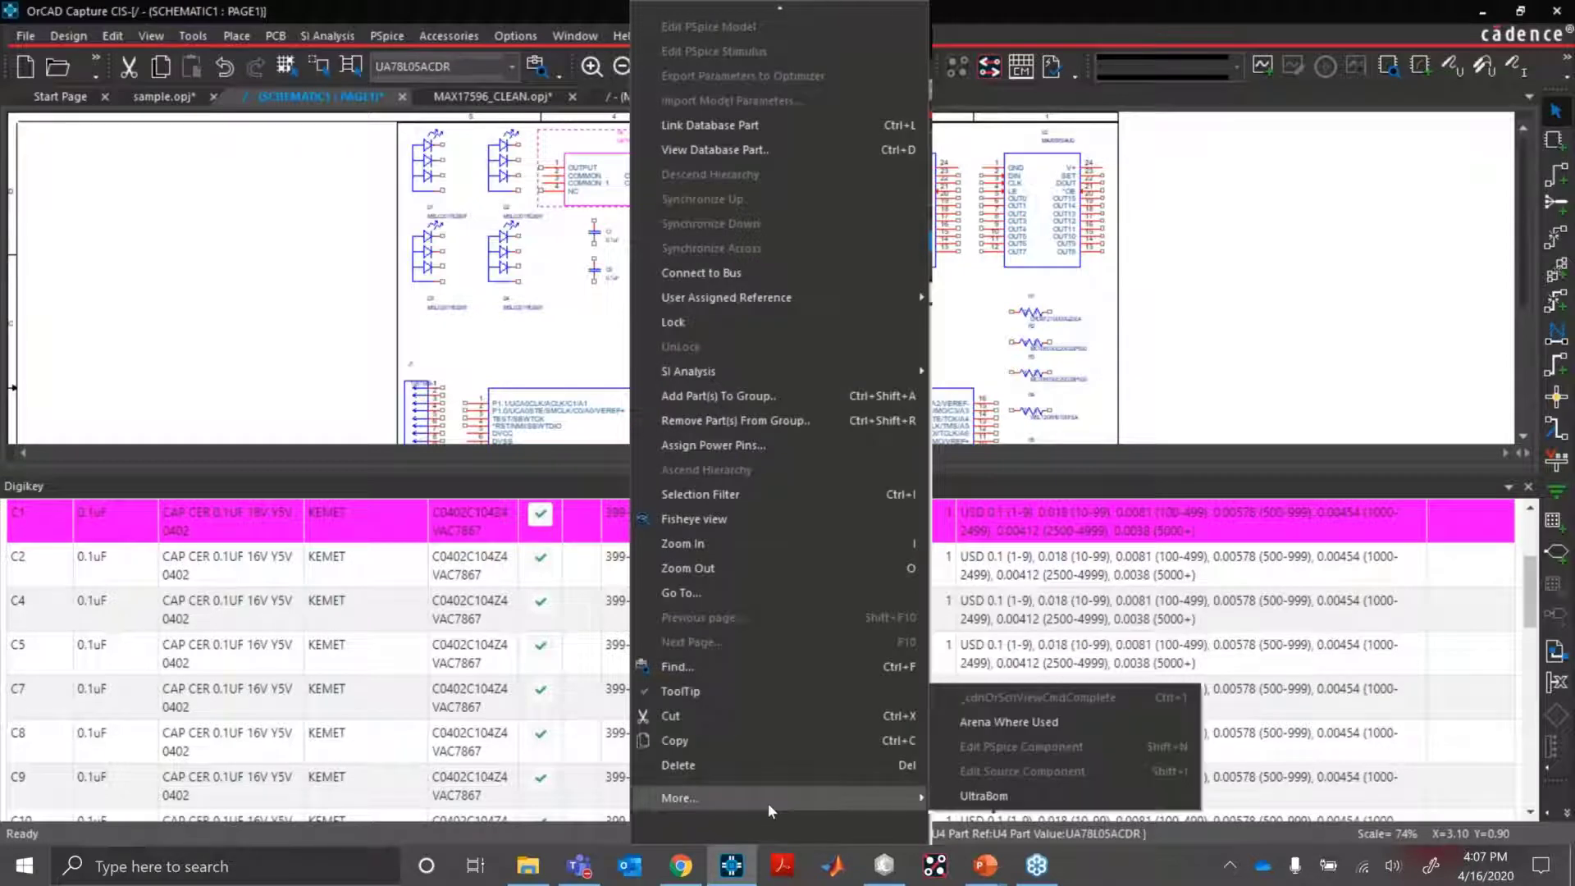
left_click(960, 792)
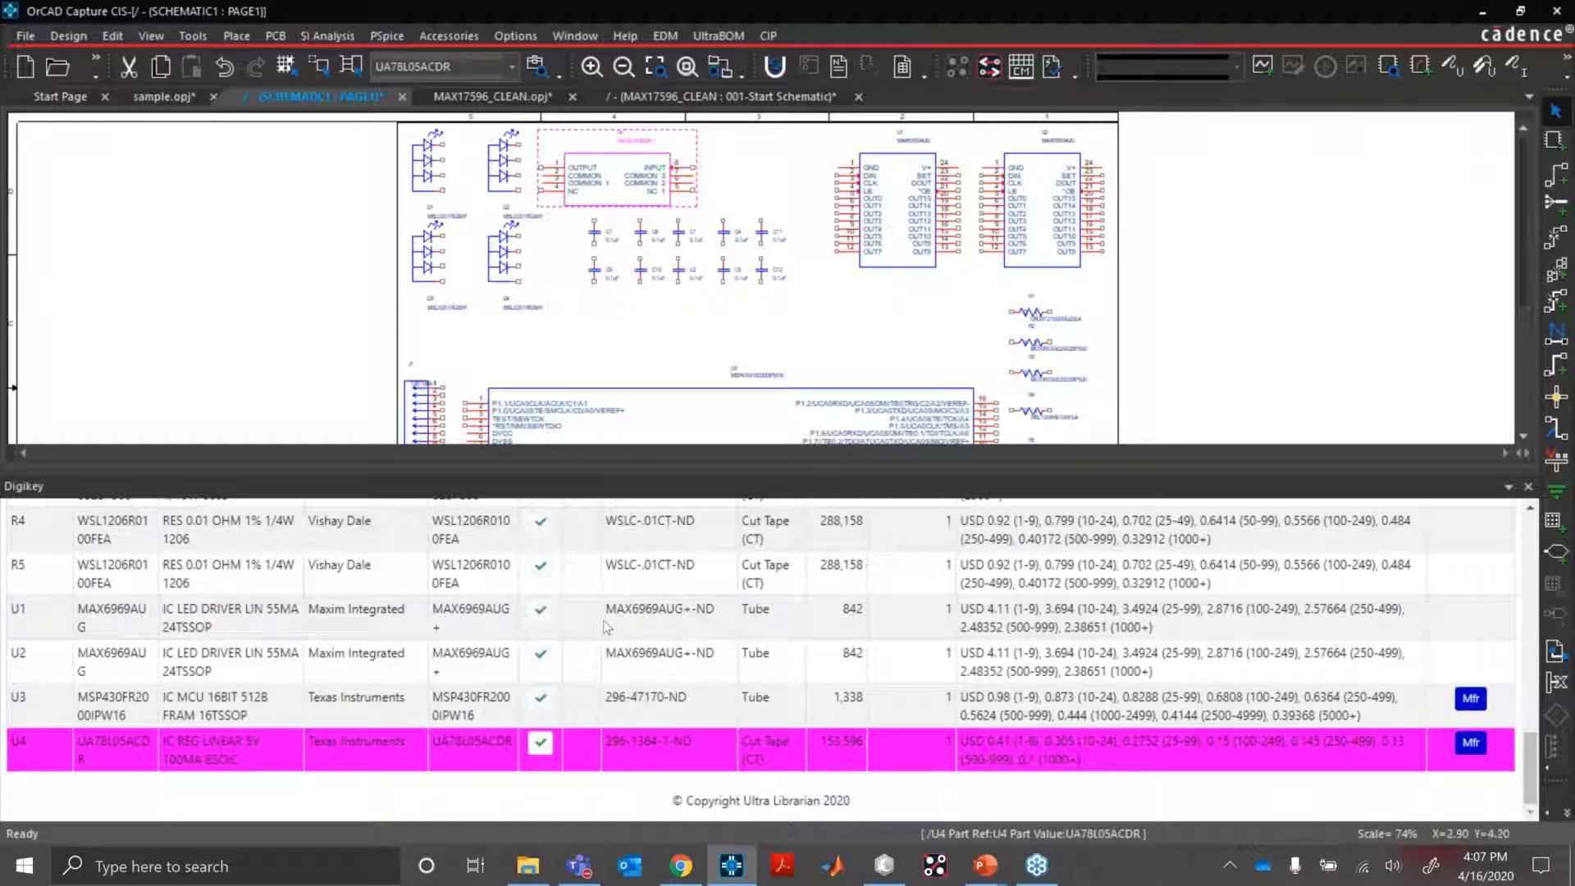
Show the grouped bill of materials for the design and select all of its line items.
scroll(967, 712, "up", 5)
scroll(608, 647, "up", 8)
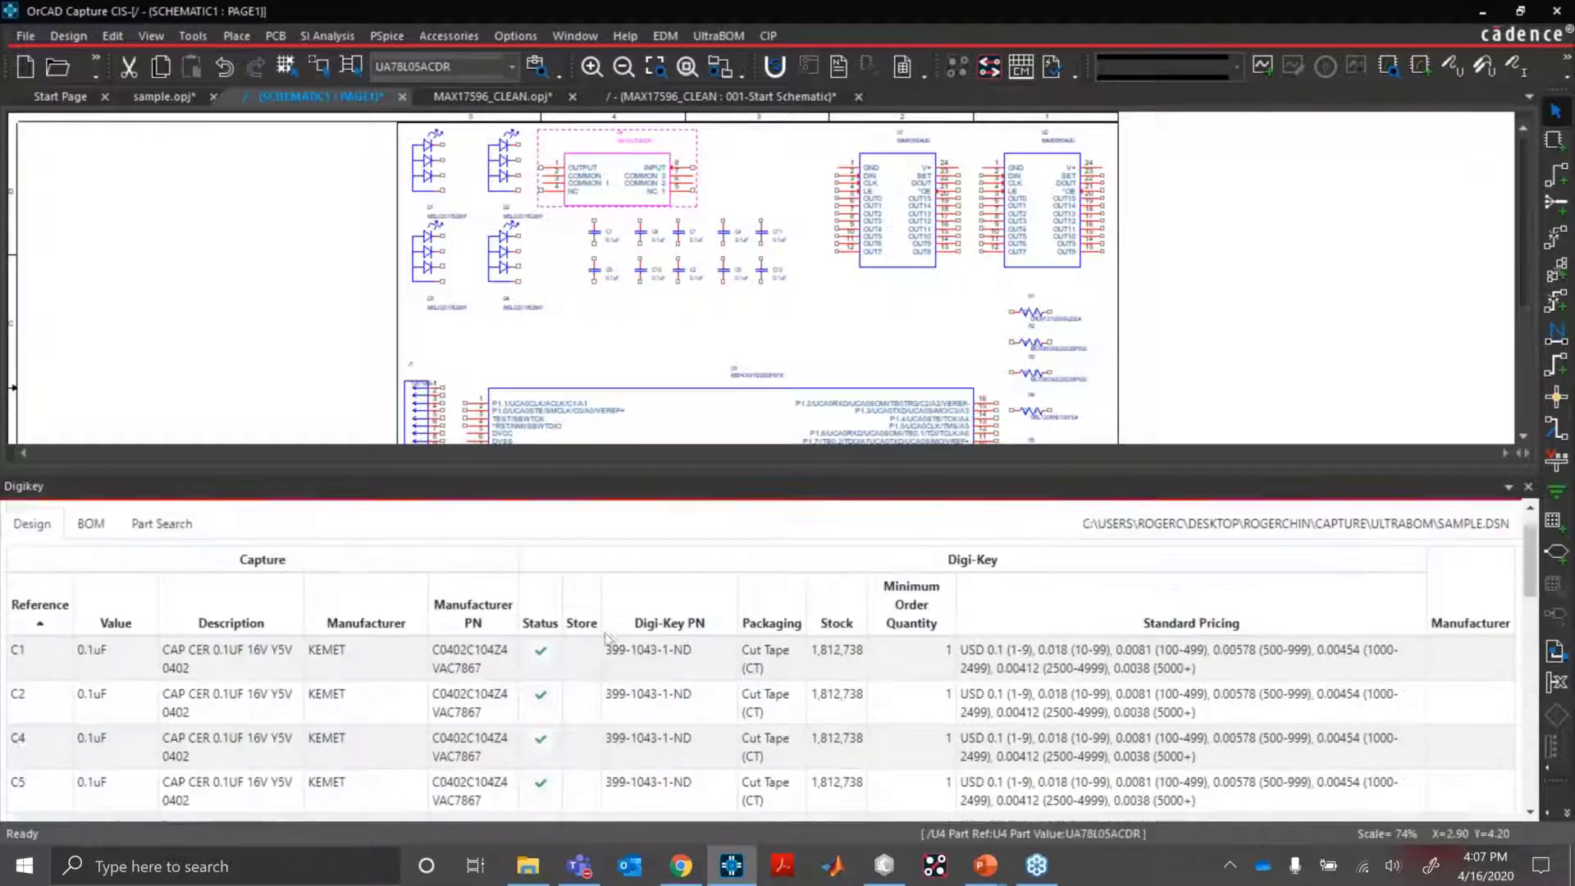
left_click(93, 570)
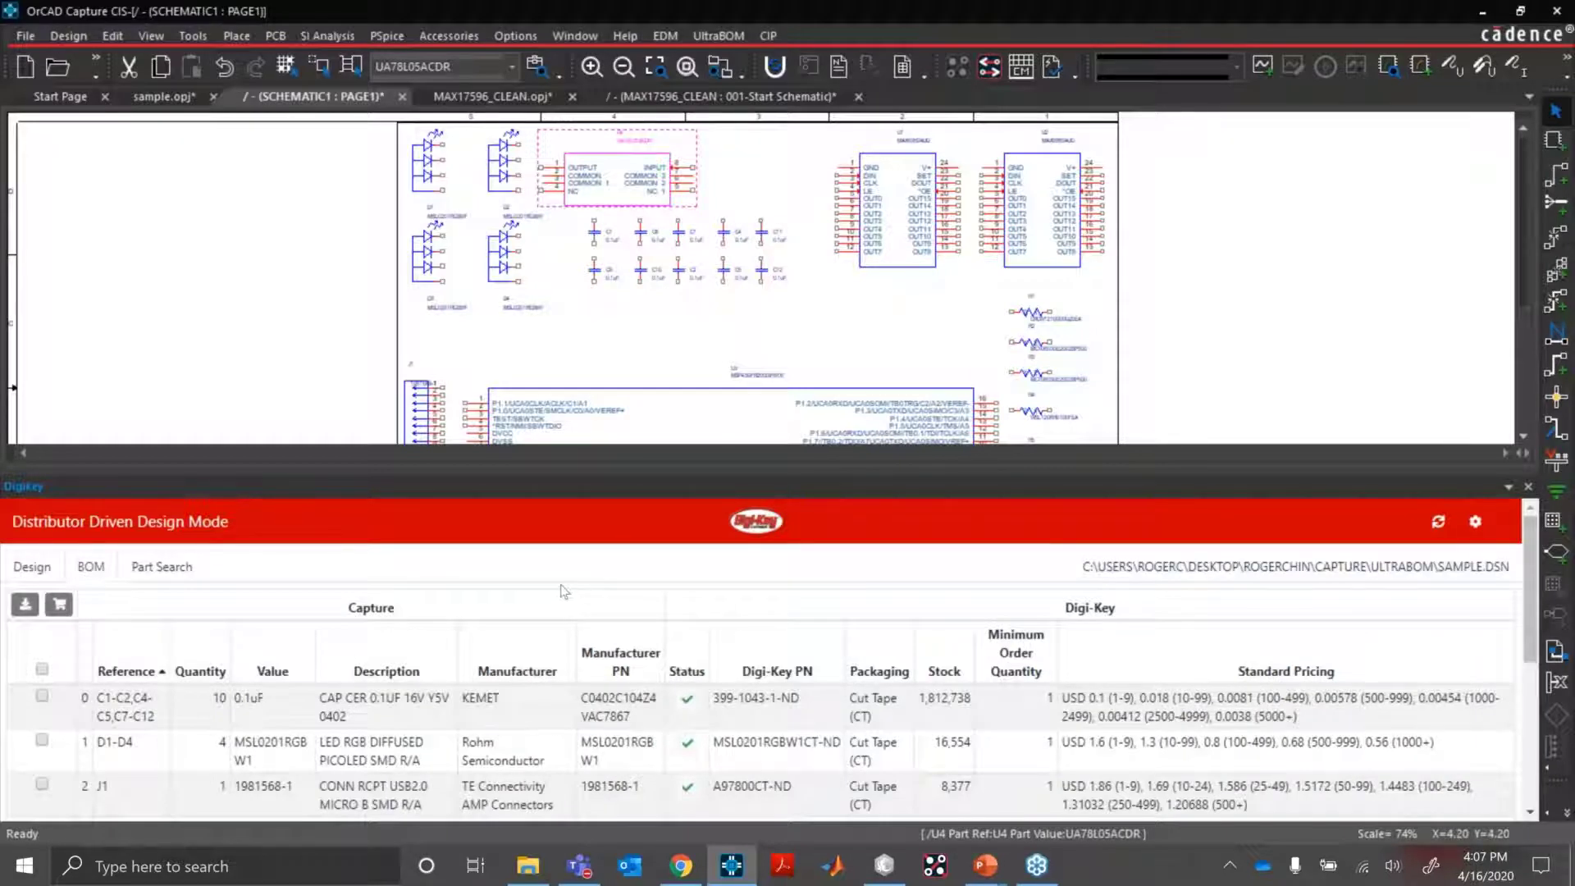
scroll(564, 591, "down", 2)
left_click(42, 566)
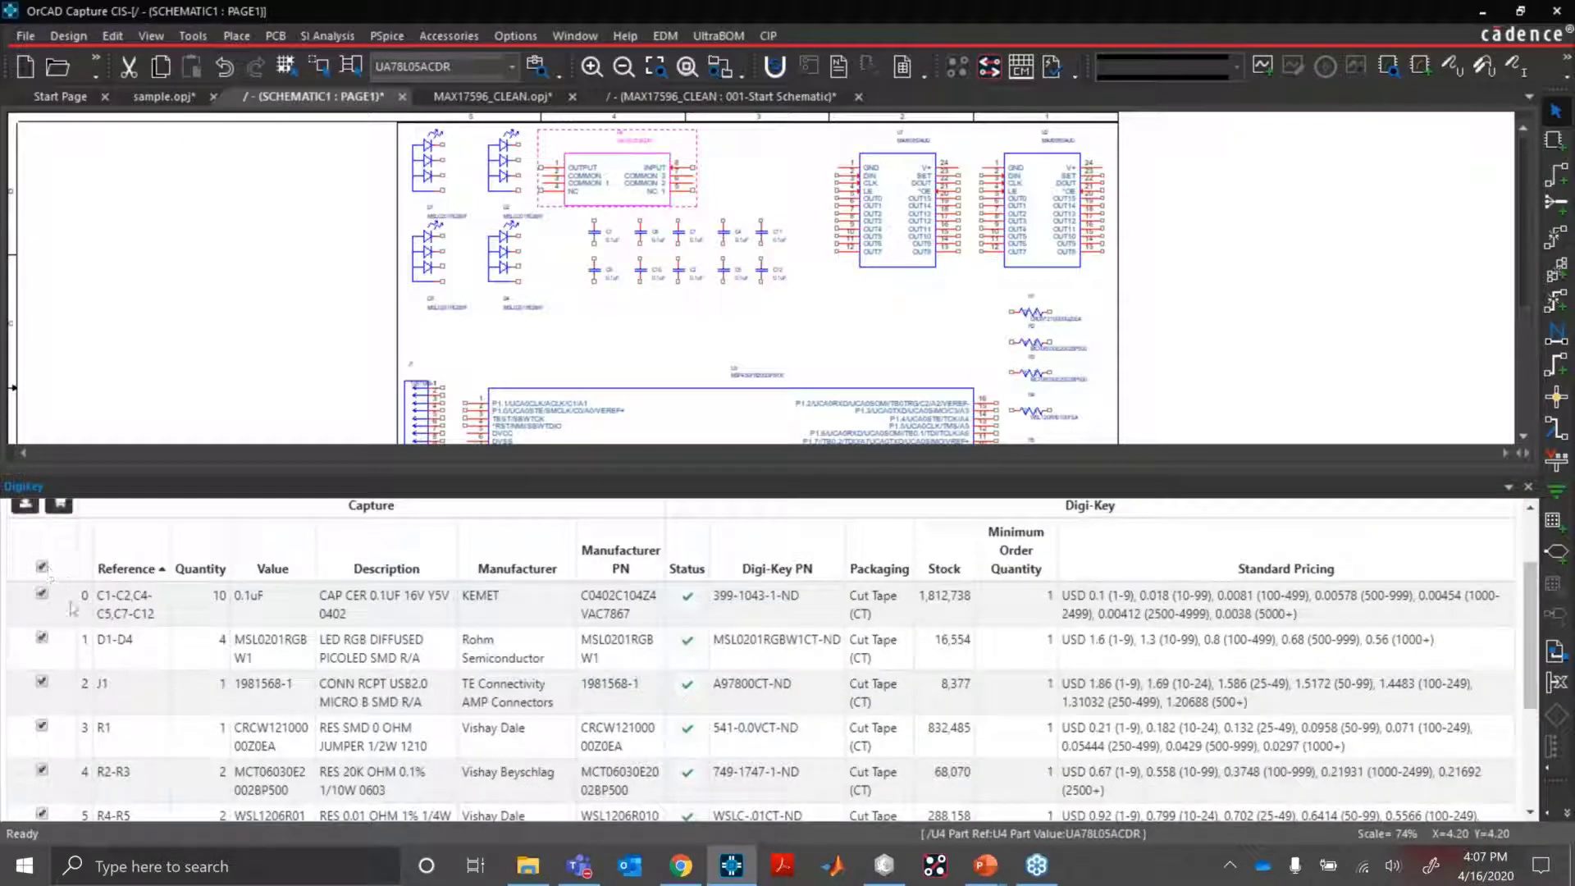
scroll(74, 608, "up", 2)
left_click(24, 605)
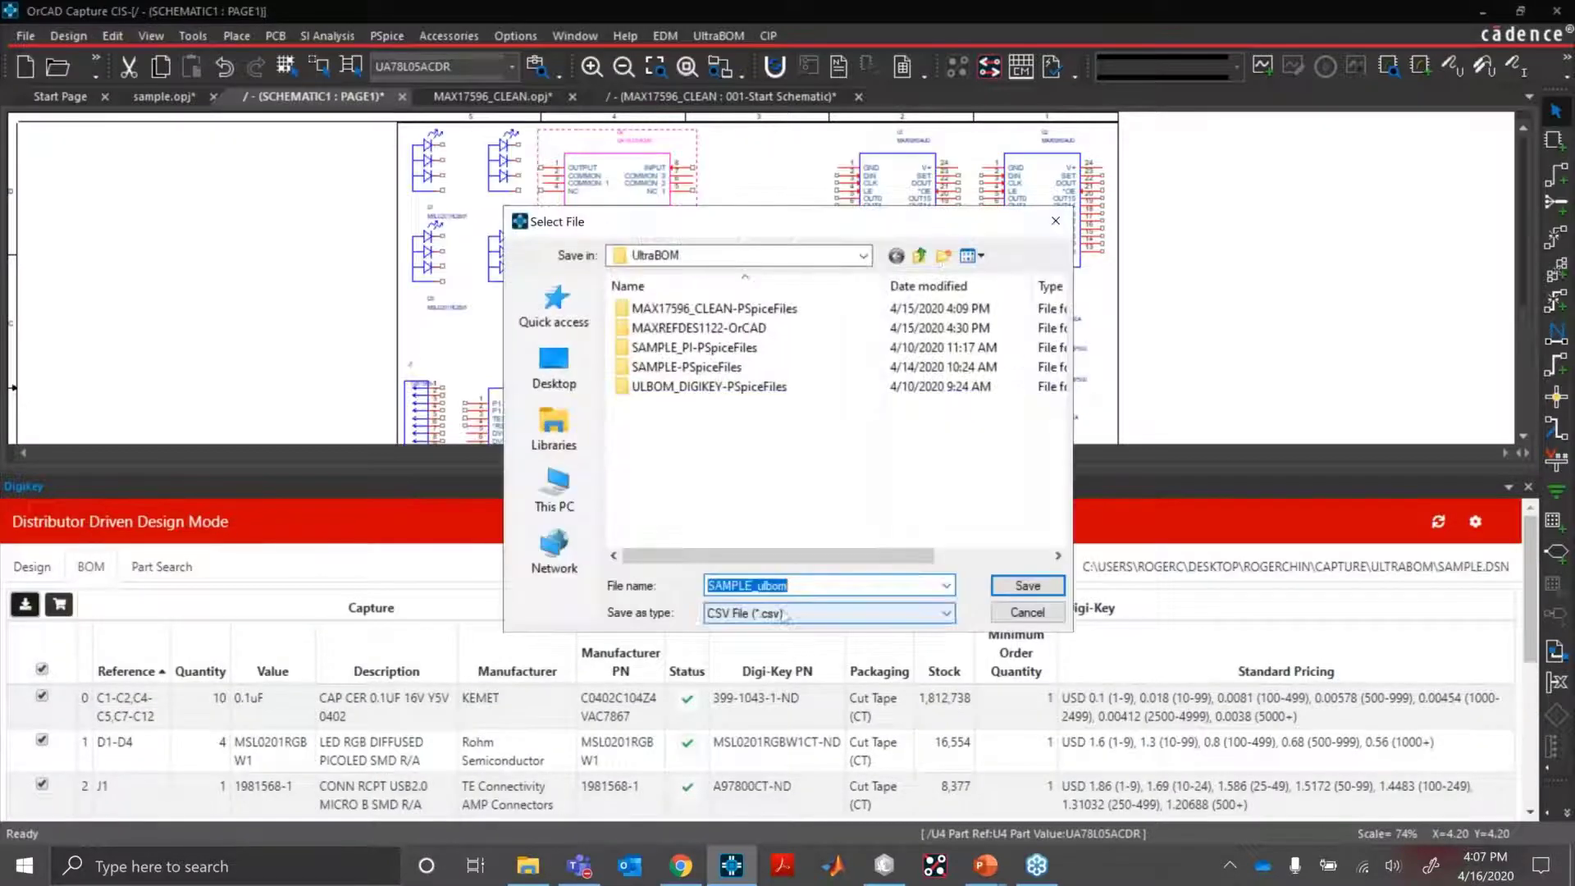
left_click(1026, 612)
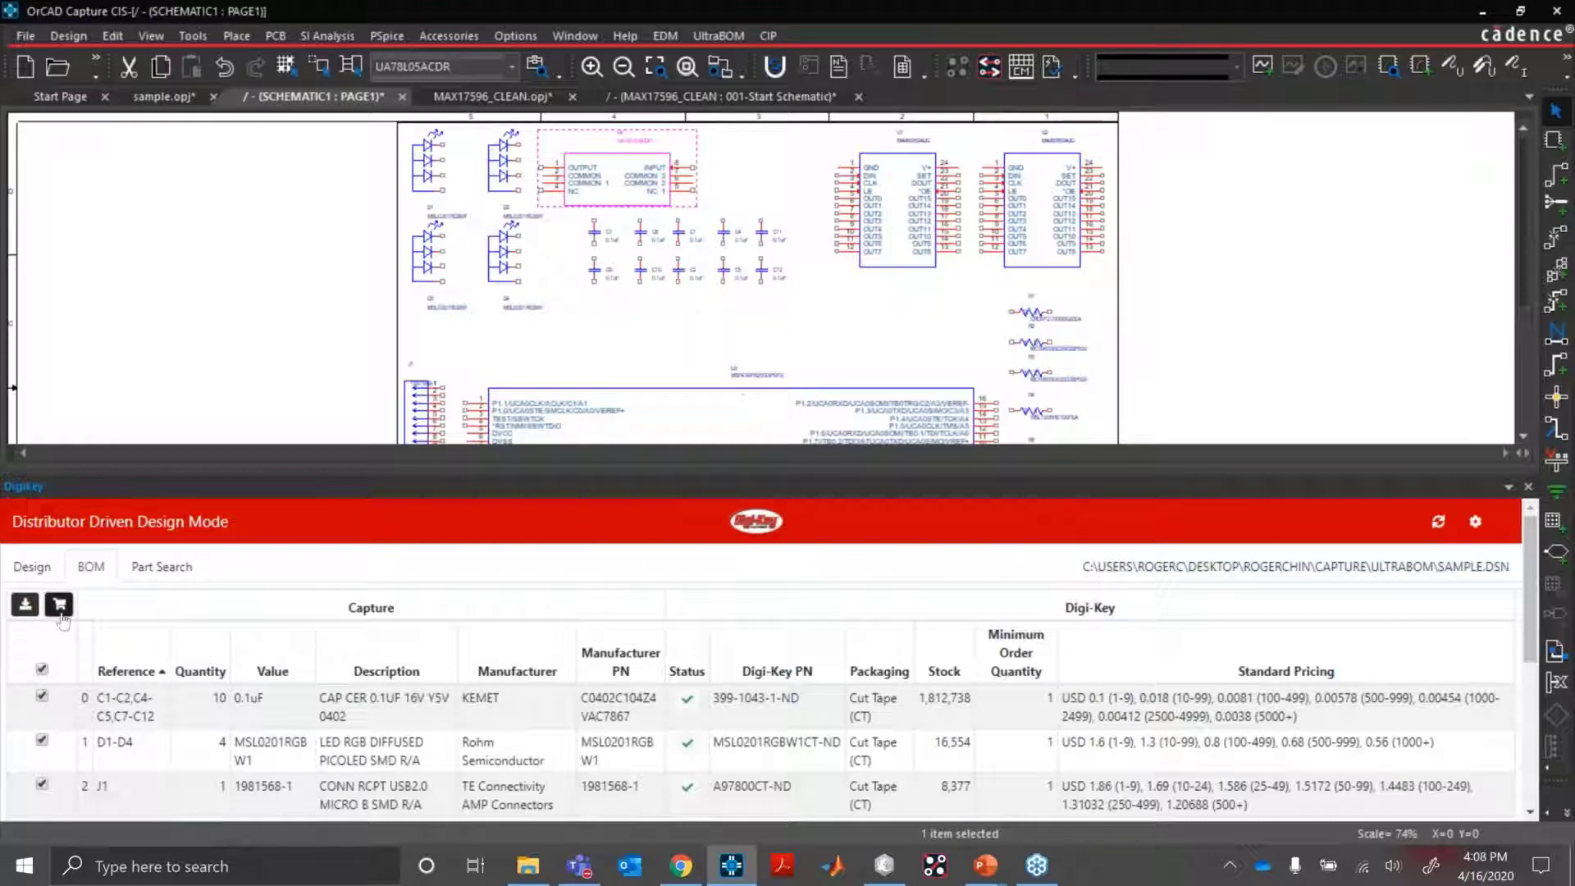
Send the selected bill of materials lines to the Digi-Key shopping cart and review the listed parts in the browser.
left_click(61, 615)
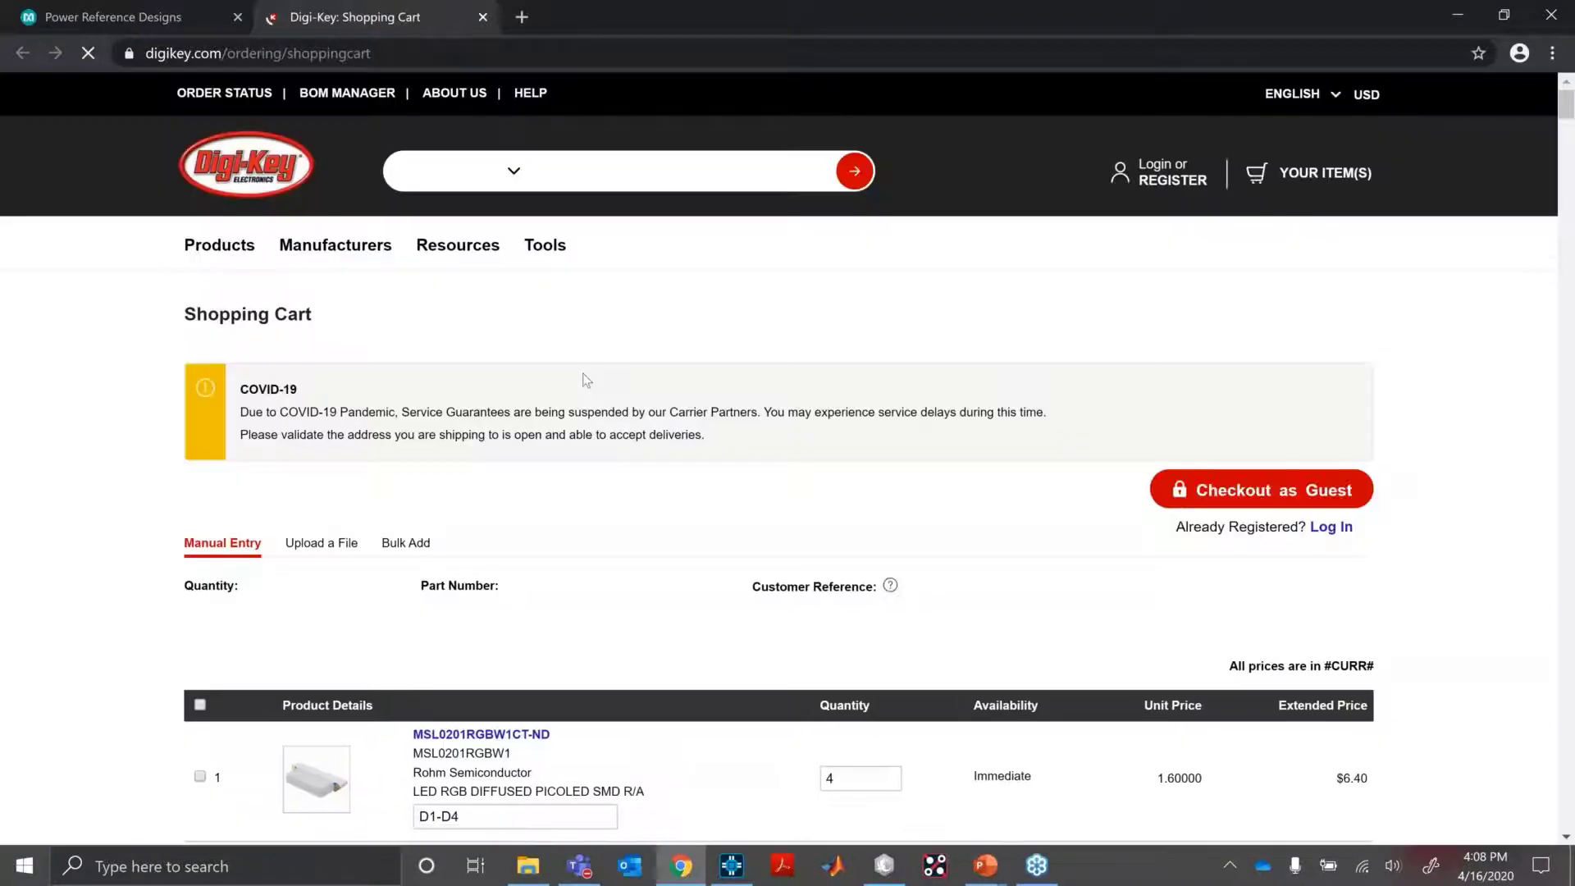
scroll(599, 492, "down", 2)
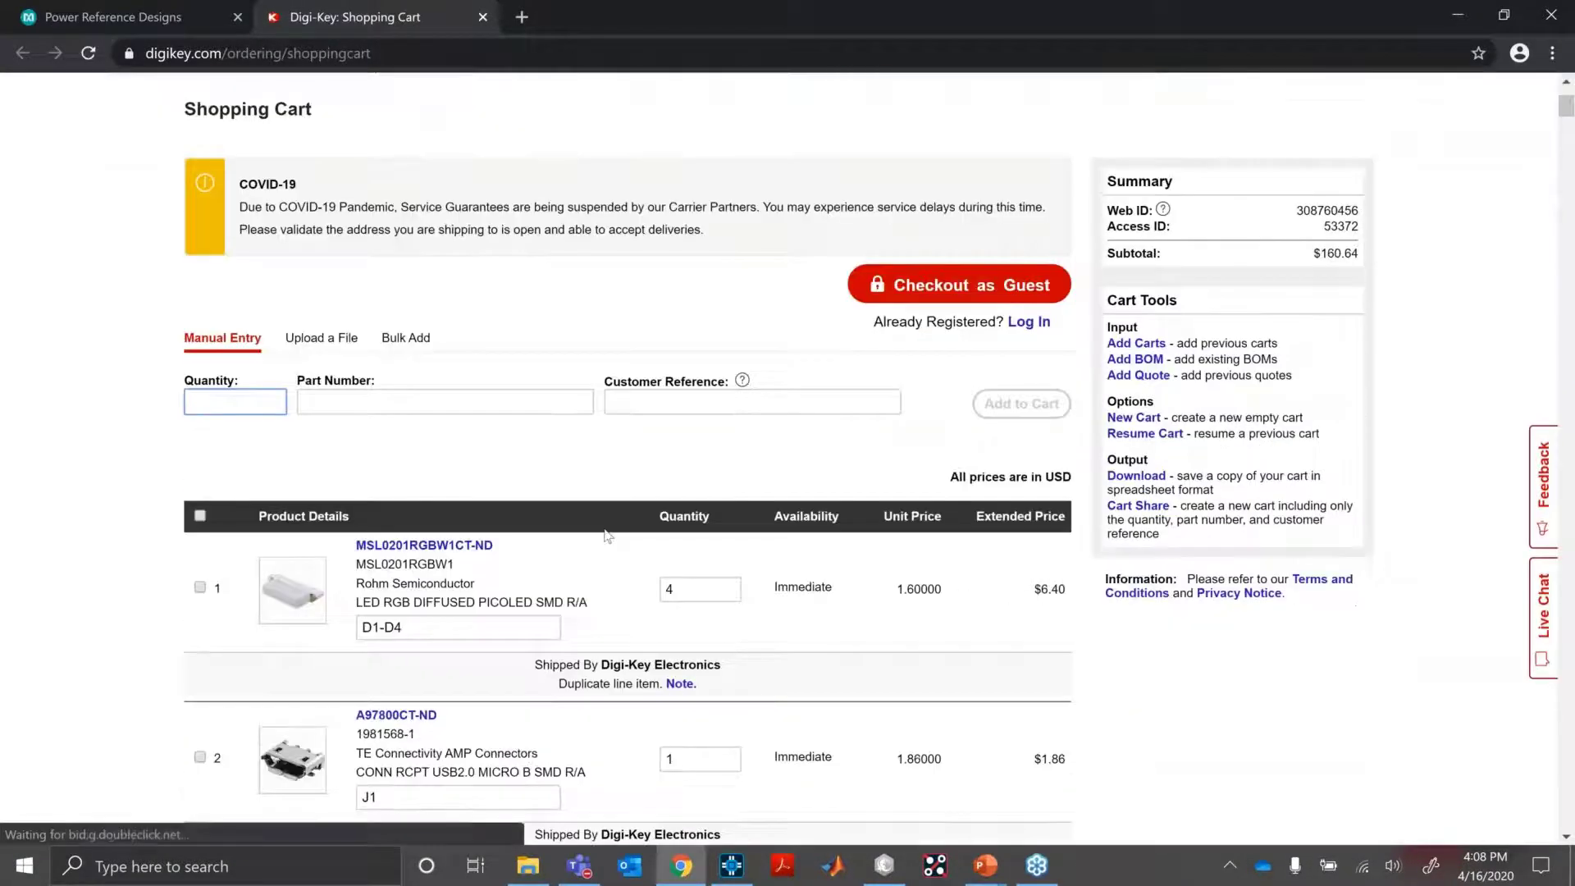
scroll(624, 575, "down", 1)
scroll(646, 642, "down", 1)
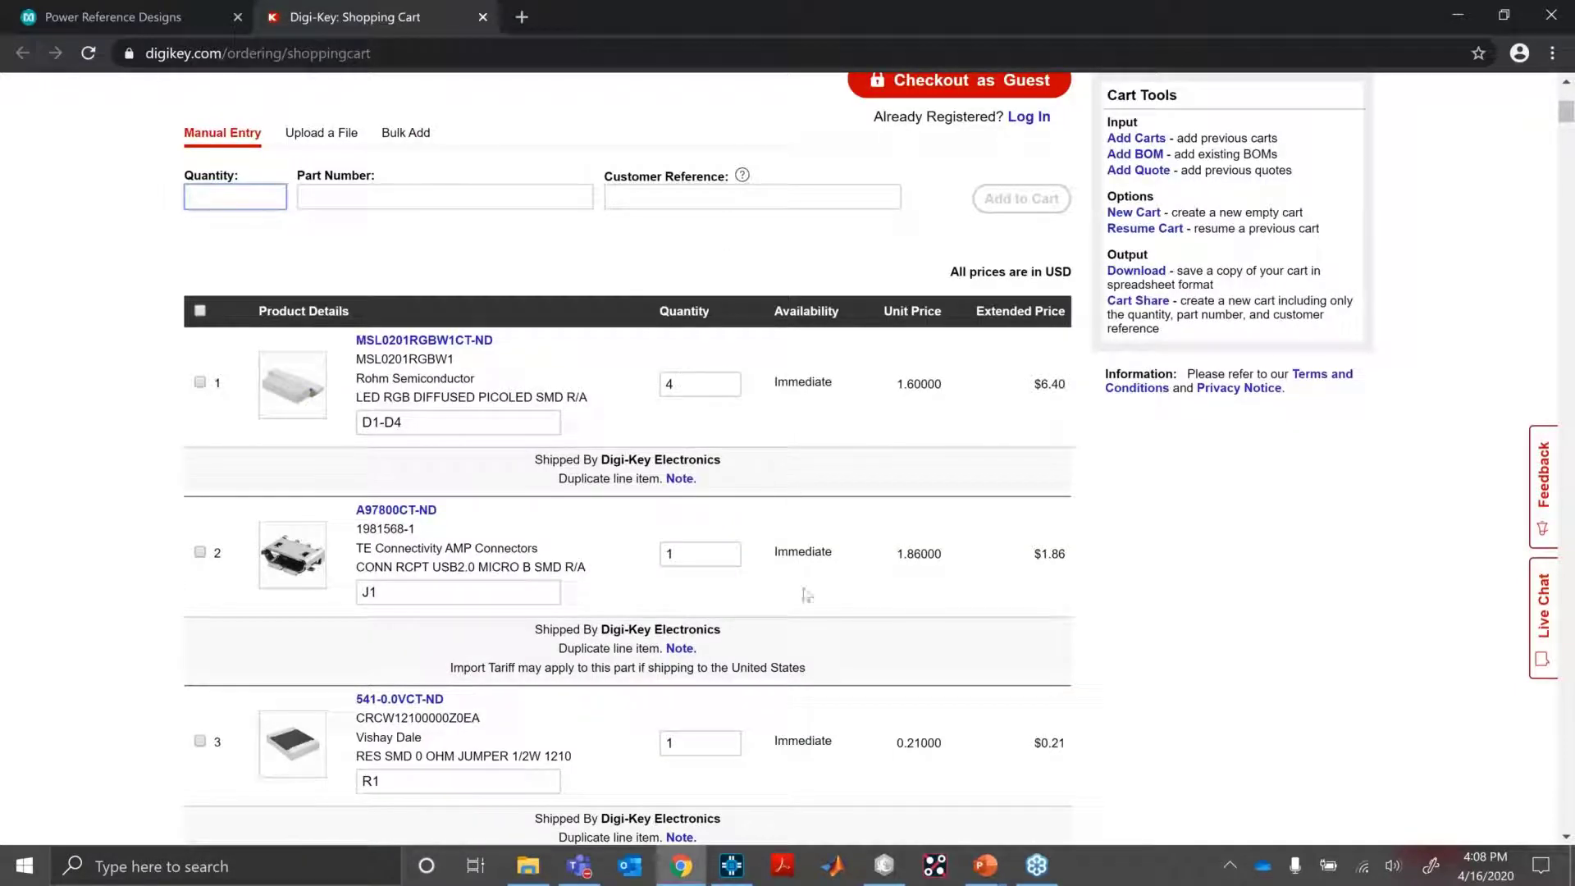
Examine the line items in the Digi-Key shopping cart down to the last part and the subtotal.
scroll(807, 632, "down", 10)
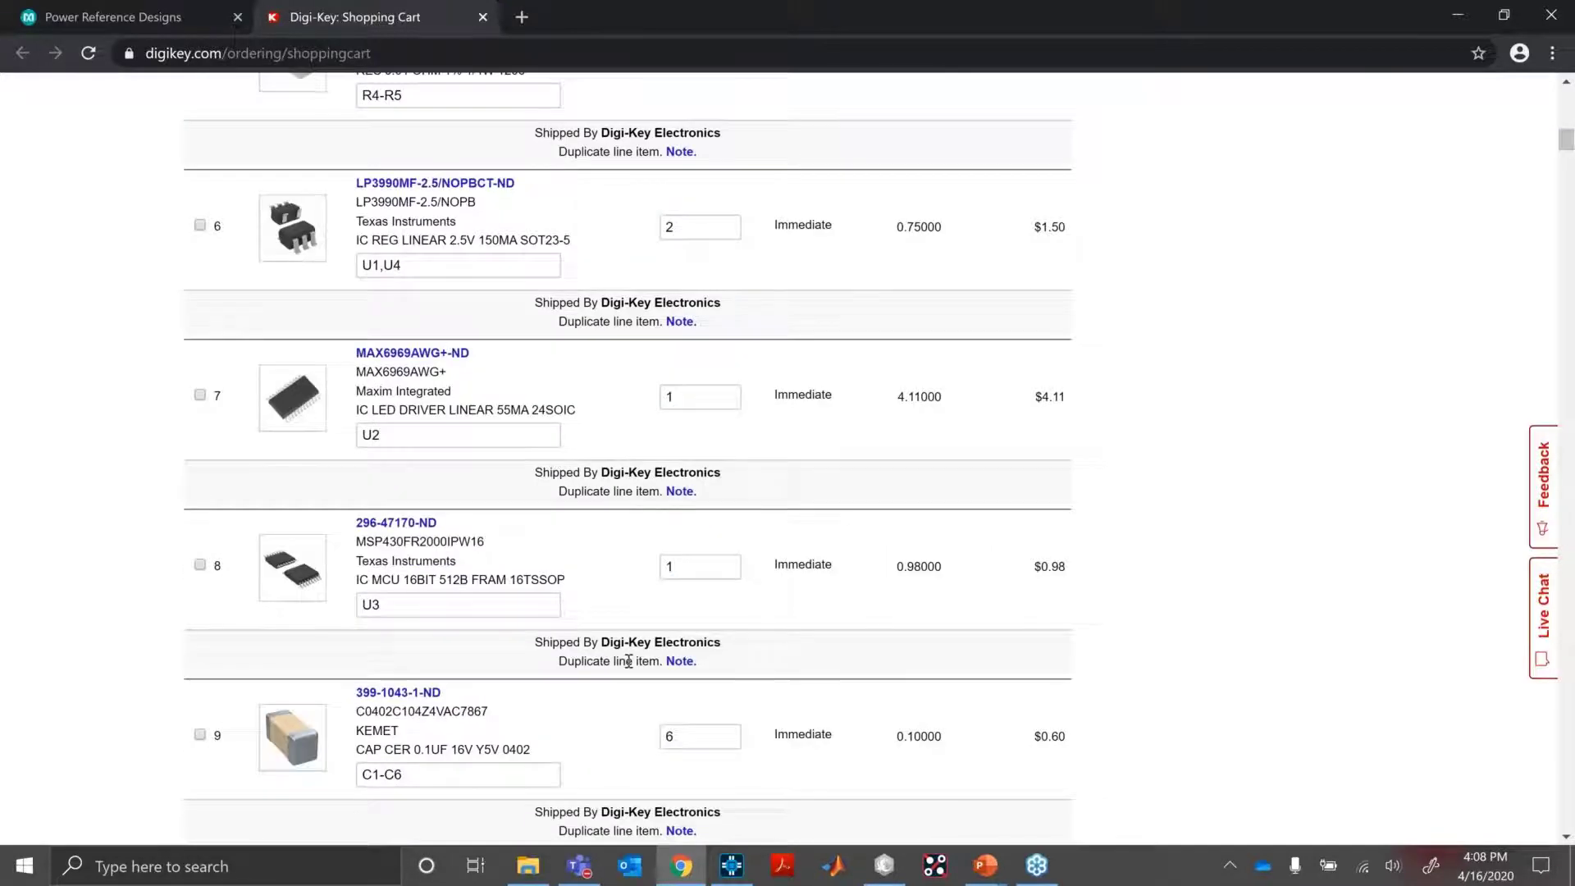
scroll(628, 661, "down", 11)
scroll(1165, 648, "down", 20)
scroll(1165, 647, "down", 20)
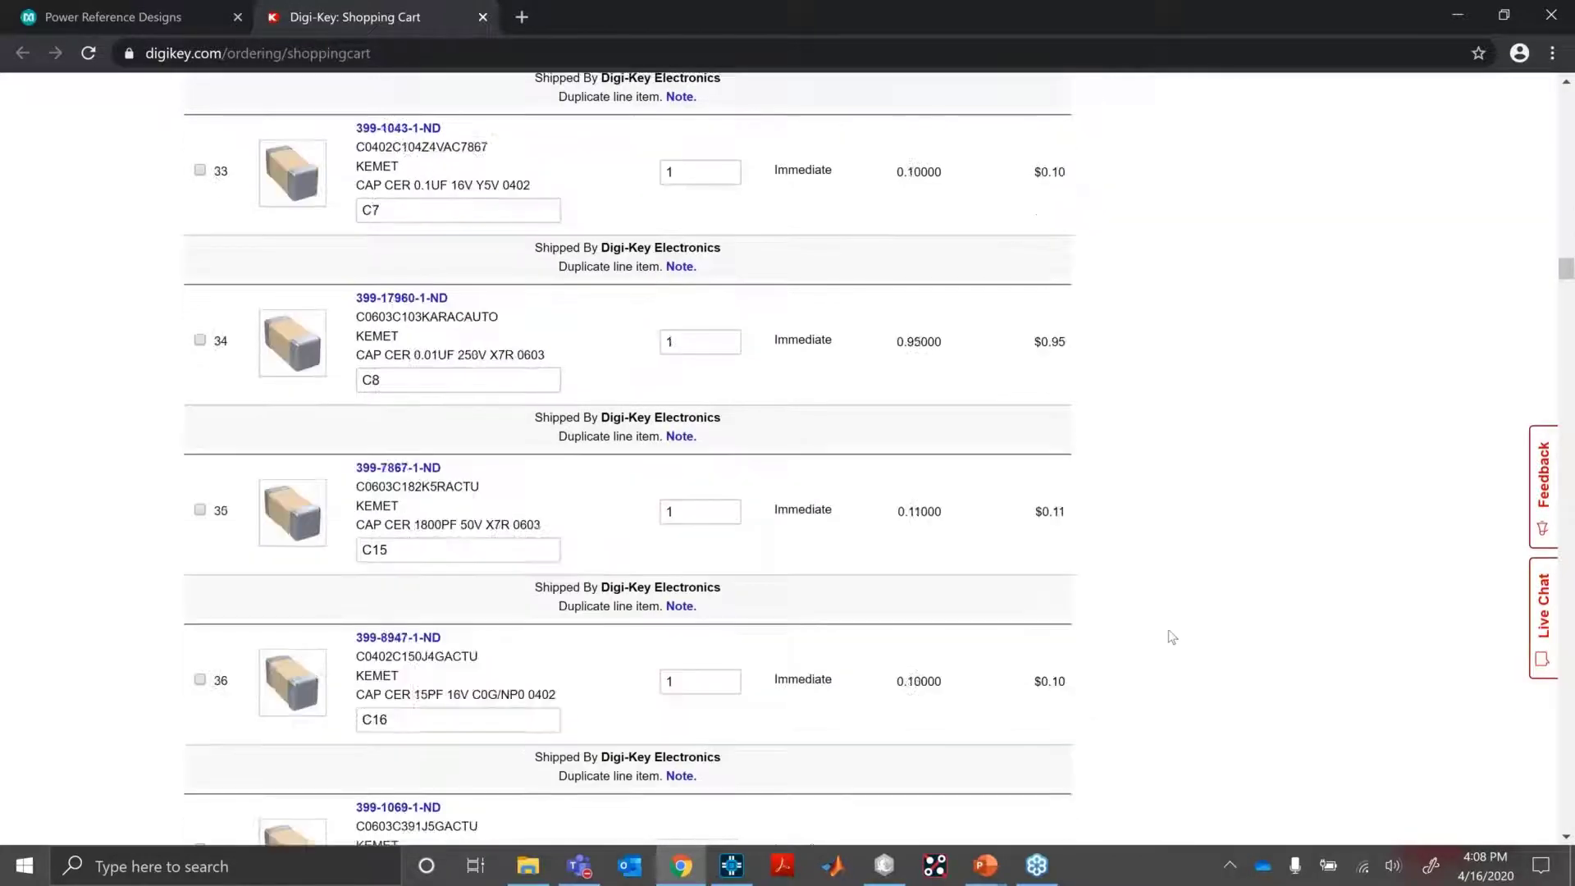
left_click_drag(1566, 341, 1555, 724)
scroll(1553, 723, "down", 20)
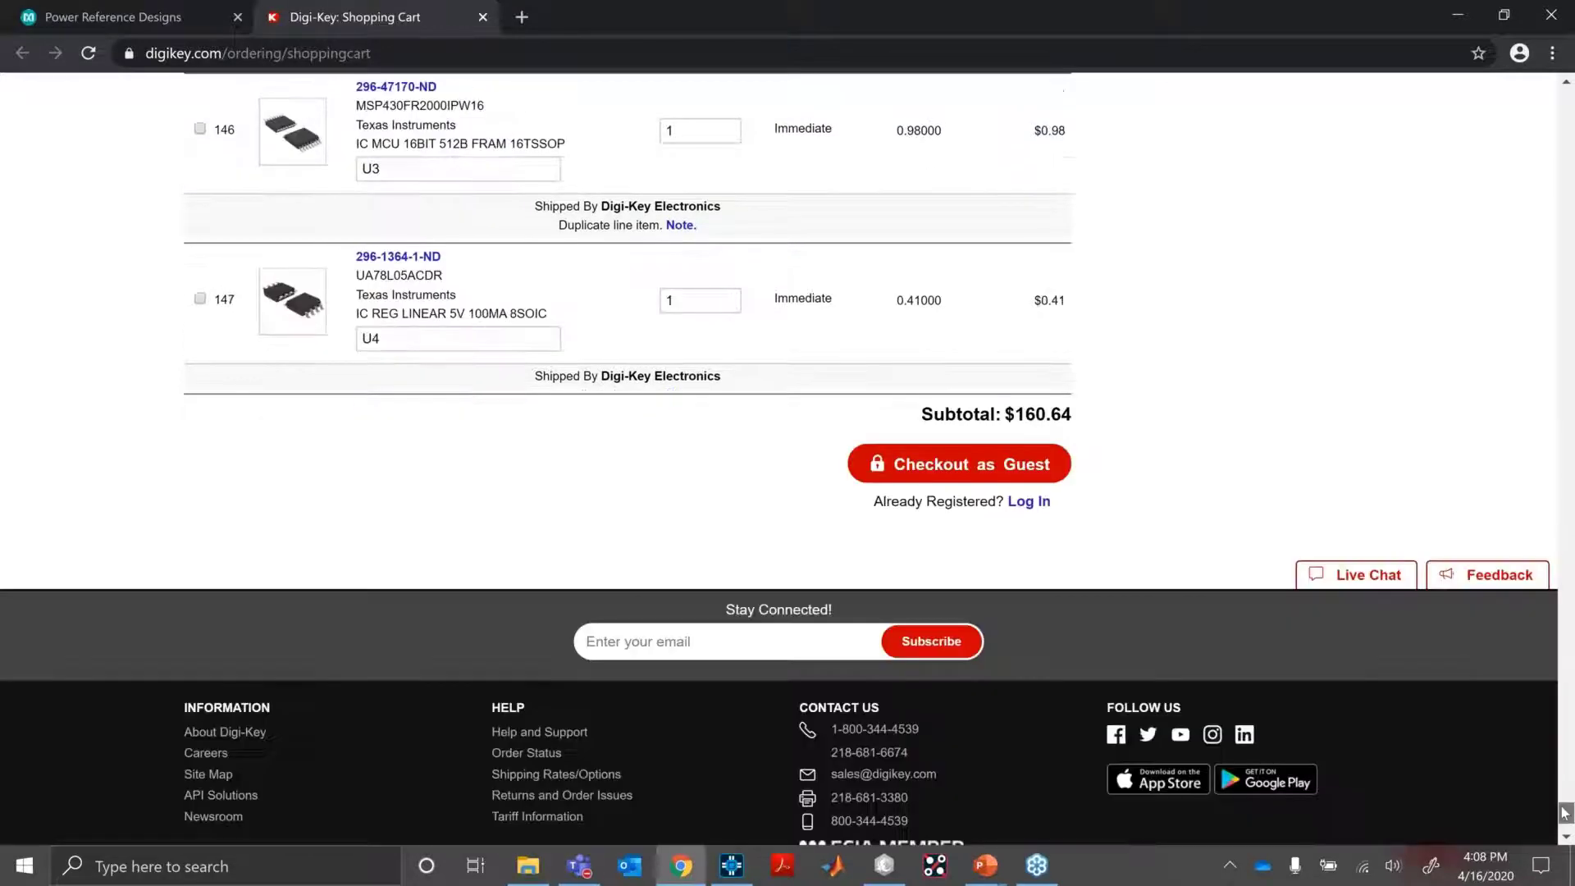
left_click_drag(1563, 813, 1562, 812)
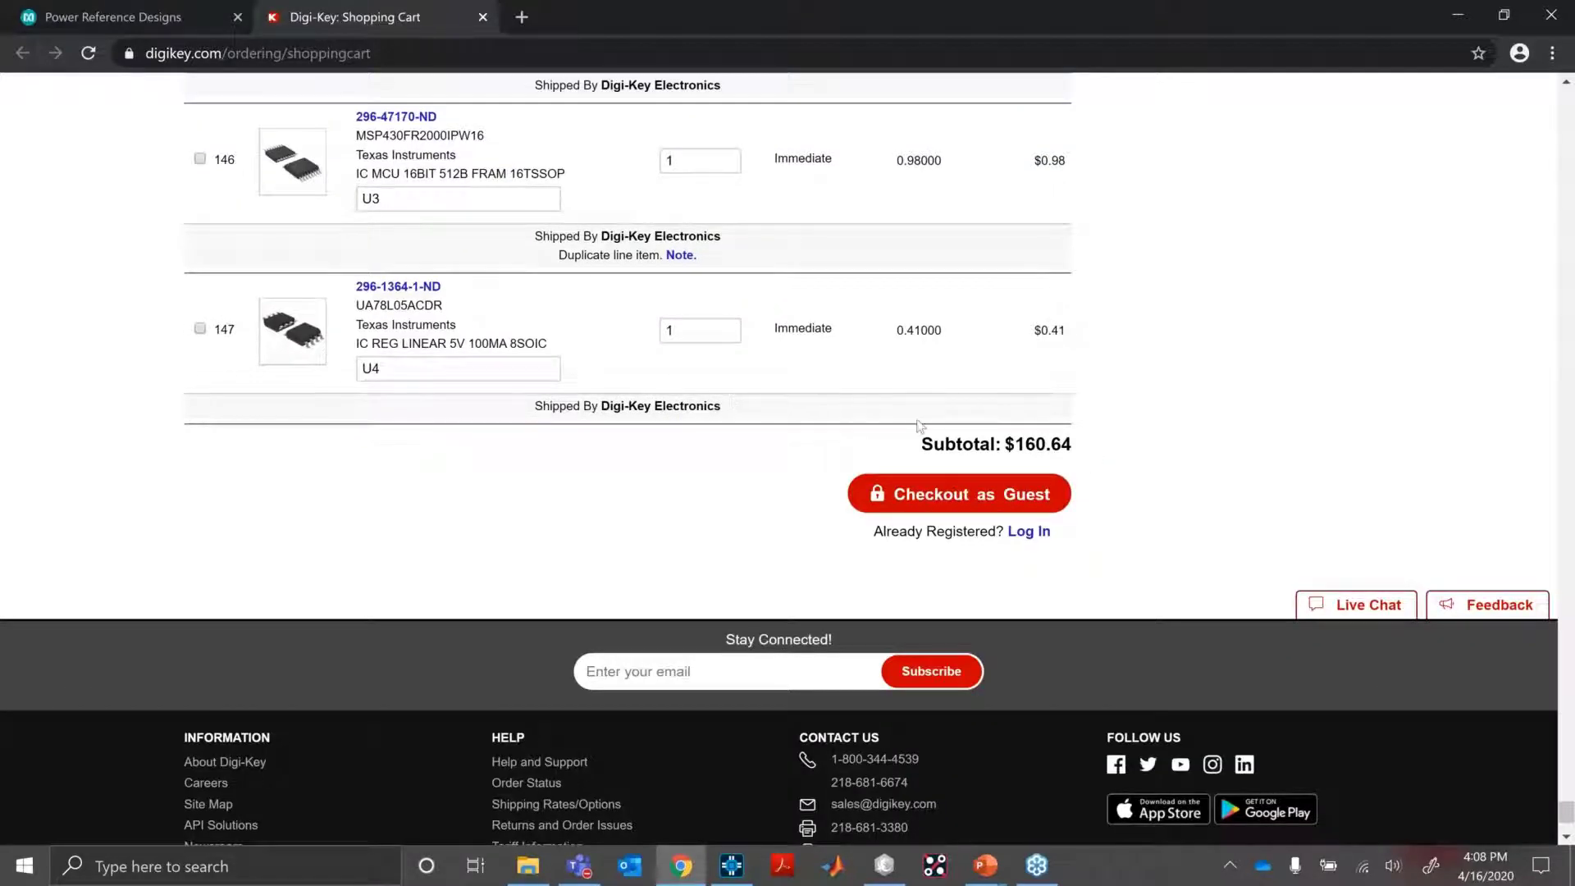
scroll(966, 434, "up", 1)
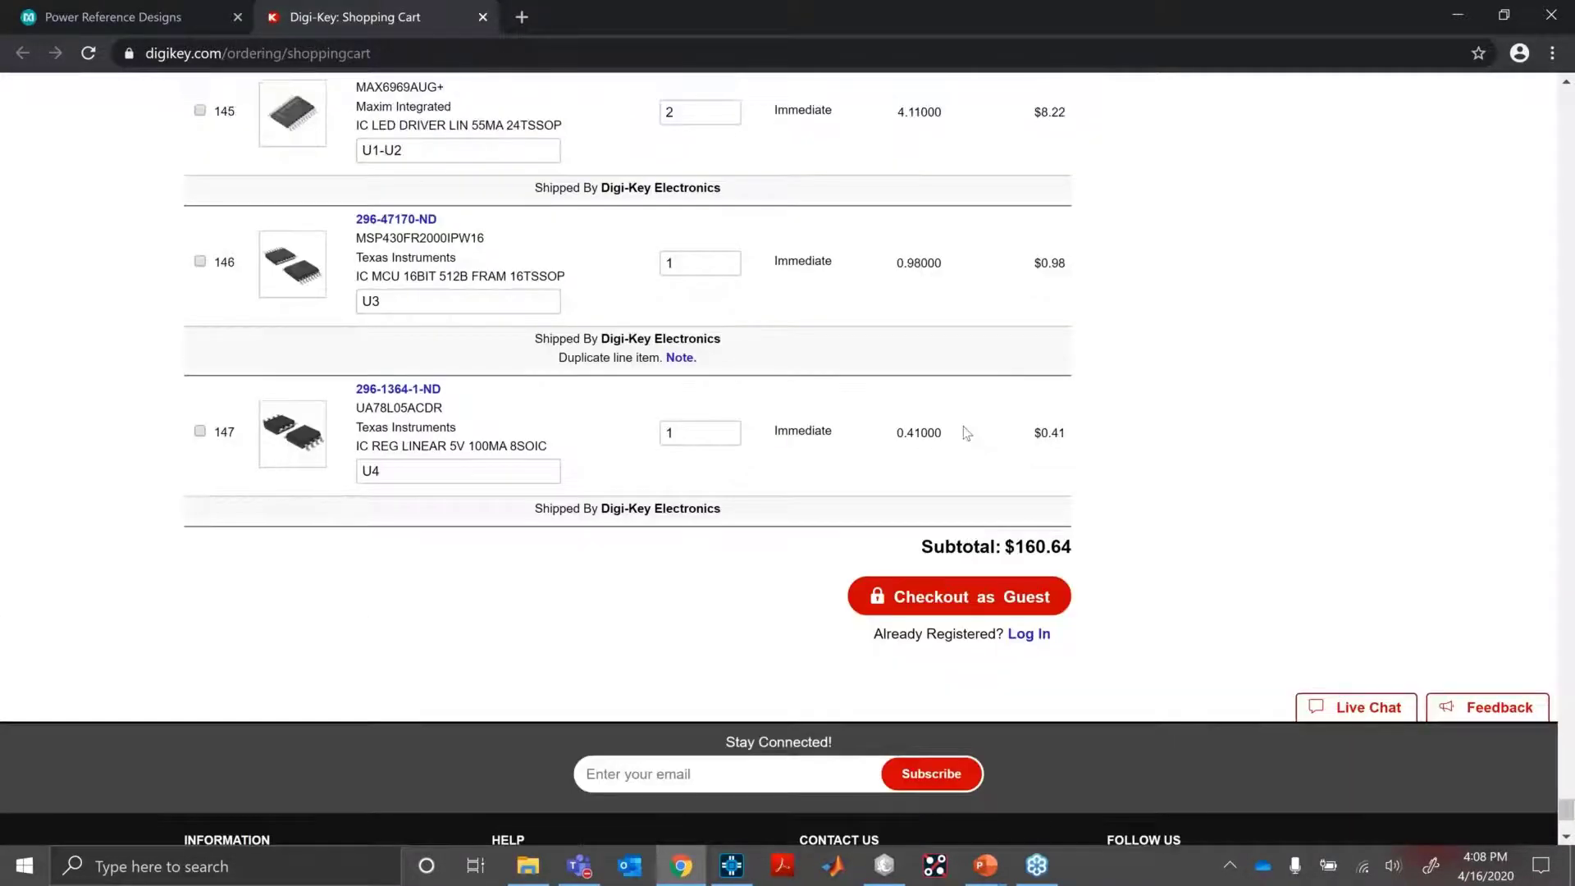
Switch back to OrCAD Capture, show the Digi-Key design list and open the manufacturer's page for microcontroller U3.
left_click(742, 867)
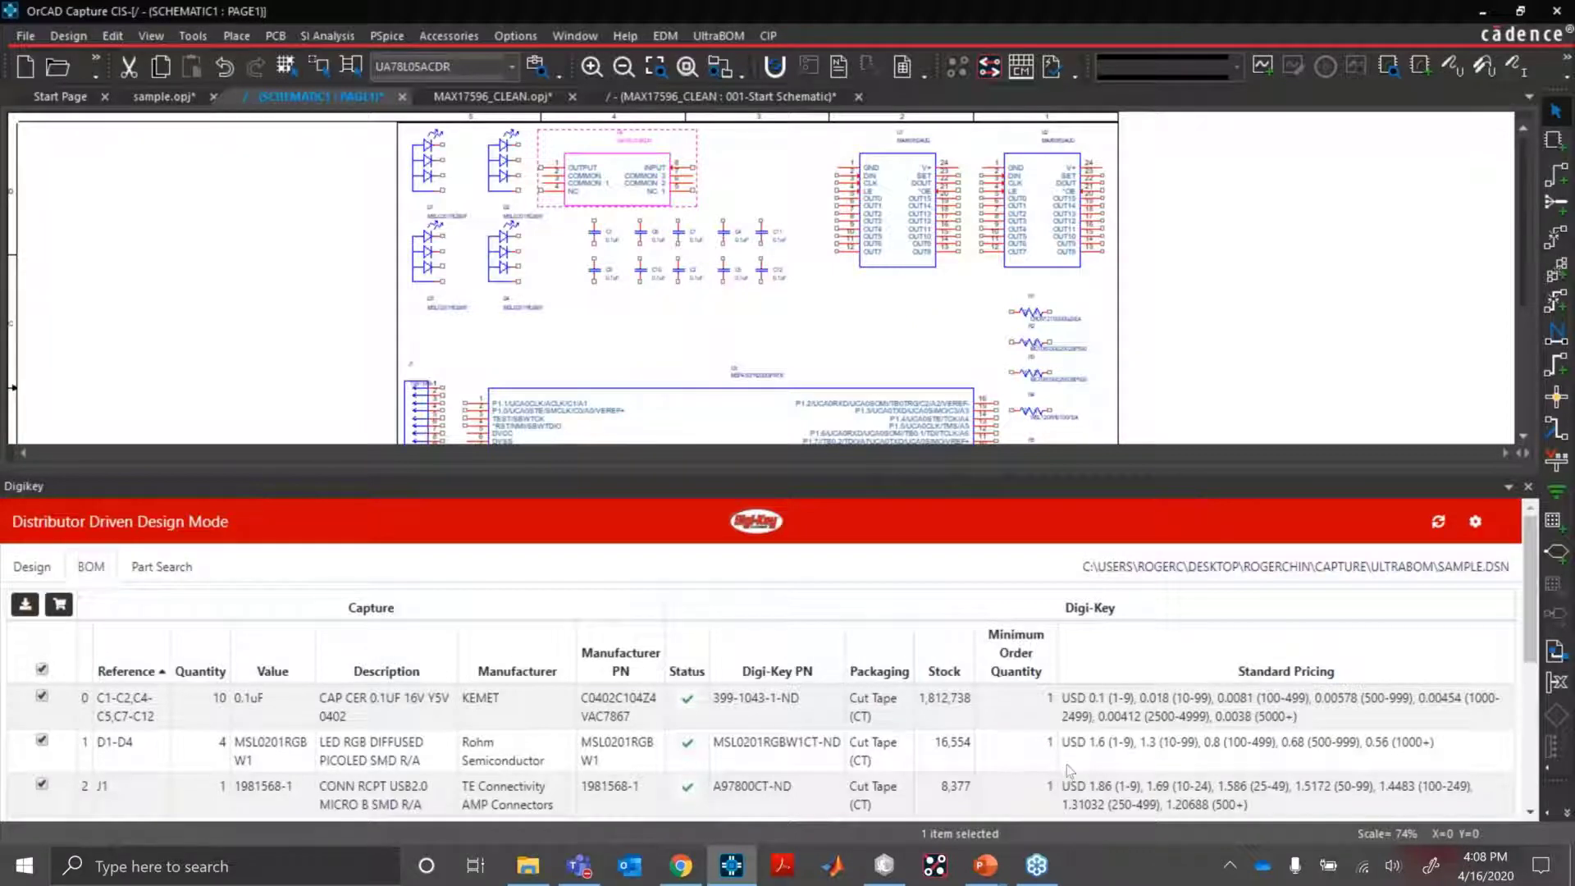
left_click(31, 570)
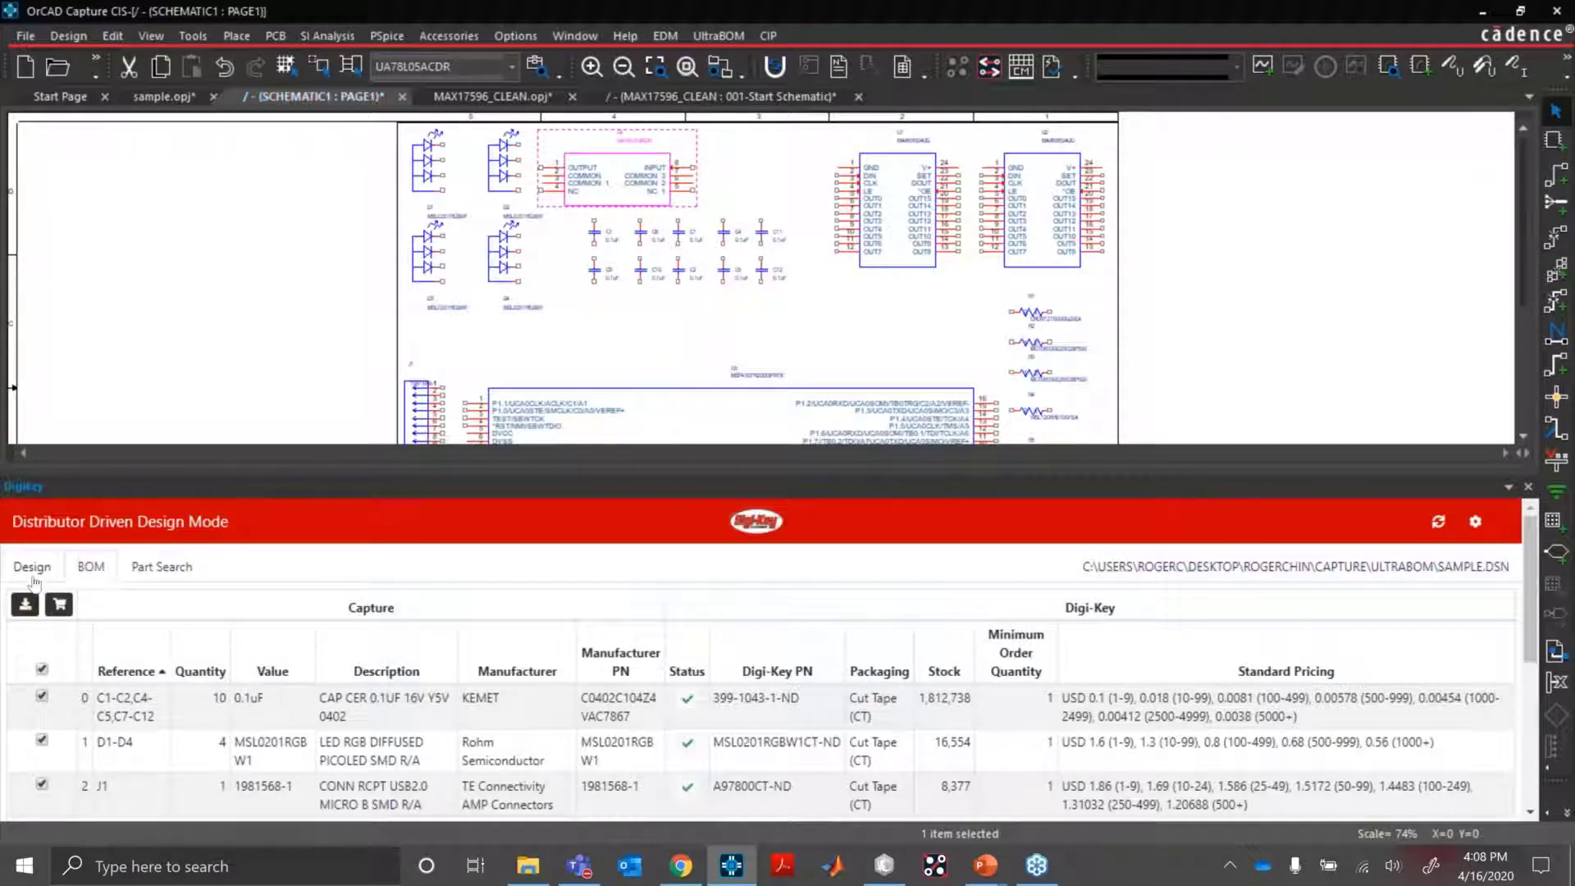
scroll(911, 607, "down", 5)
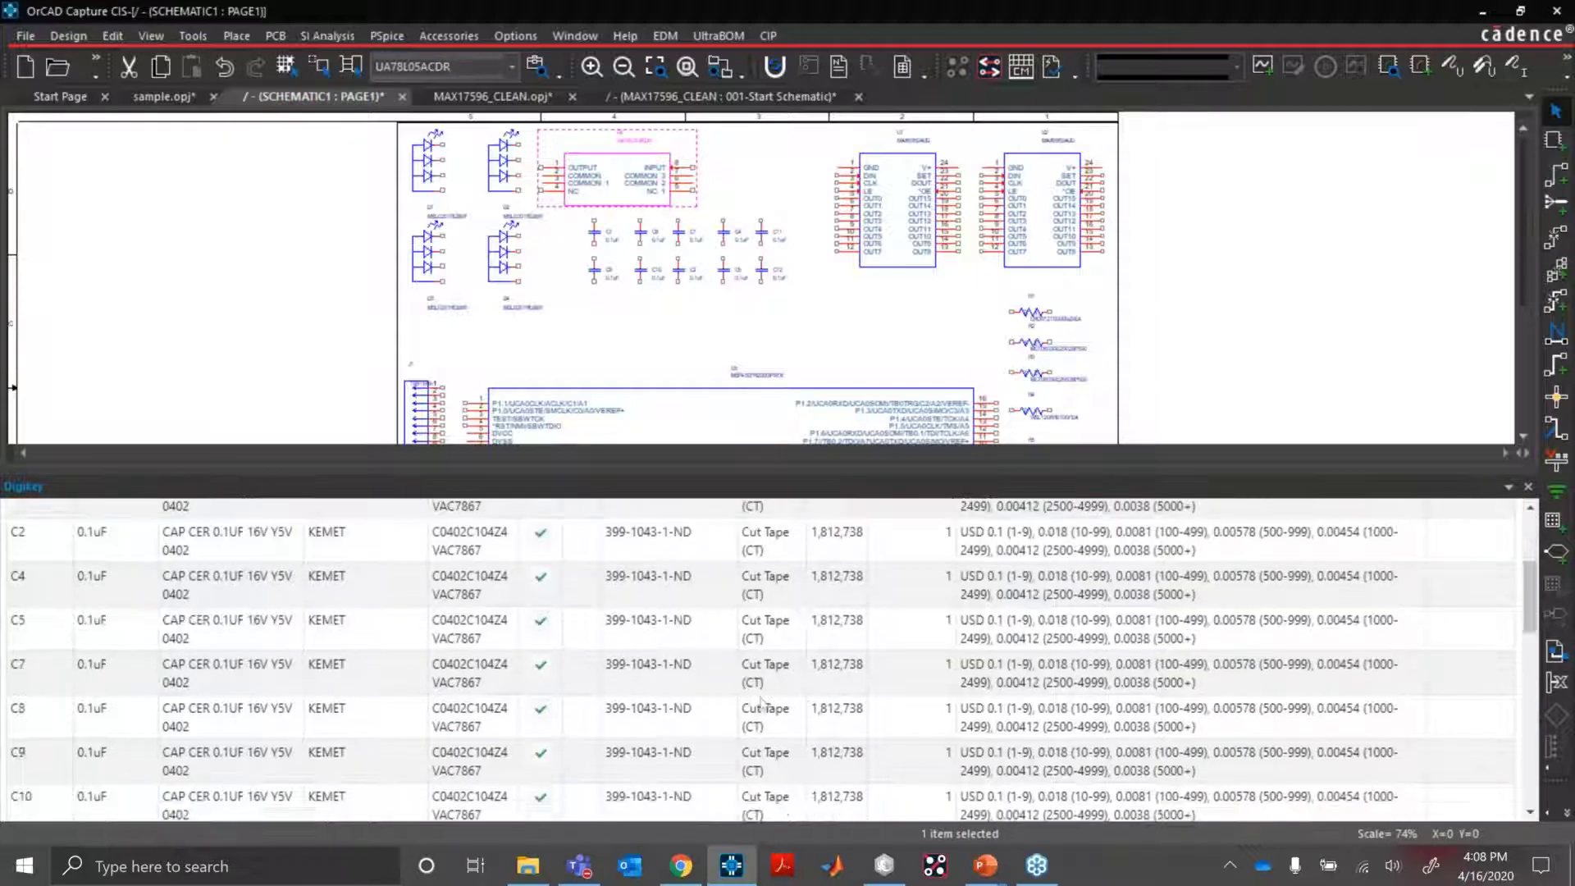
scroll(421, 614, "down", 5)
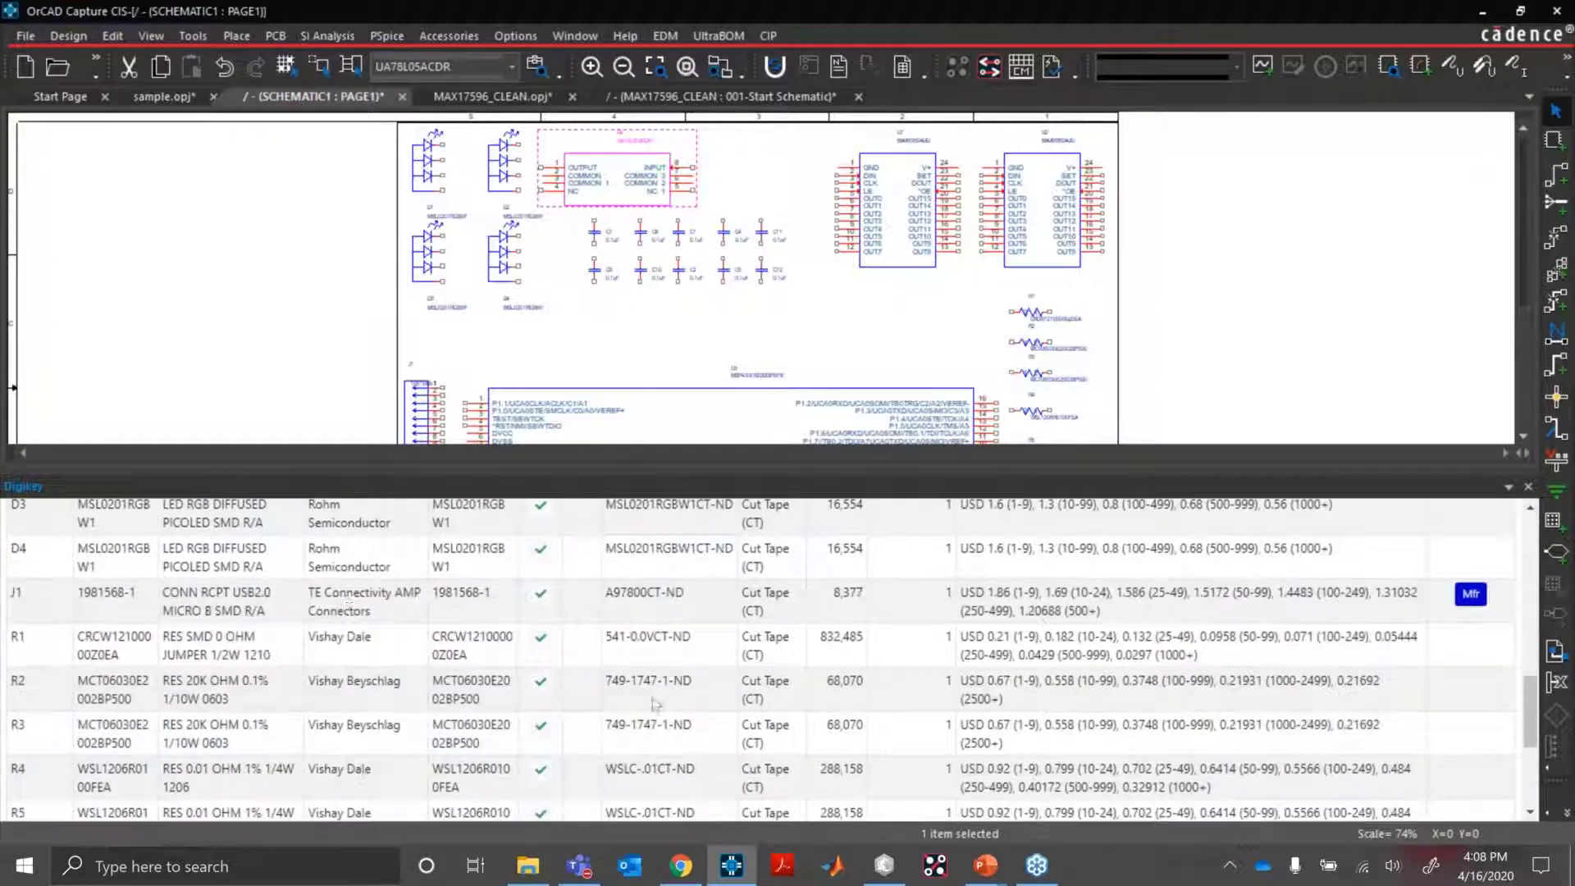
scroll(722, 632, "down", 5)
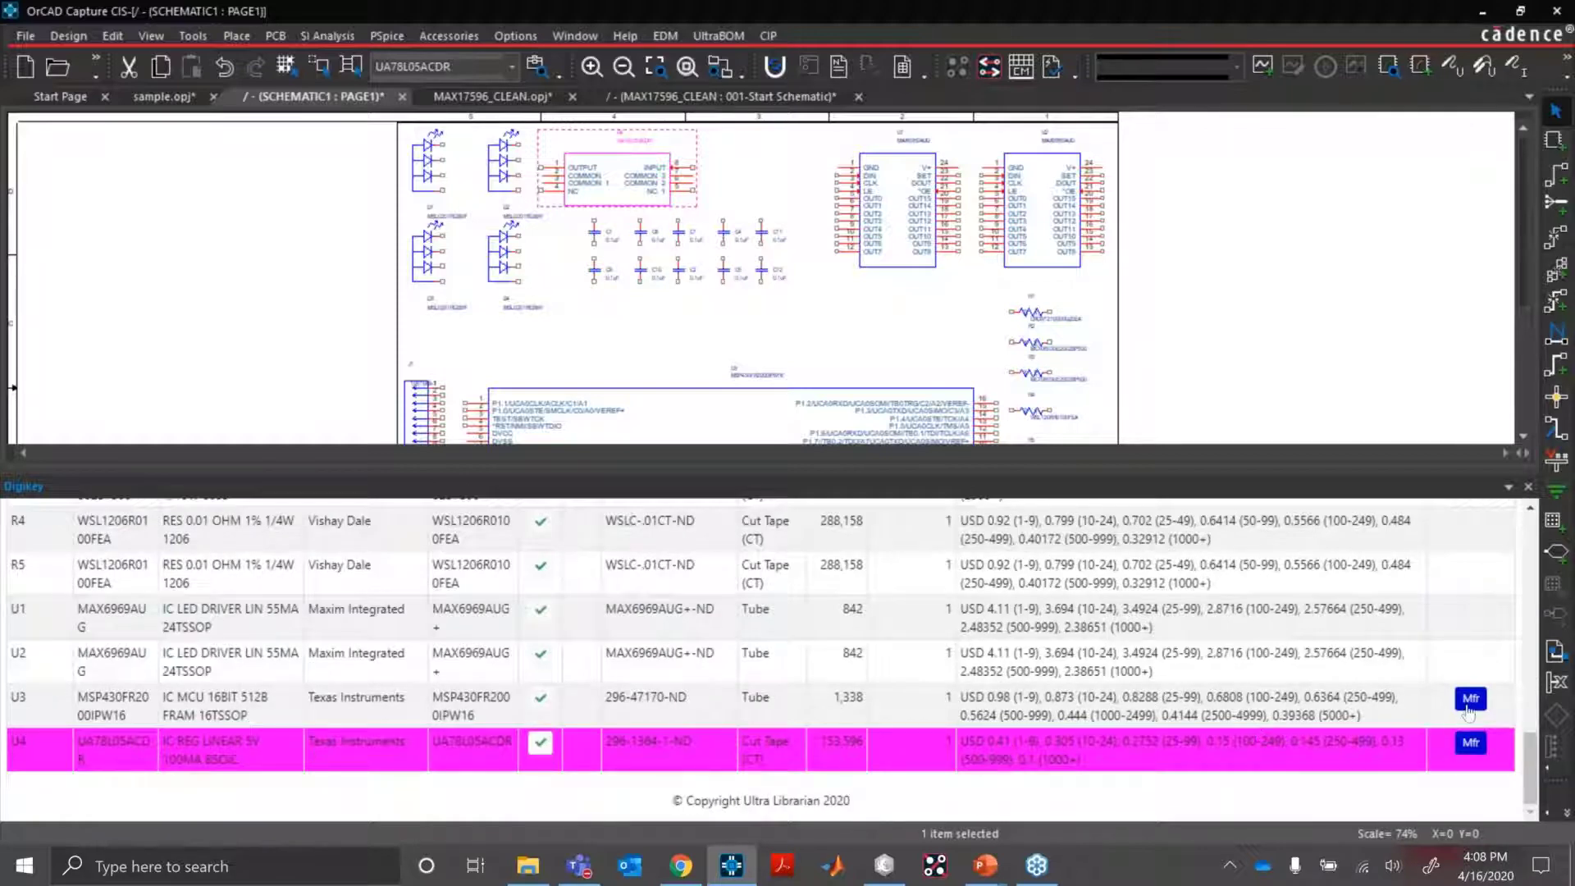
left_click(1471, 699)
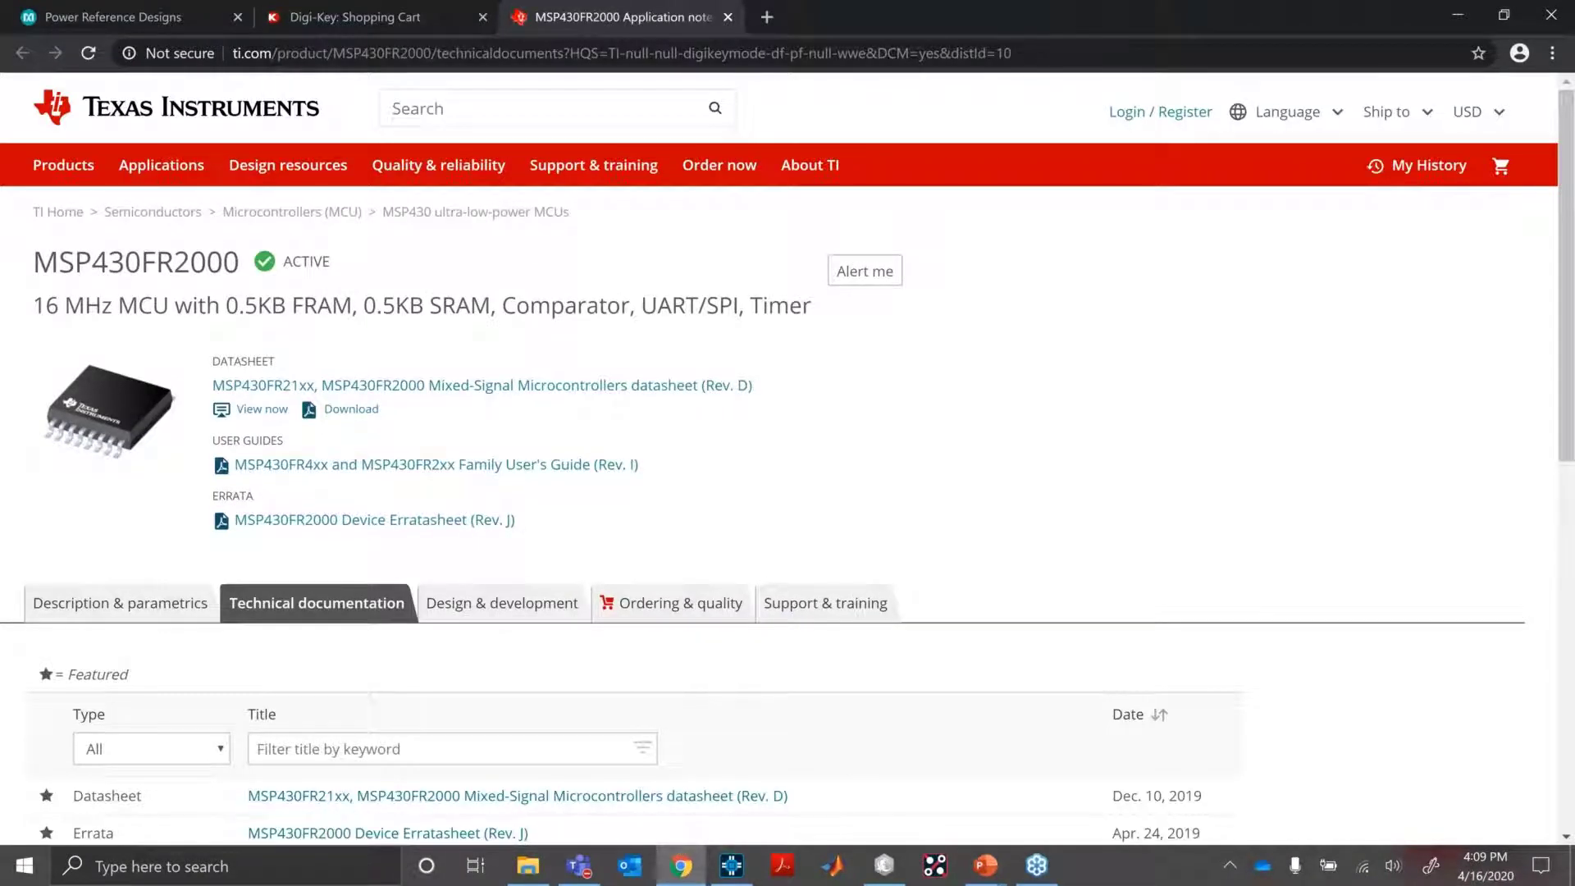
Return to OrCAD Capture and enlarge the schematic area above the Digi-Key design list.
mouse_move(740, 880)
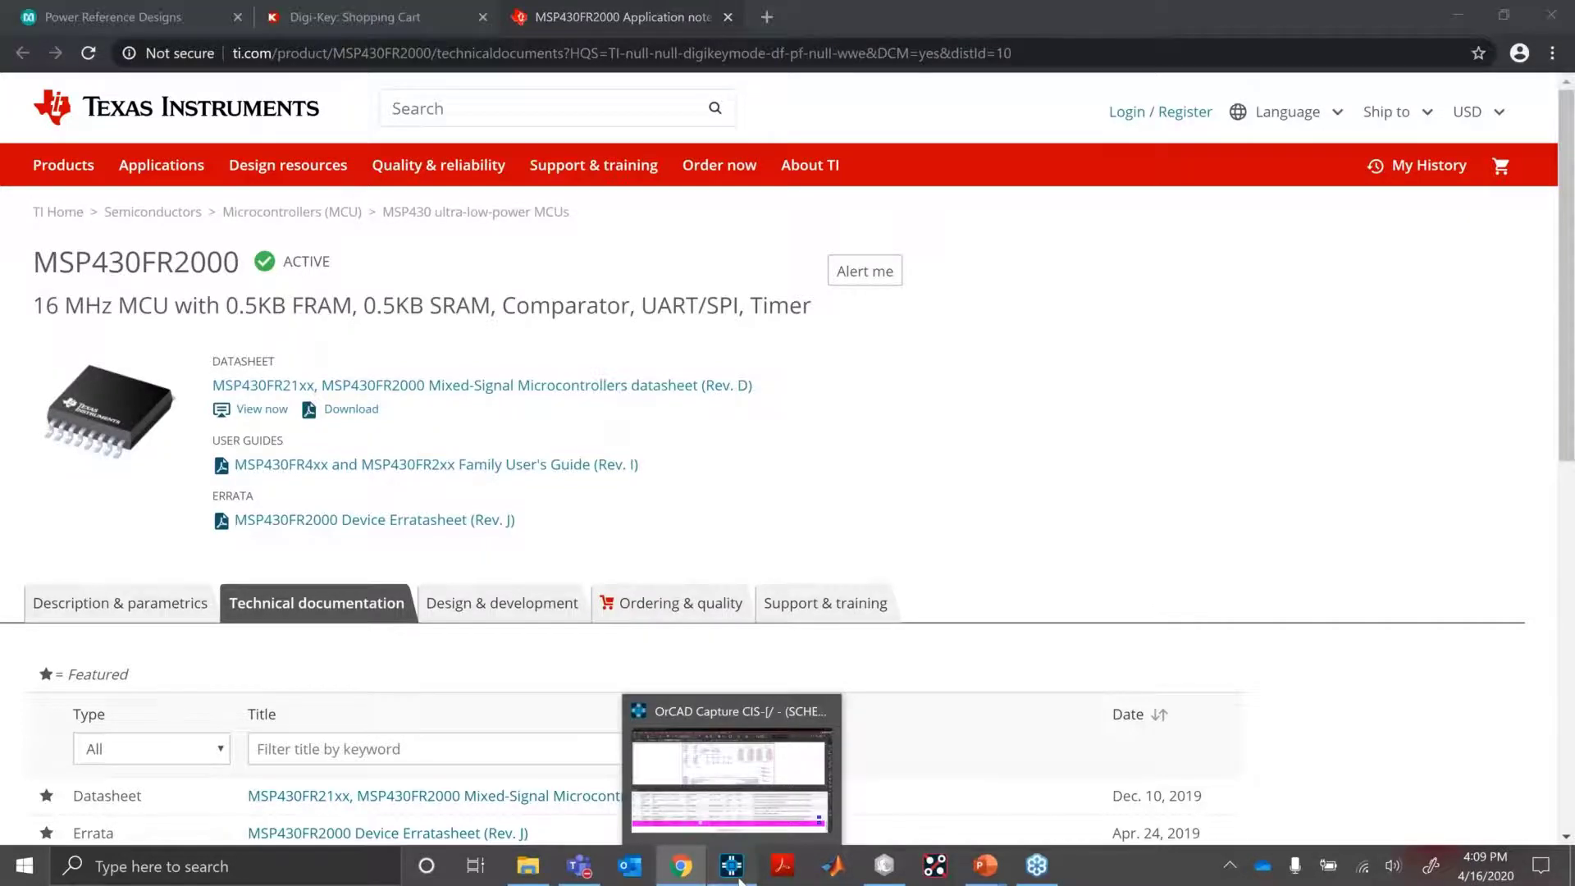
left_click(731, 868)
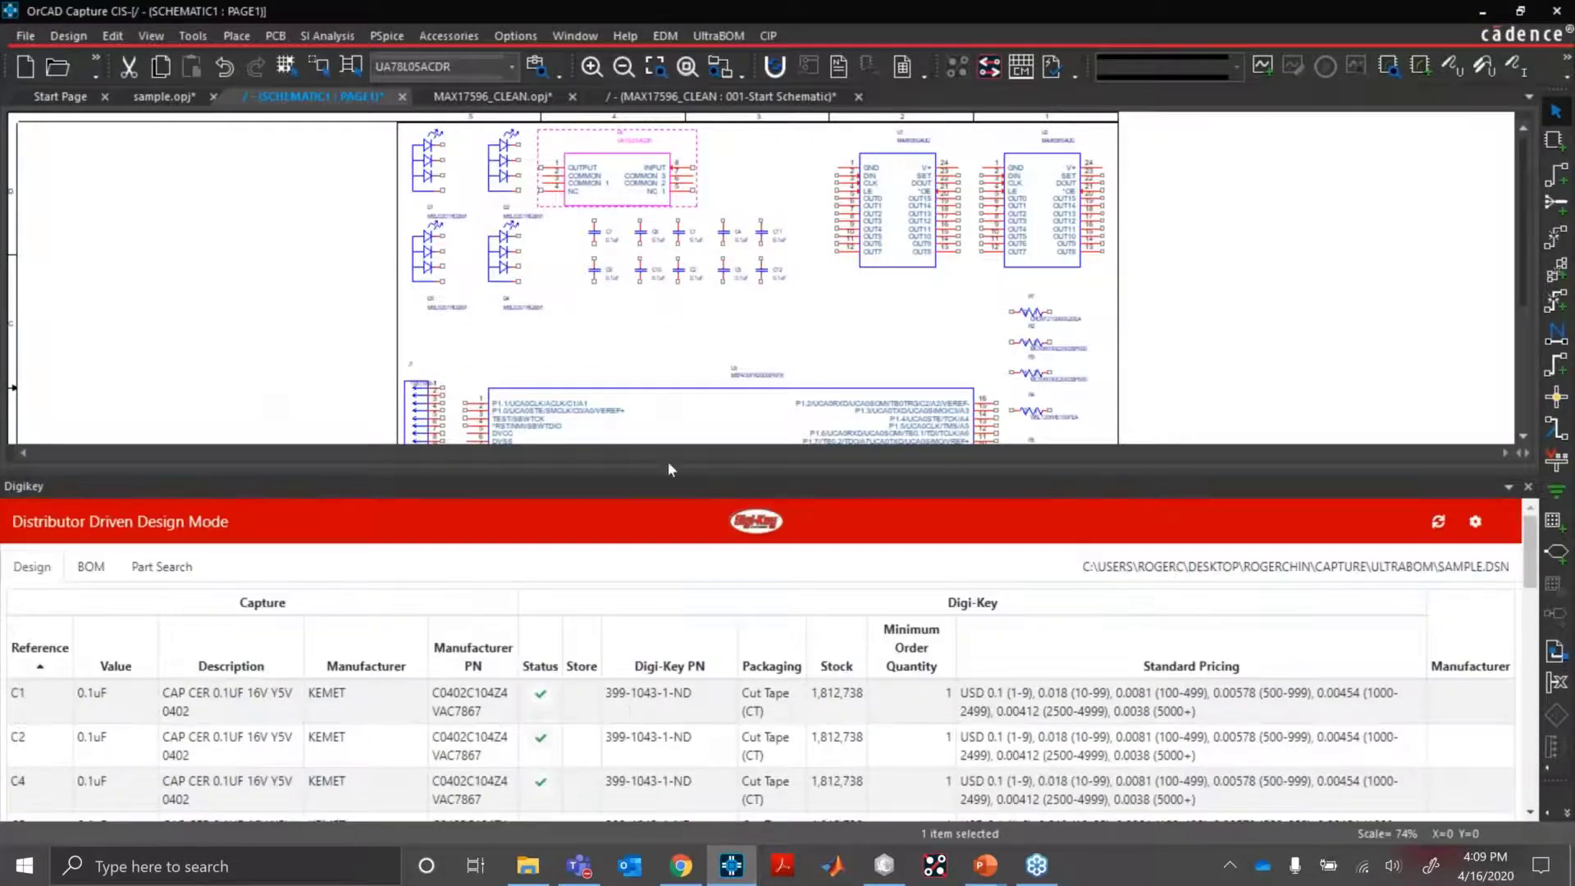
left_click_drag(669, 467, 669, 518)
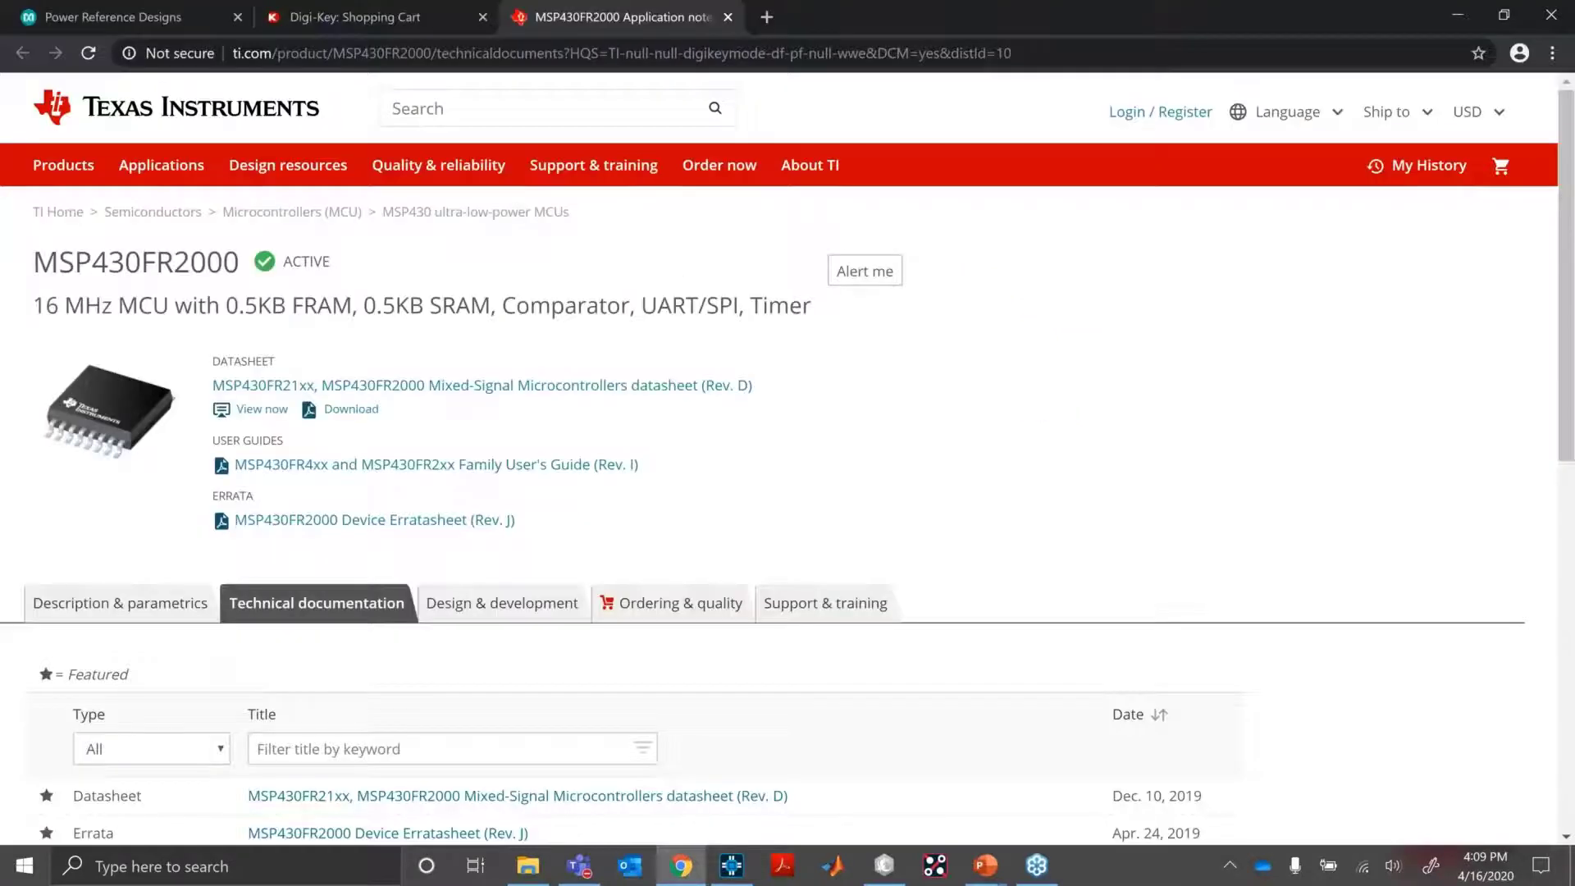
Switch to the Maxim power reference designs page in the browser and open the CAD download formats for MAXREFDES1122.
key("ctrl+Tab")
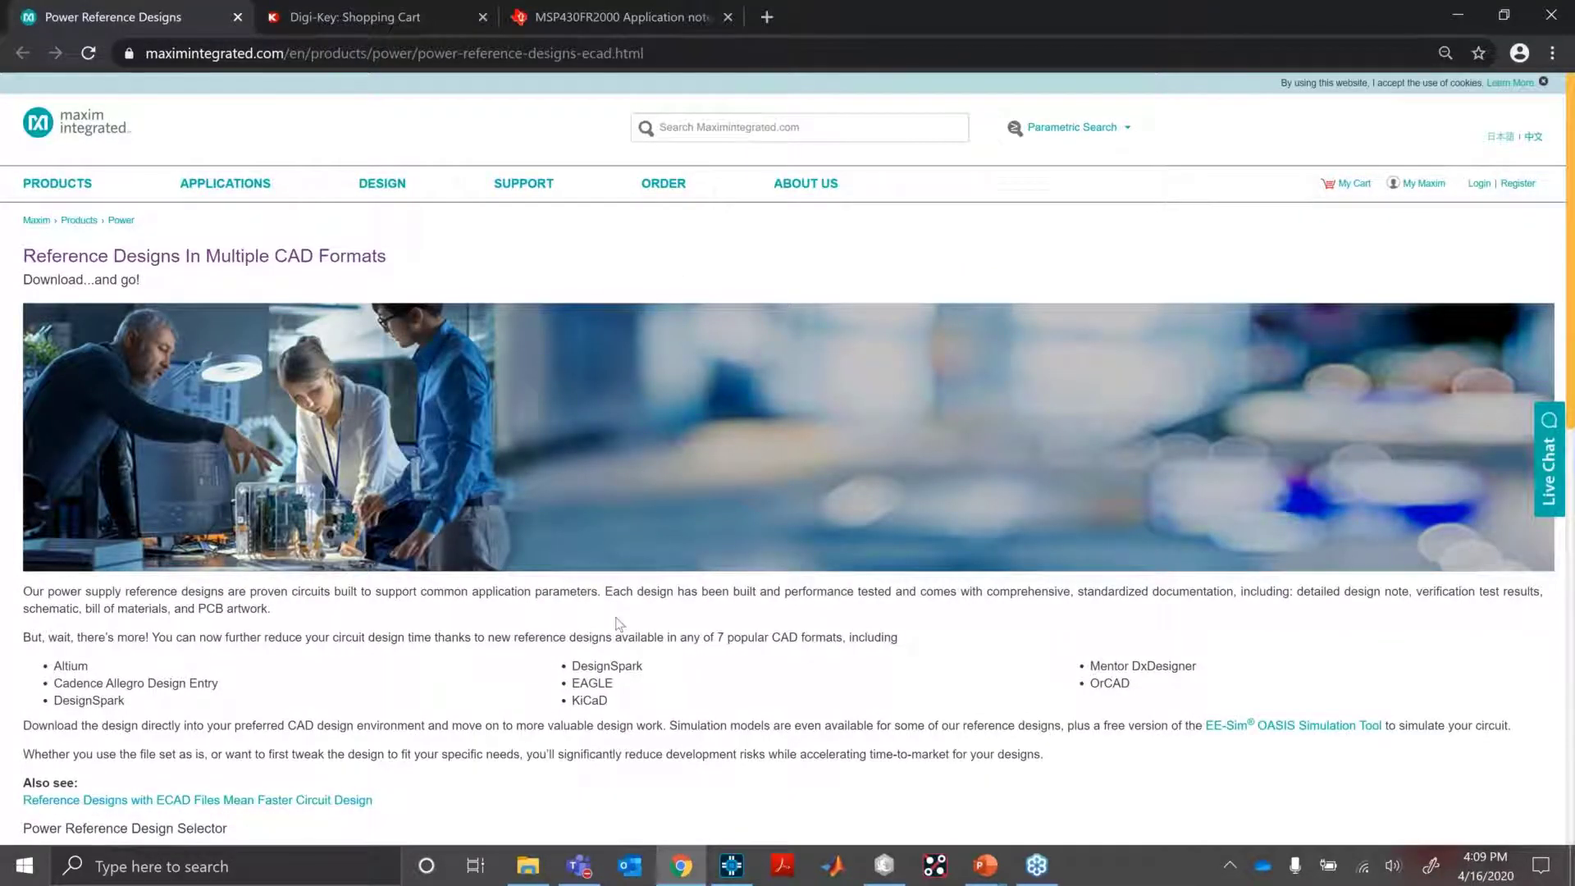
scroll(619, 624, "down", 1)
scroll(620, 623, "down", 1)
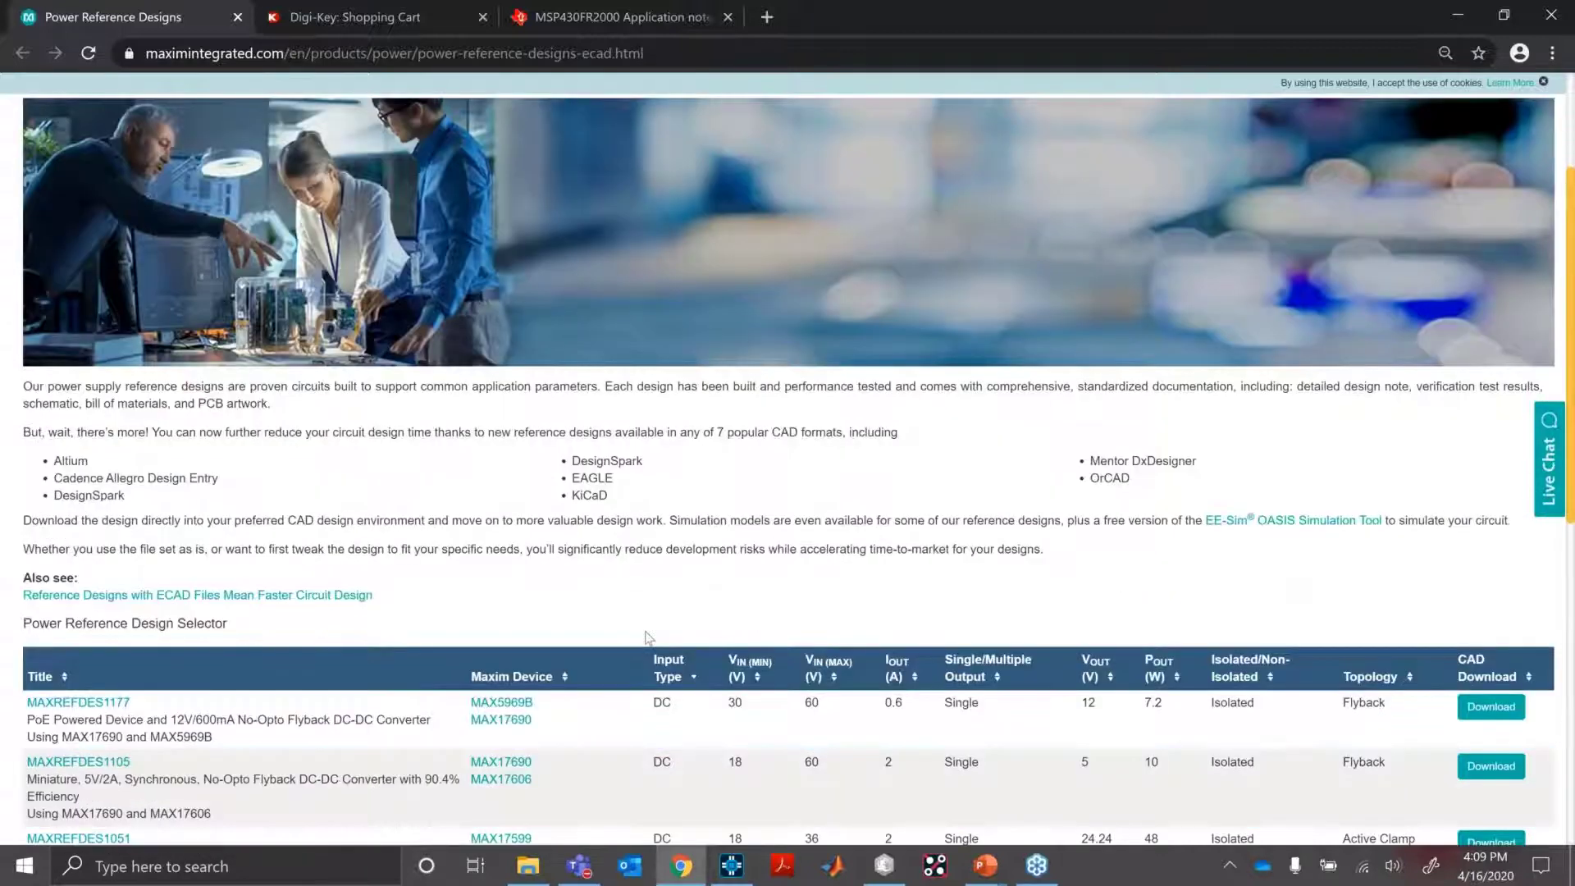
scroll(648, 634, "down", 1)
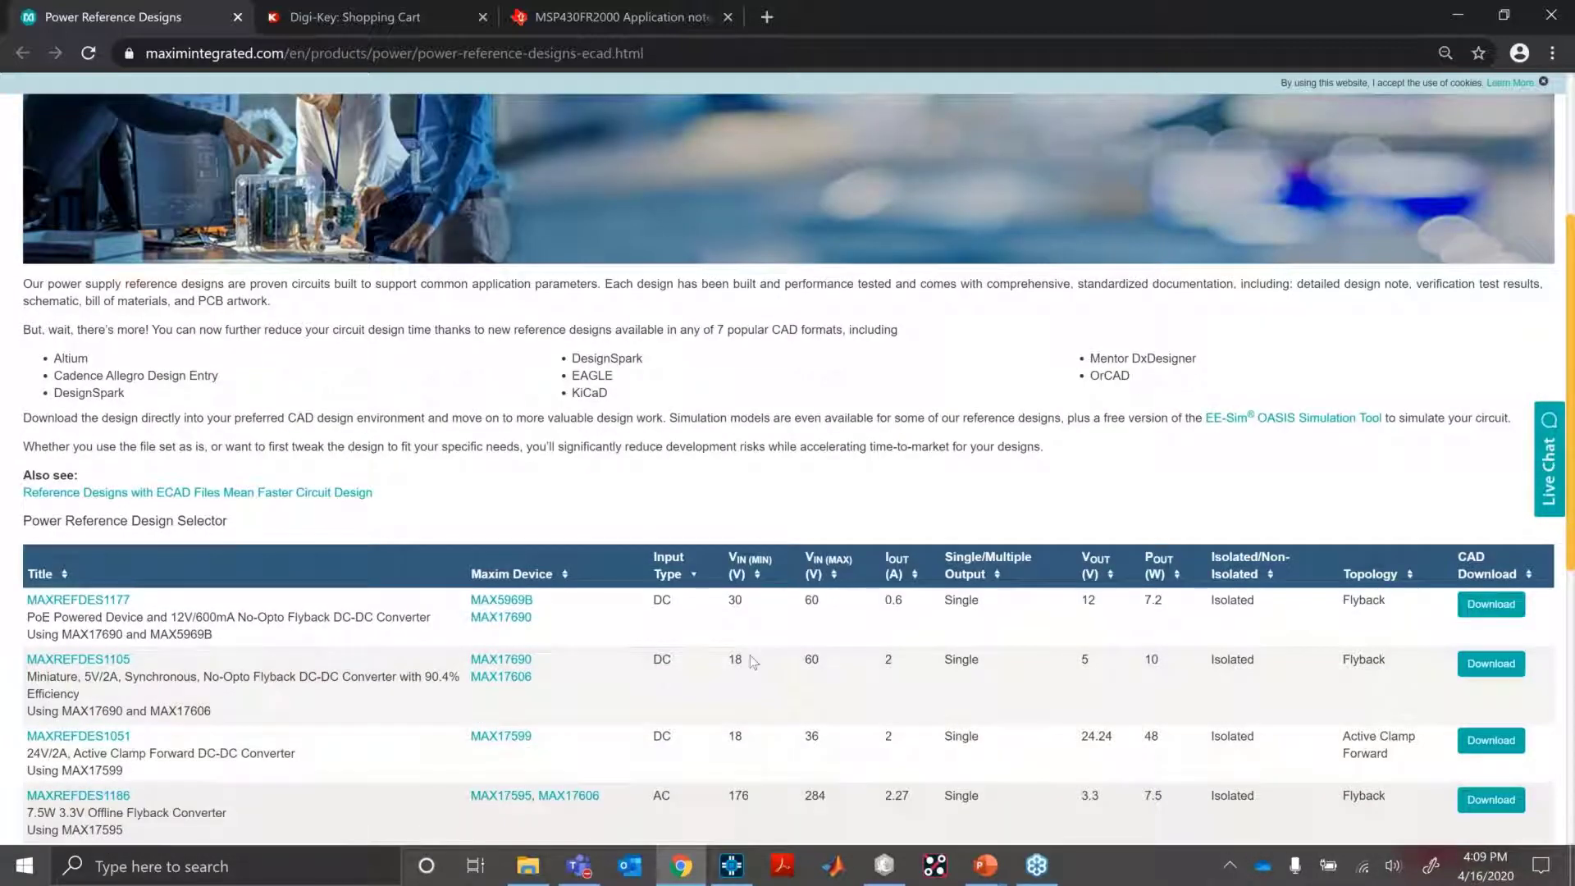
scroll(750, 659, "down", 1)
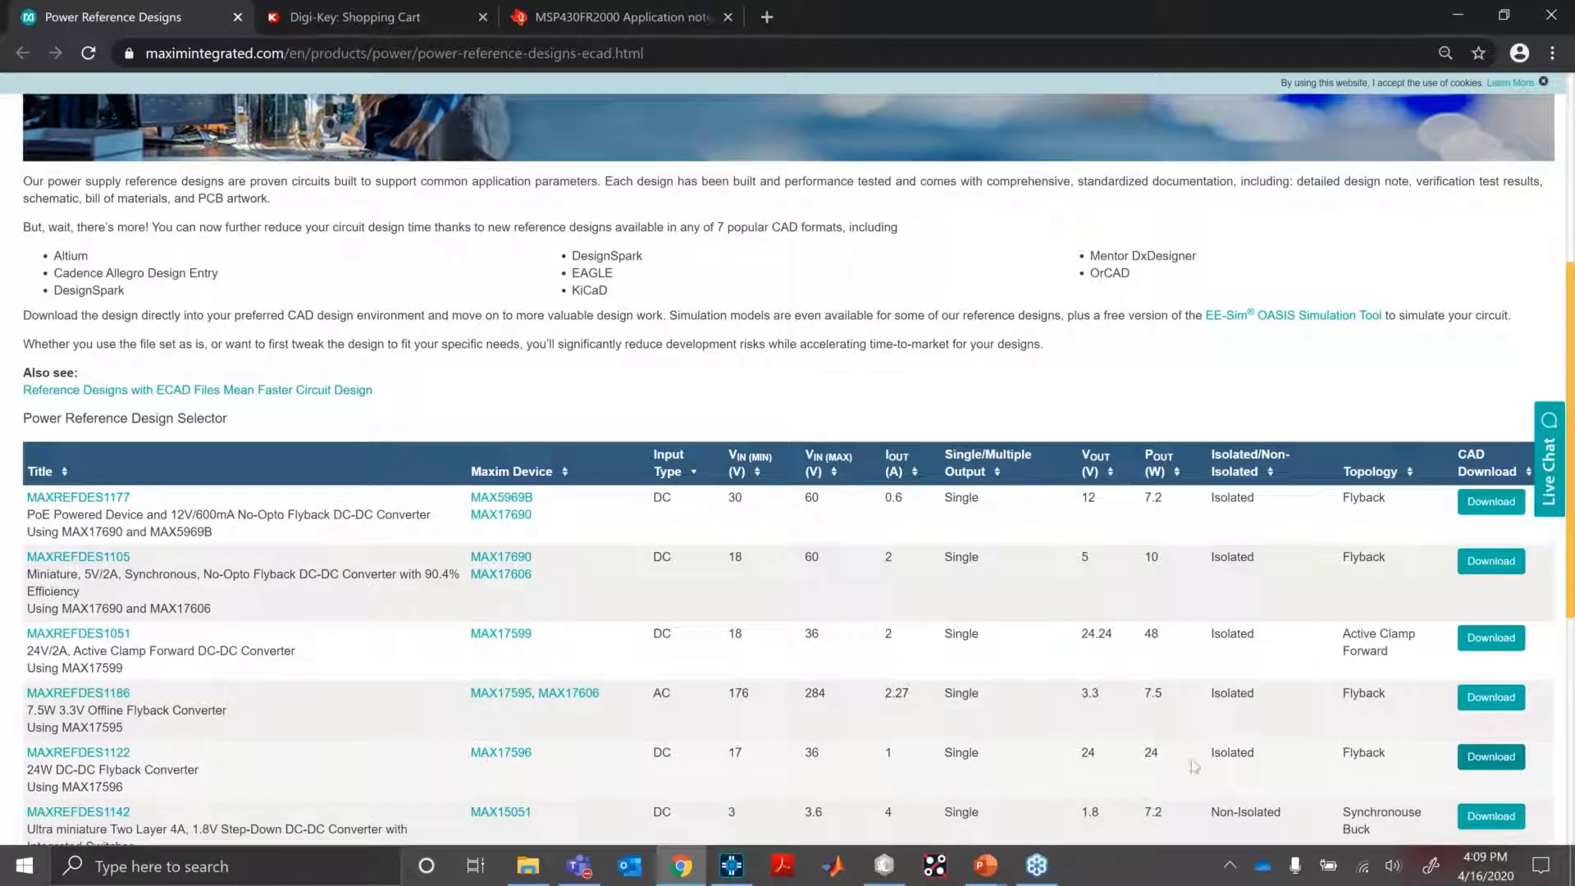
left_click(1468, 758)
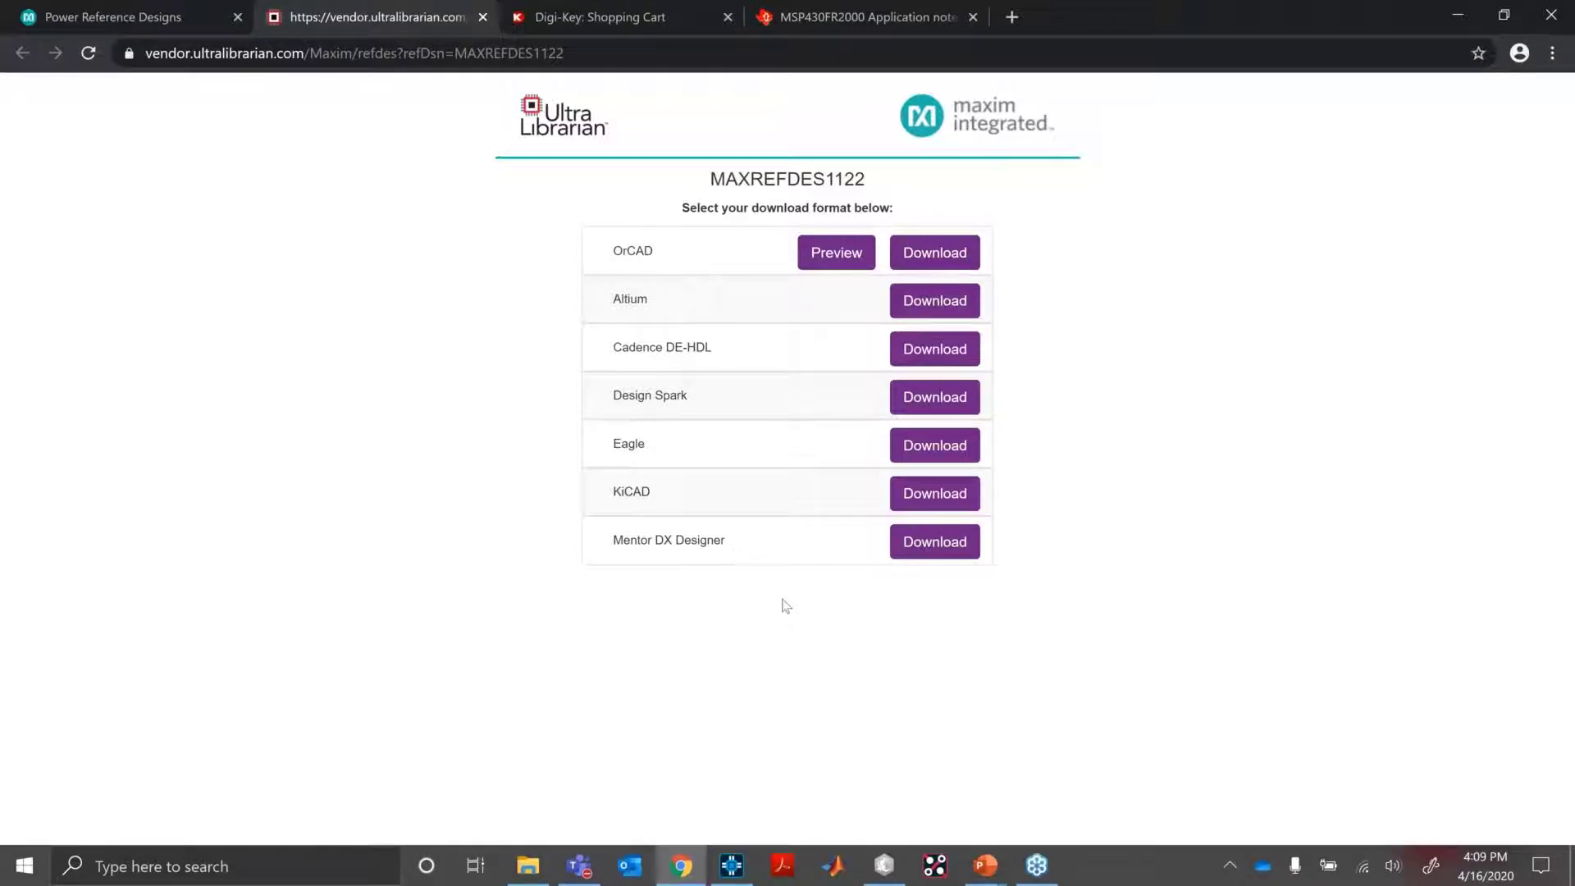
Switch to OrCAD Capture, display the MAX17596_CLEAN start schematic at full-page zoom and clear the part selection.
left_click(734, 874)
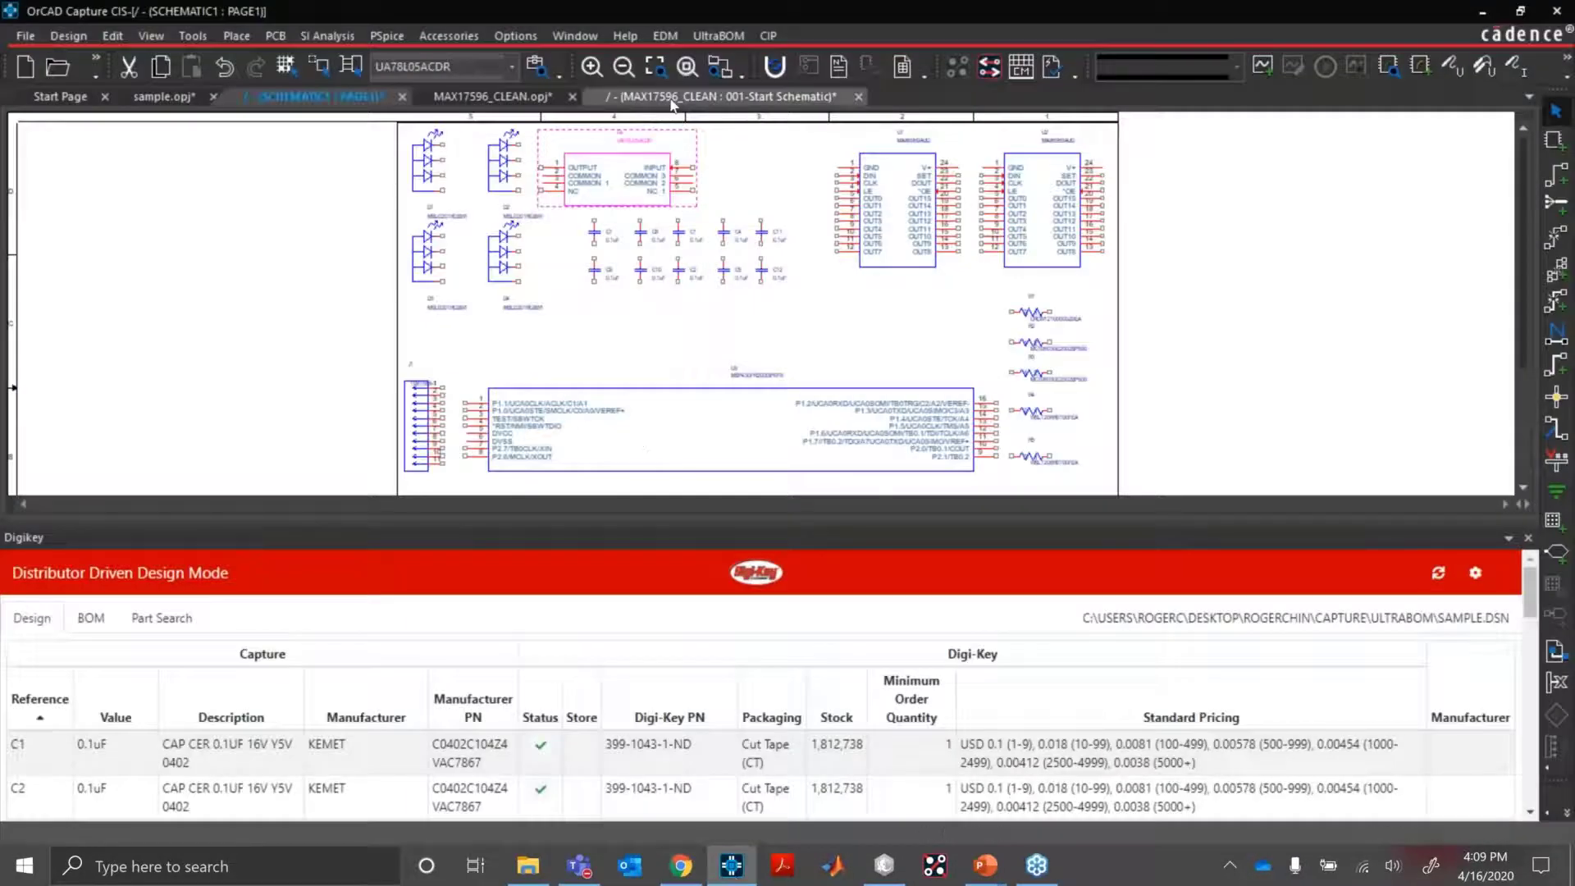
left_click(671, 101)
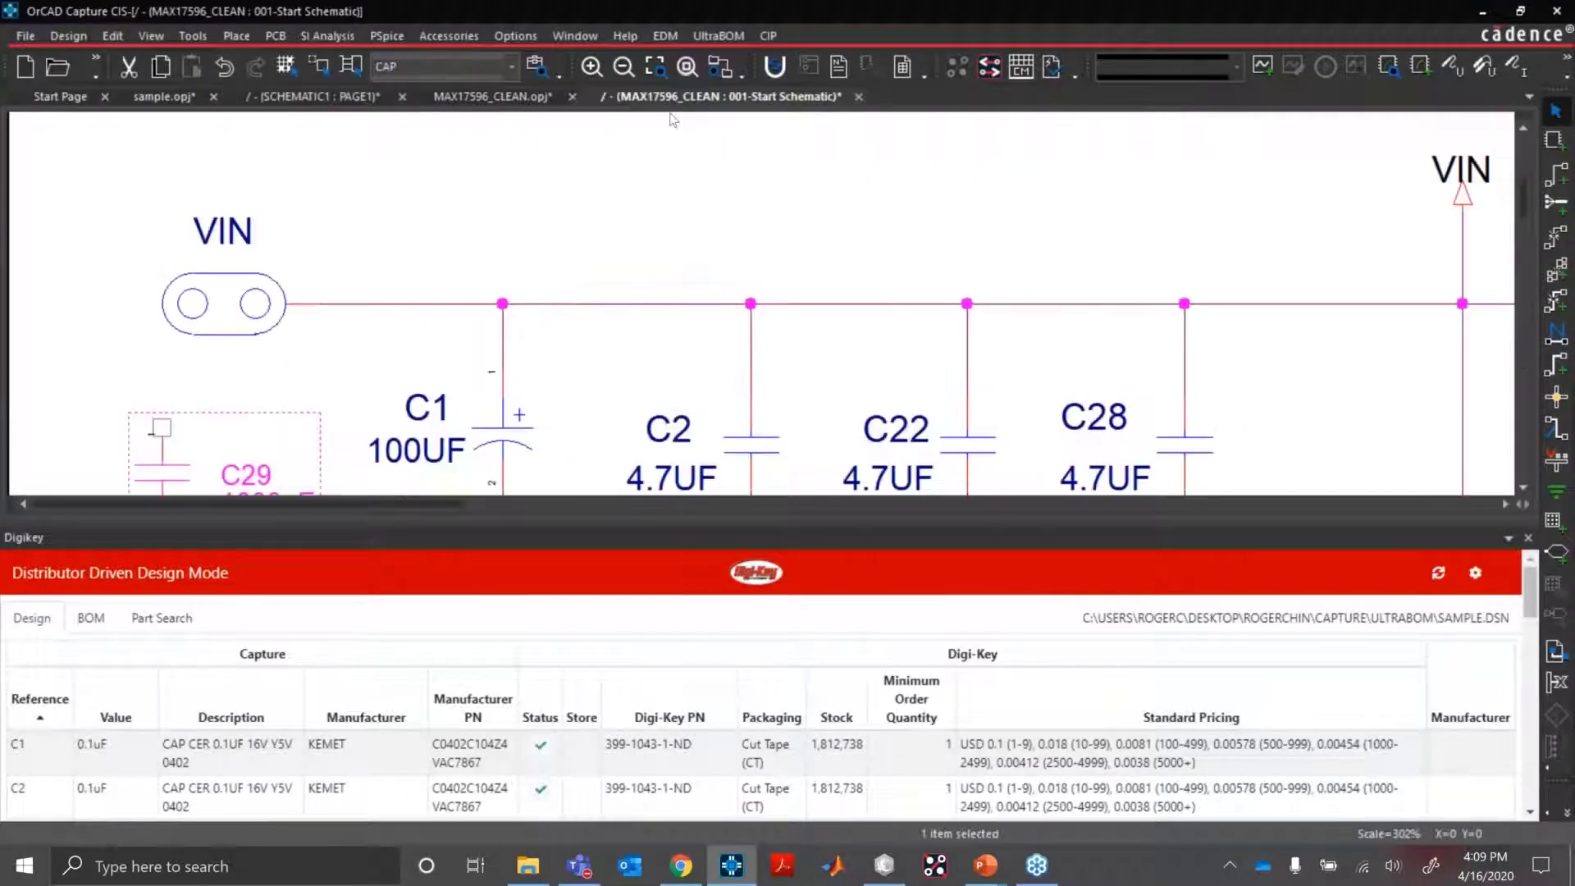
left_click(682, 70)
scroll(780, 356, "up", 1, "ctrl")
scroll(900, 310, "up", 5)
scroll(889, 351, "up", 2)
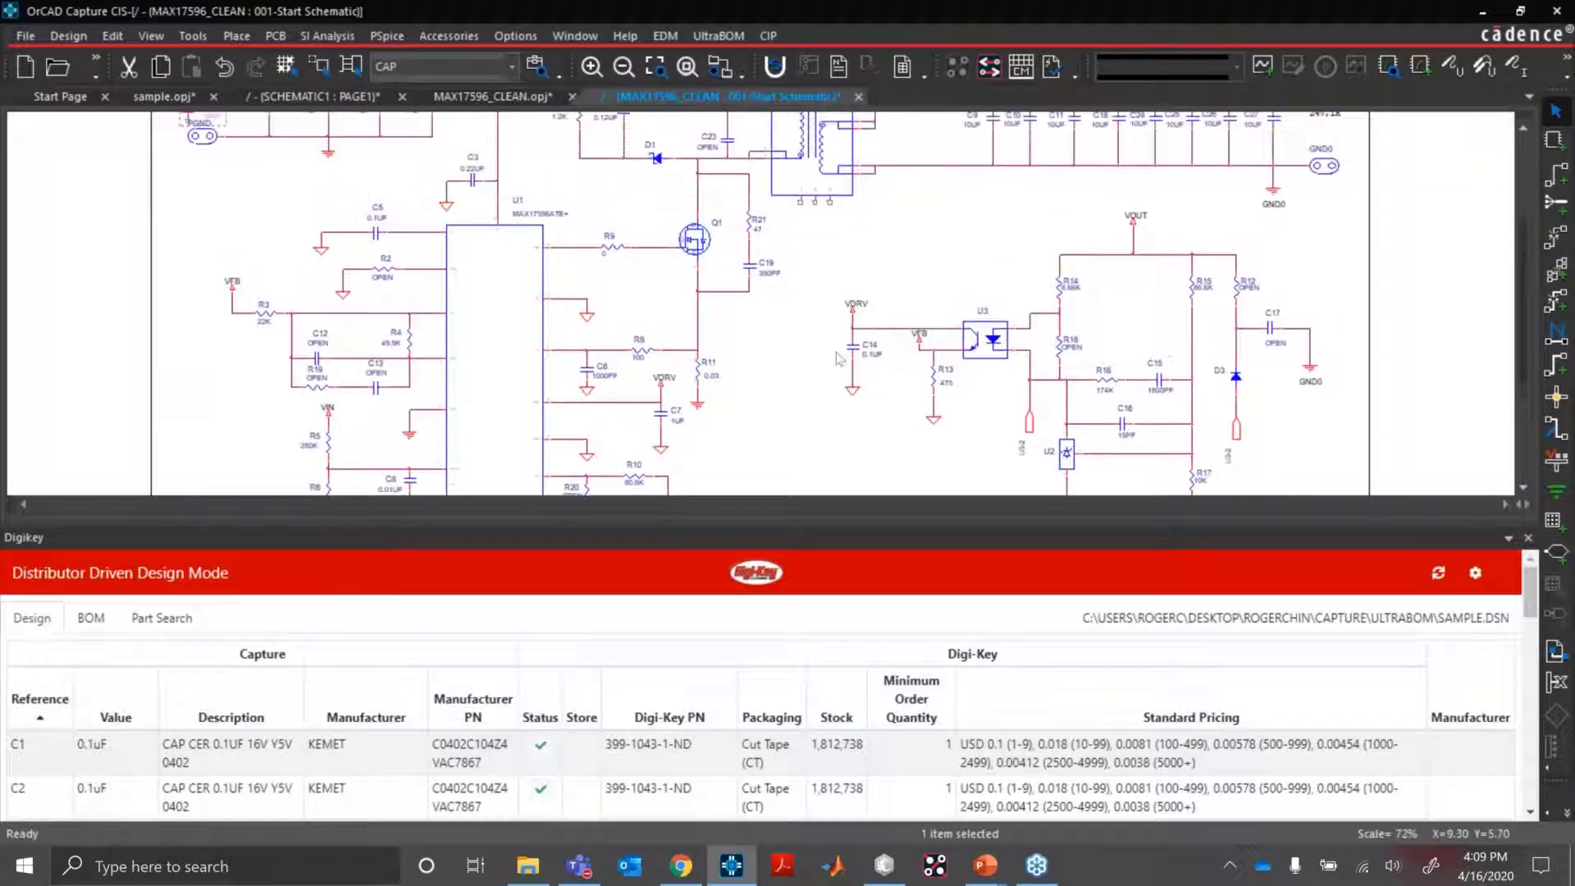
left_click(838, 278)
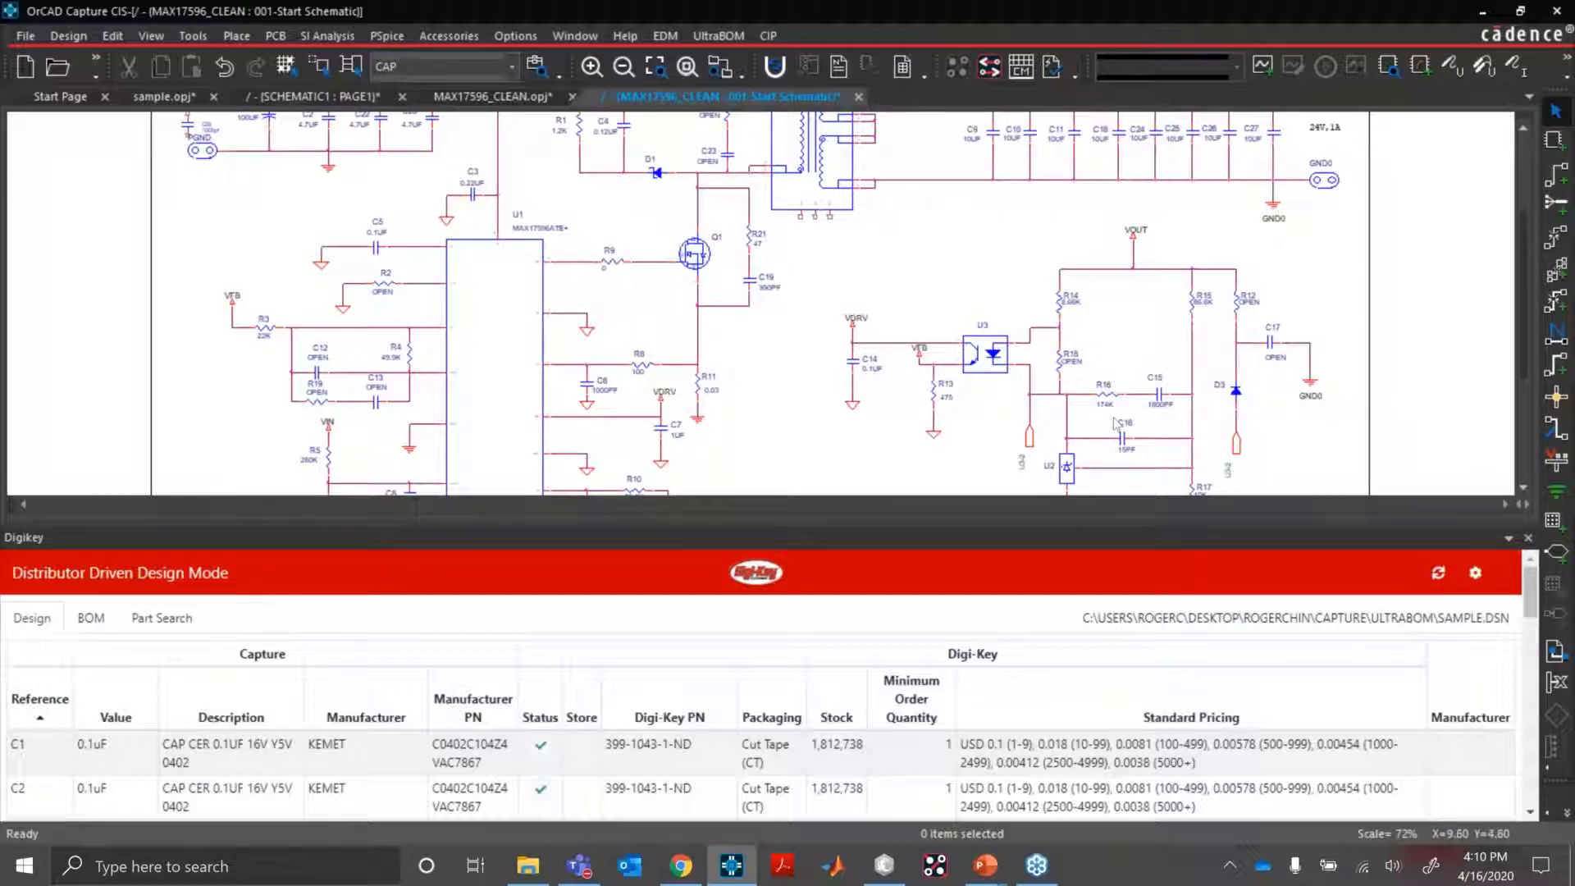
Refresh the Digi-Key design list for the MAX17596_CLEAN design and check the status of its first capacitors.
left_click(1440, 575)
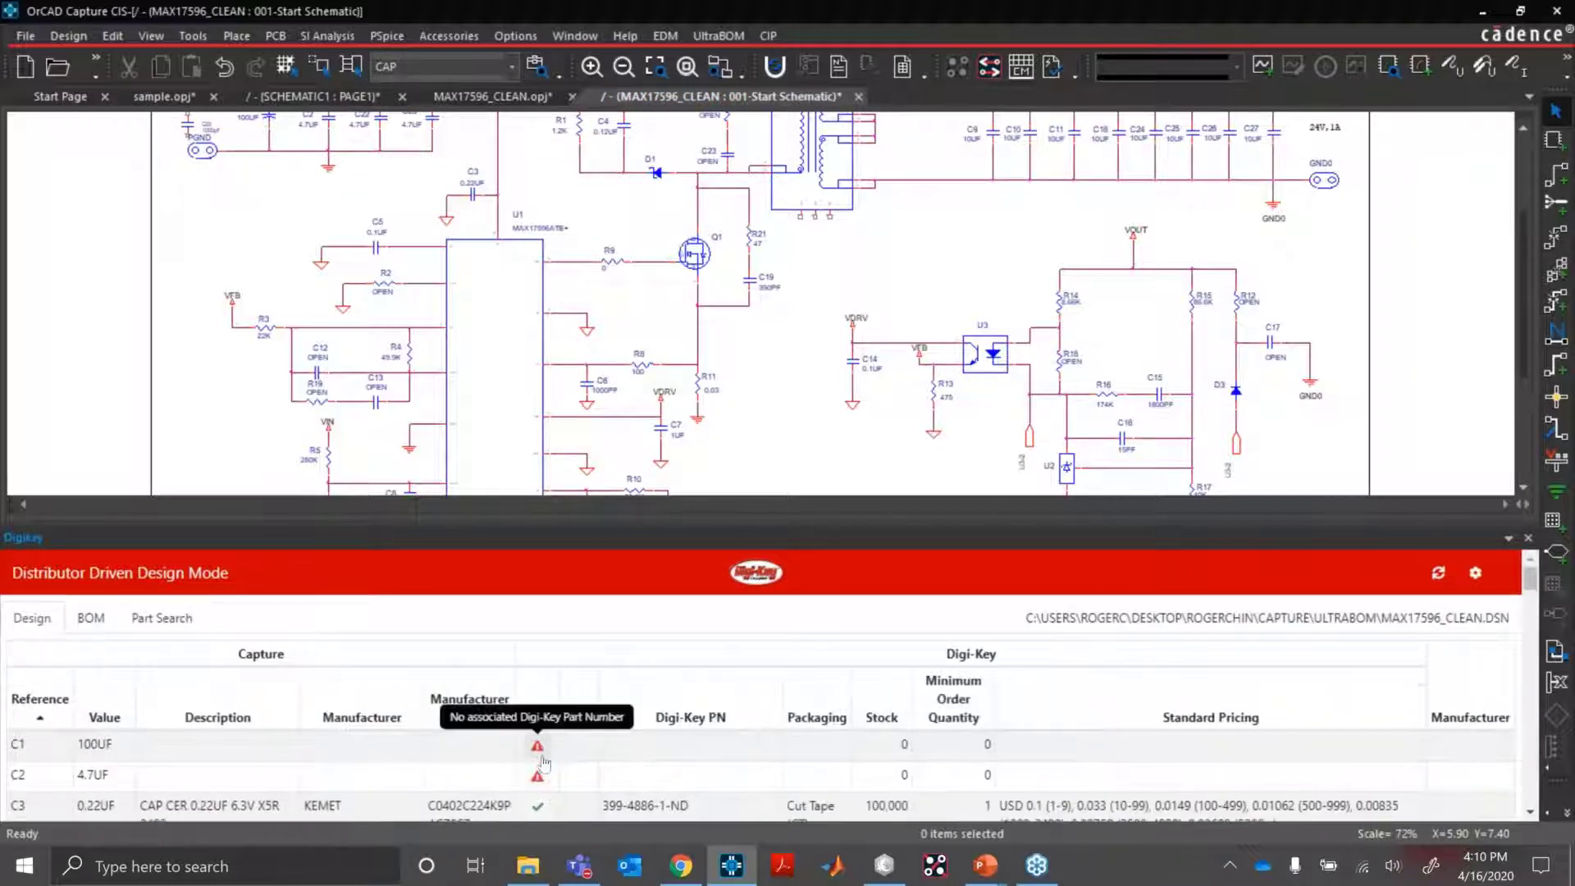
mouse_move(537, 776)
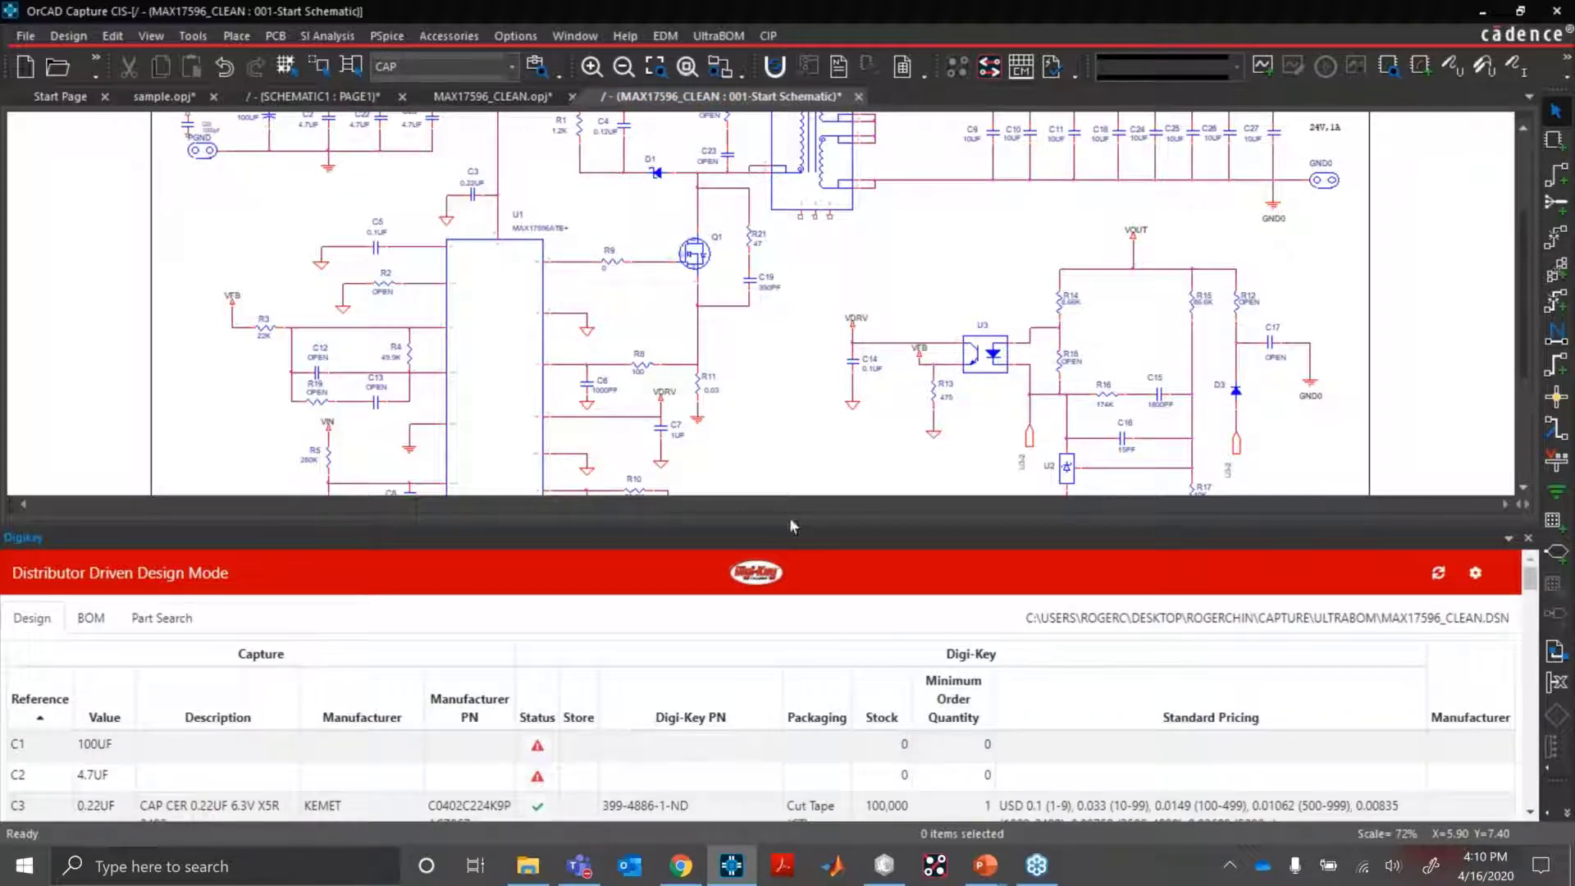
scroll(866, 445, "up", 3)
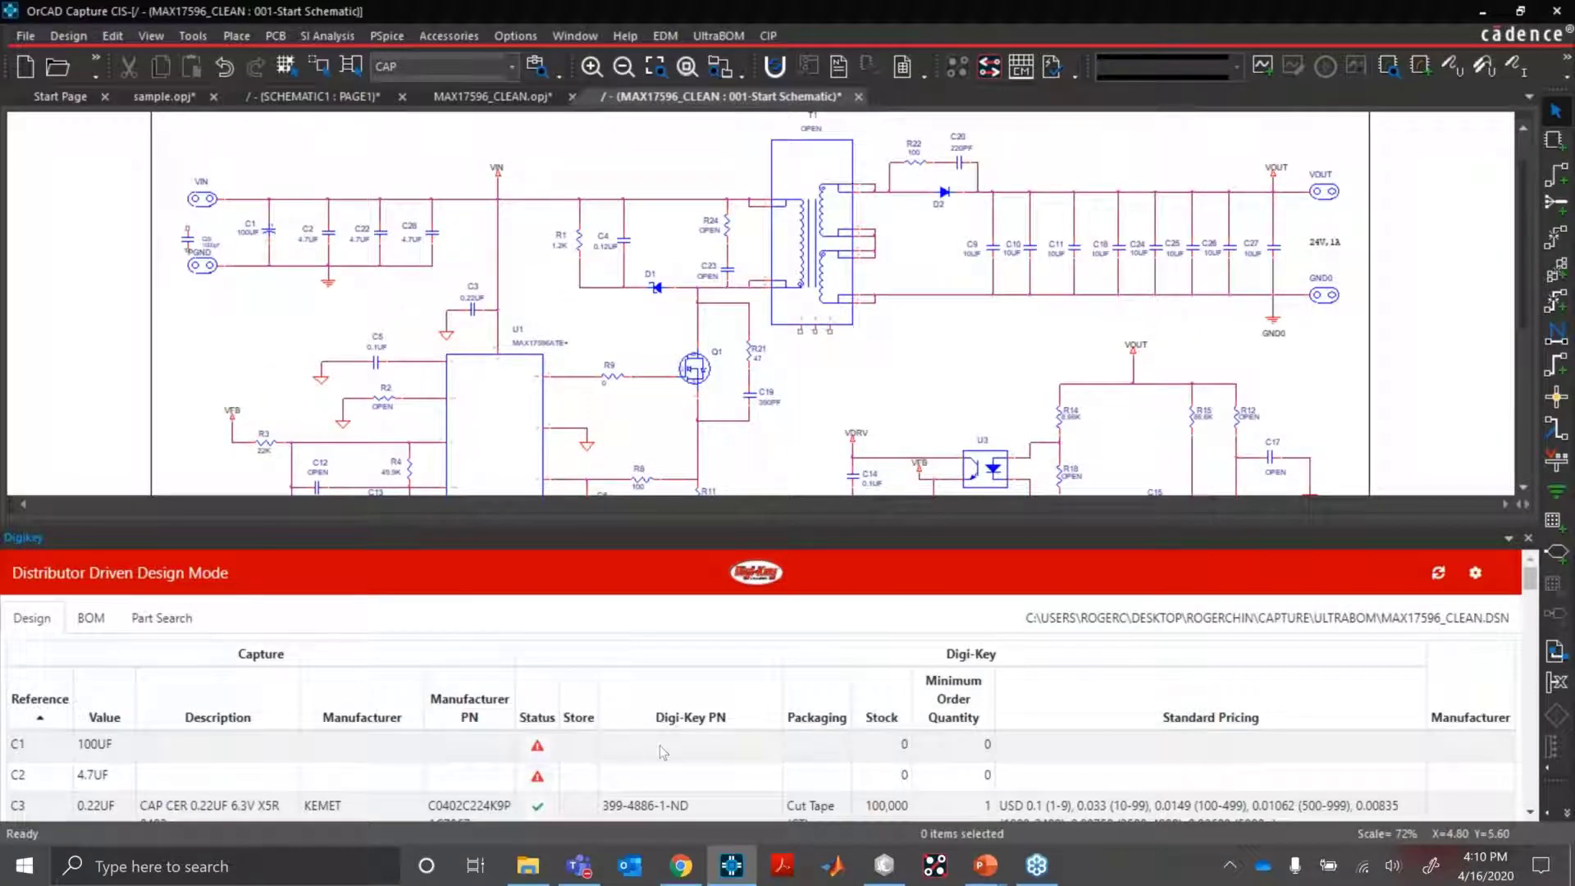
scroll(462, 767, "down", 1)
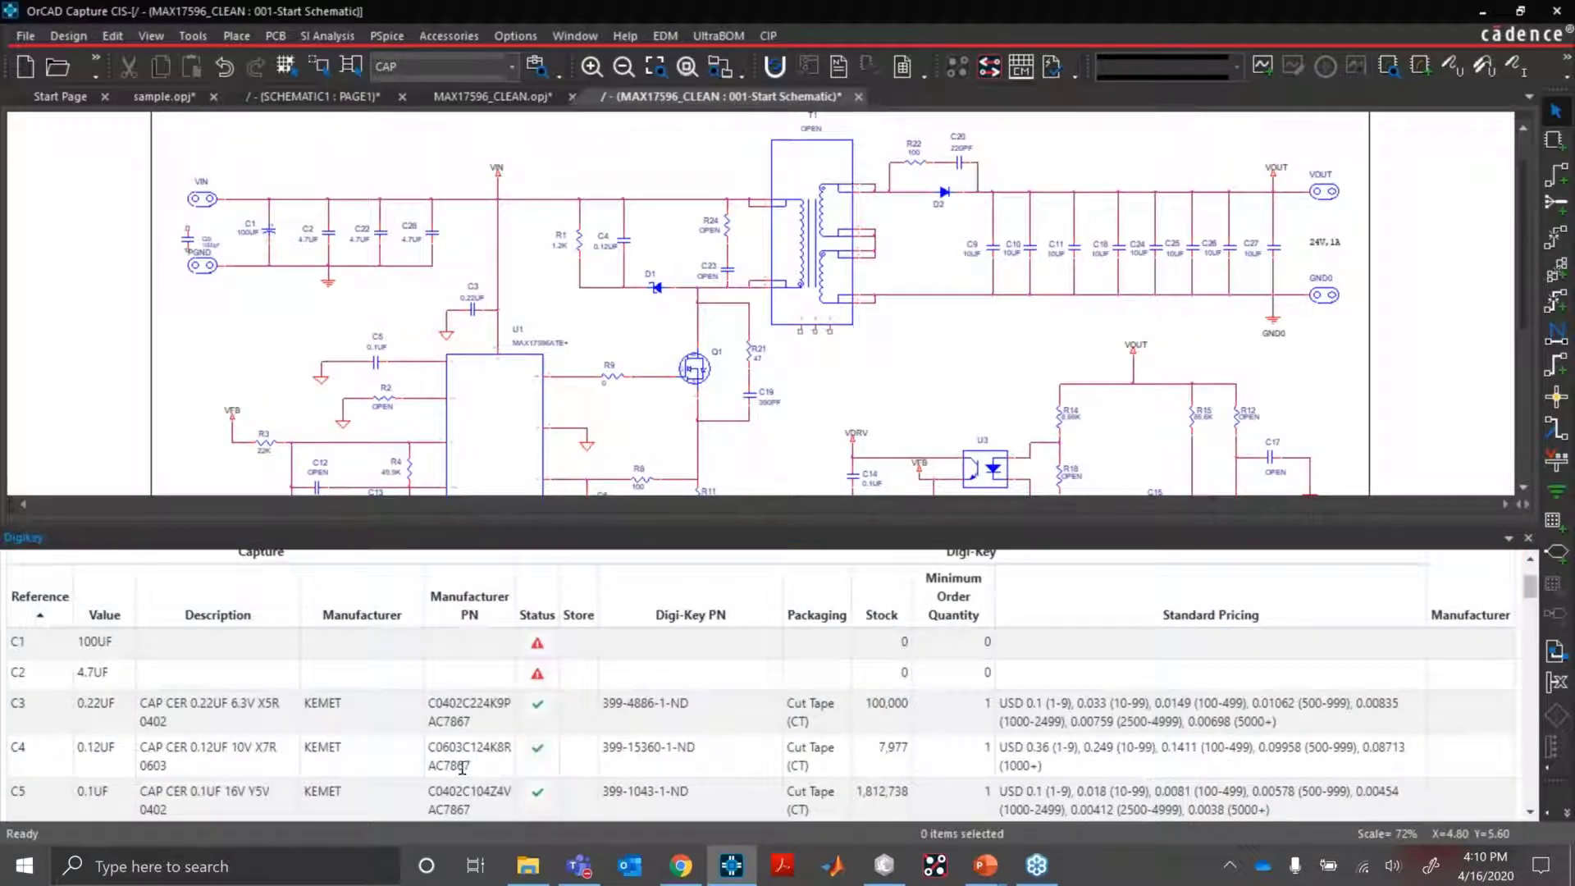
scroll(462, 767, "up", 1)
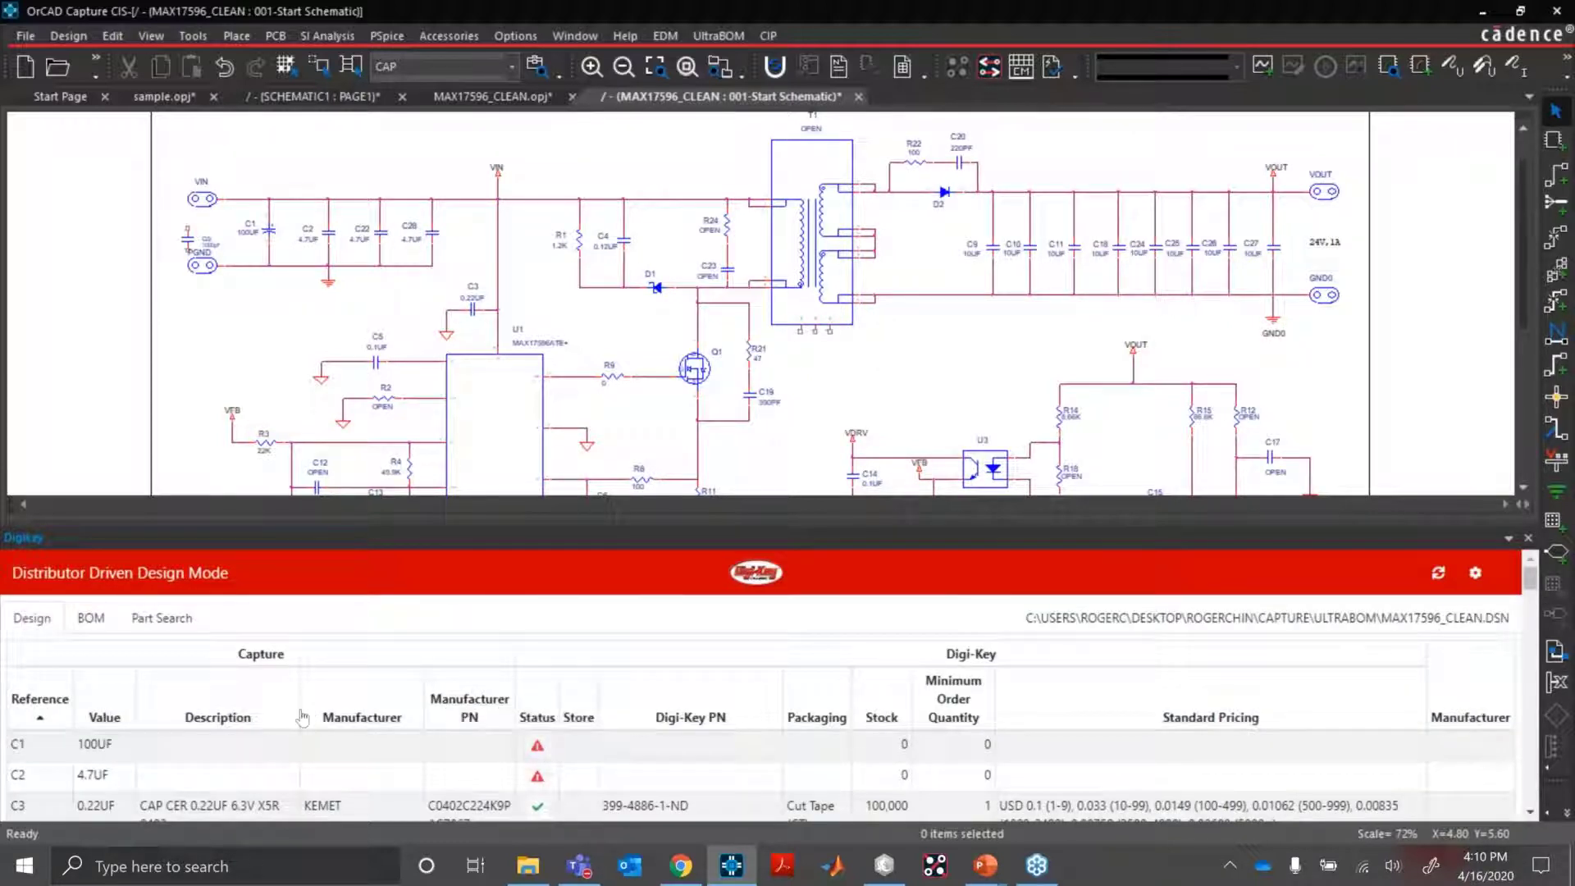
Sort the design list by status in descending order and open the Digi-Key part search for the 10UF capacitor C26.
left_click(537, 717)
left_click(537, 717)
scroll(384, 664, "down", 1)
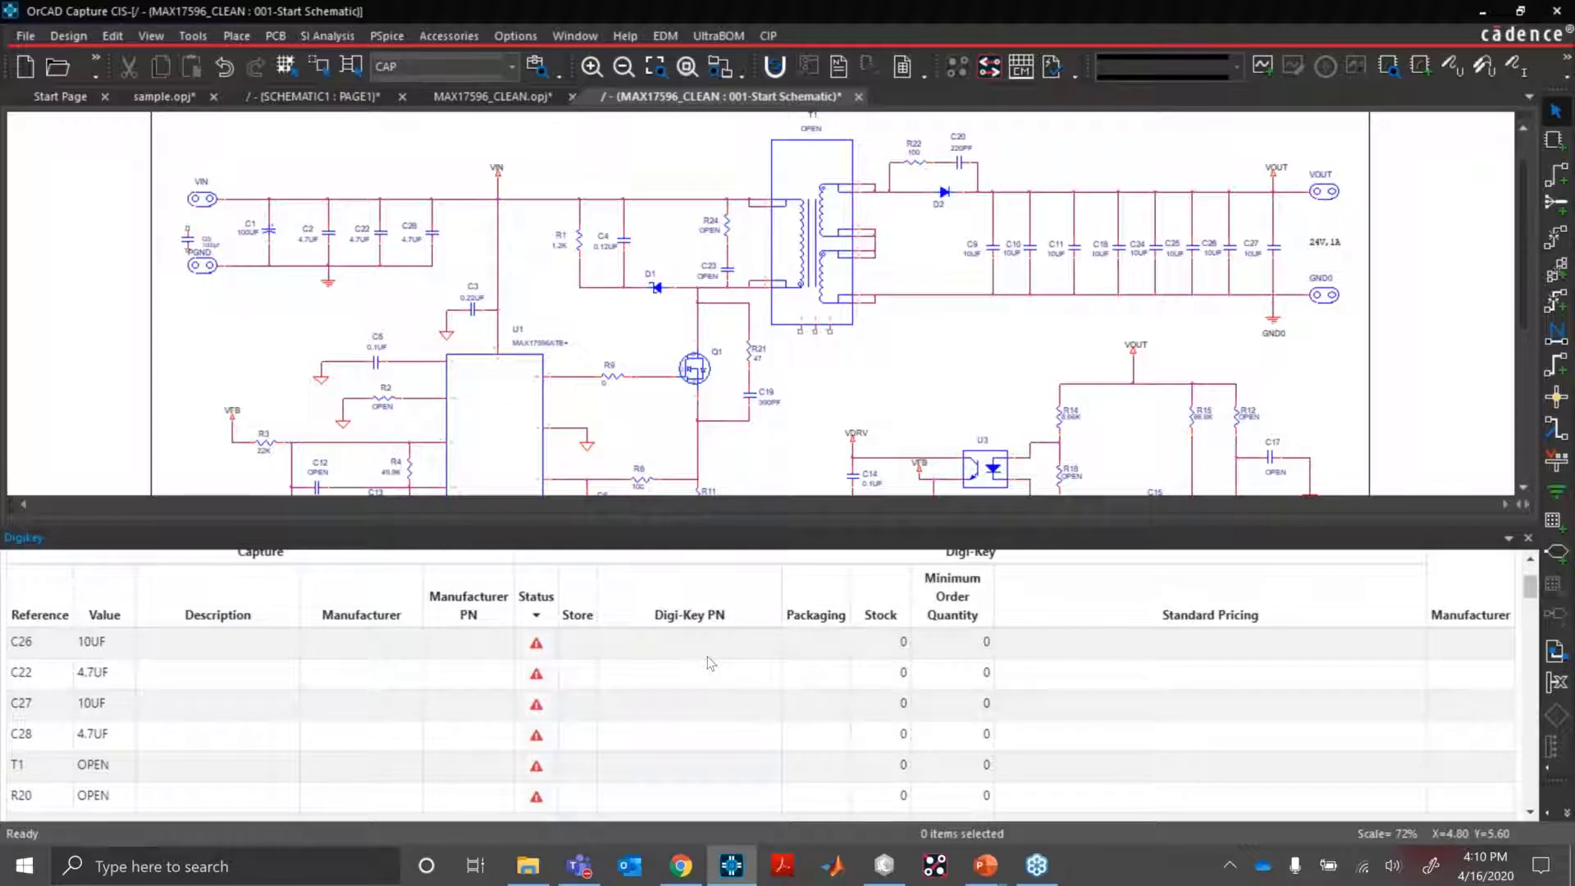
mouse_move(538, 652)
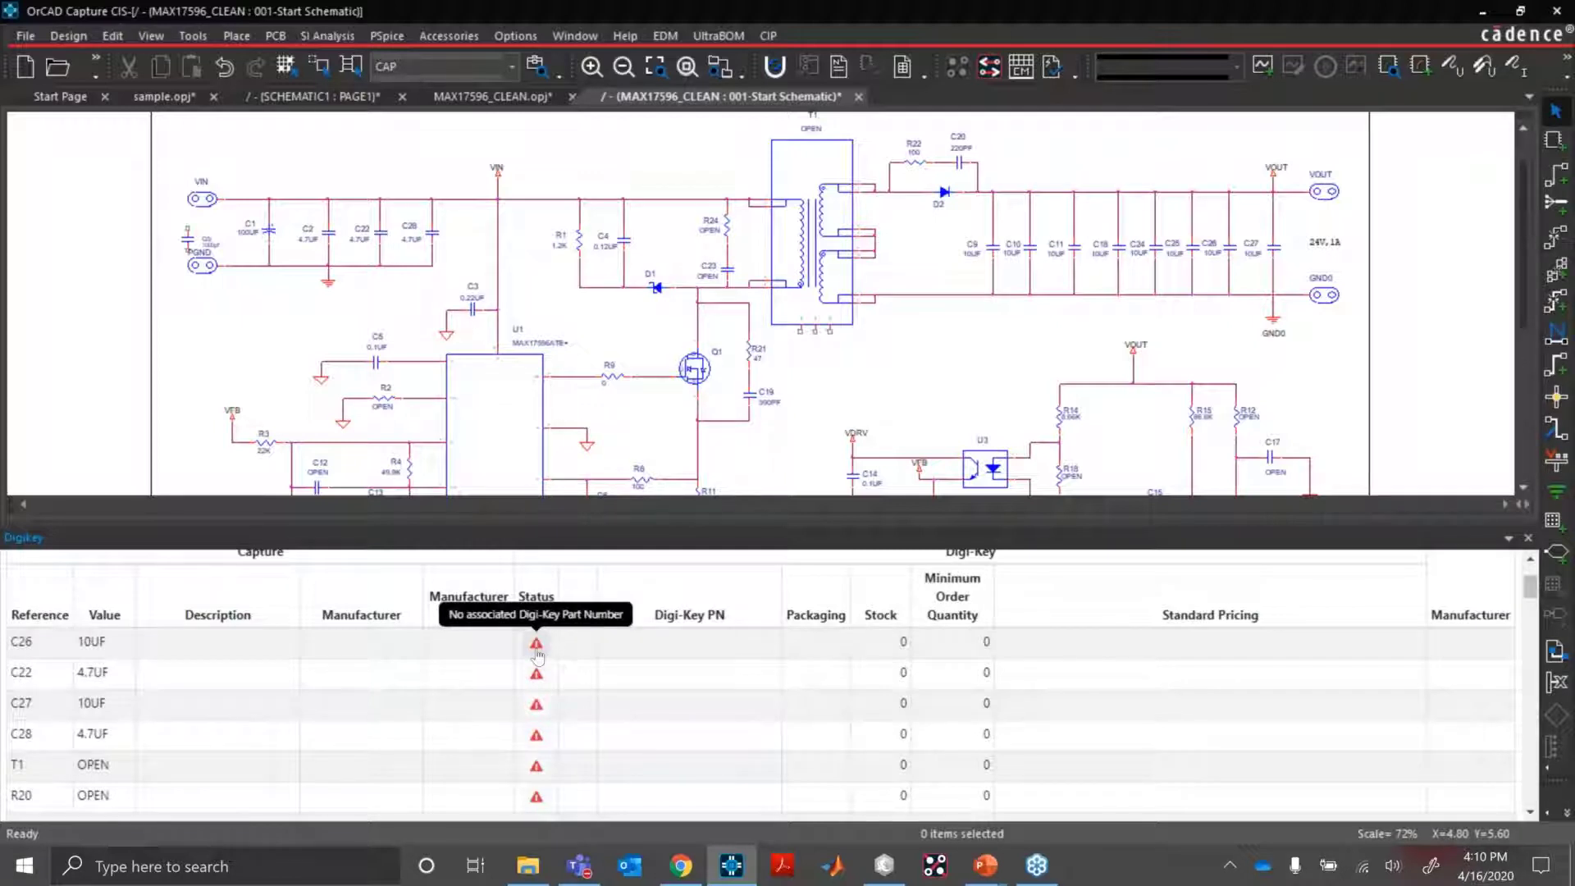
left_click(537, 652)
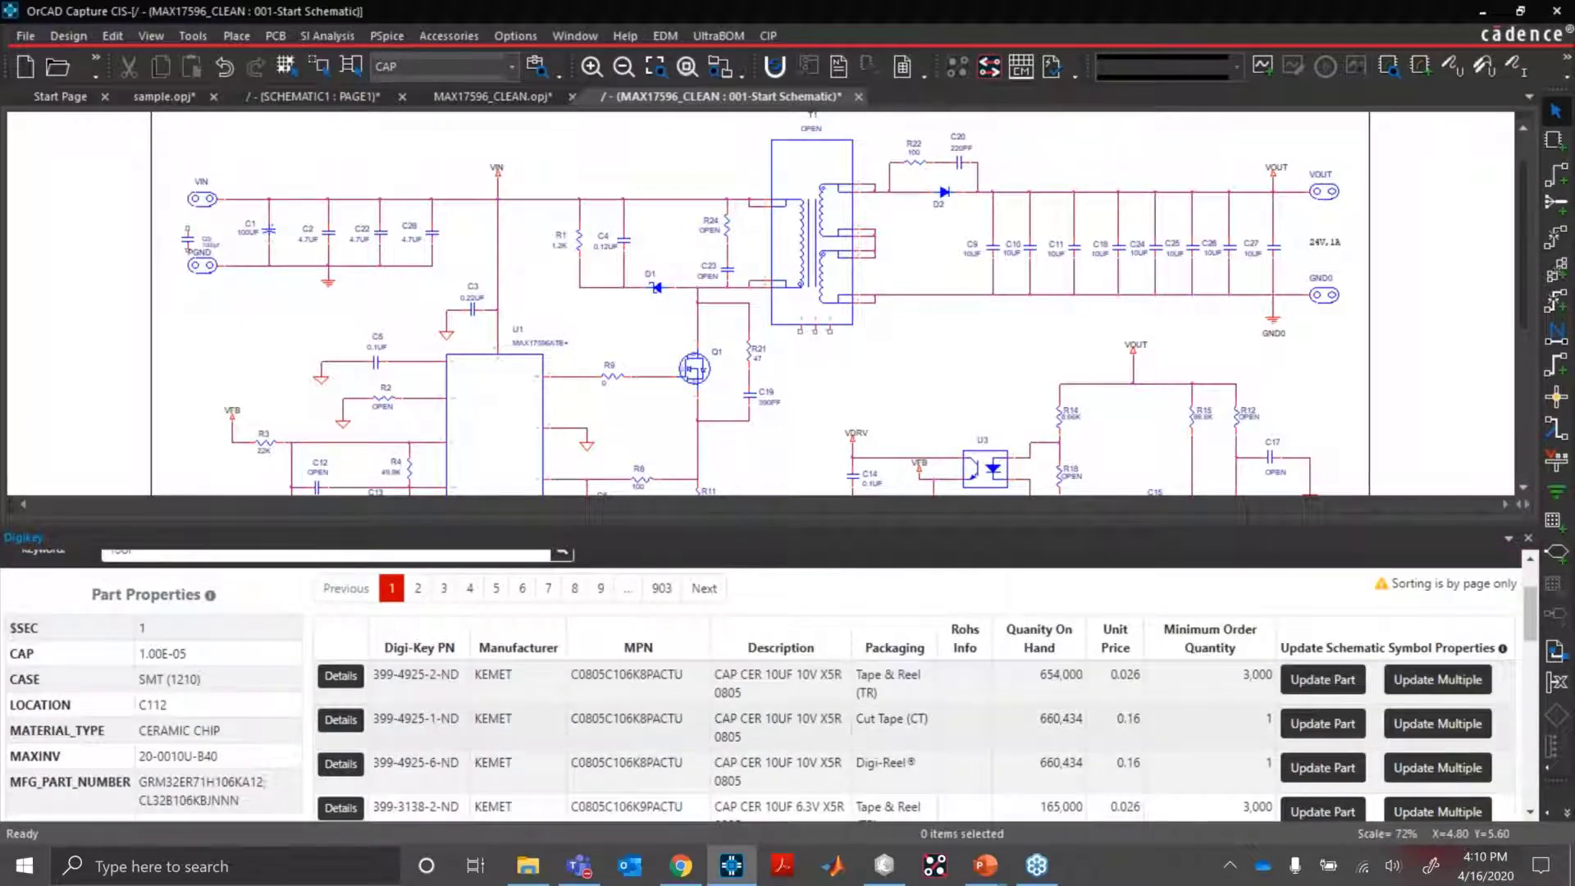
Examine C26's part properties and the 10UF search results, enlarging the Digi-Key area to show more rows.
scroll(242, 726, "up", 2)
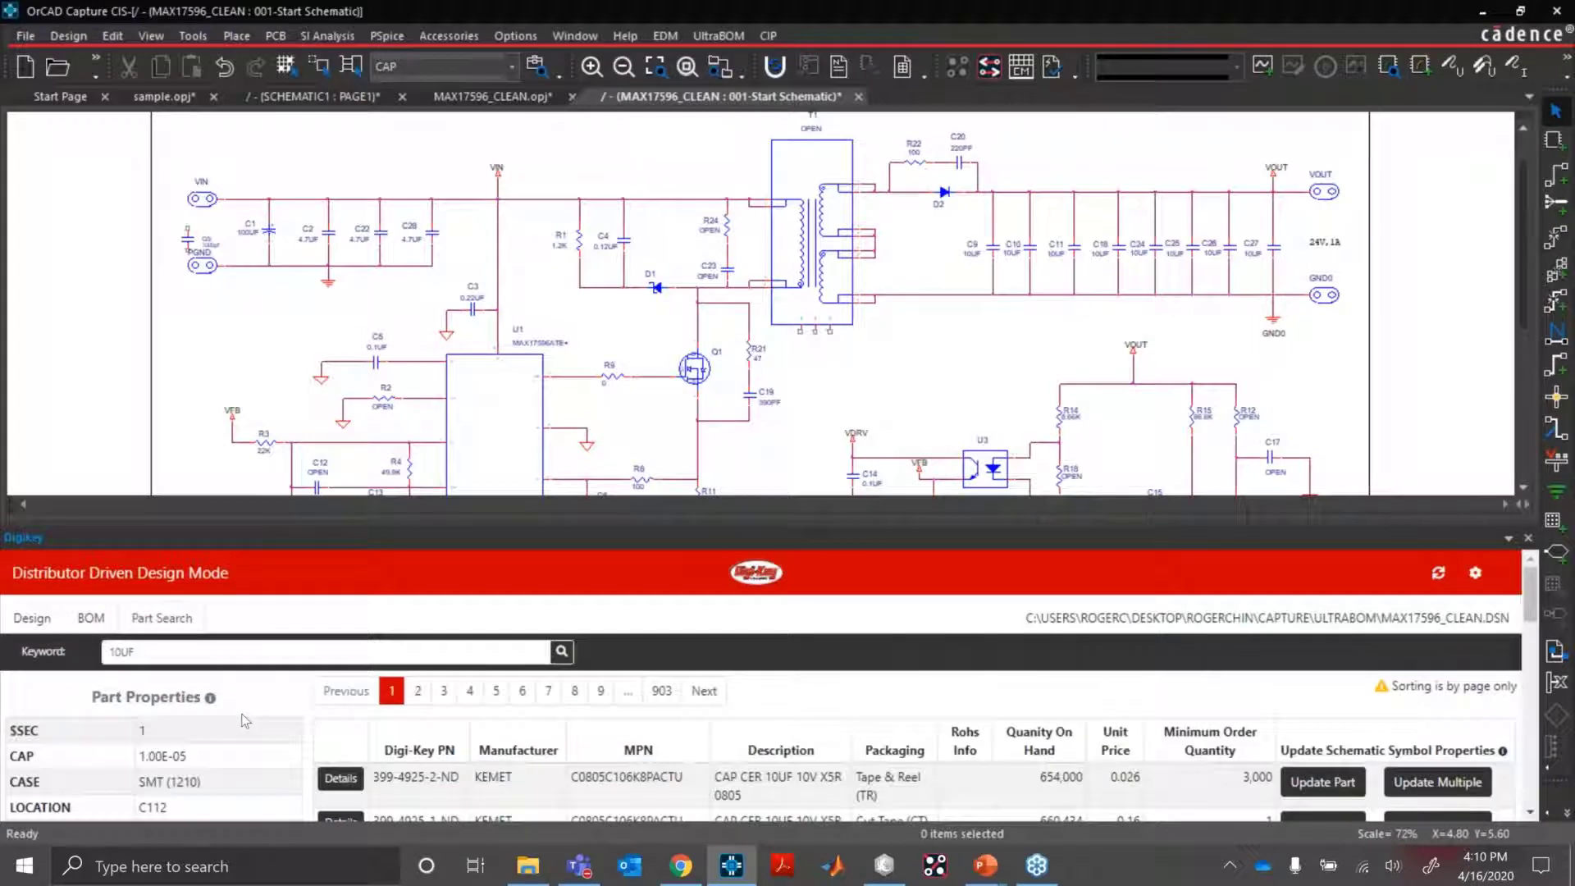
scroll(244, 720, "down", 2)
scroll(244, 721, "up", 2)
left_click_drag(303, 523, 314, 474)
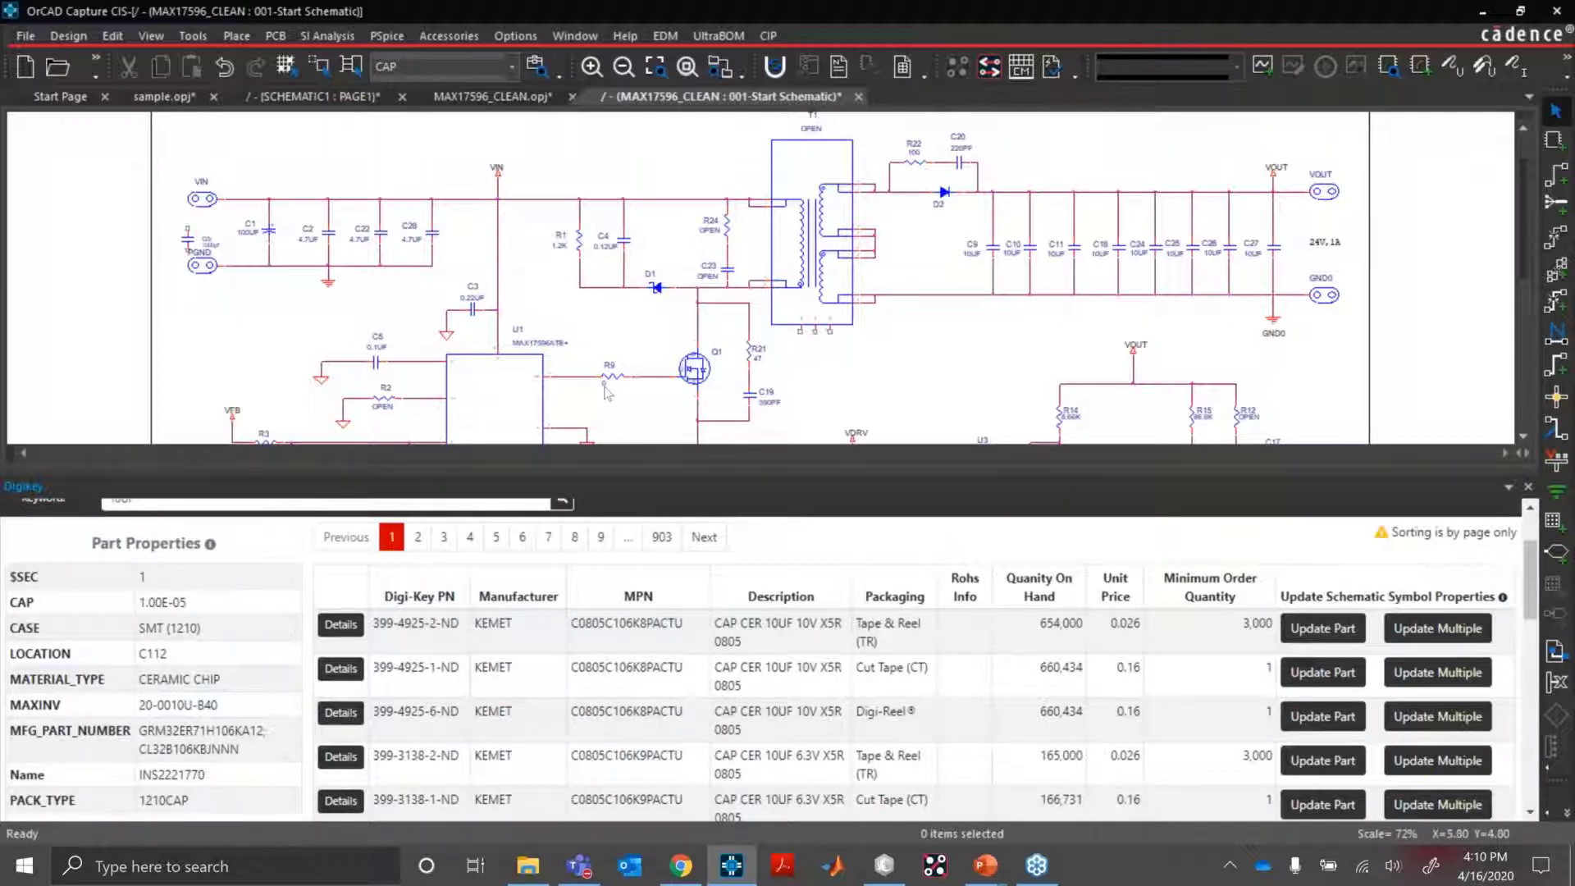
Open transistor Q1's properties from the schematic and check its MFG_PART_NUMBER entry, closing the property editor when done.
left_click(779, 274)
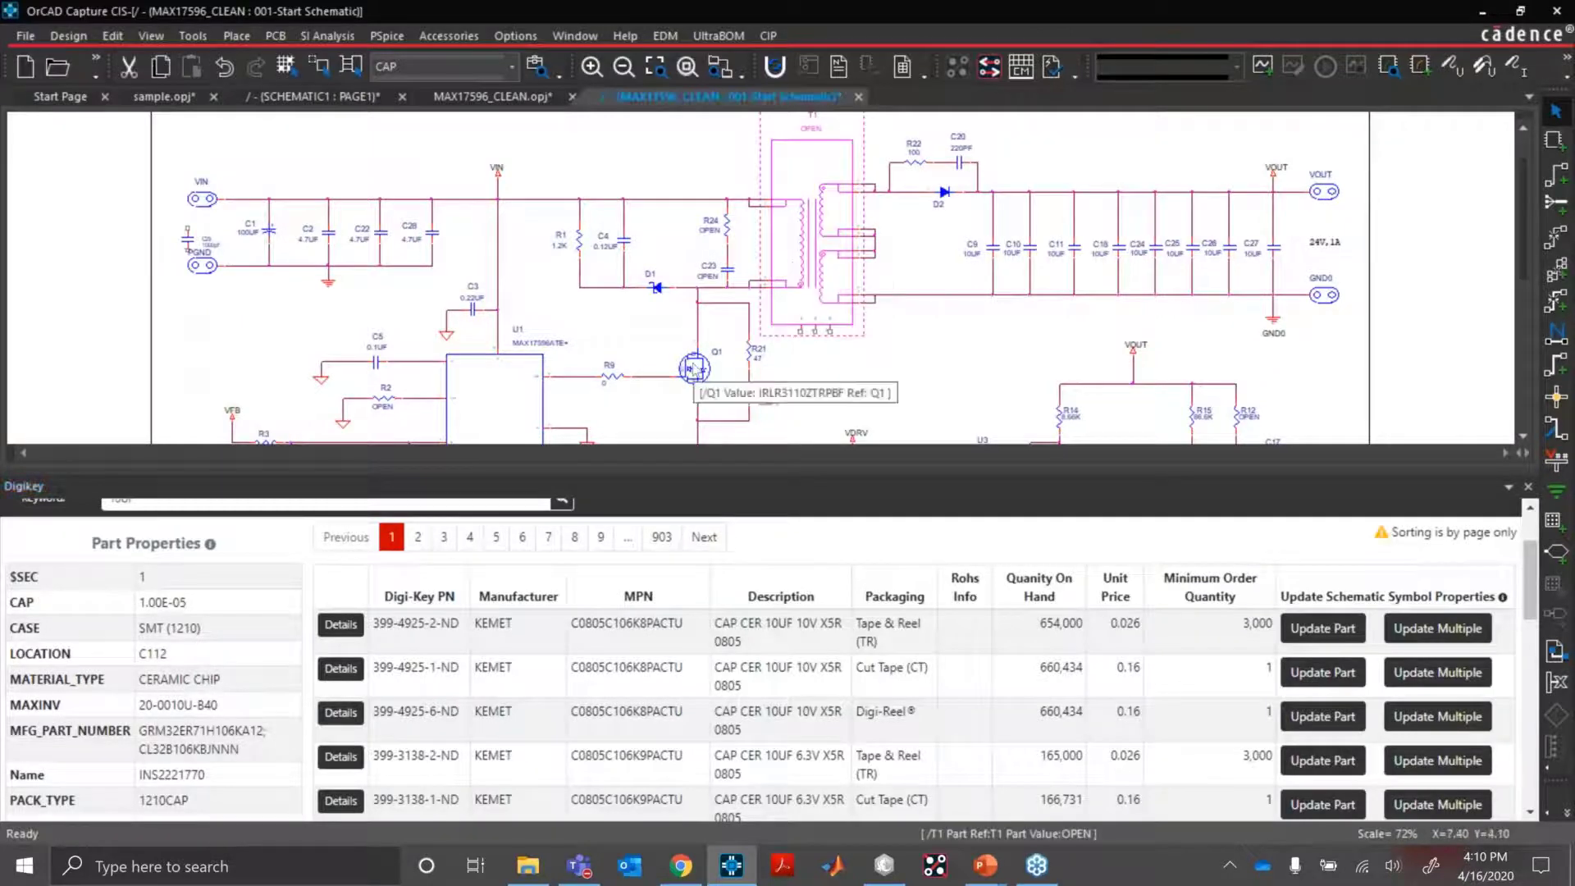
left_click(694, 370)
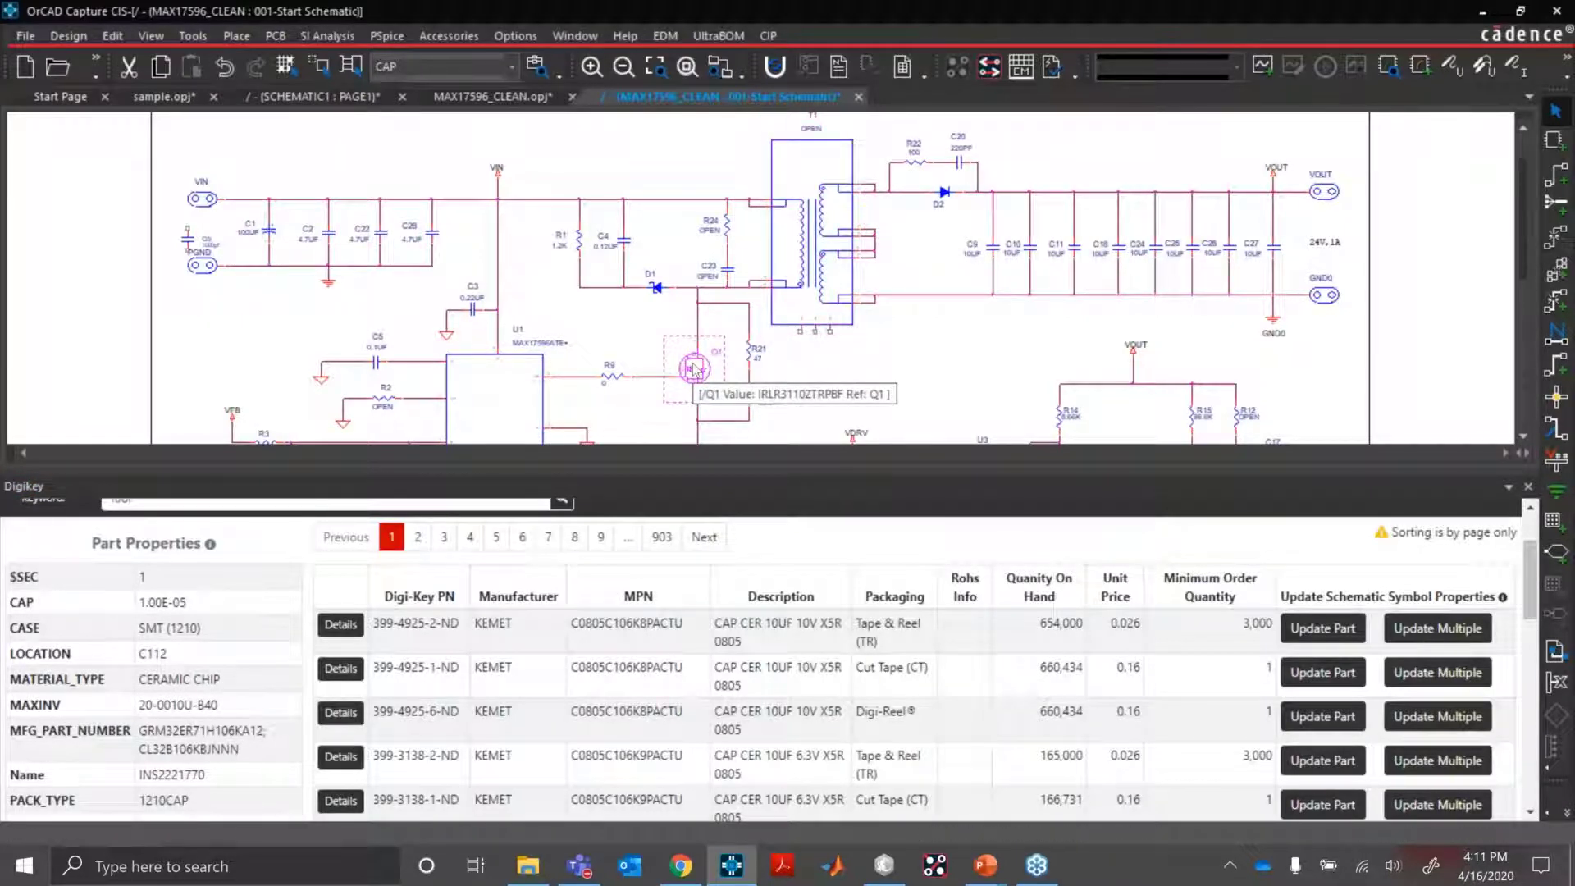
double_click(694, 370)
scroll(227, 347, "down", 5)
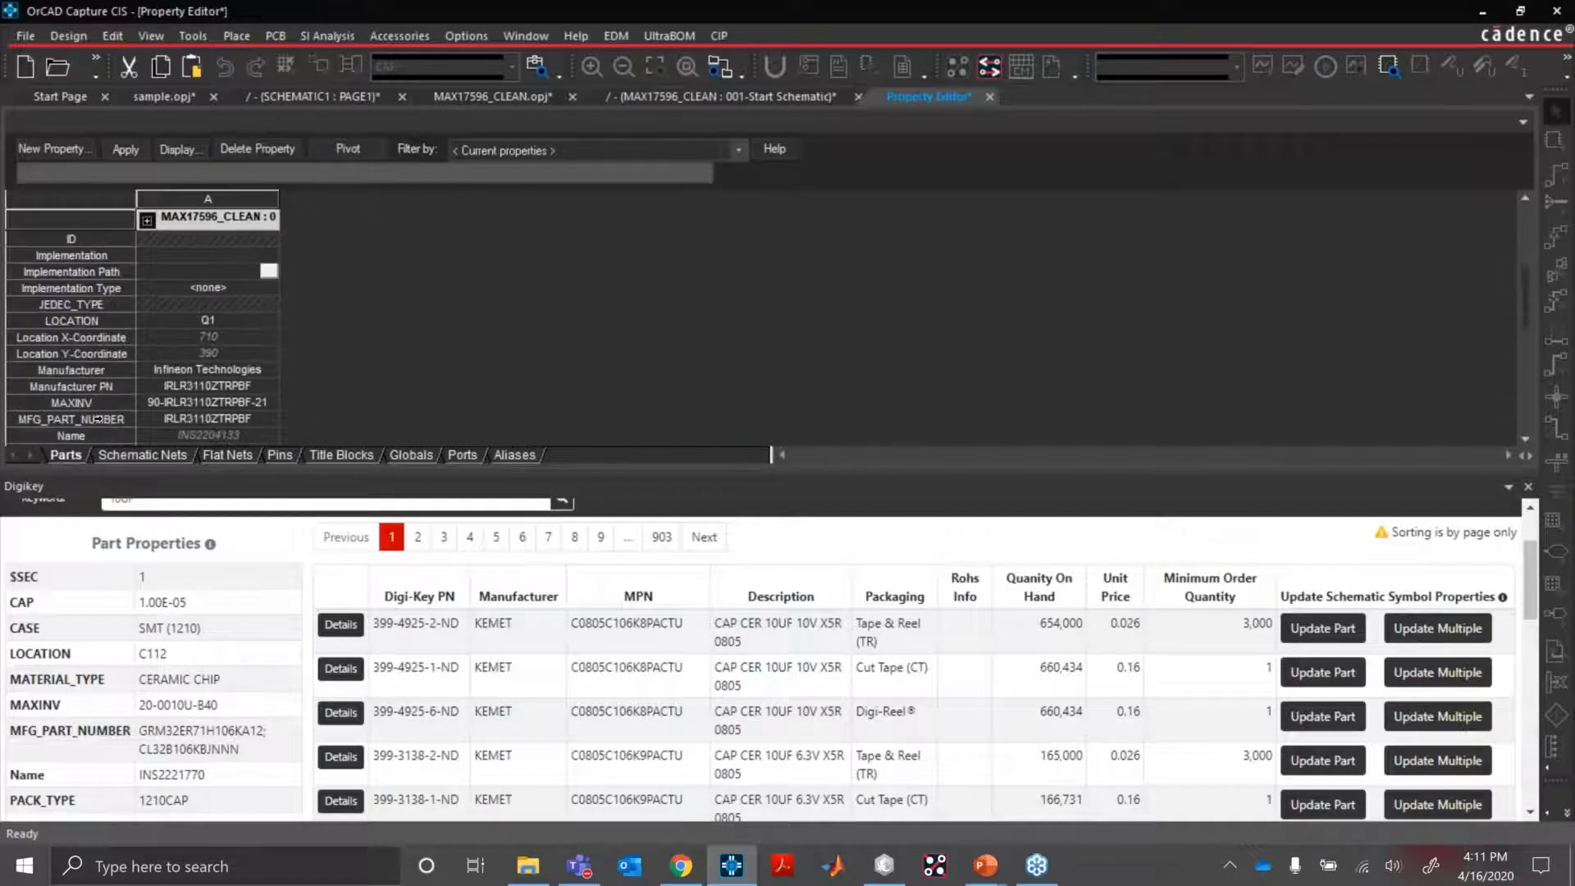
left_click(74, 420)
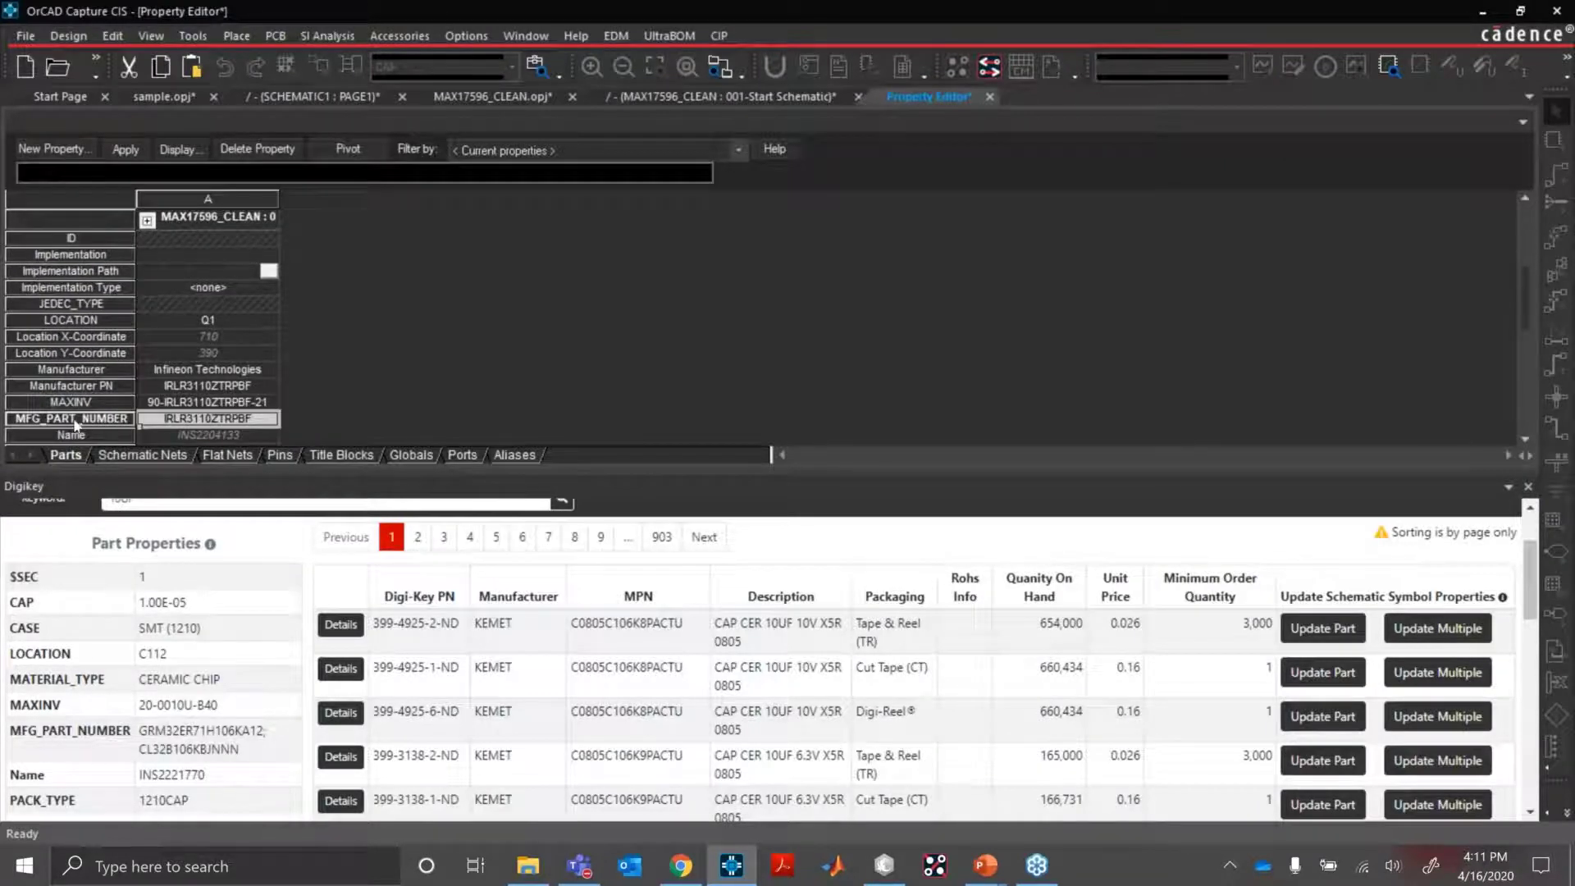
left_click(987, 97)
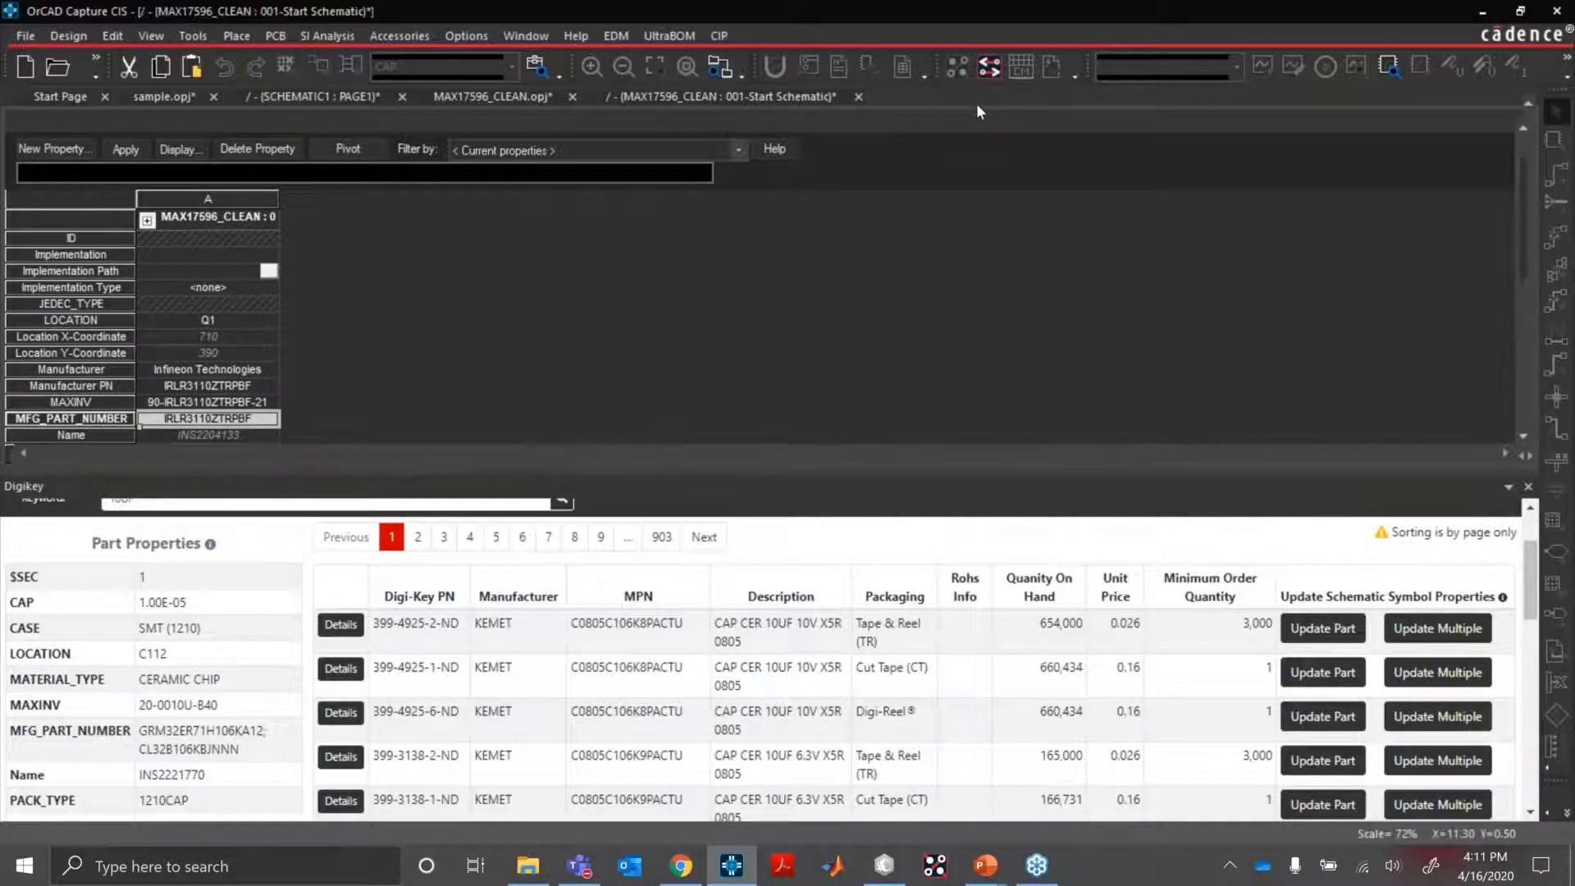
In the Digi-Key settings, map the Manufacturer PN property to MFG_PART_NUMBER and save the settings.
scroll(437, 741, "up", 1)
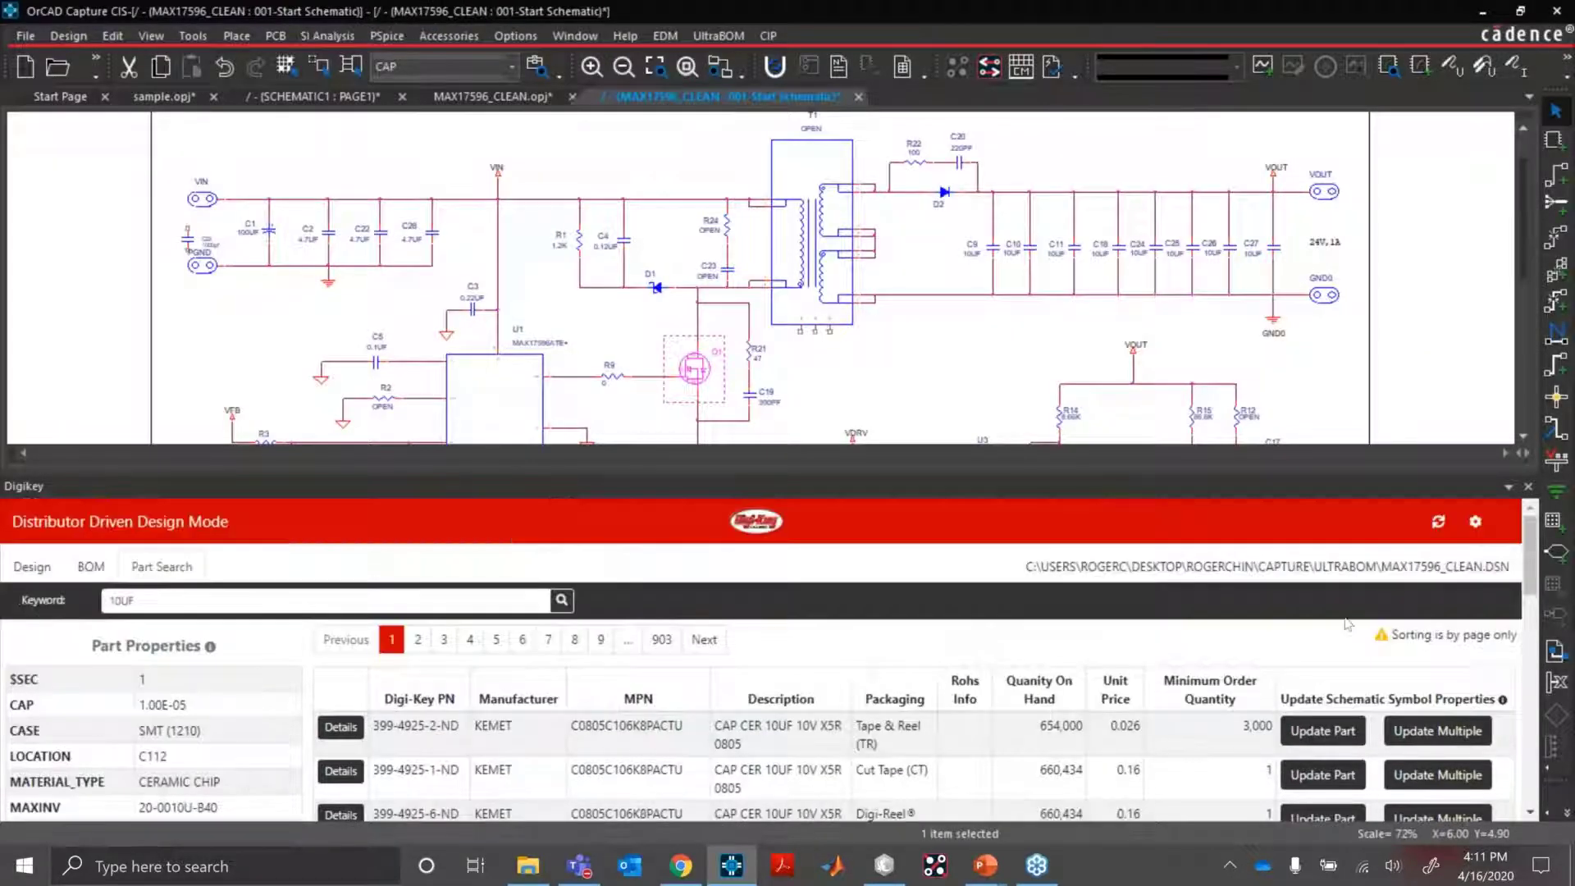
left_click(1477, 525)
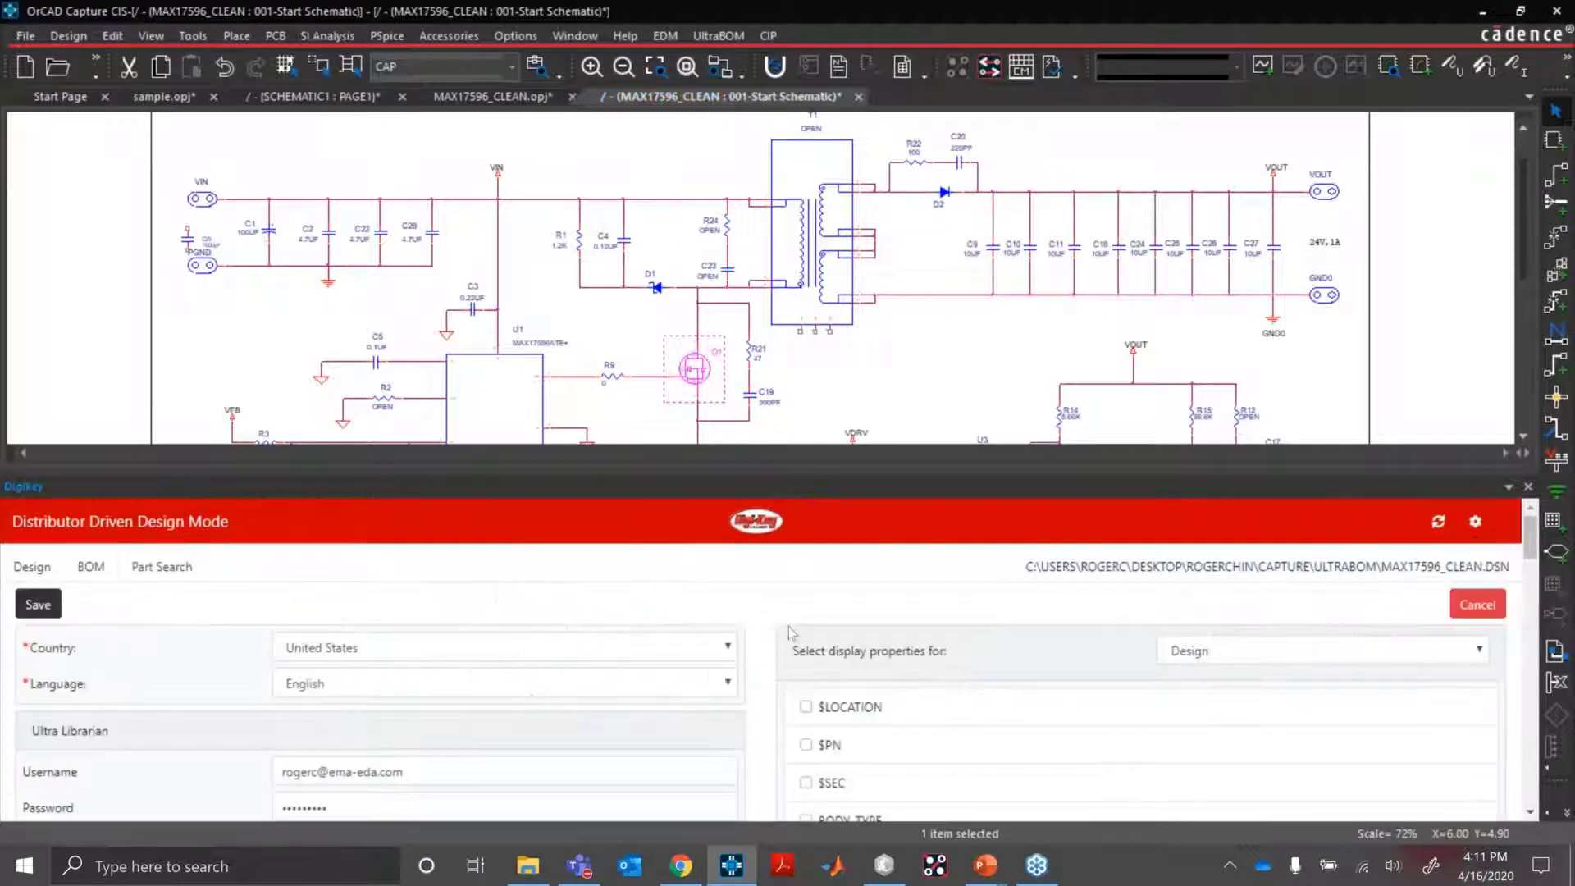
left_click_drag(818, 472, 818, 267)
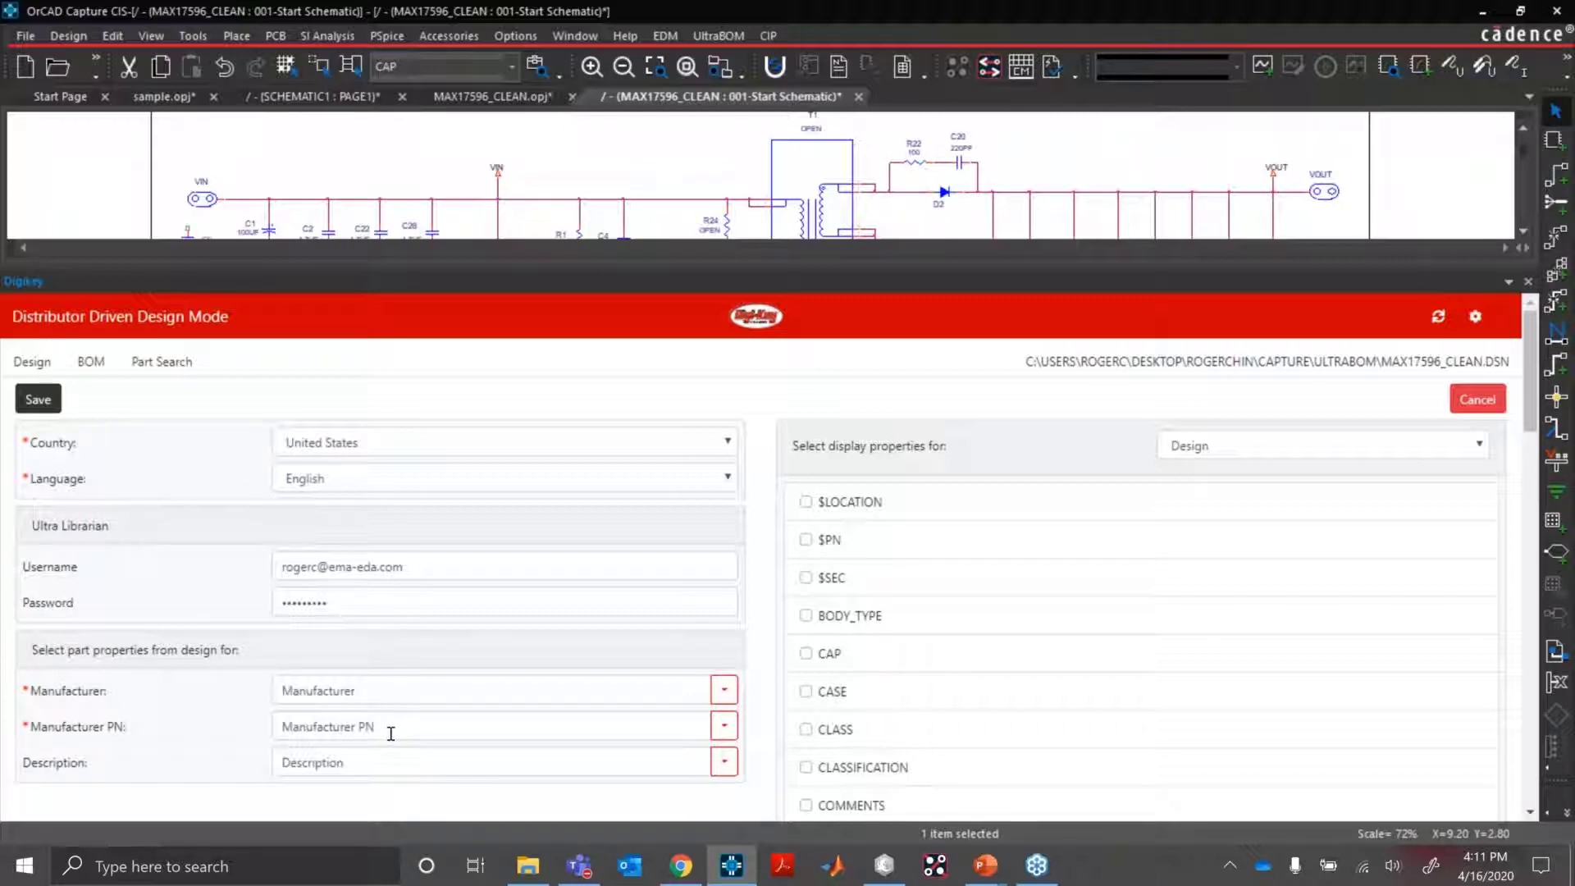
left_click(722, 728)
scroll(730, 697, "down", 3)
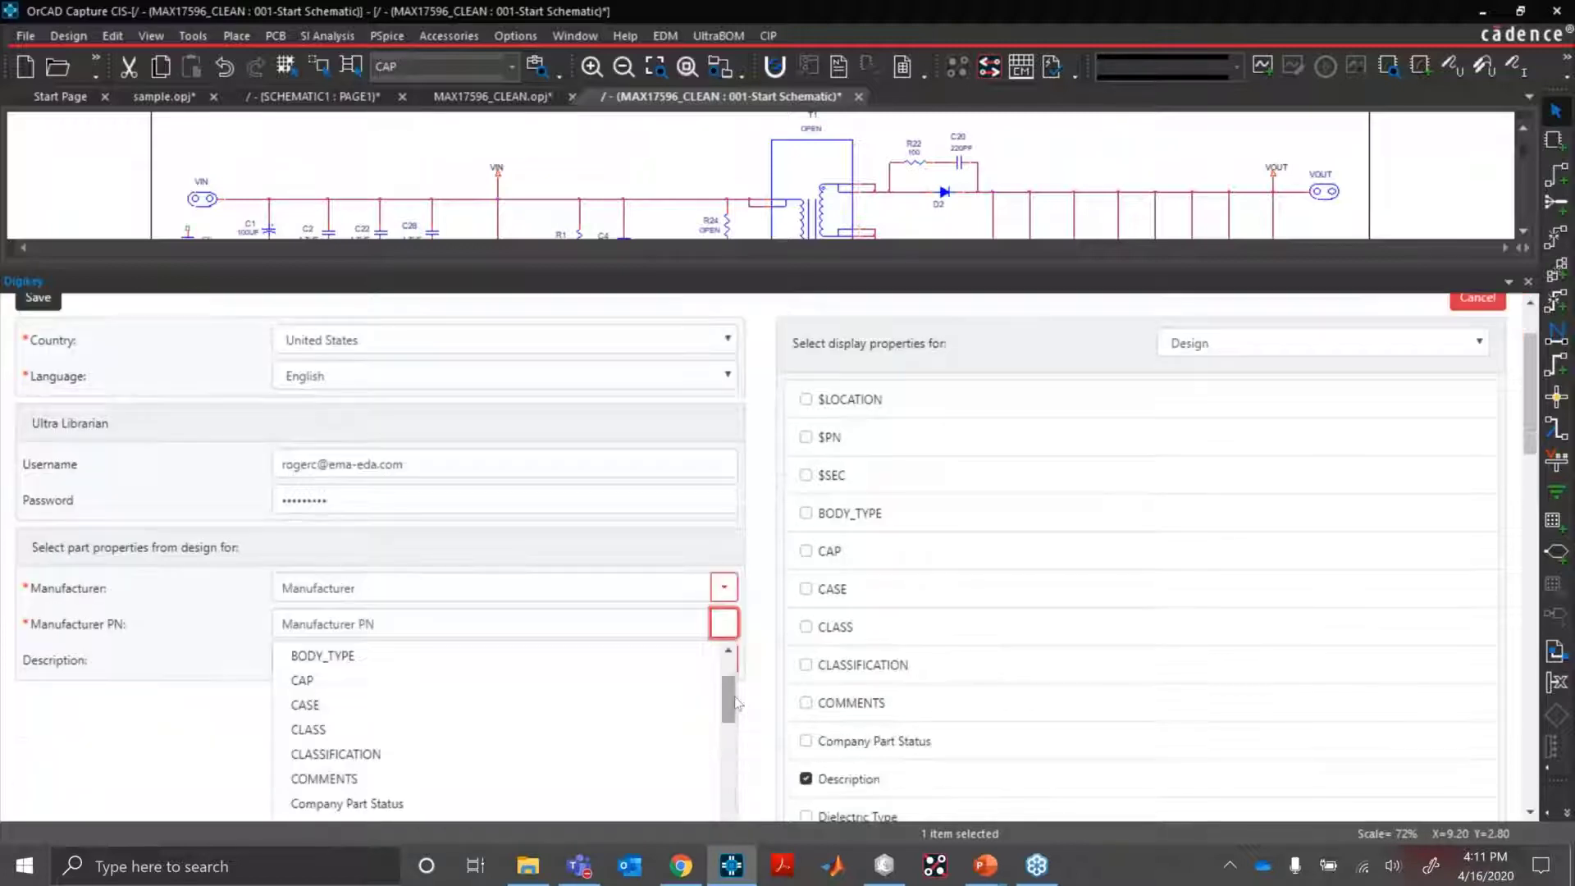
scroll(583, 703, "down", 5)
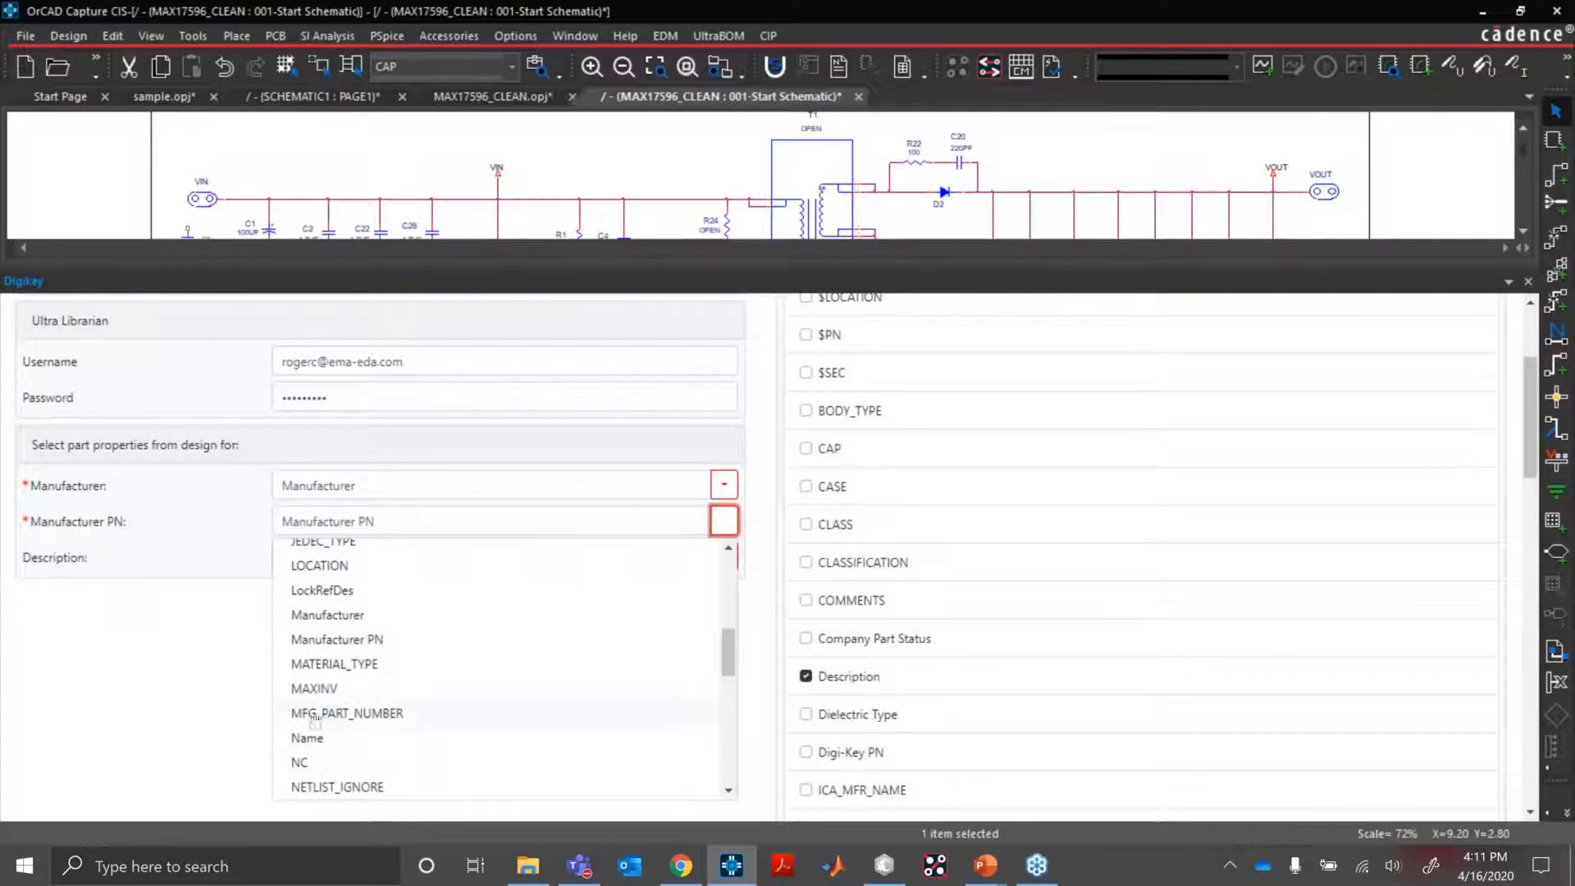
left_click(369, 719)
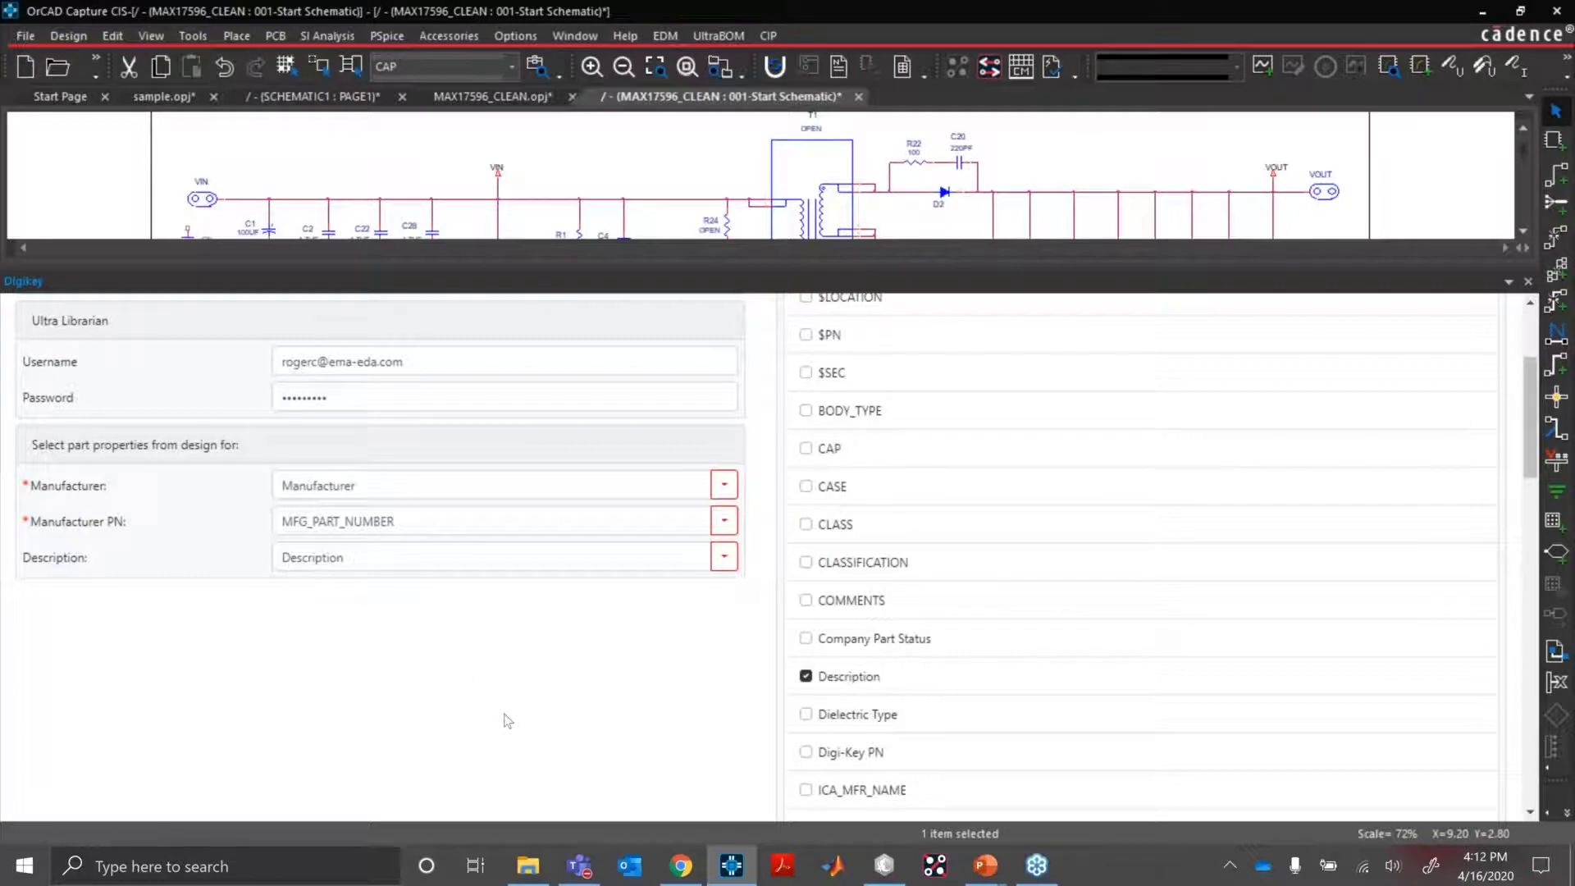
scroll(505, 722, "up", 3)
left_click(39, 398)
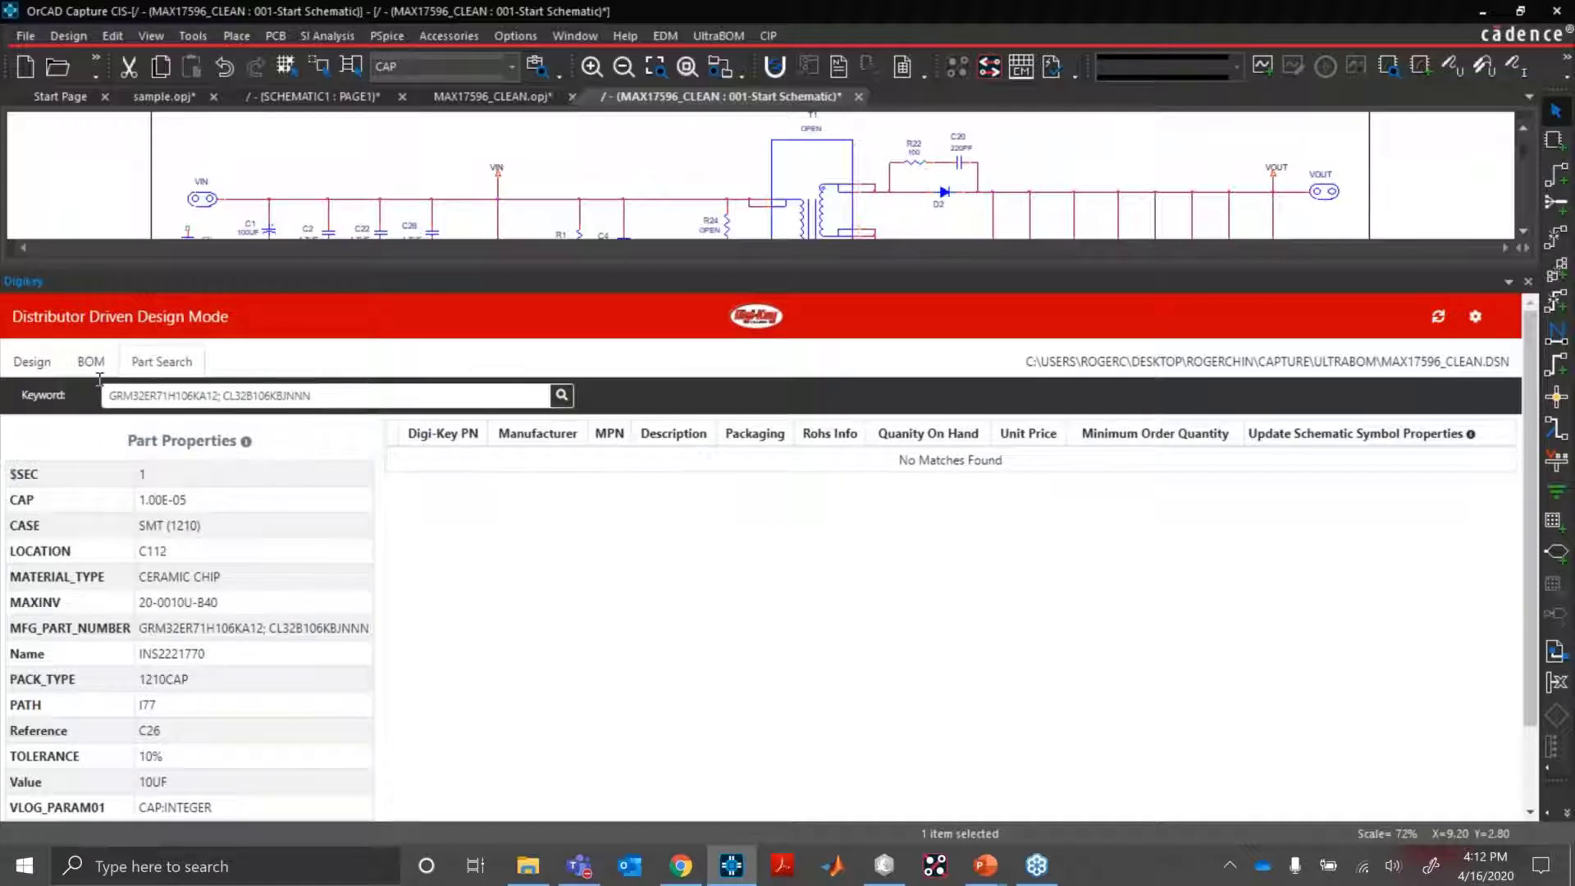
From the design list, look up C1's Digi-Key matches and update the part with the Cut Tape option PCE3819CT-ND.
left_click(33, 363)
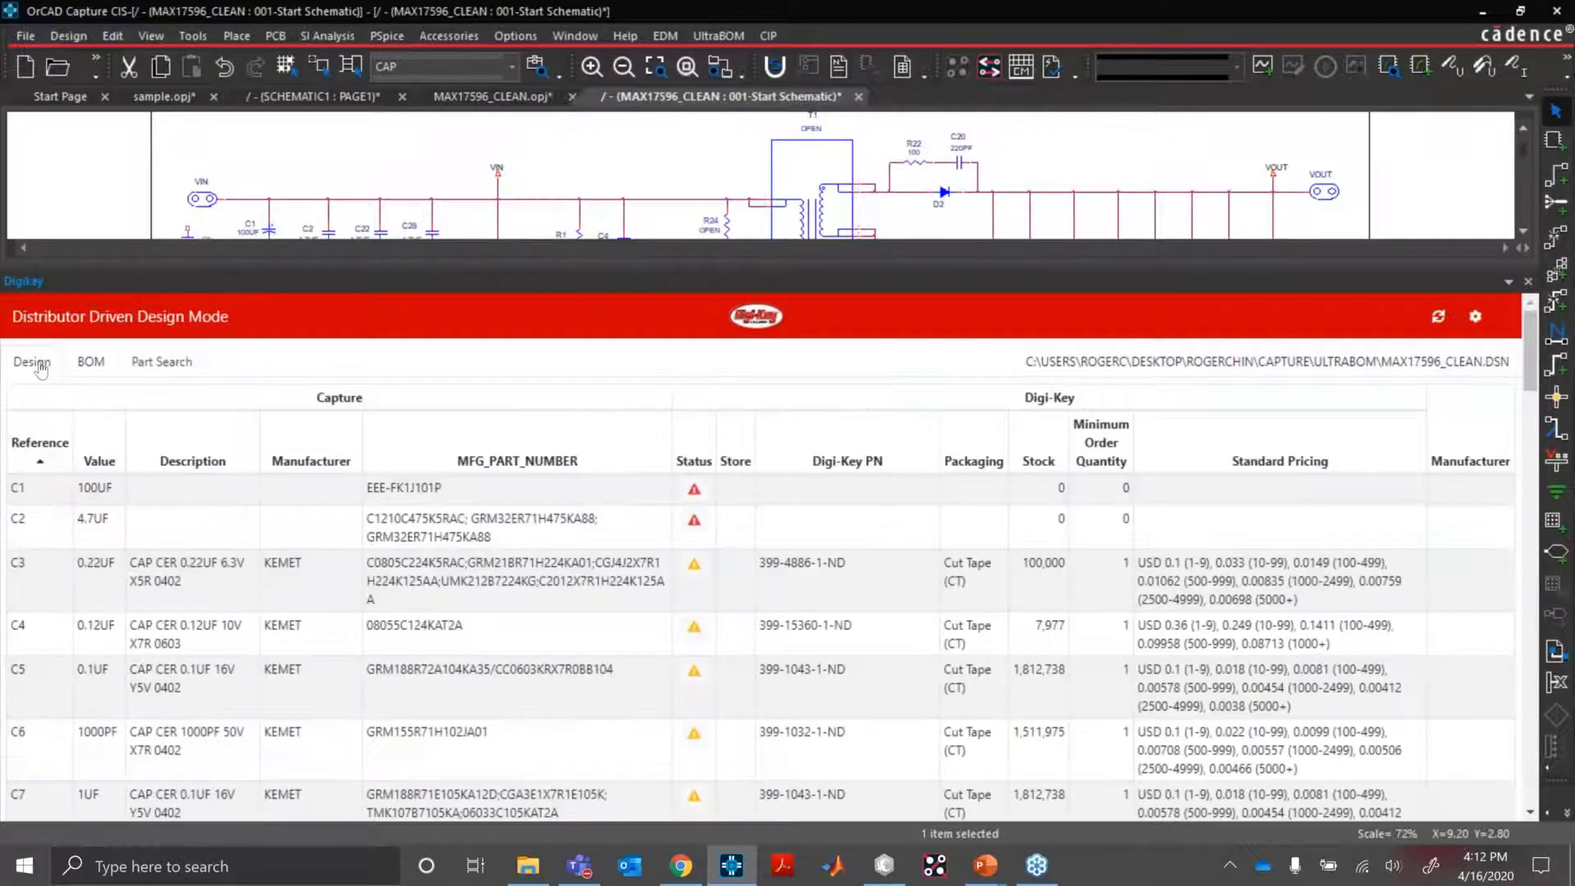
left_click(694, 490)
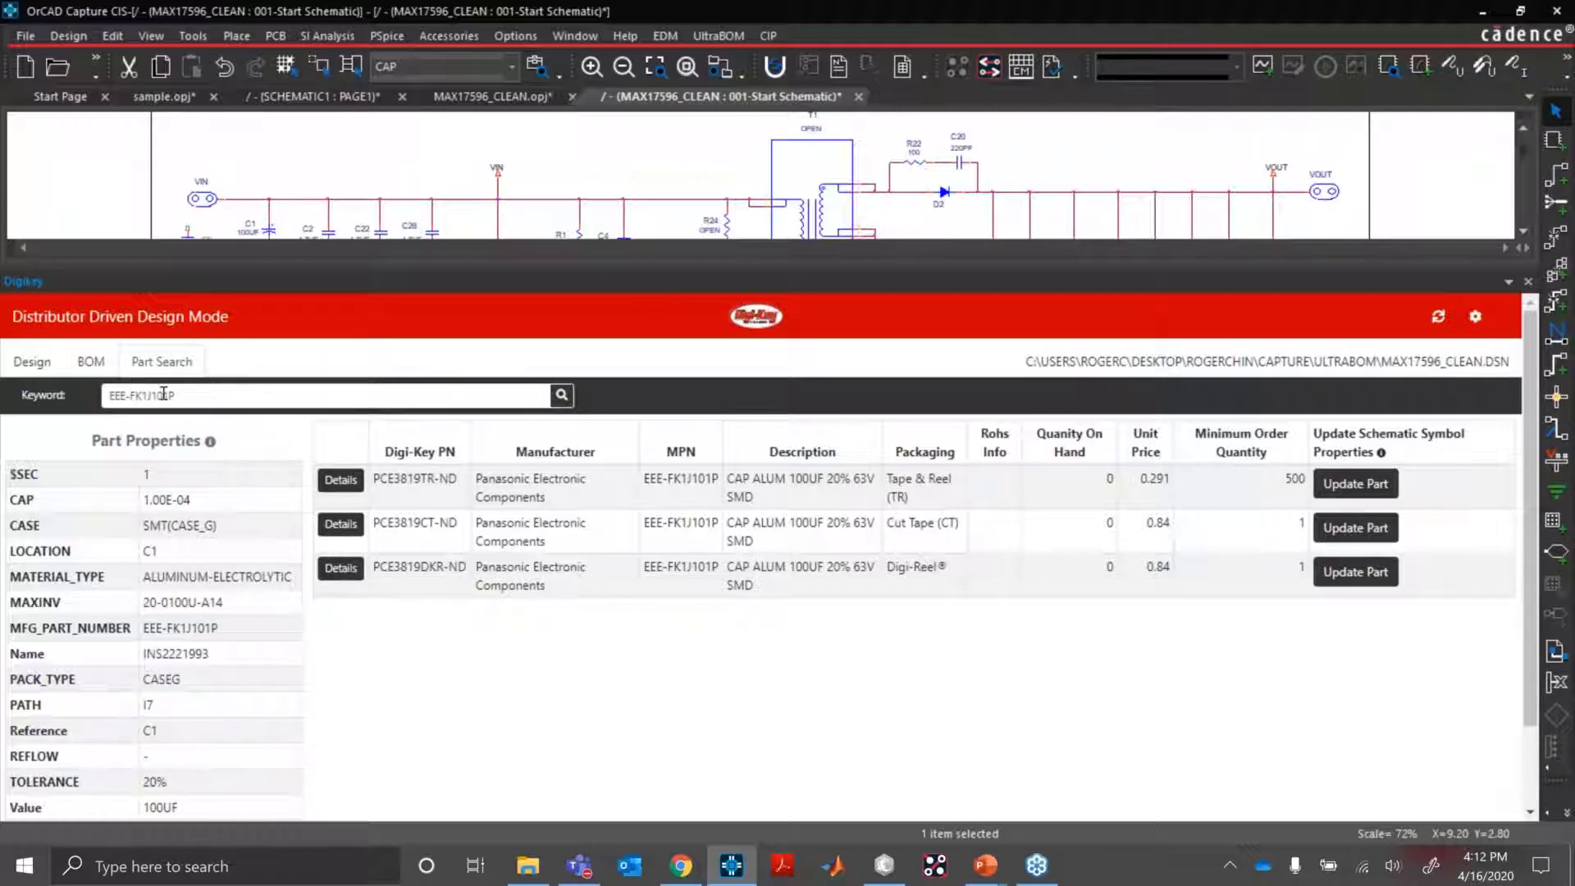
left_click(1354, 527)
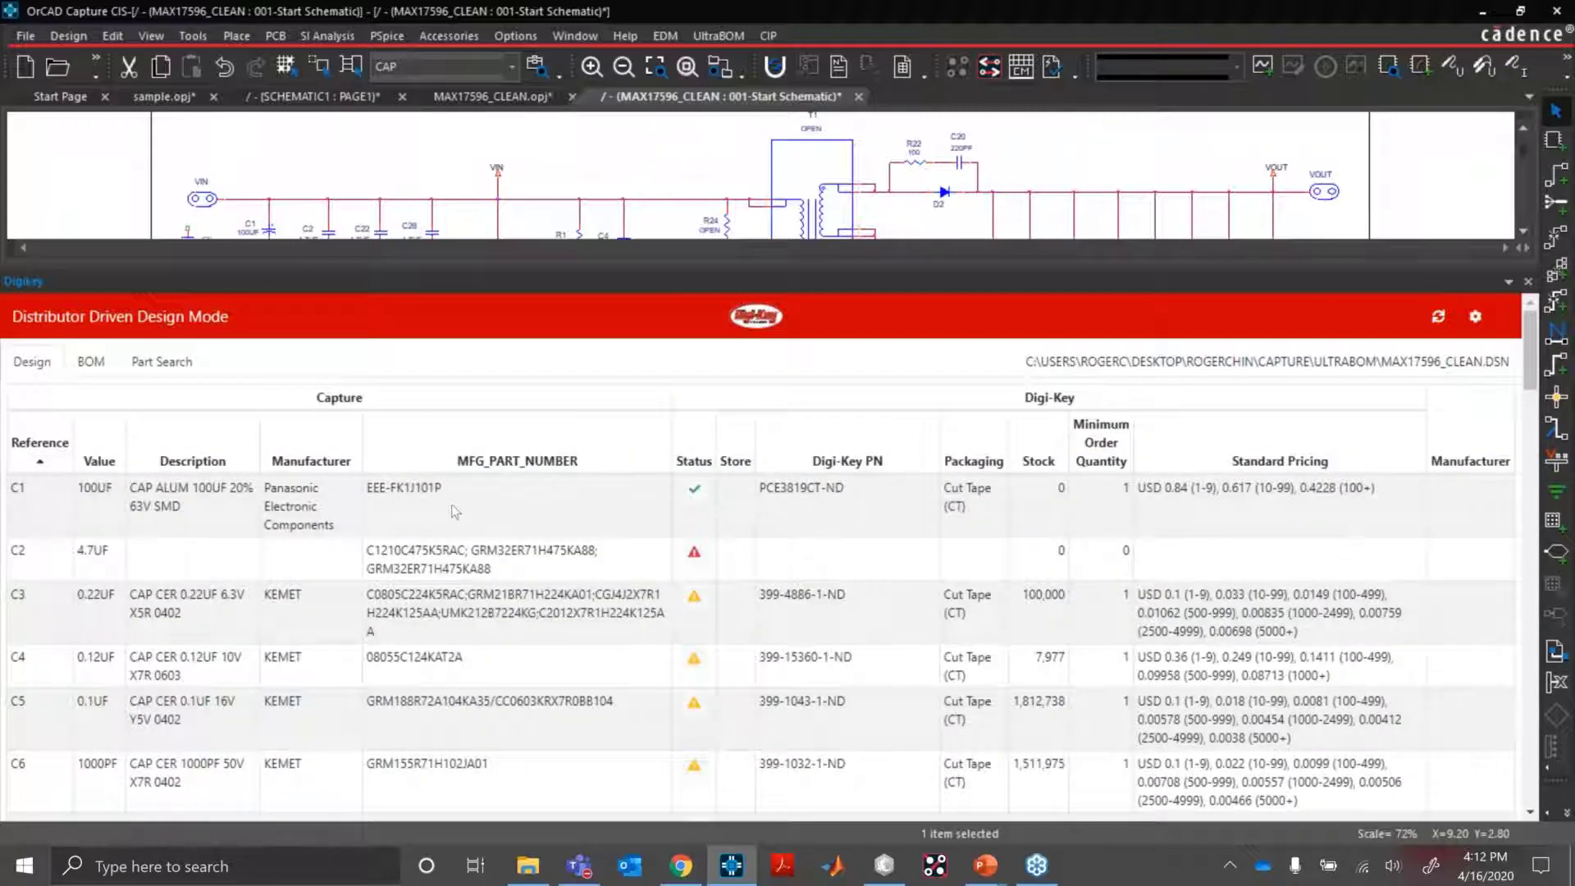
Enlarge the schematic area and cross-probe C1 from the Digi-Key design list to the schematic.
left_click_drag(643, 277, 652, 431)
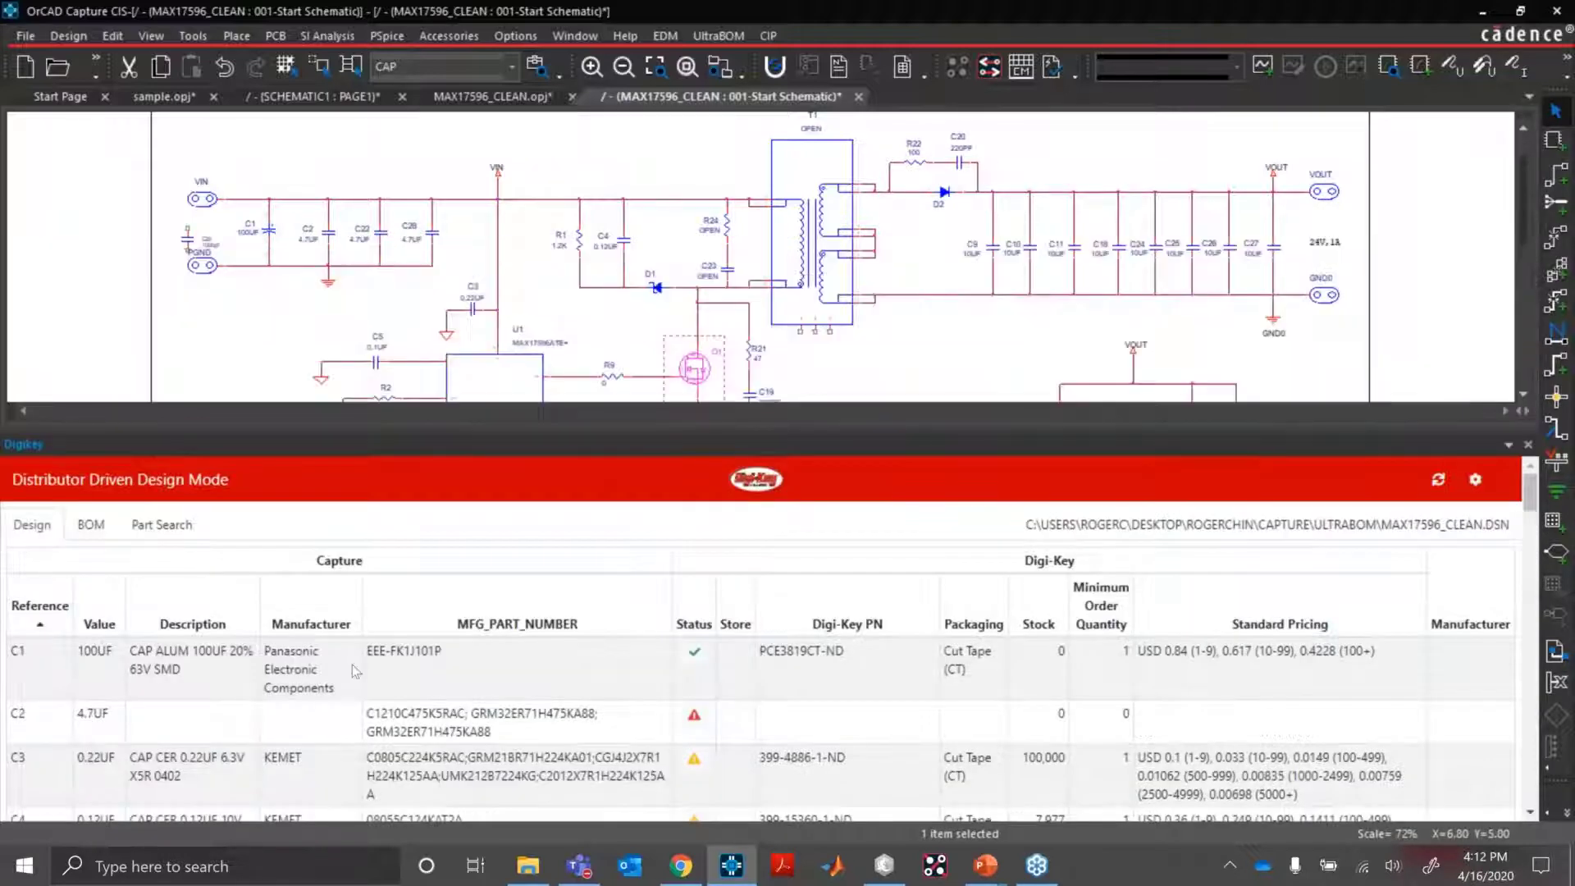
right_click(355, 668)
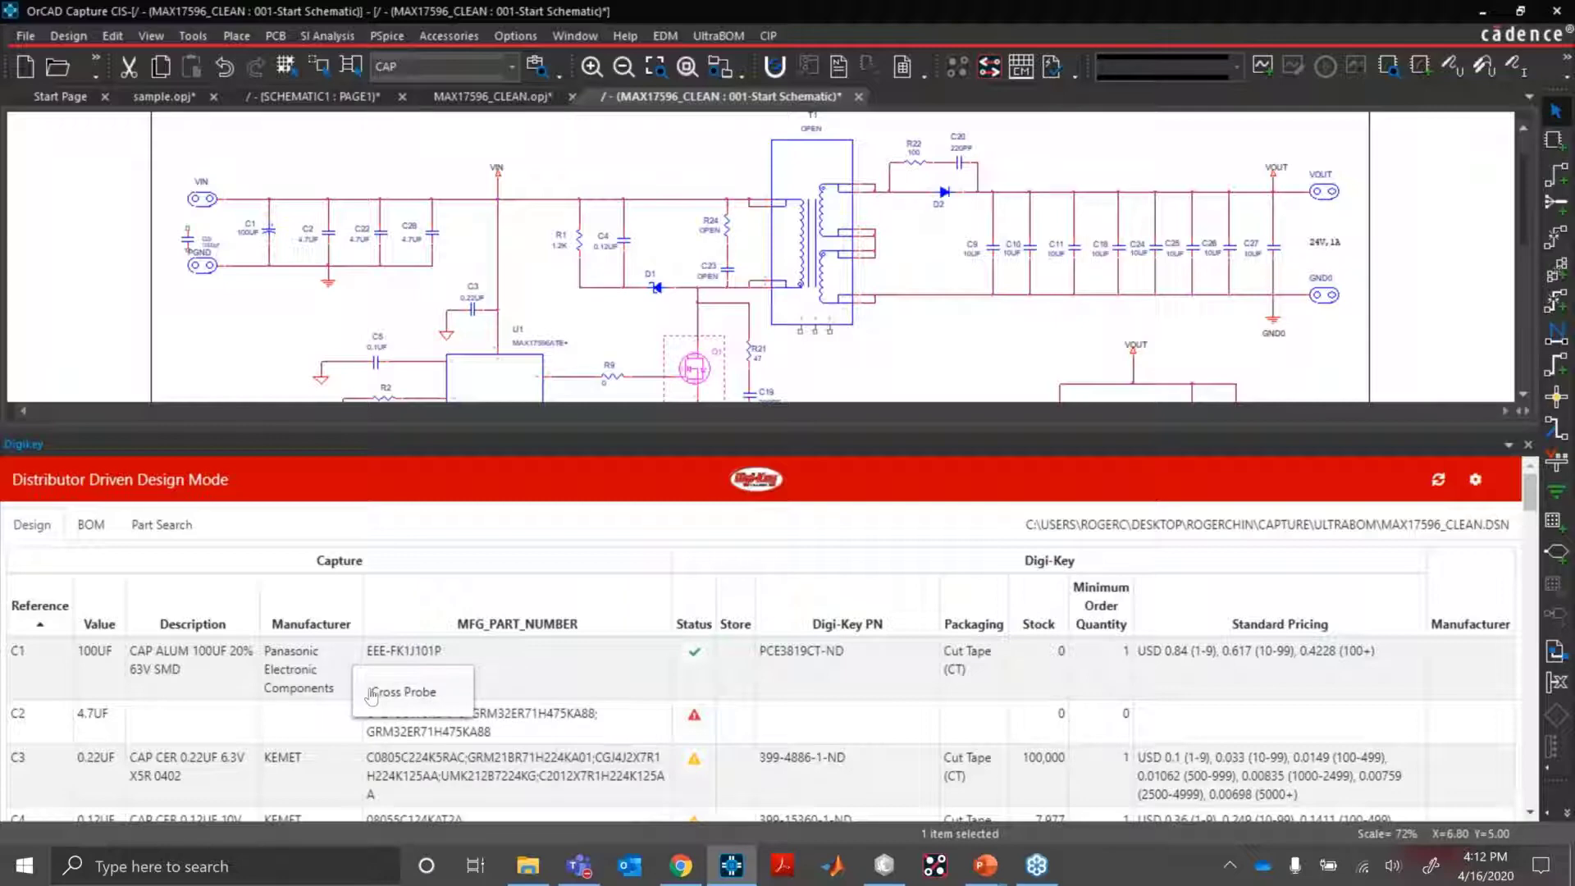
left_click(372, 693)
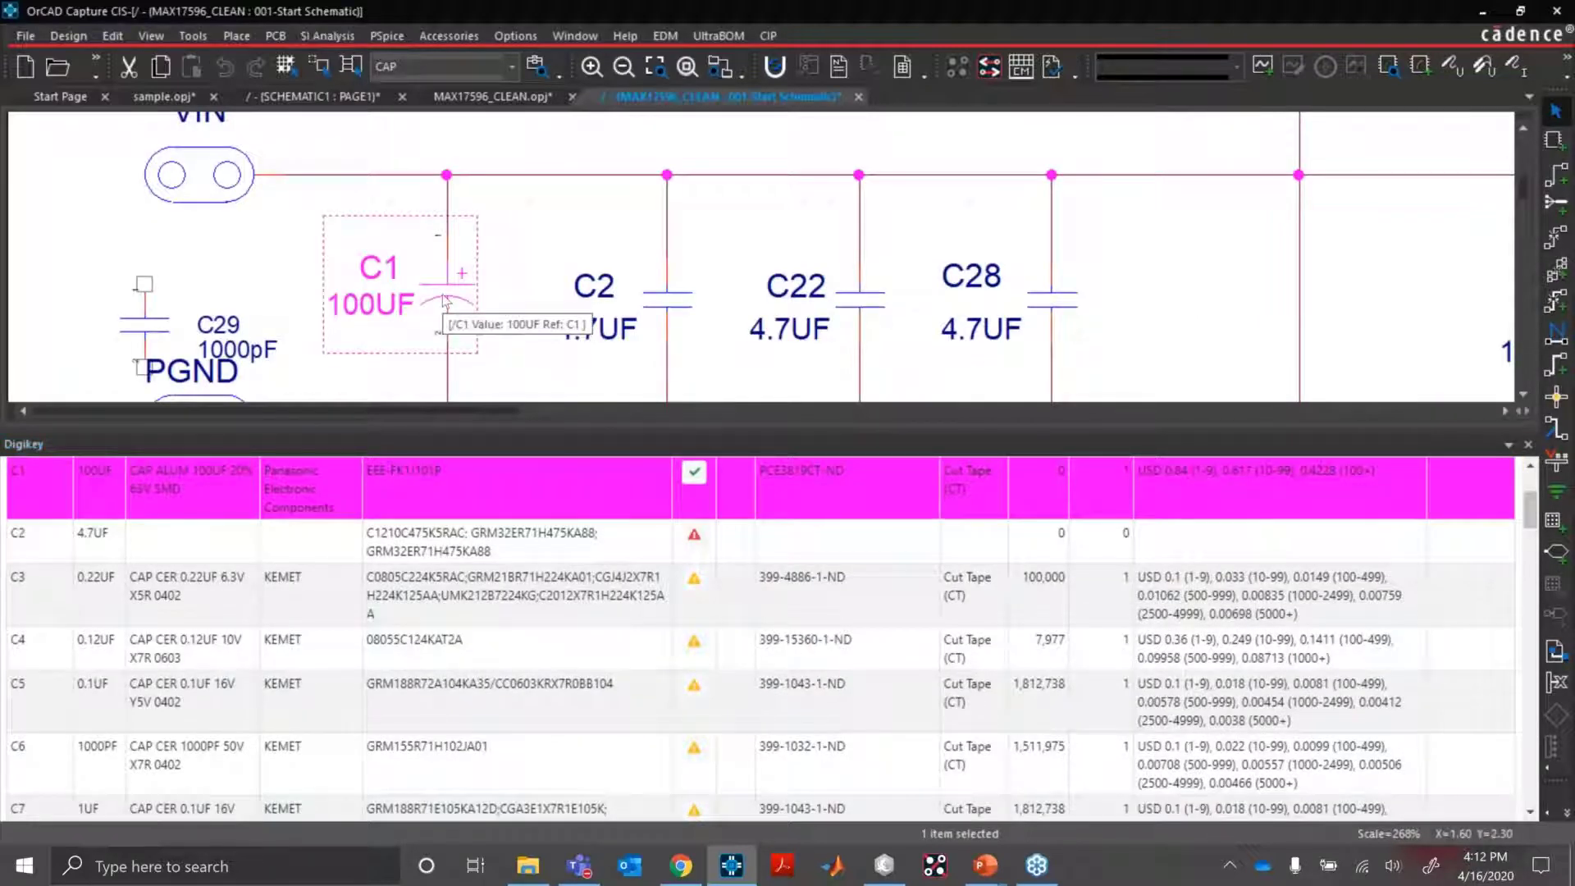
Examine C1's Digi-Key PN, Manufacturer, MFG_PART_NUMBER and Description properties in a widened property editor column, closing the editor when done.
right_click(444, 301)
left_click(518, 114)
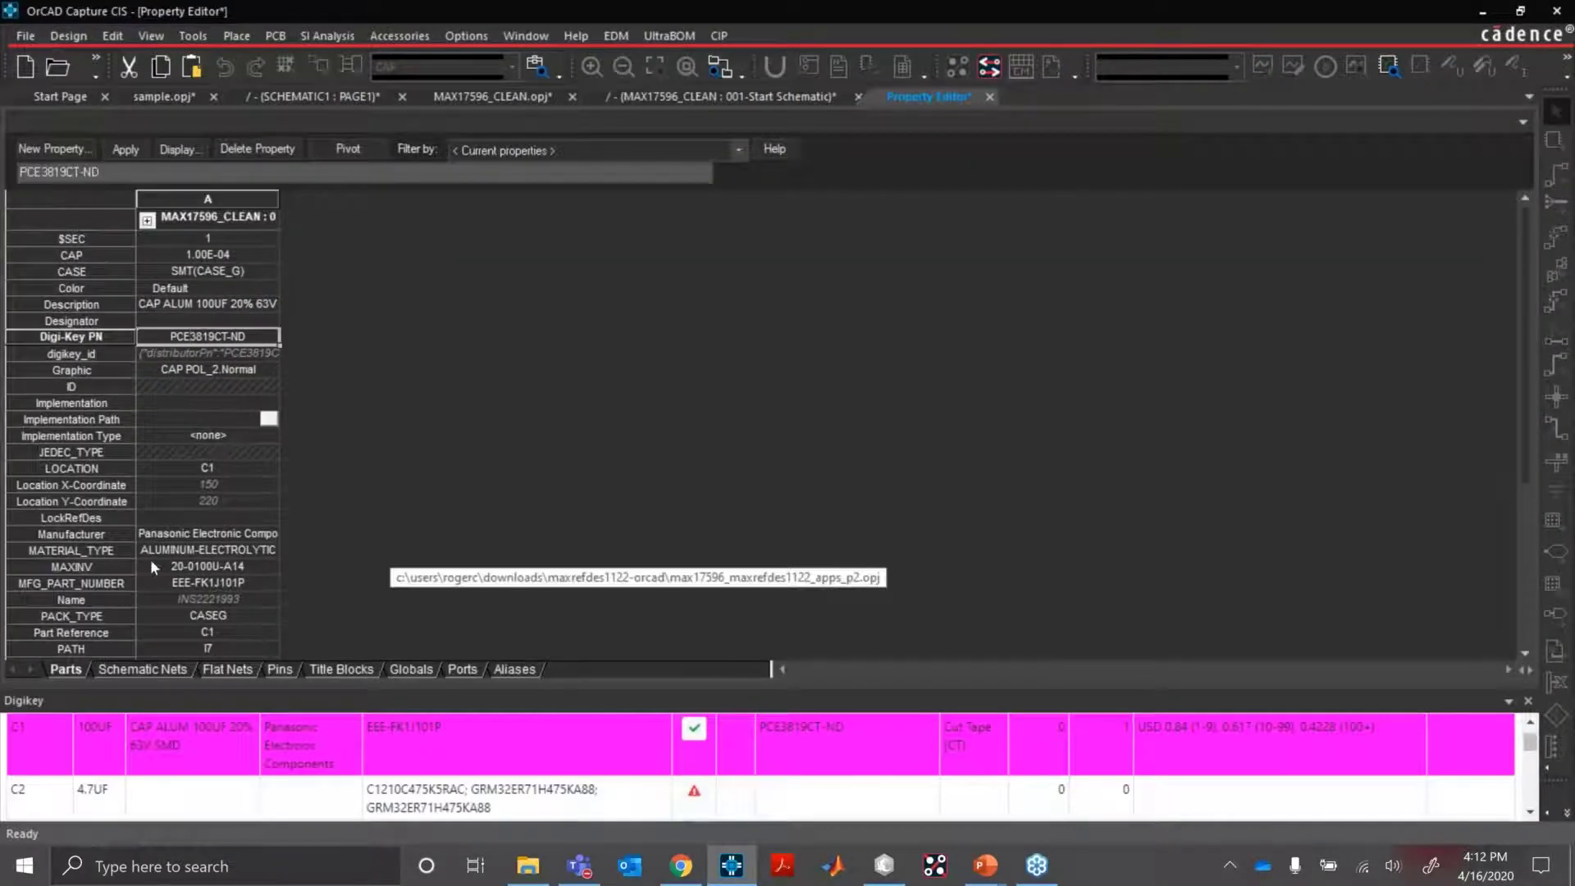
left_click_drag(101, 545, 99, 604)
left_click(101, 538)
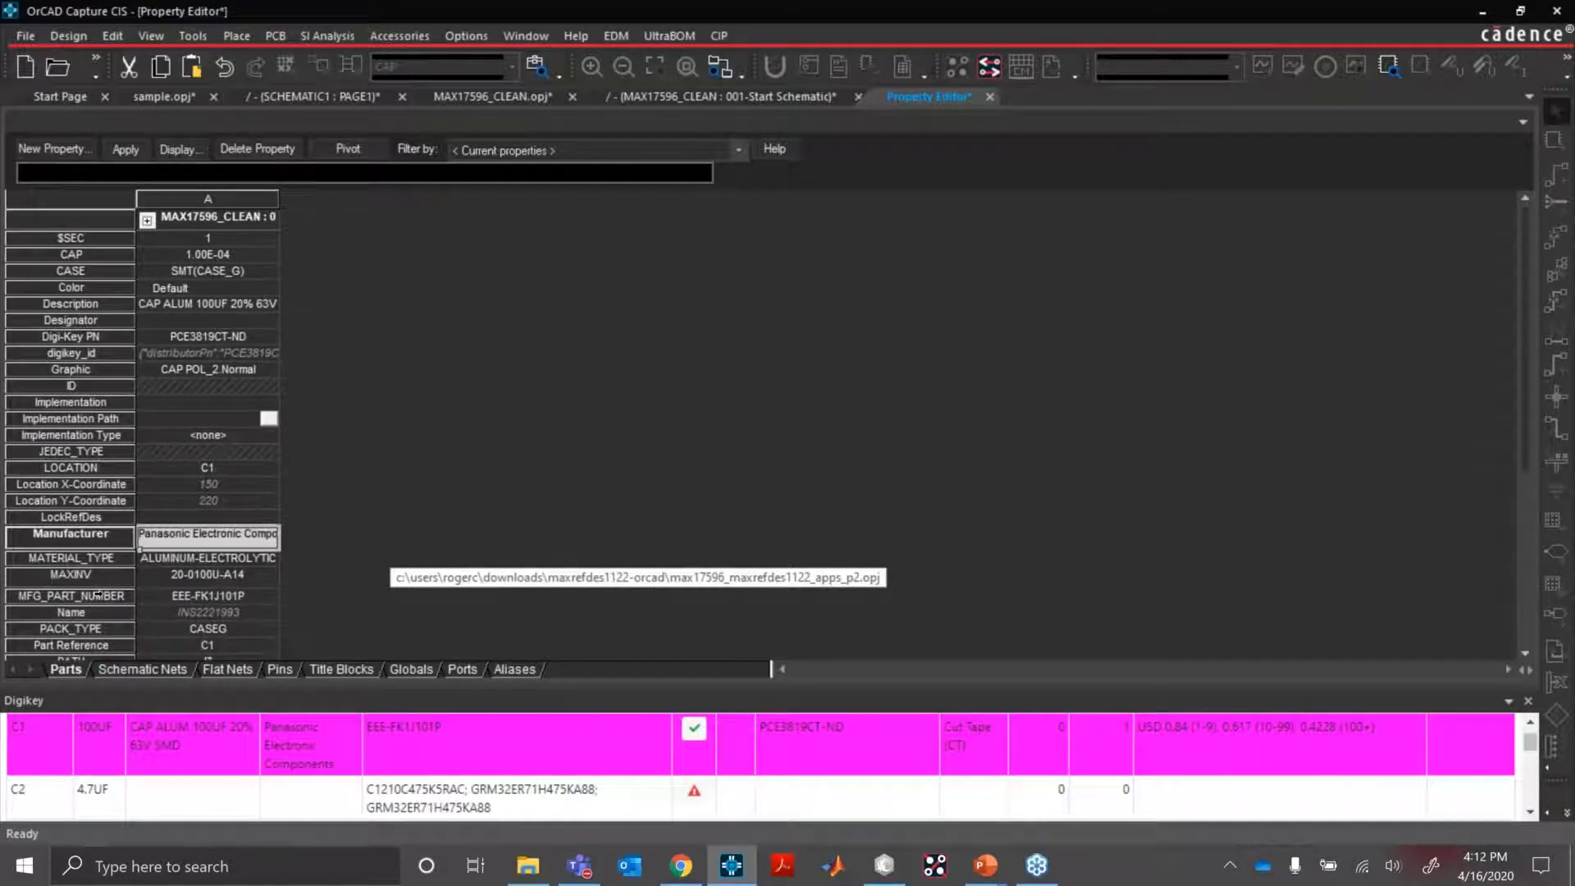
left_click(96, 594)
left_click_drag(280, 199, 465, 199)
left_click(320, 310)
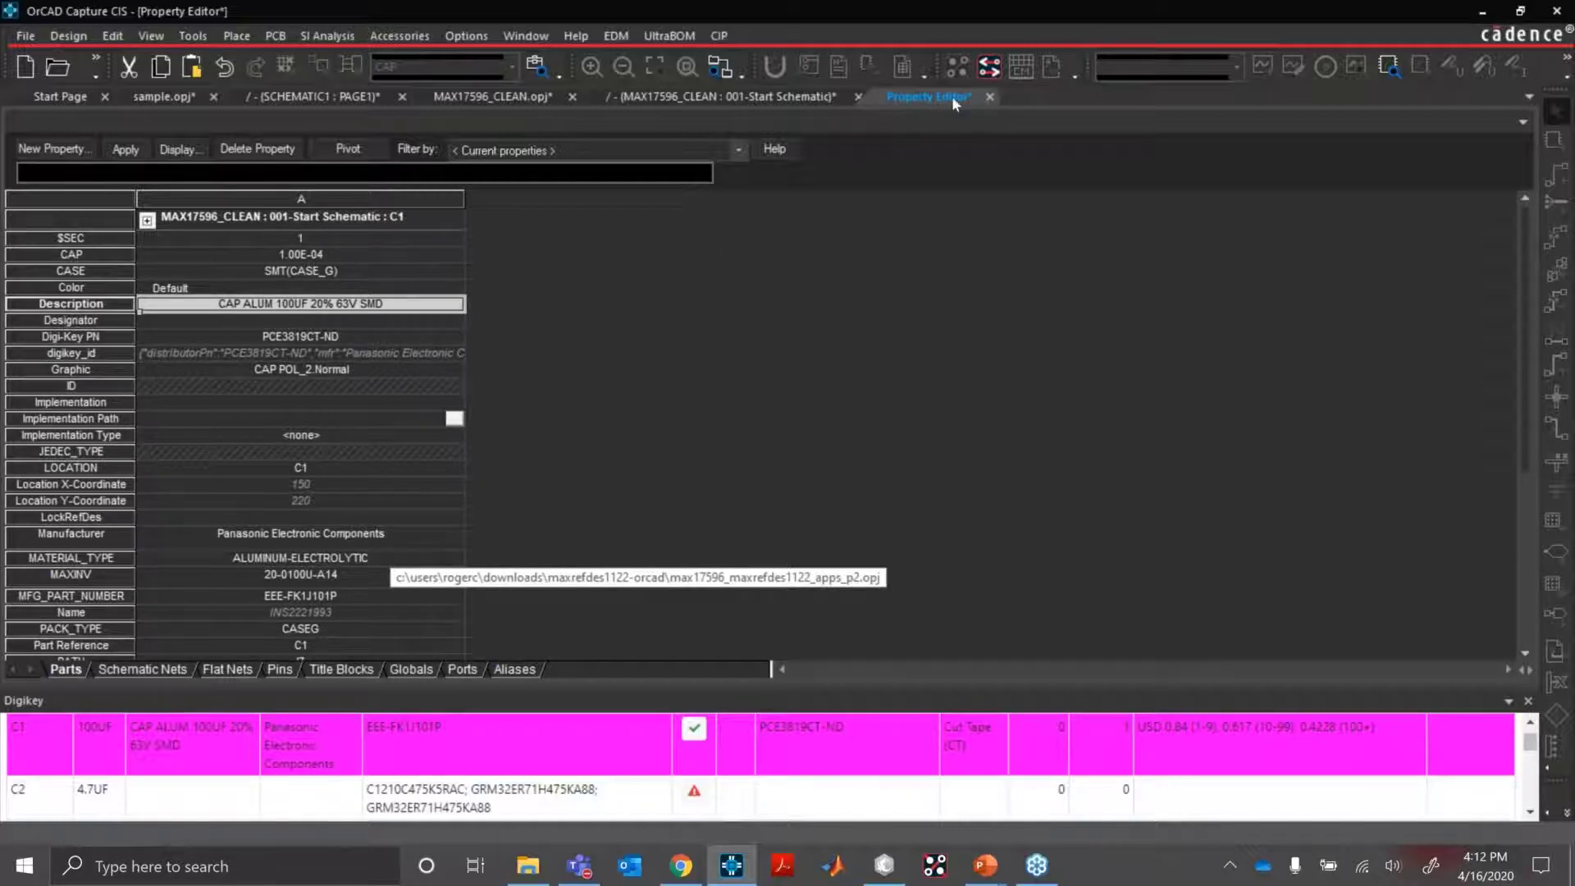
left_click(987, 97)
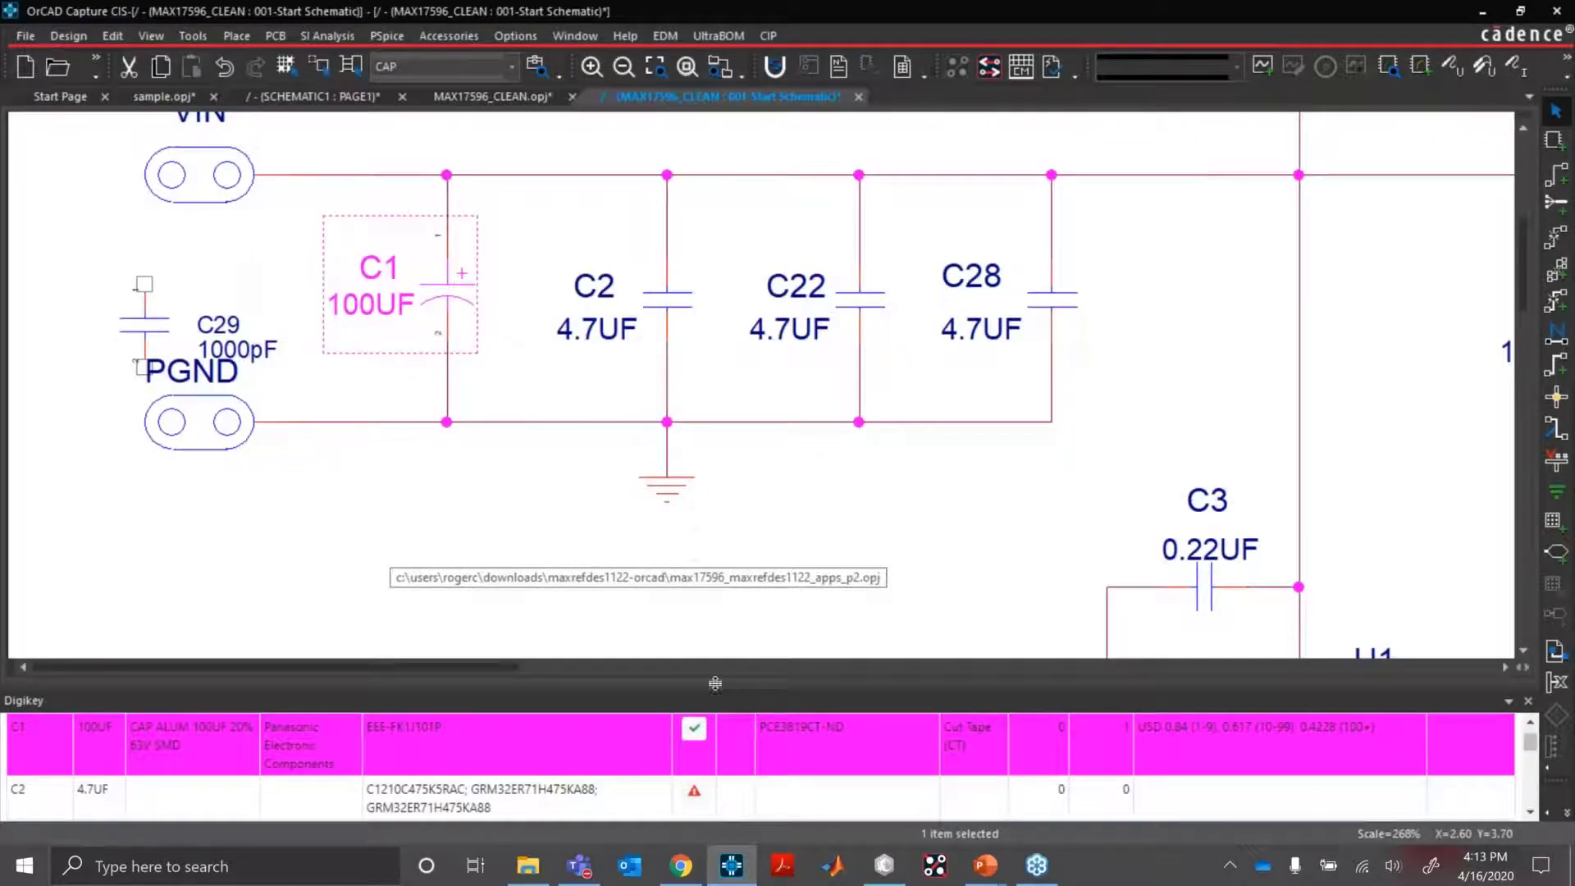
Open the Digi-Key part search for C2 and shorten its keyword to the first part number, C1210C475K5RAC.
left_click_drag(716, 683, 715, 511)
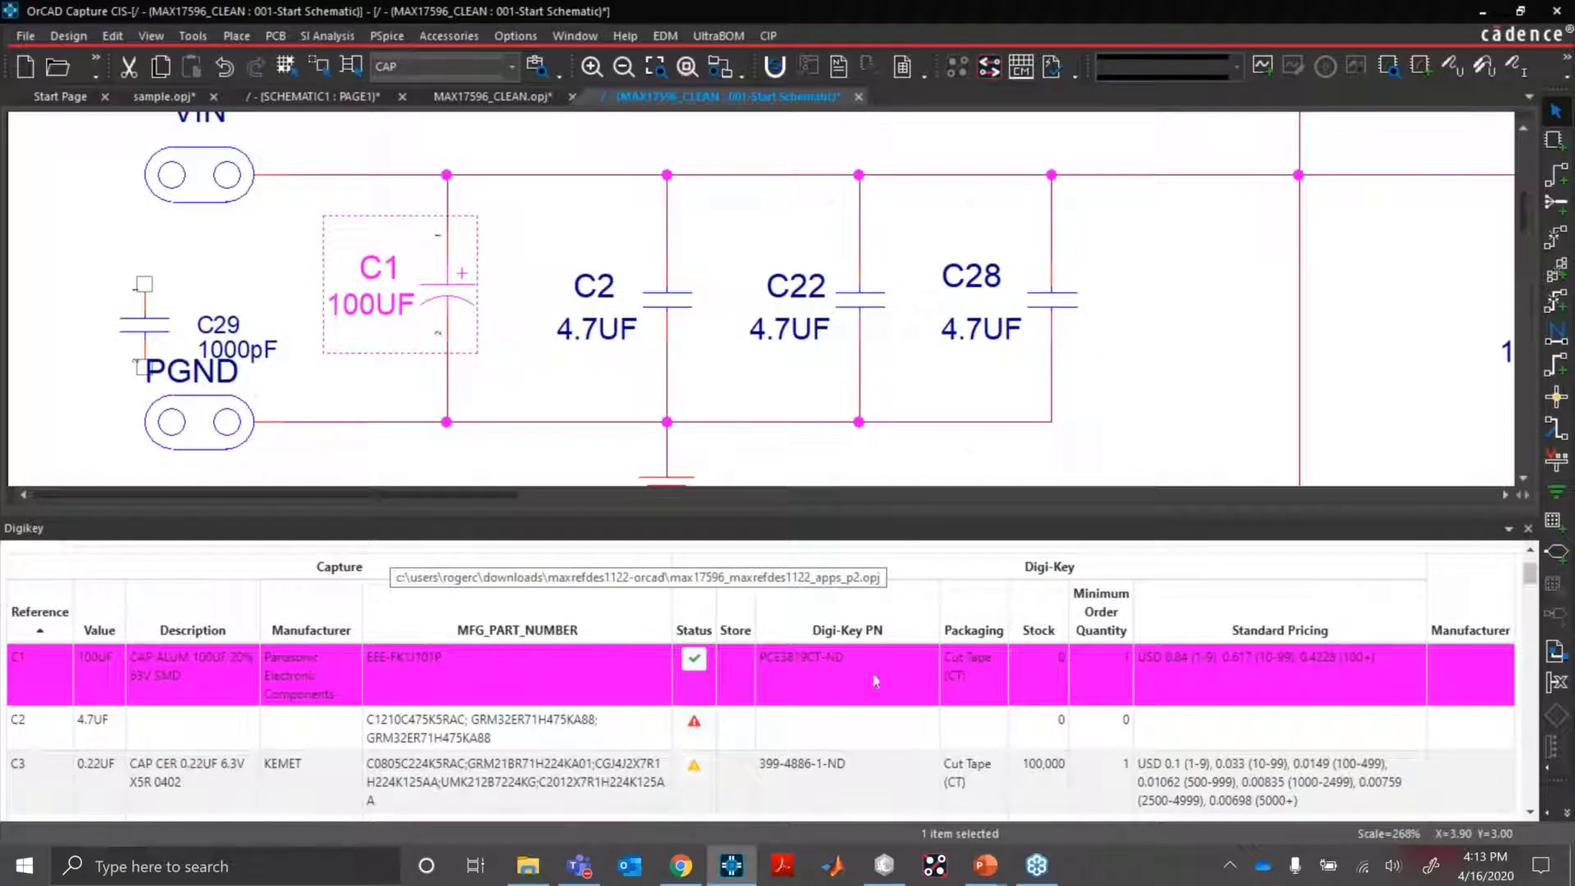
mouse_move(689, 724)
left_click(696, 727)
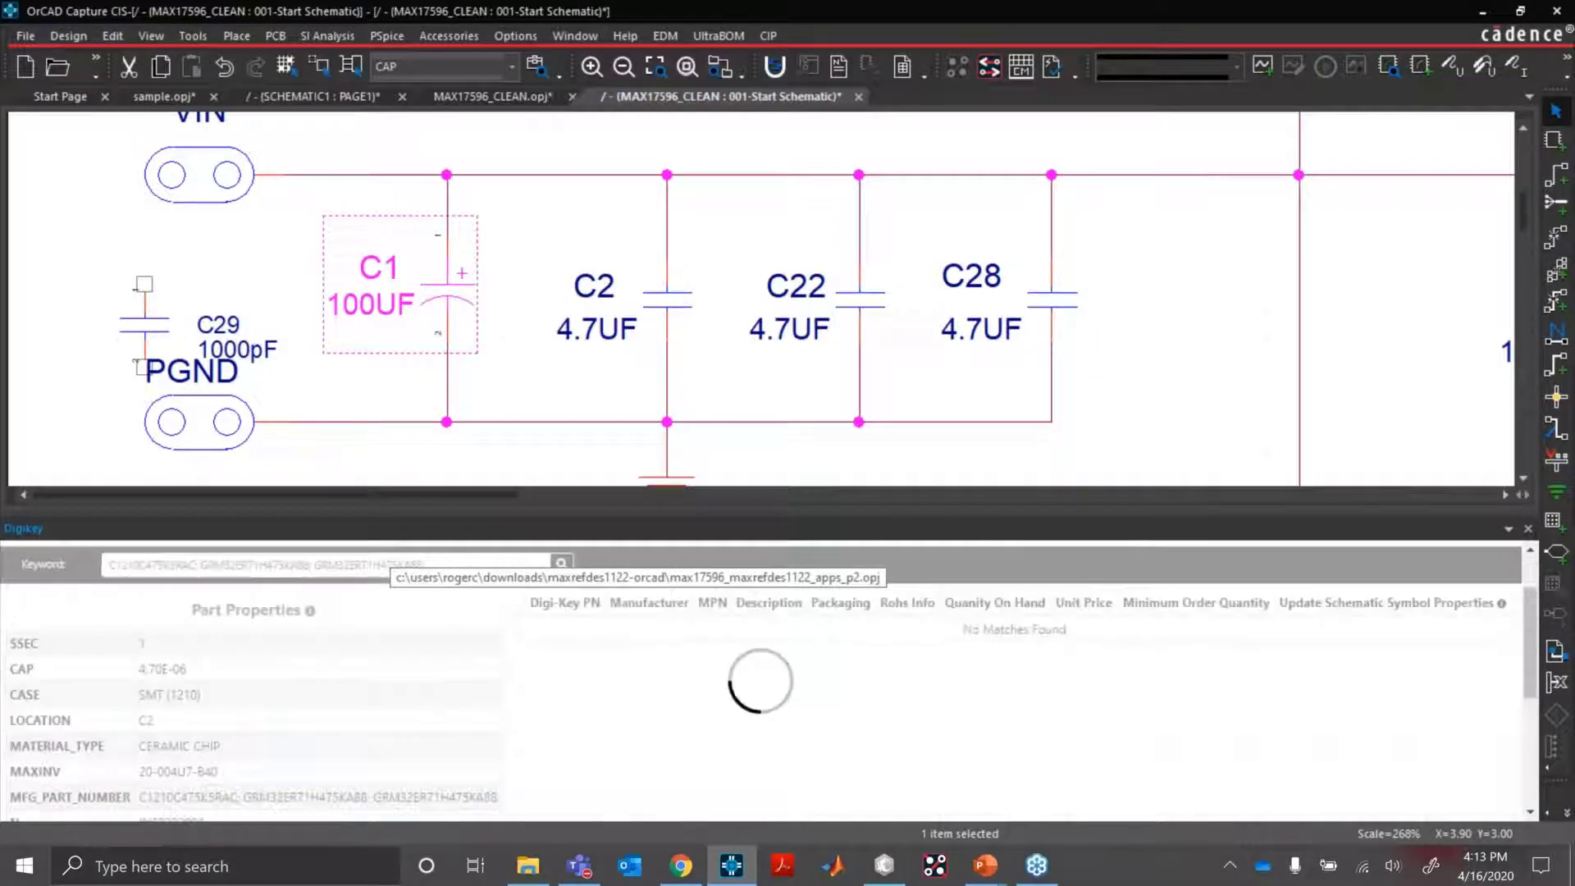
scroll(281, 697, "down", 2)
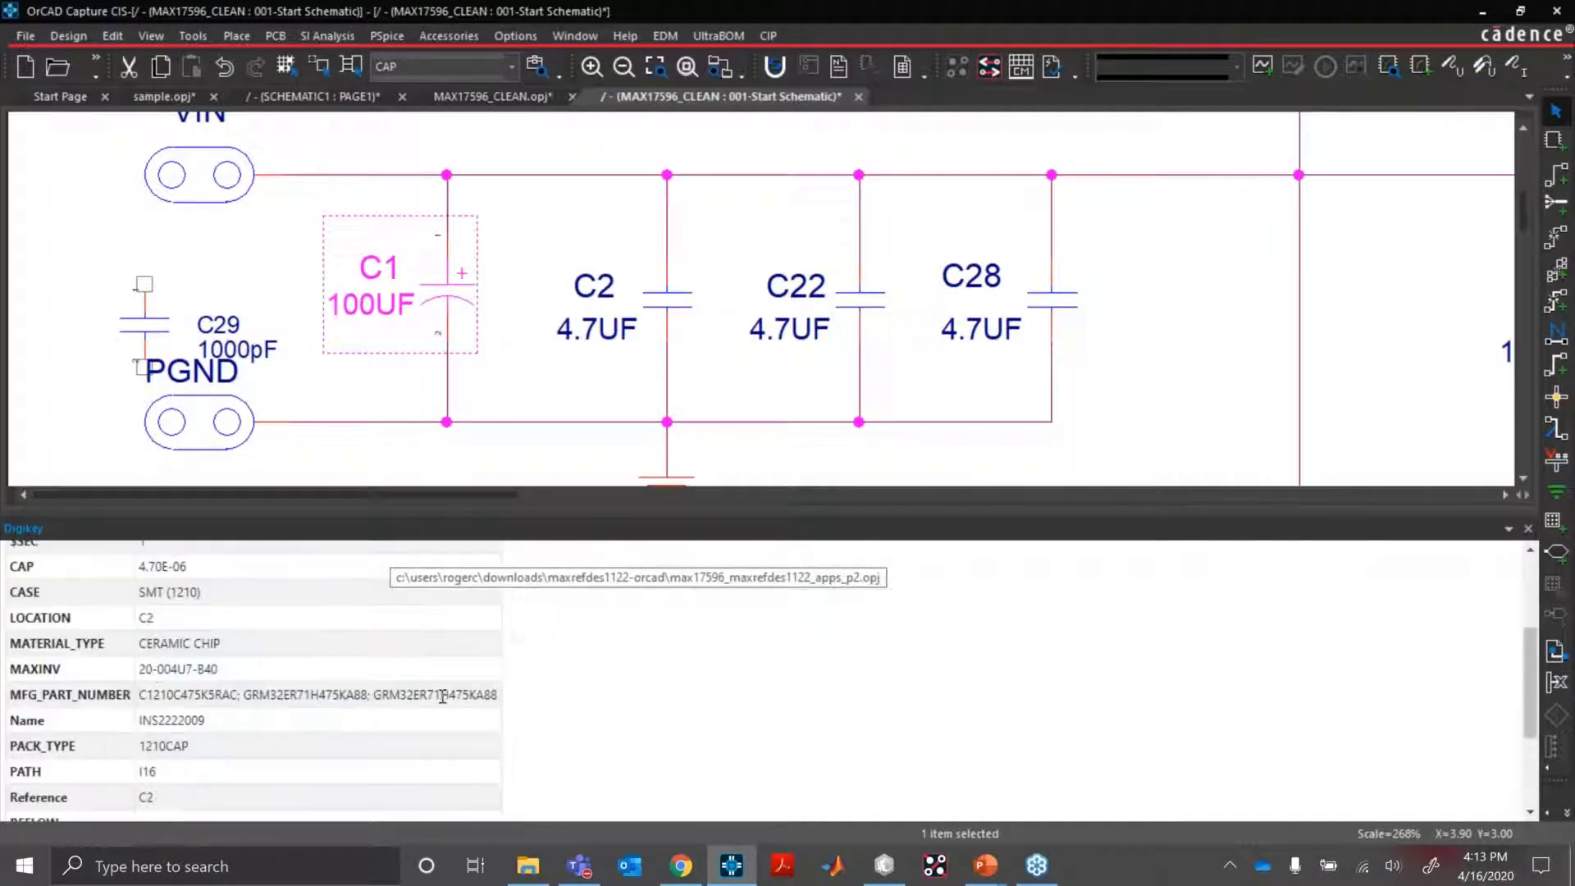
scroll(462, 700, "up", 2)
left_click(435, 564)
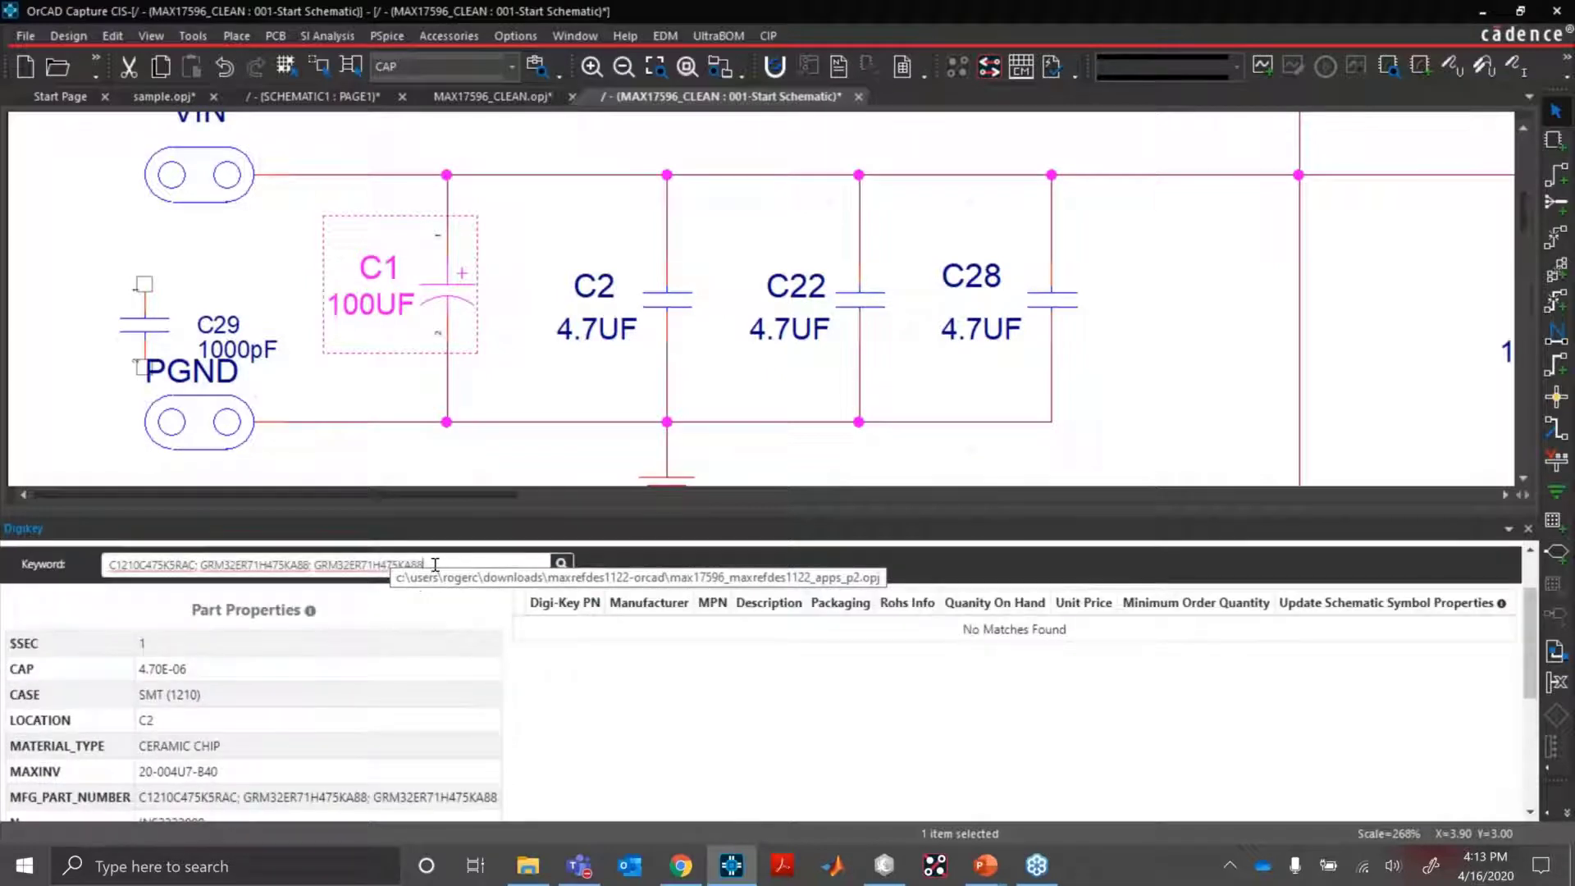
left_click_drag(432, 564, 197, 568)
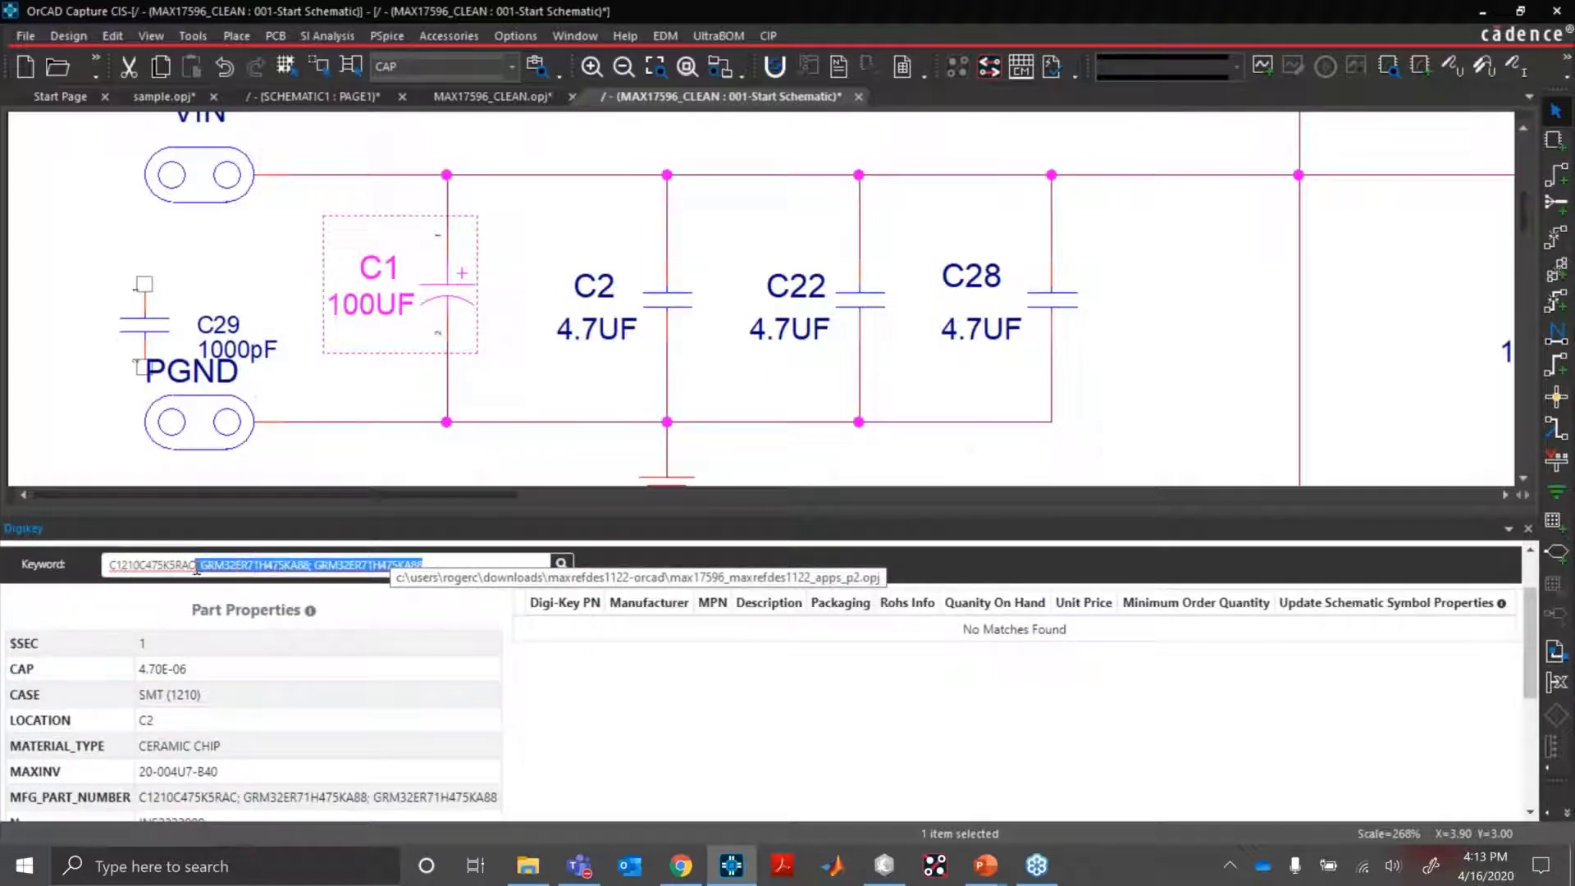
key("BackSpace")
key("Return")
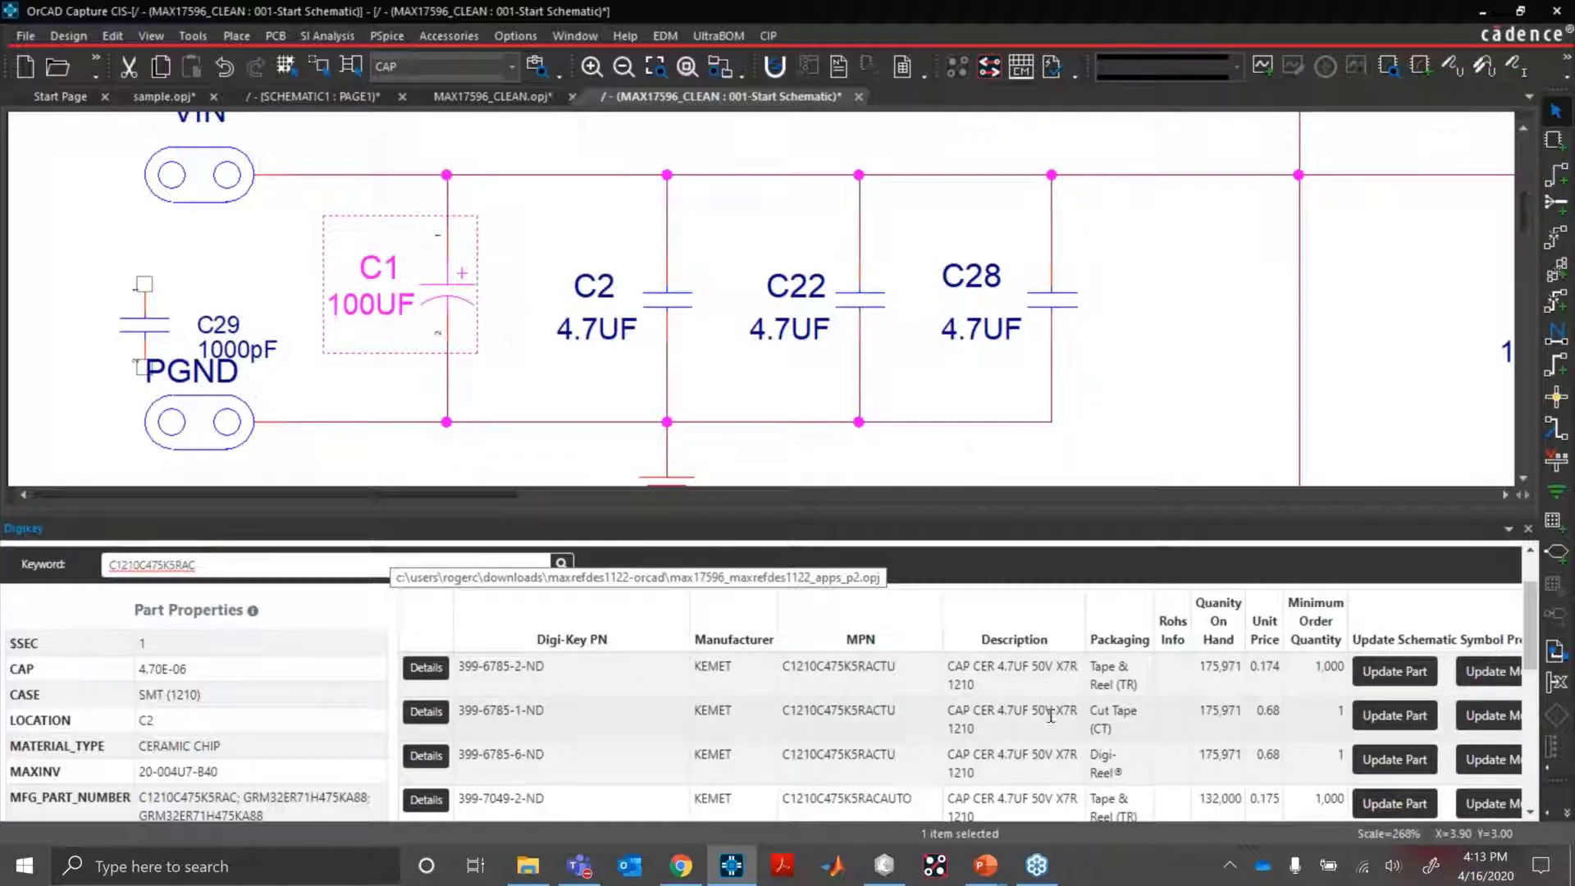
Apply the Cut Tape part 399-6785-1-ND to C2 through the multiple-part update and review the design list.
left_click(1489, 715)
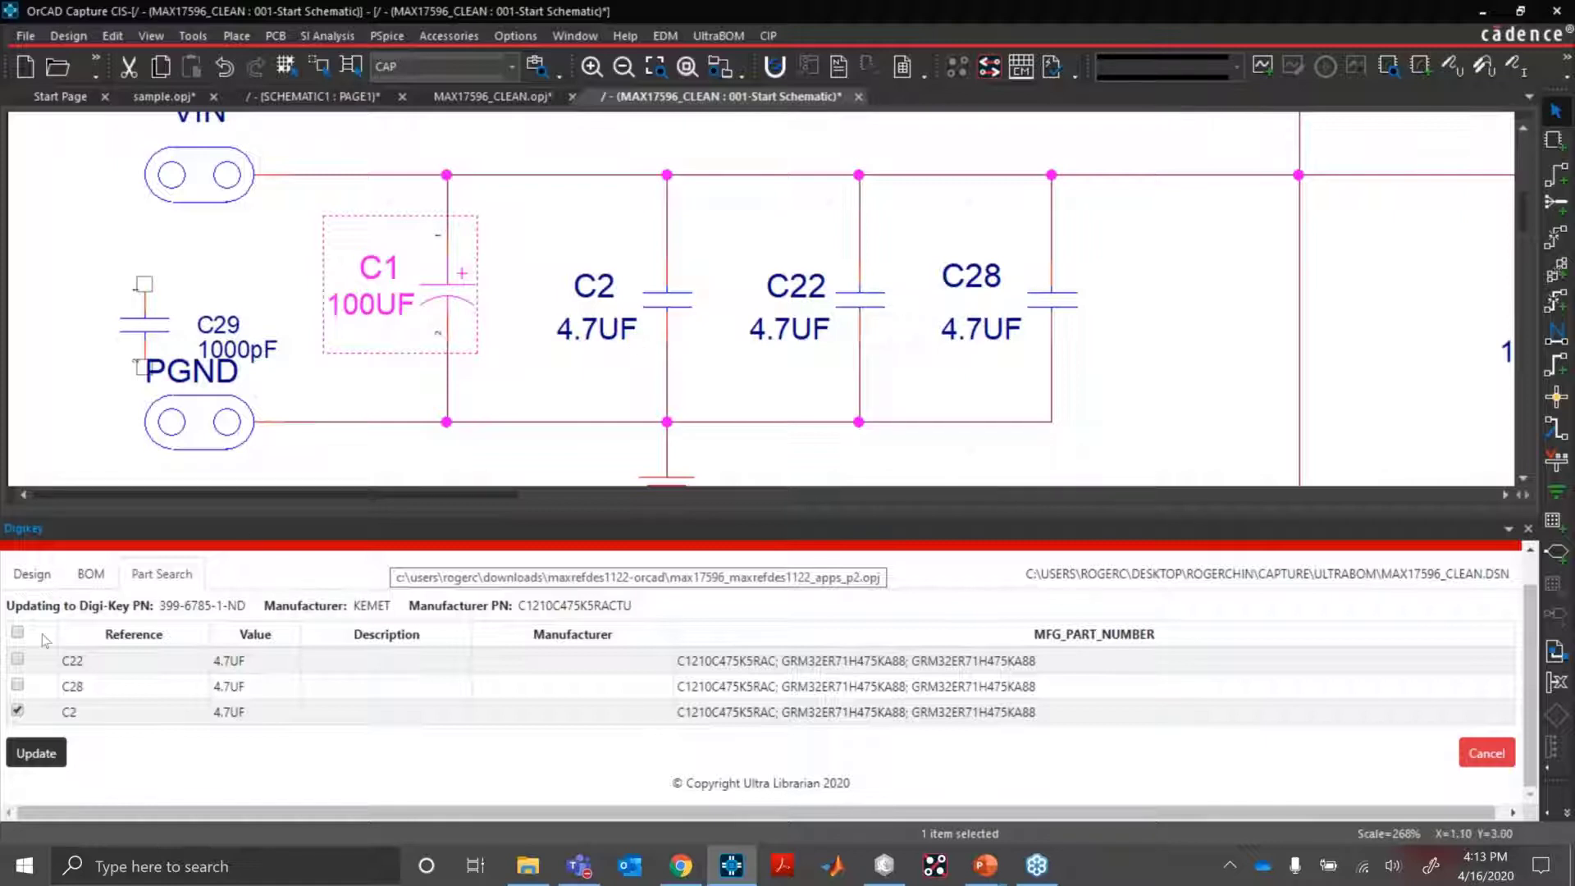
left_click(36, 753)
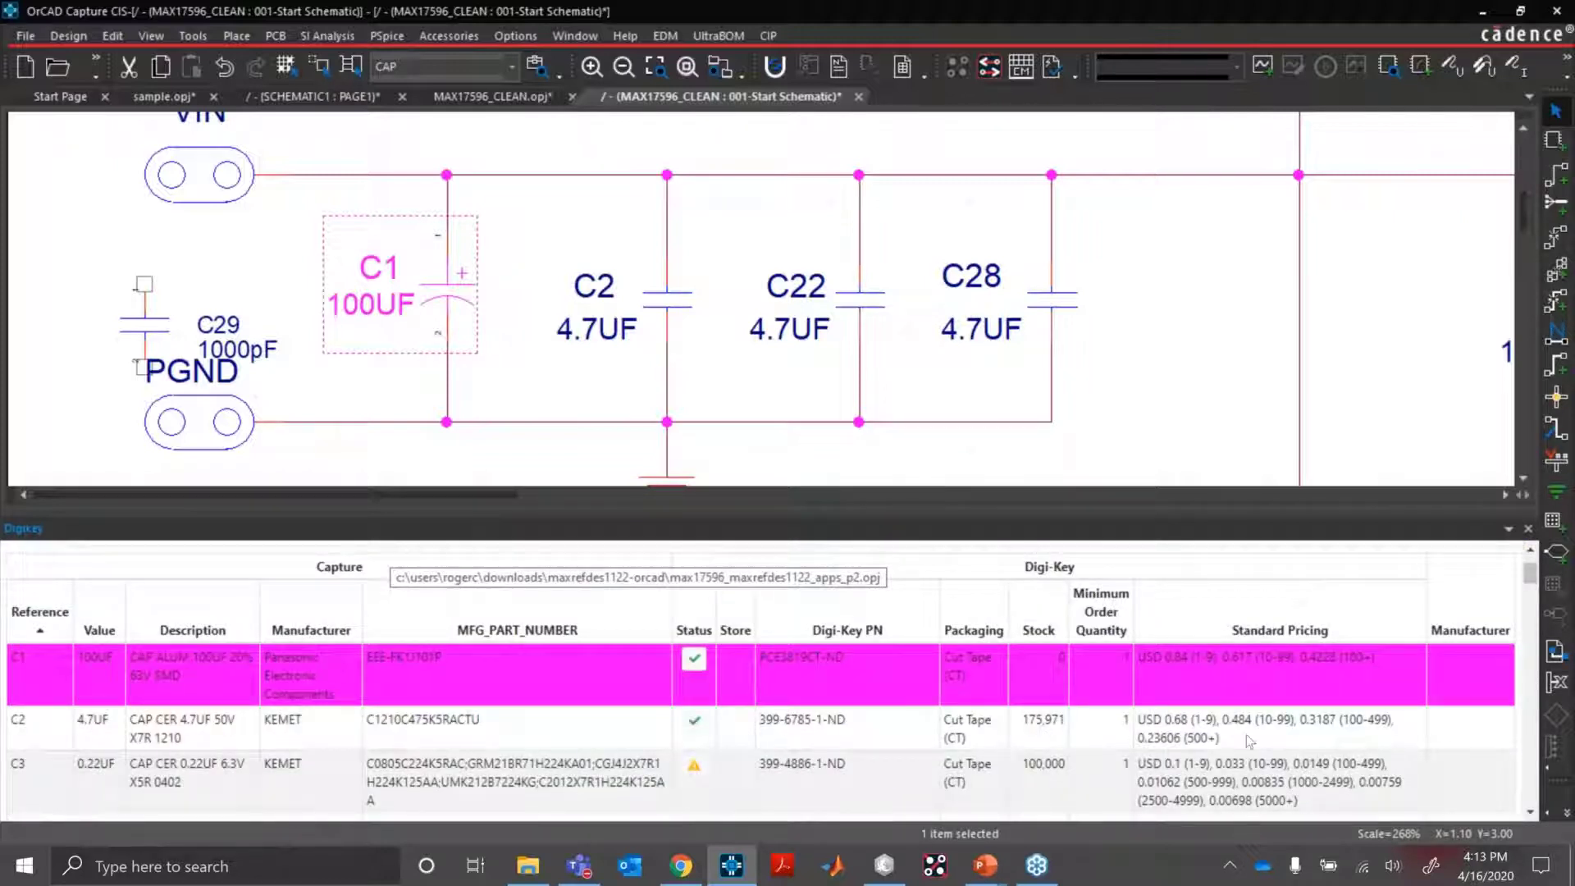
scroll(865, 741, "down", 1)
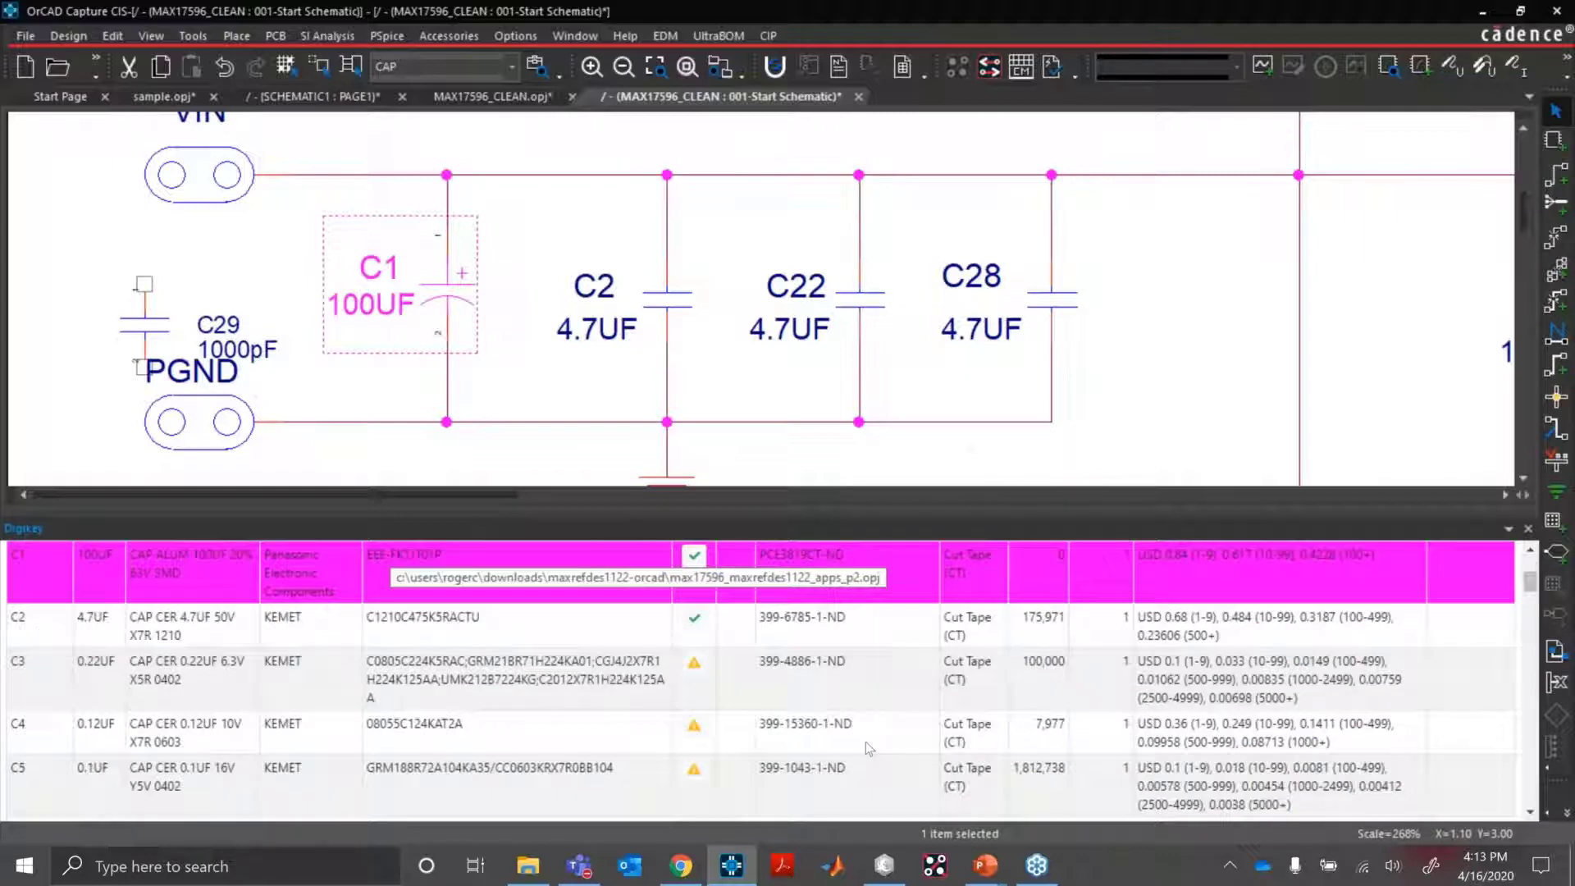
scroll(865, 742, "down", 1)
scroll(862, 733, "up", 3)
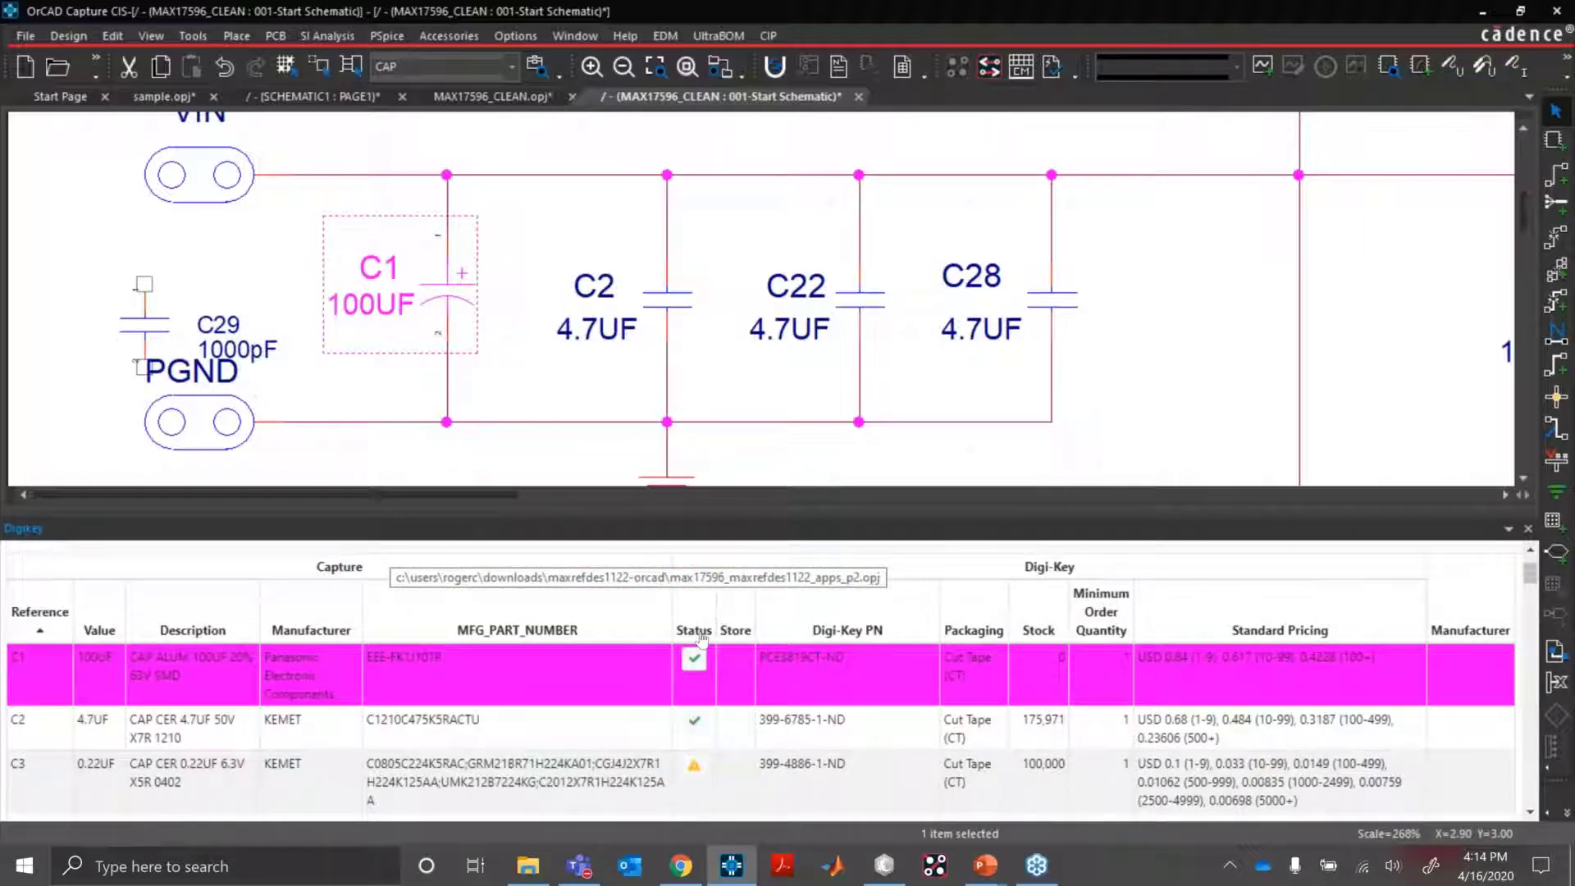
Sort the design list to show unassociated parts first and search Digi-Key for C26 using only the first part number, GRM32ER71H106KA12.
left_click(699, 633)
left_click(699, 634)
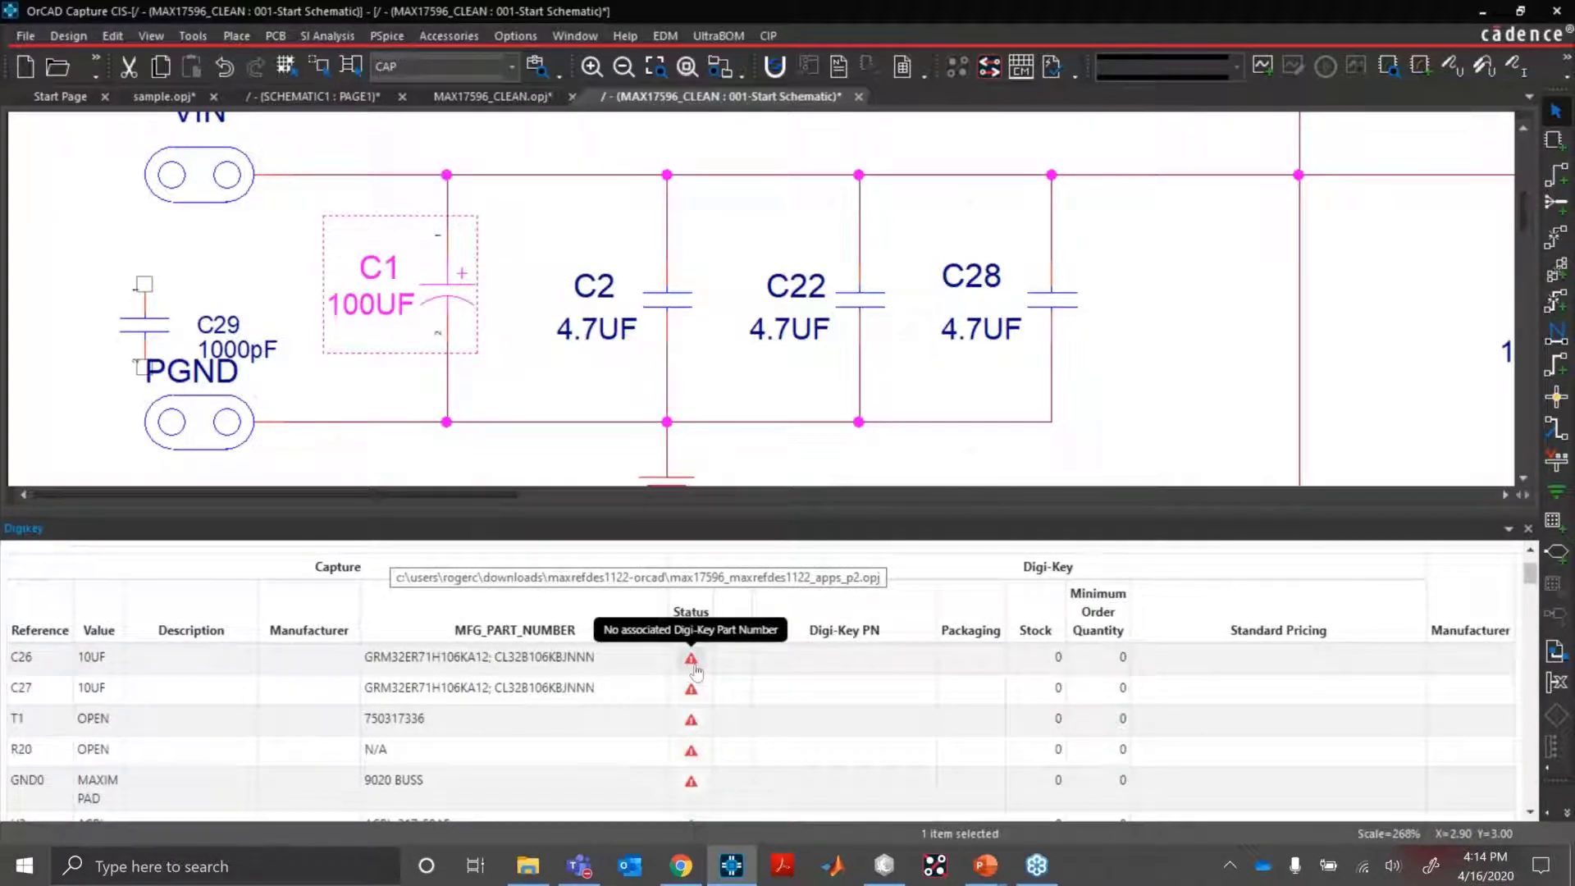
left_click(694, 668)
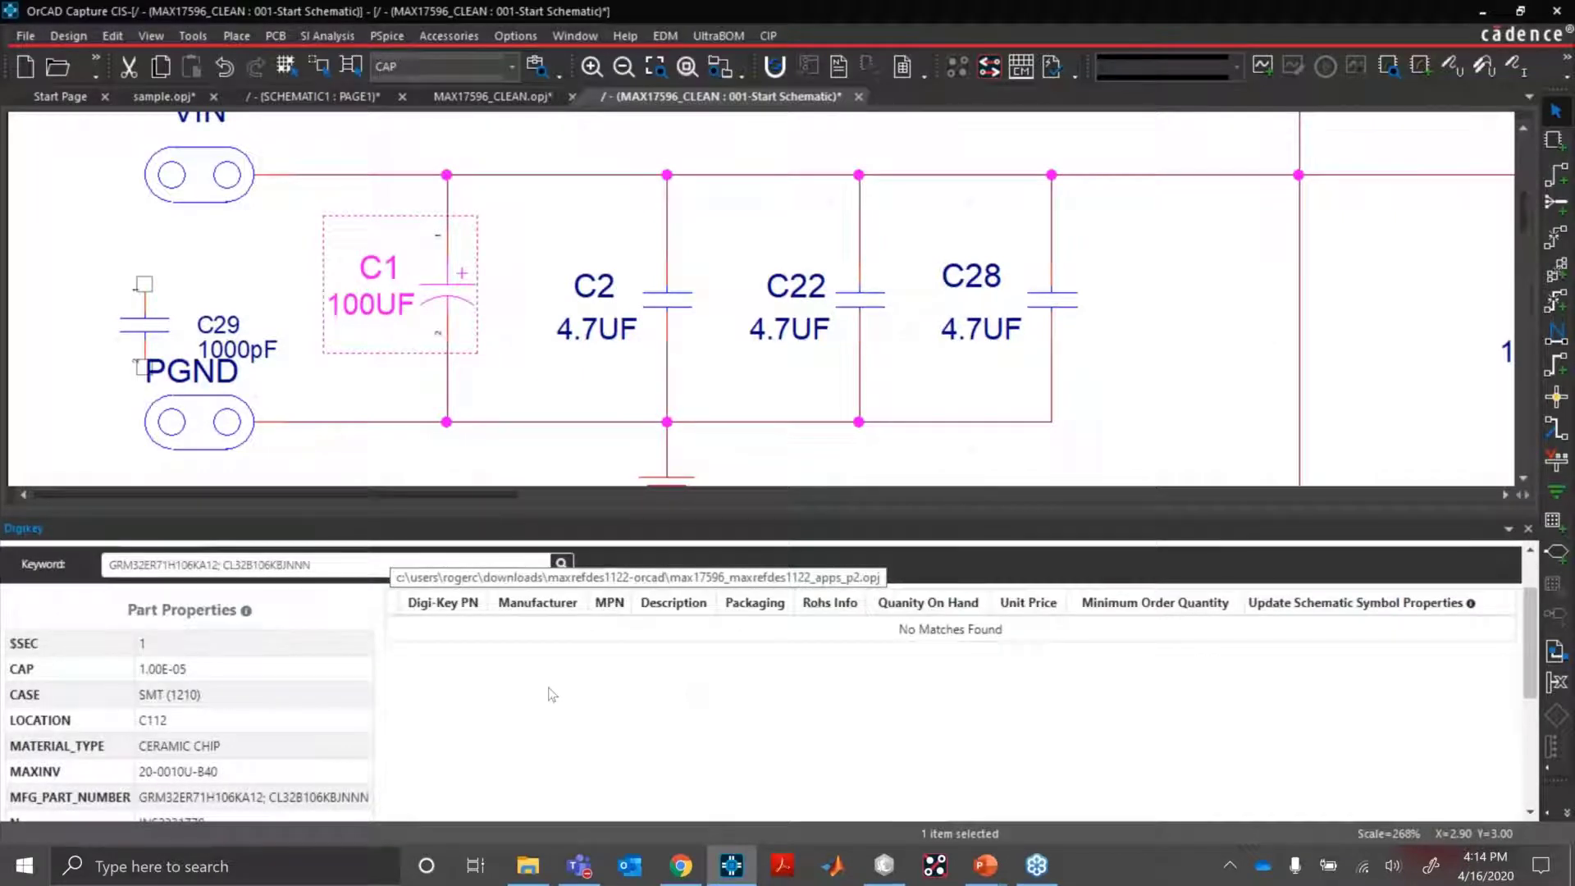
left_click_drag(312, 567, 220, 570)
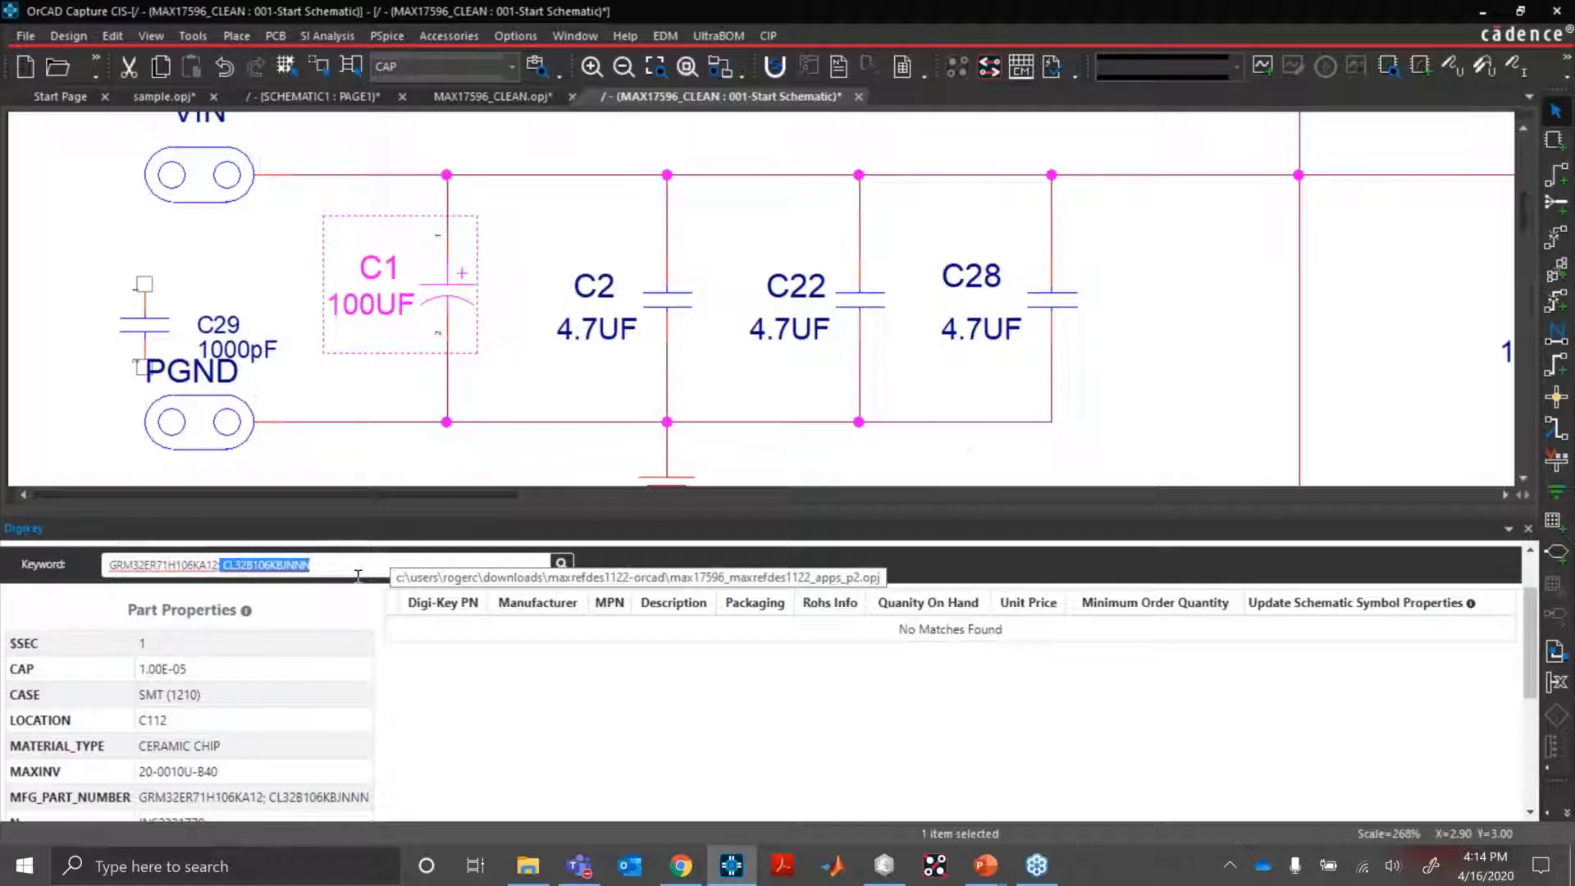
key("BackSpace")
key("BackSpace")
key("Return")
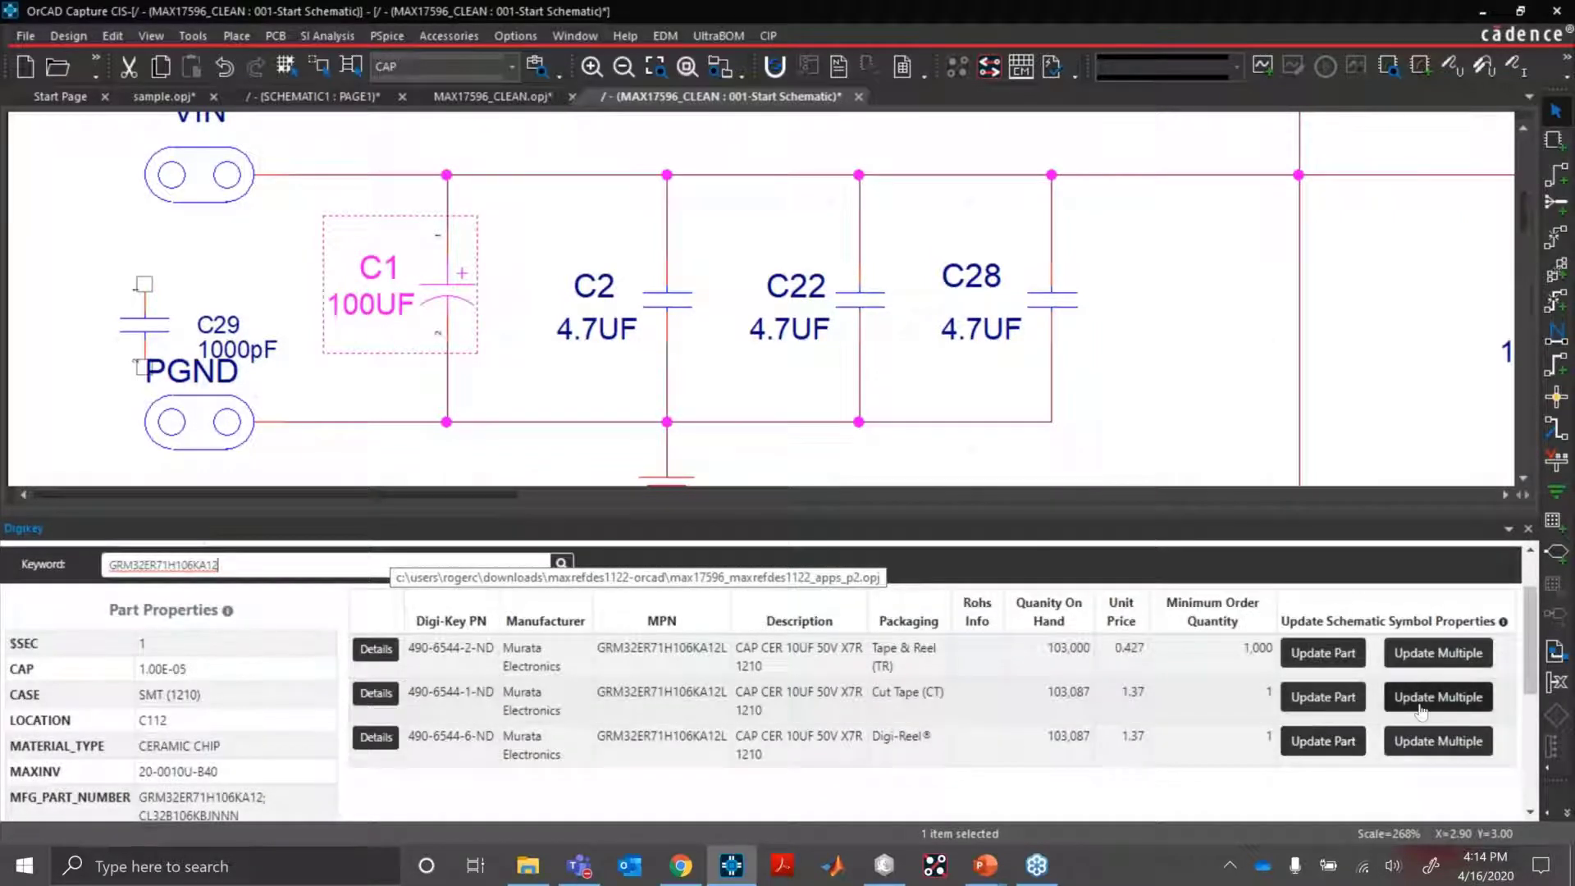
Apply the Cut Tape part 490-6544-1-ND to C26 and all the other matching 10UF capacitors through the multiple-part update.
left_click(1422, 699)
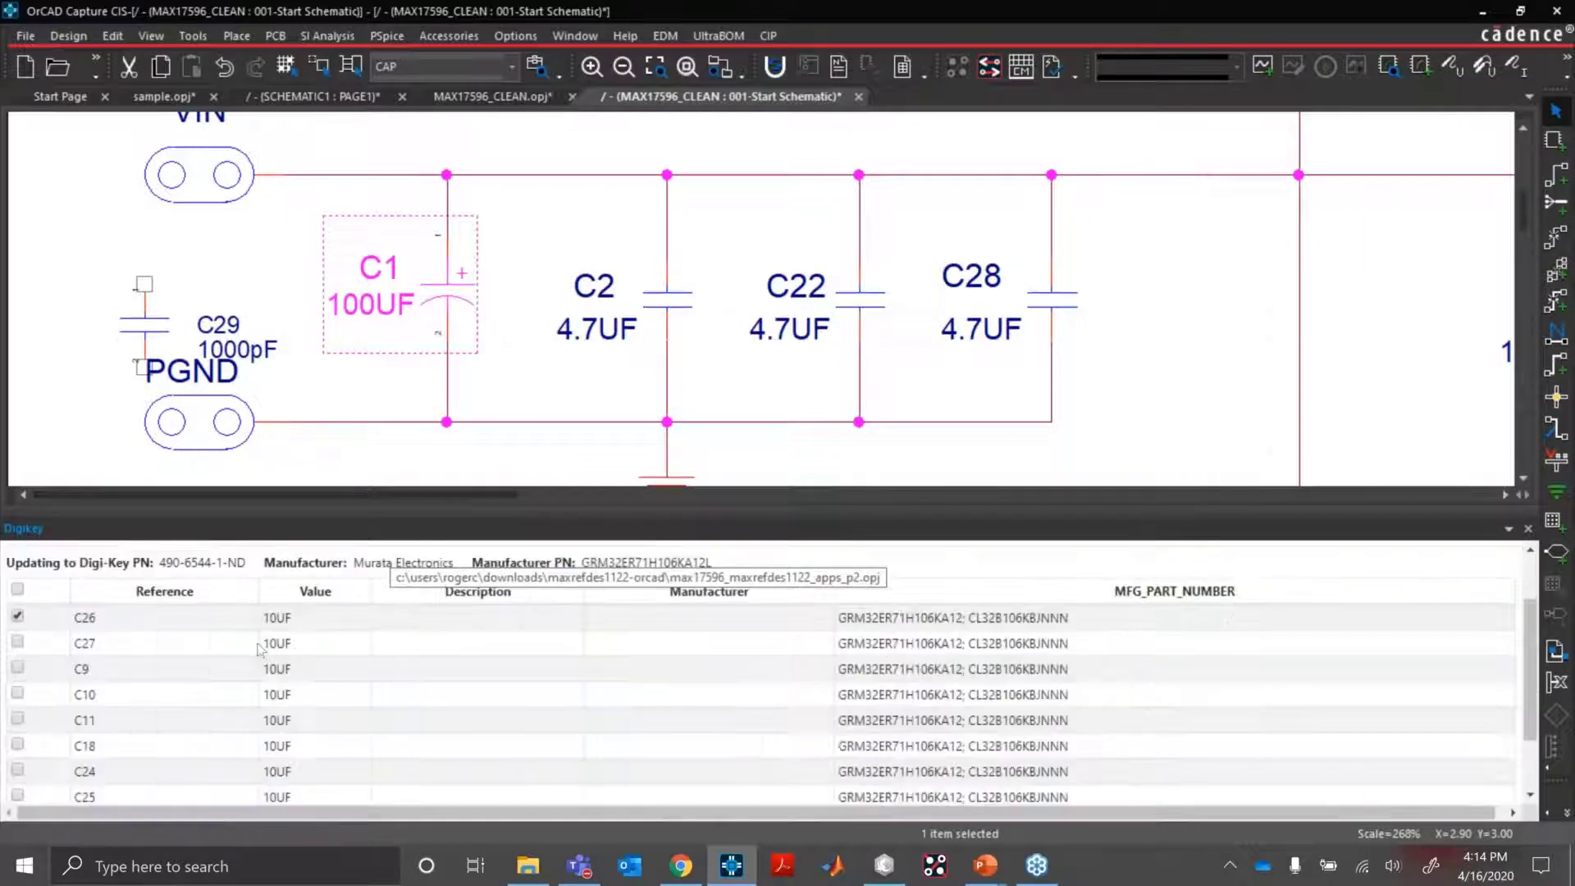
scroll(312, 741, "down", 1)
scroll(287, 584, "up", 1)
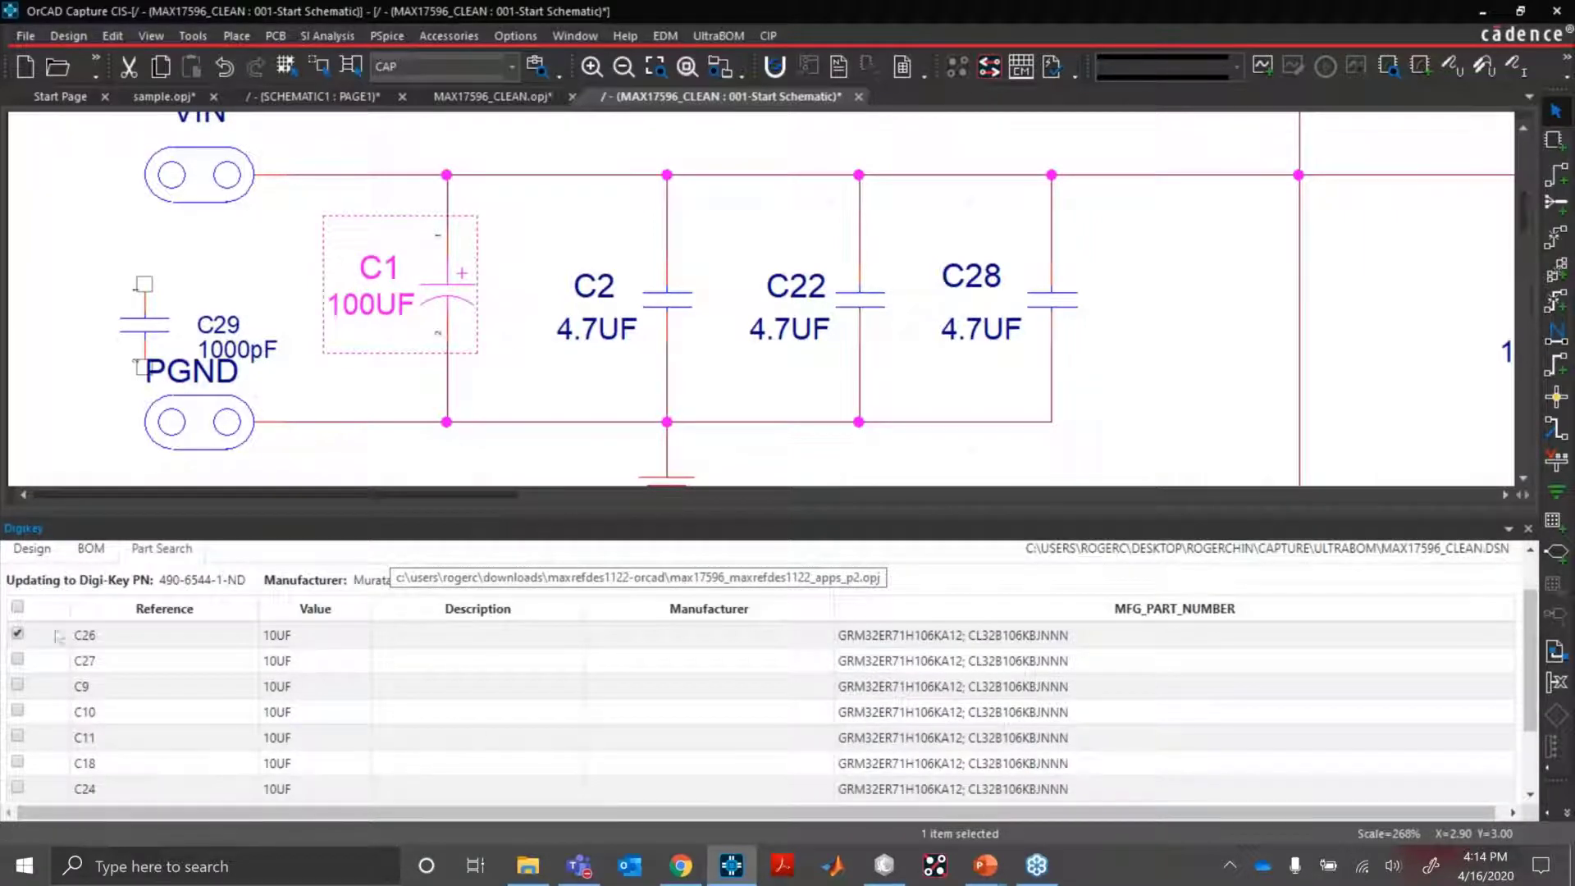
left_click(18, 607)
scroll(287, 665, "down", 1)
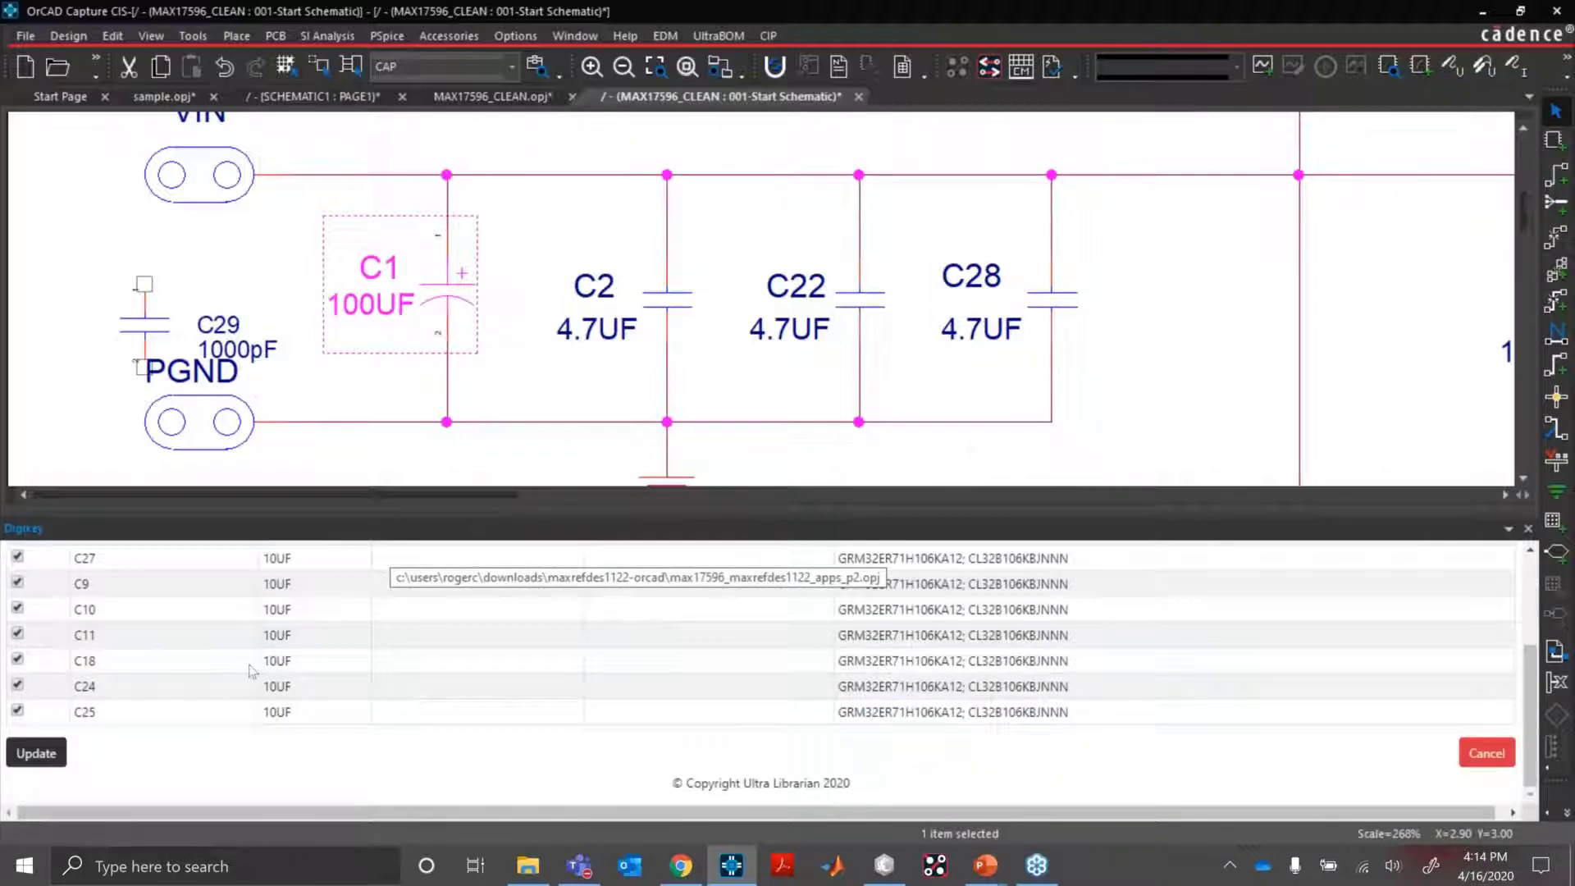
left_click(47, 753)
Sort the design list by status with unassociated parts first and cross-probe U3 to the schematic.
scroll(344, 728, "up", 5)
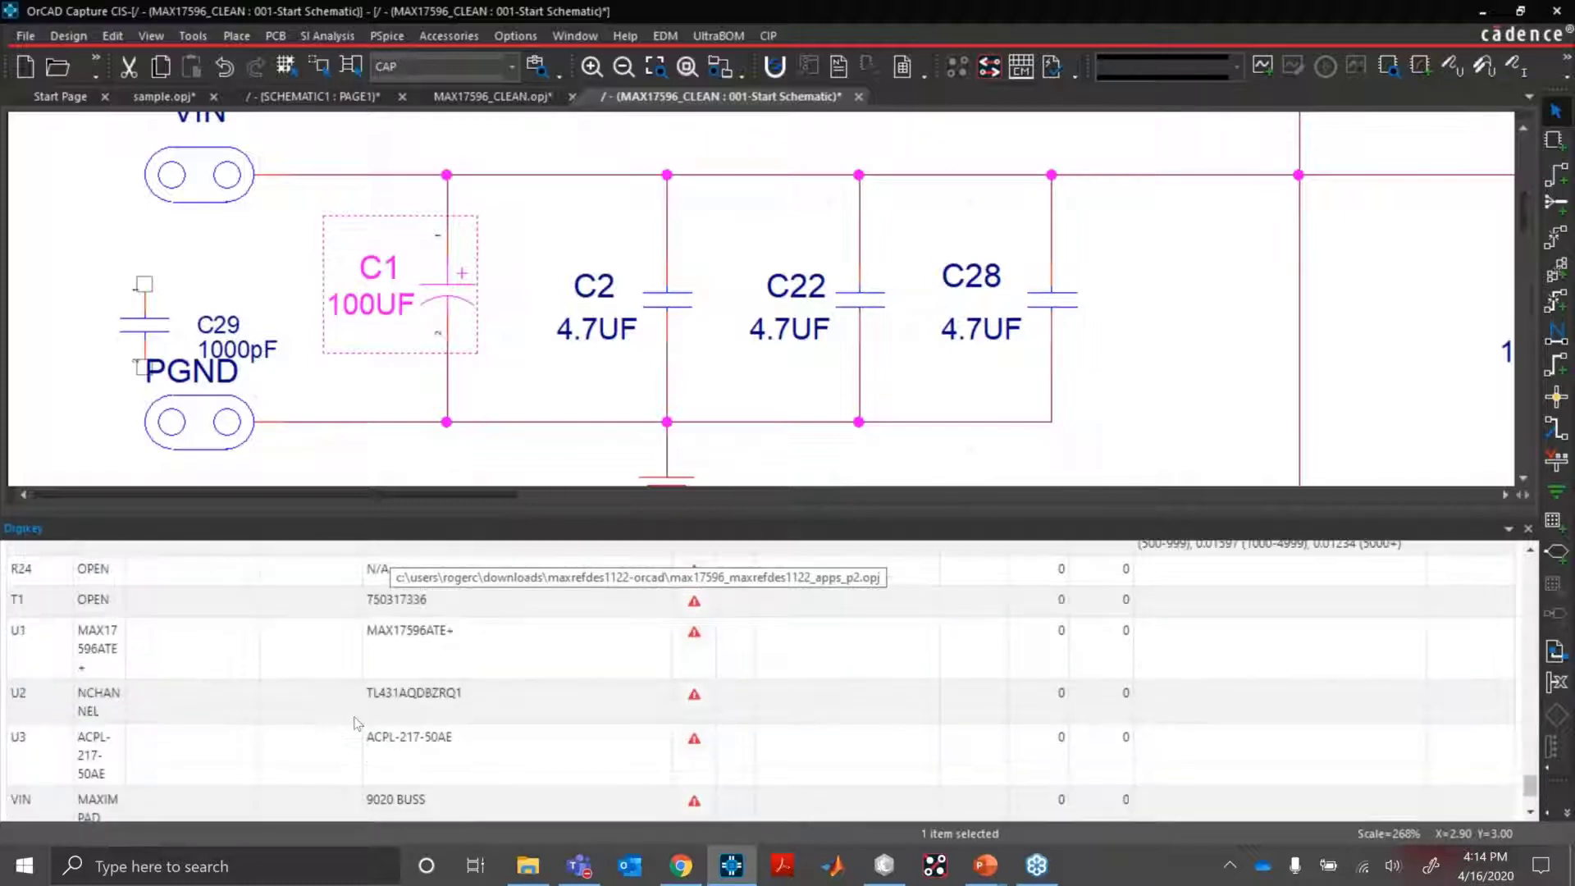
scroll(361, 724, "up", 2)
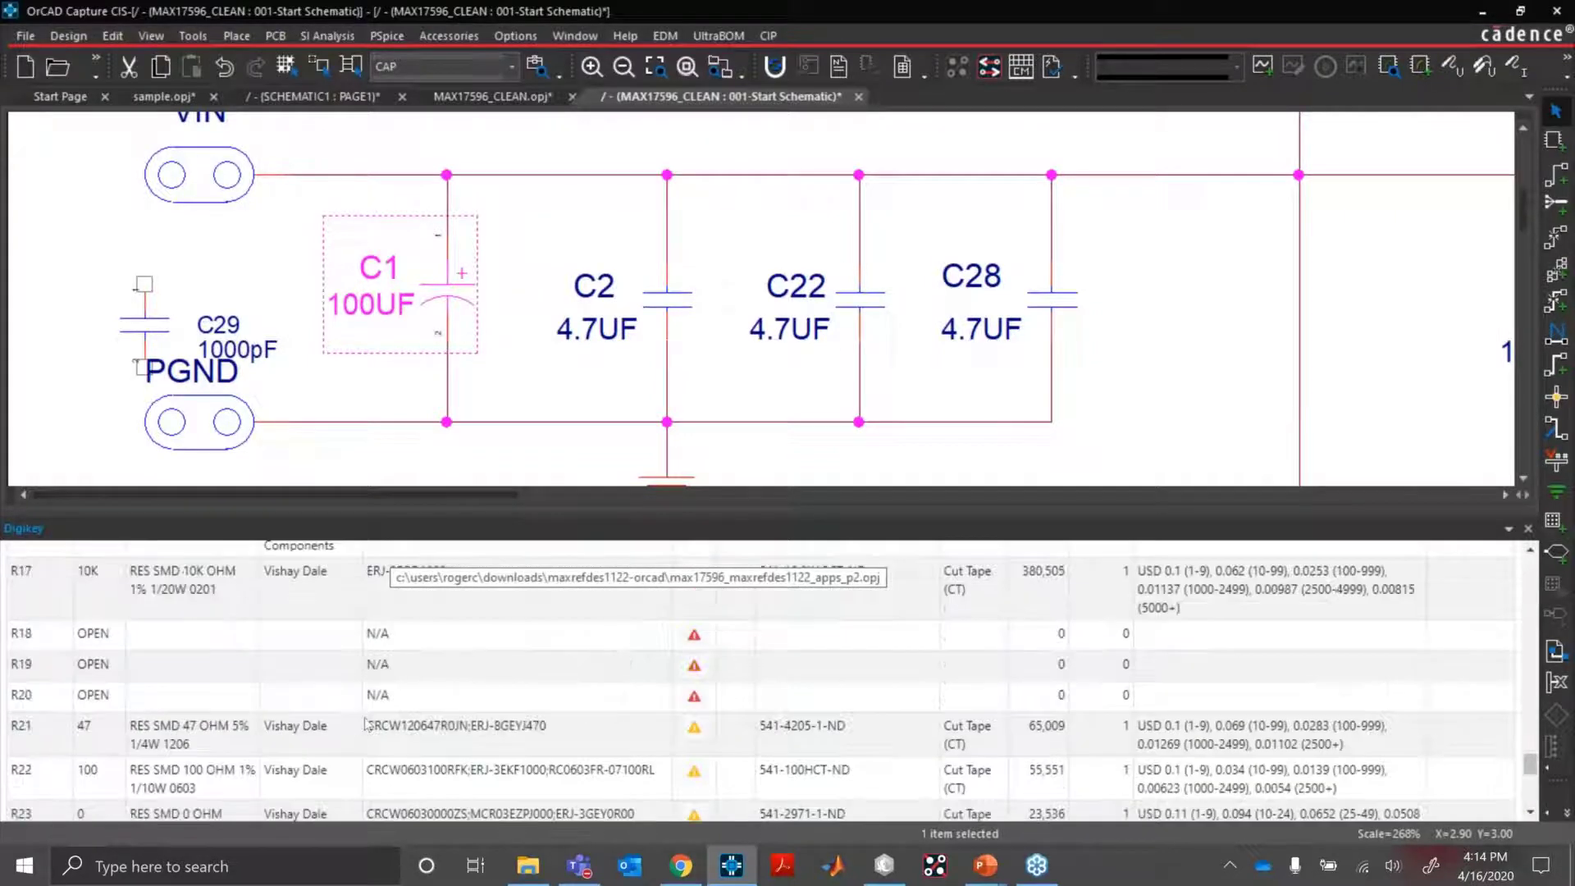
scroll(367, 724, "up", 10)
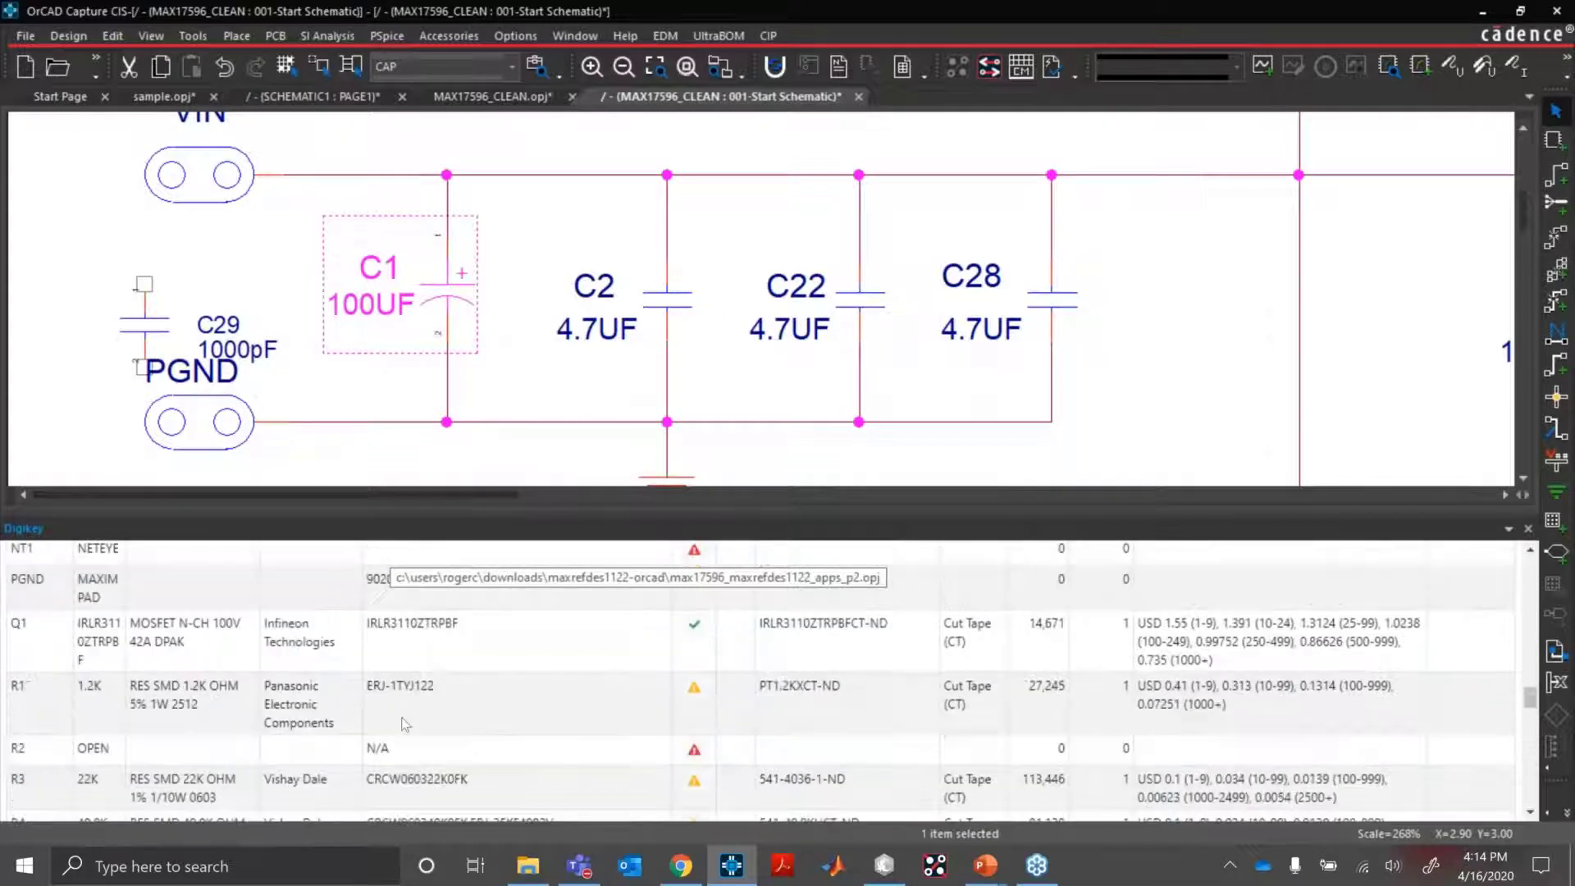
scroll(418, 730, "up", 10)
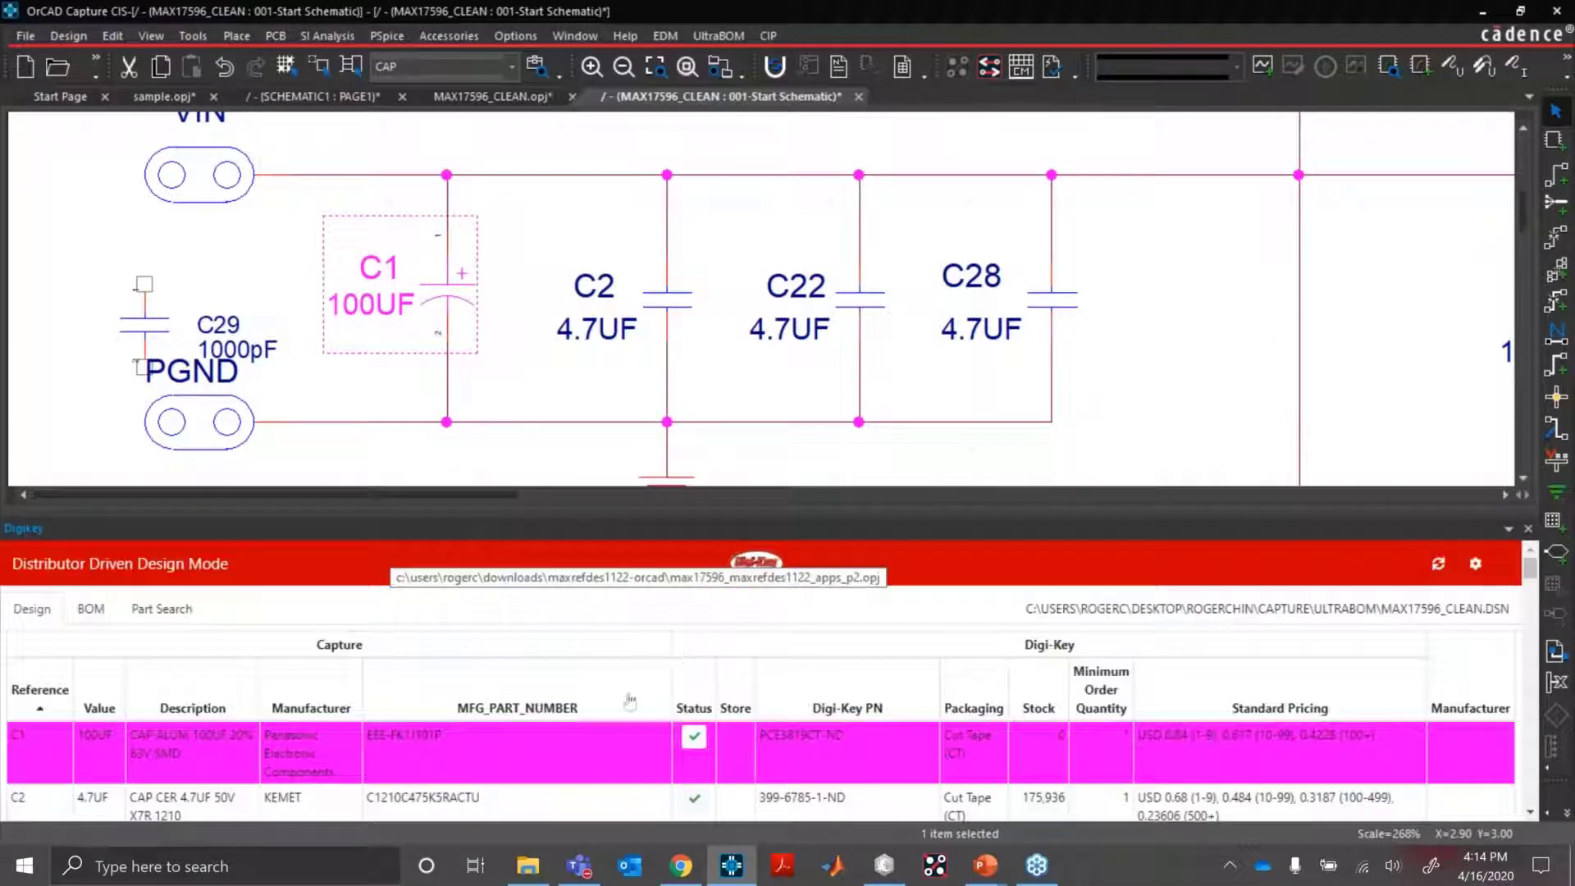
left_click(681, 707)
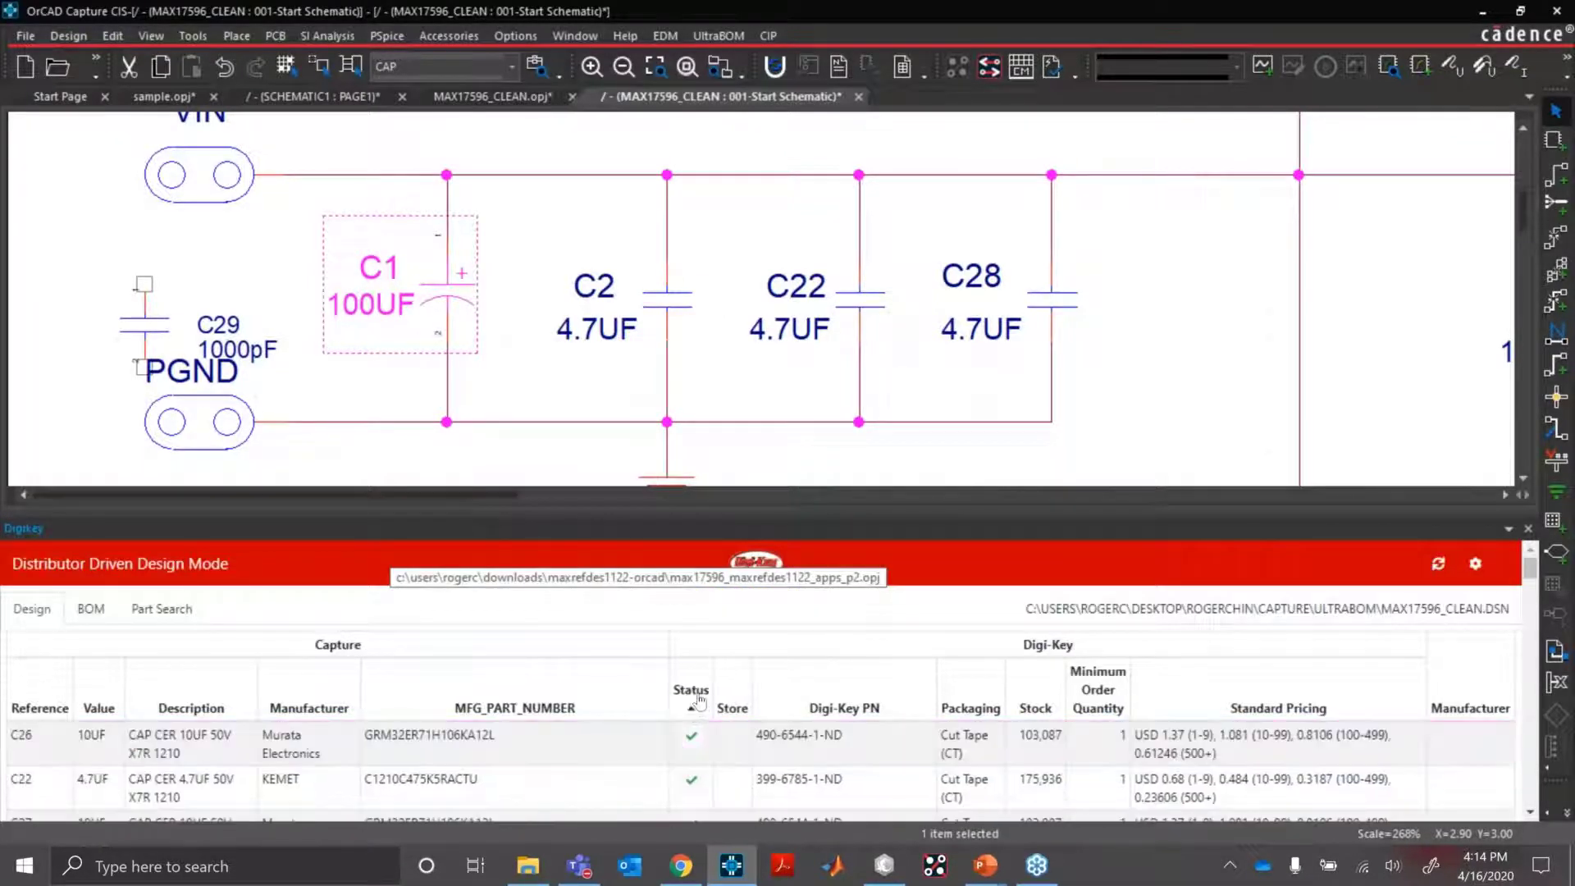
left_click(697, 708)
mouse_move(691, 770)
scroll(551, 768, "down", 1)
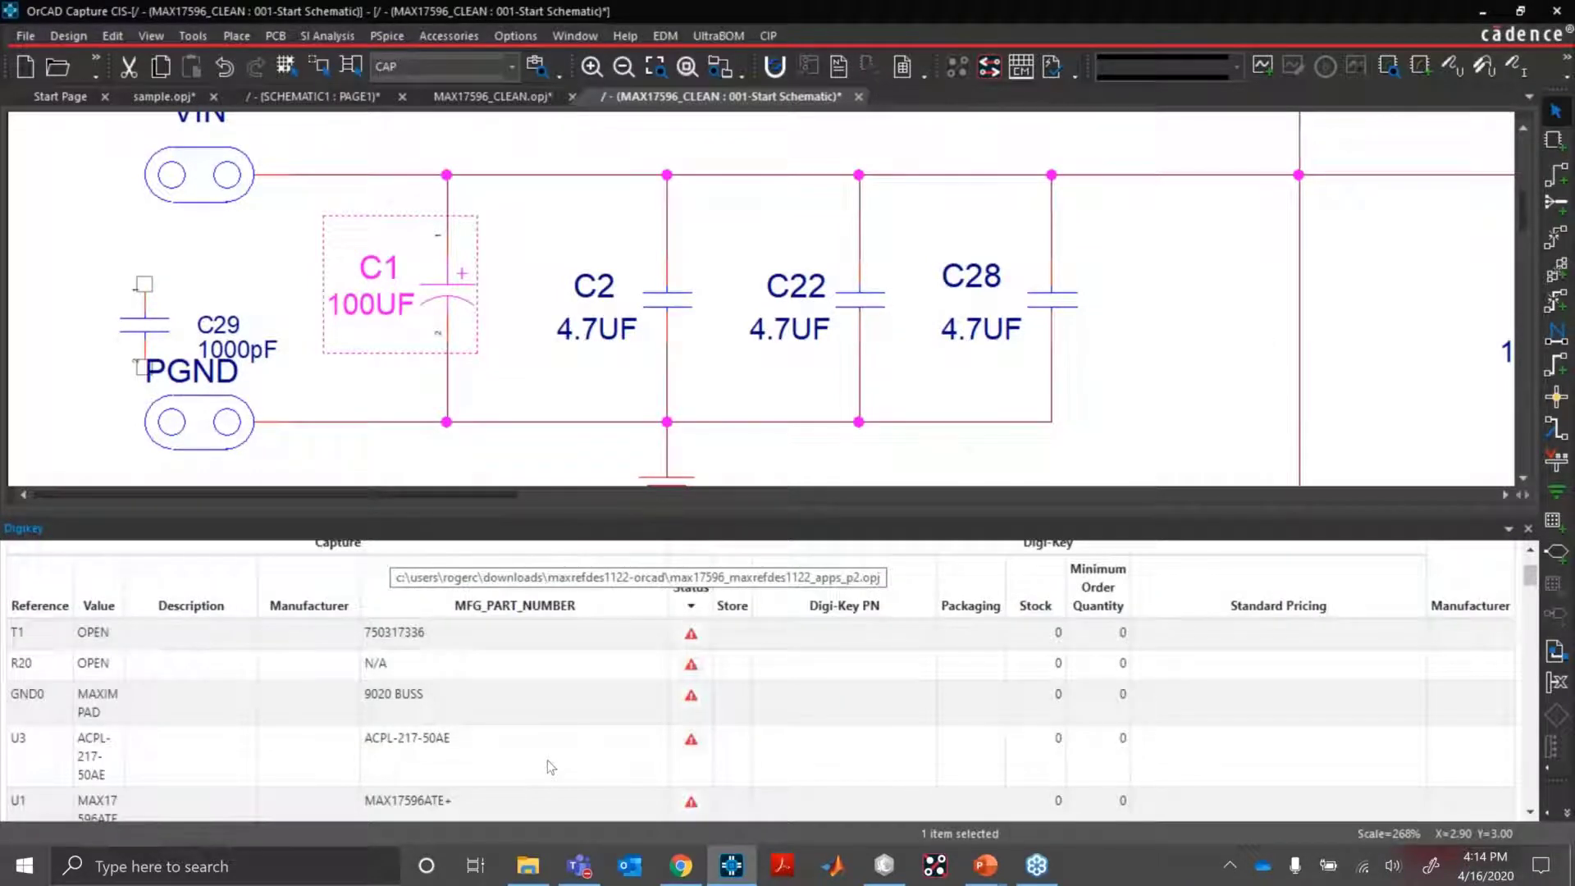
right_click(460, 760)
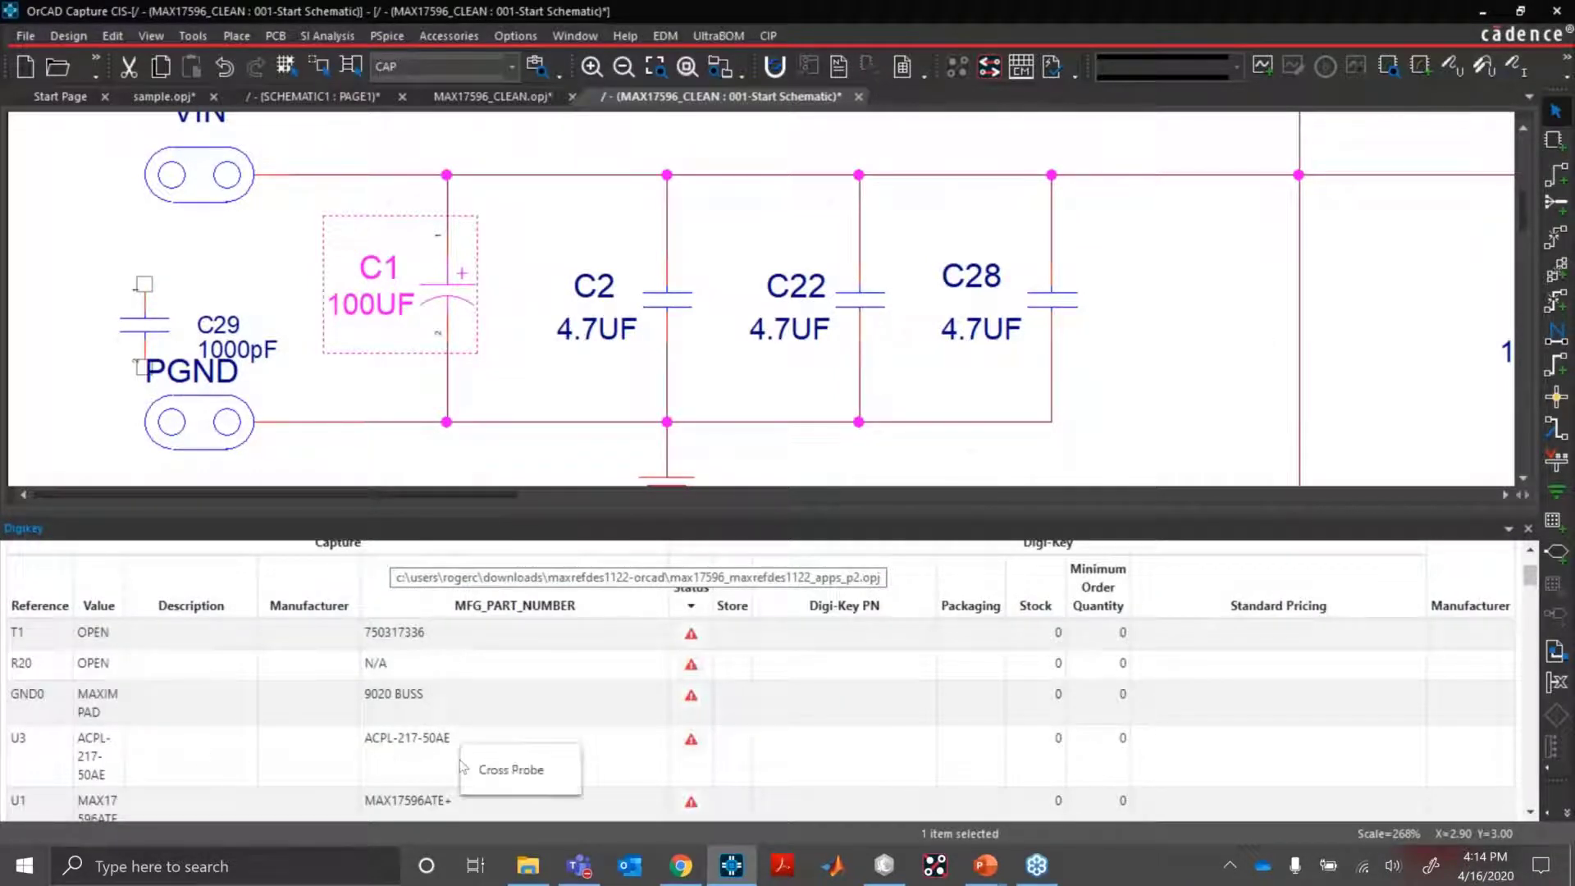
left_click(500, 770)
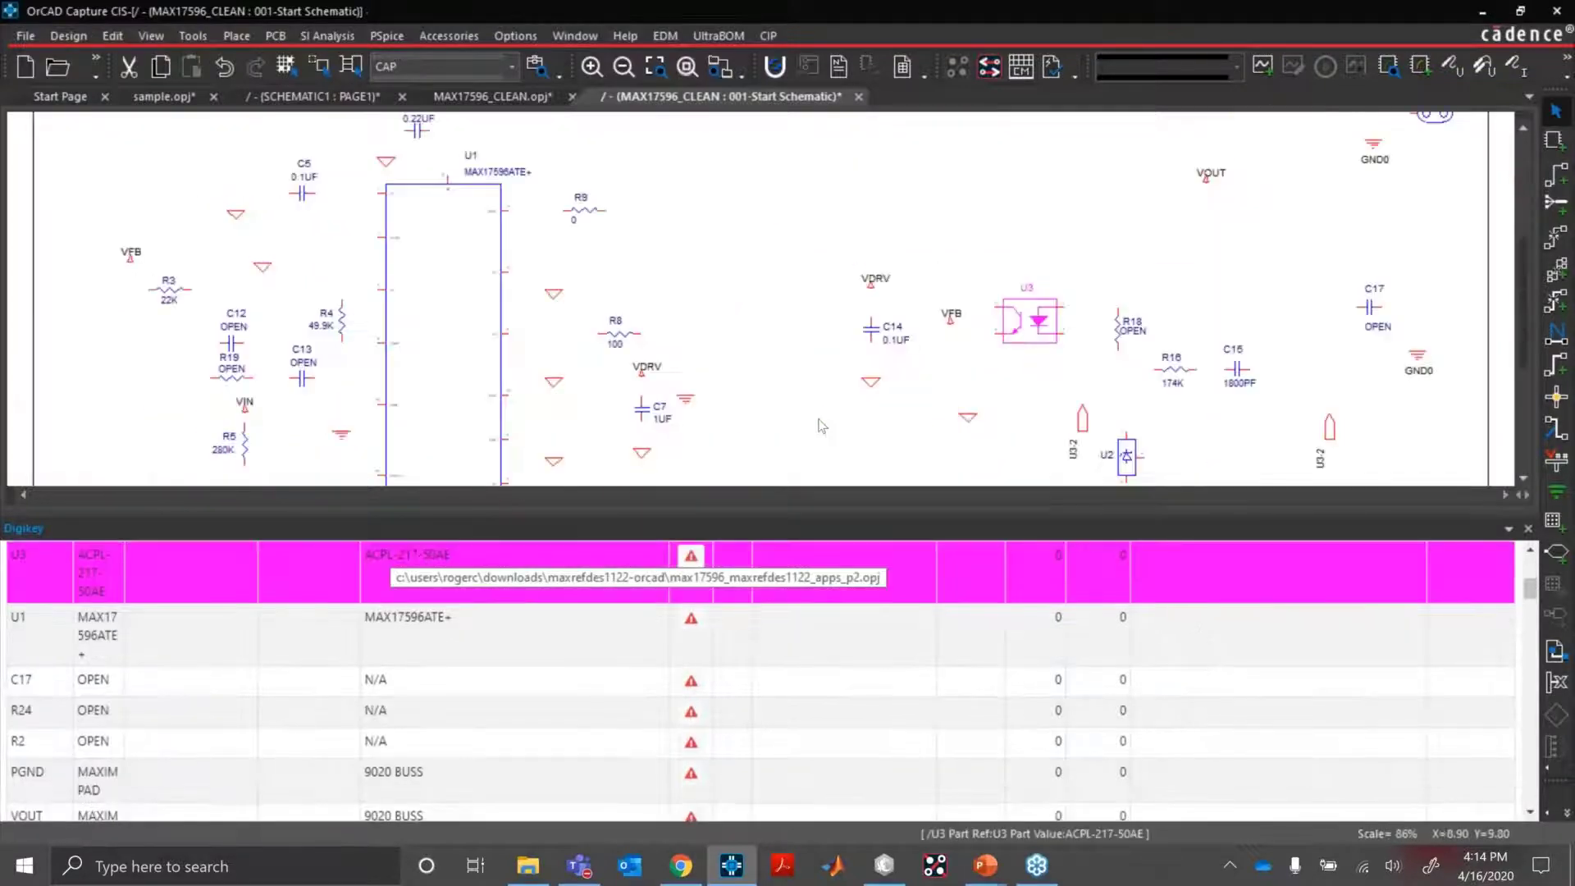
Search Digi-Key for U3's part number and update U3 with the Cut Tape part 516-2892-1-ND.
left_click(691, 557)
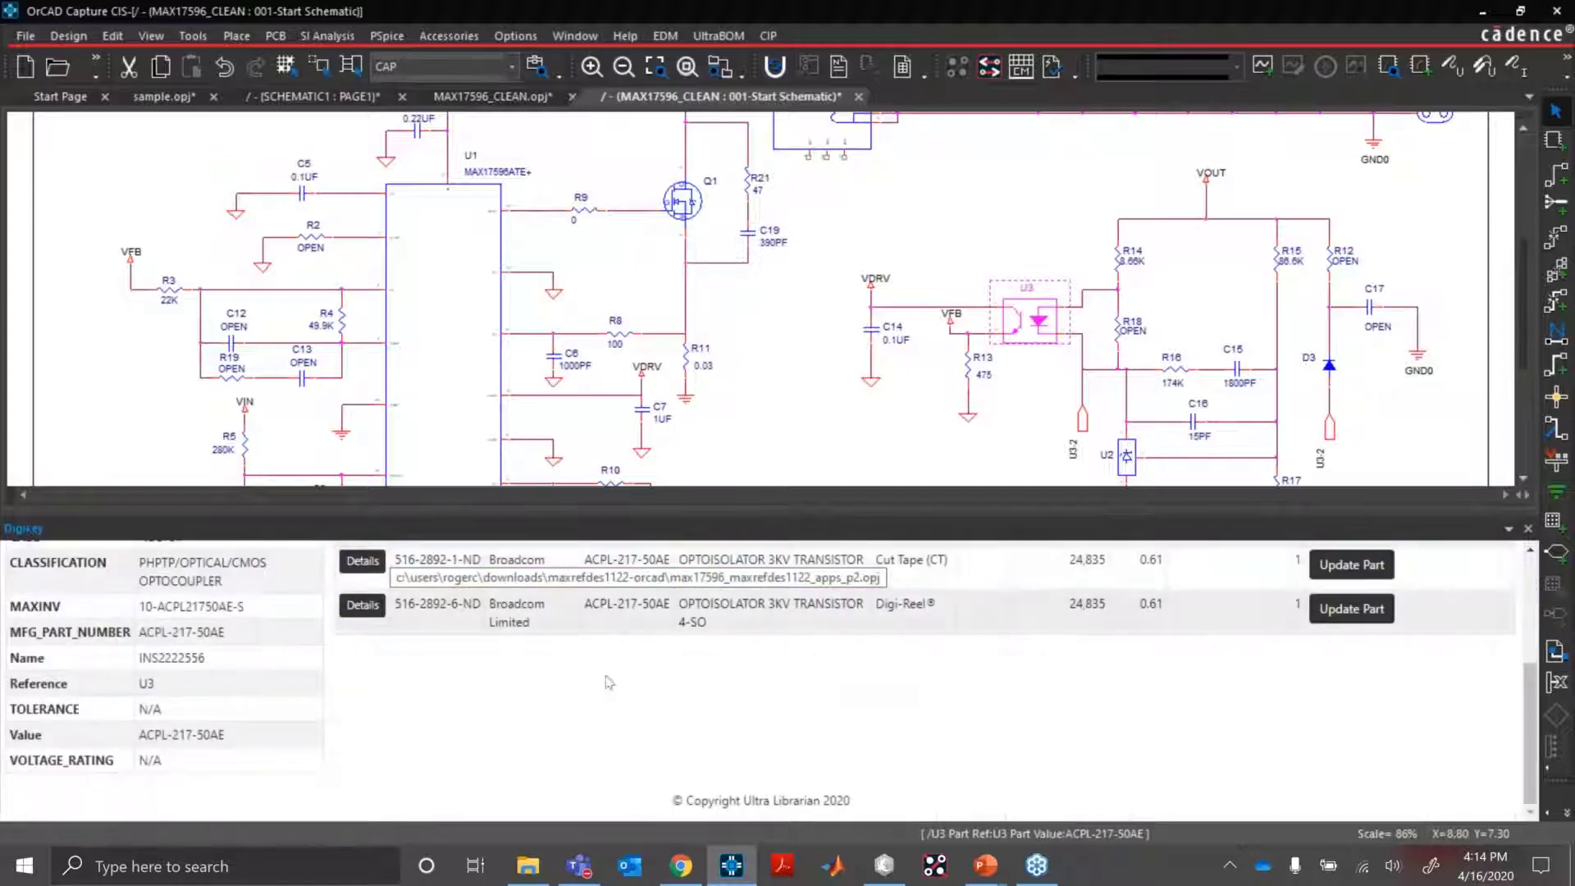
scroll(611, 704, "up", 3)
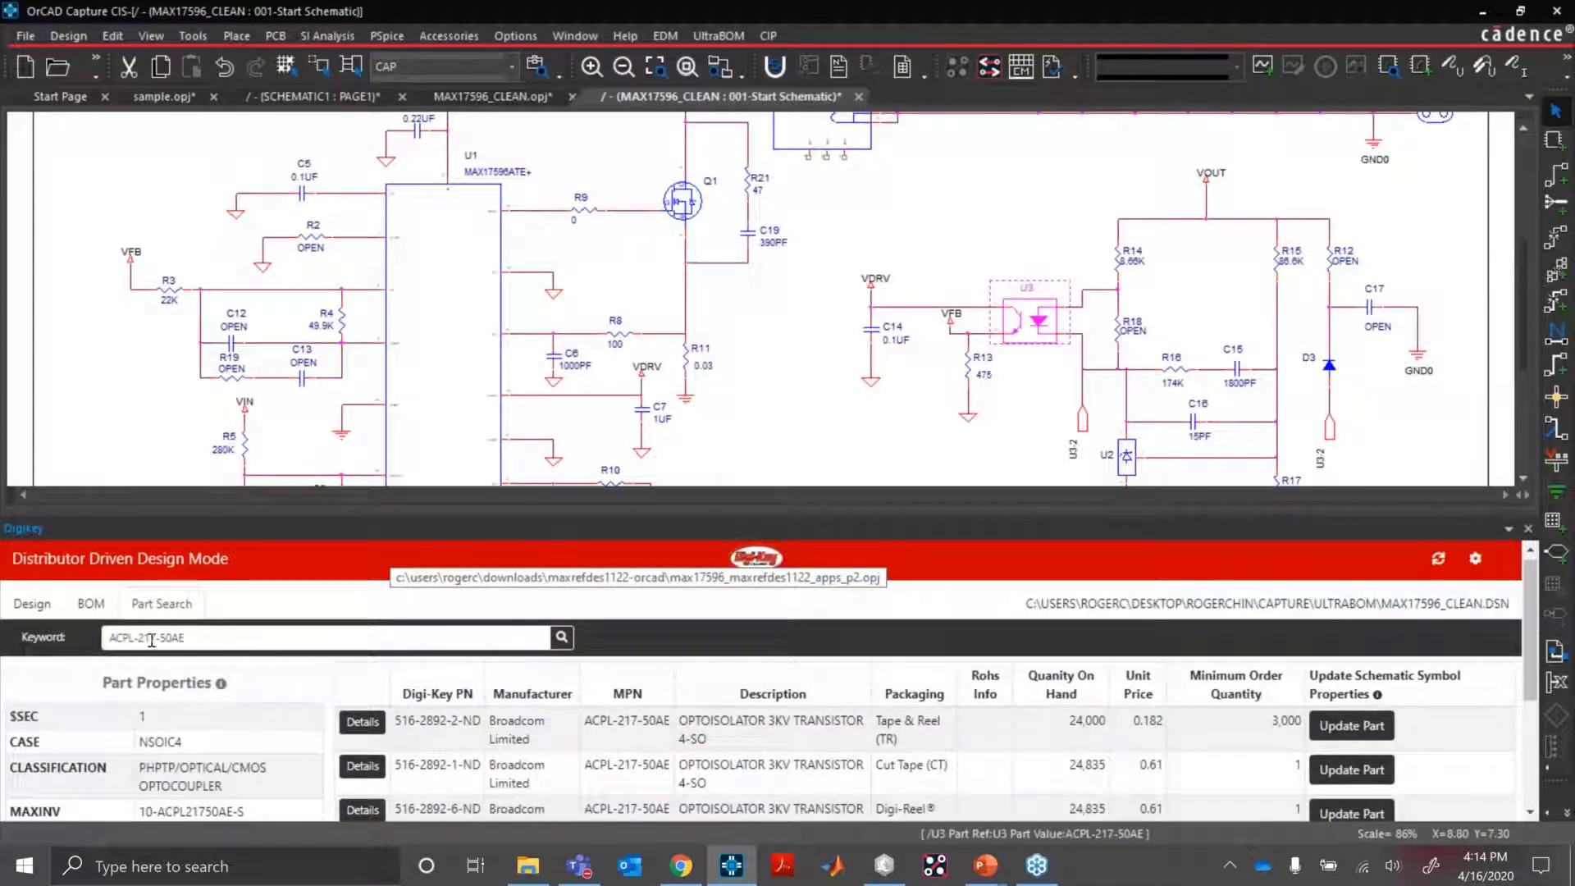
scroll(394, 644, "down", 3)
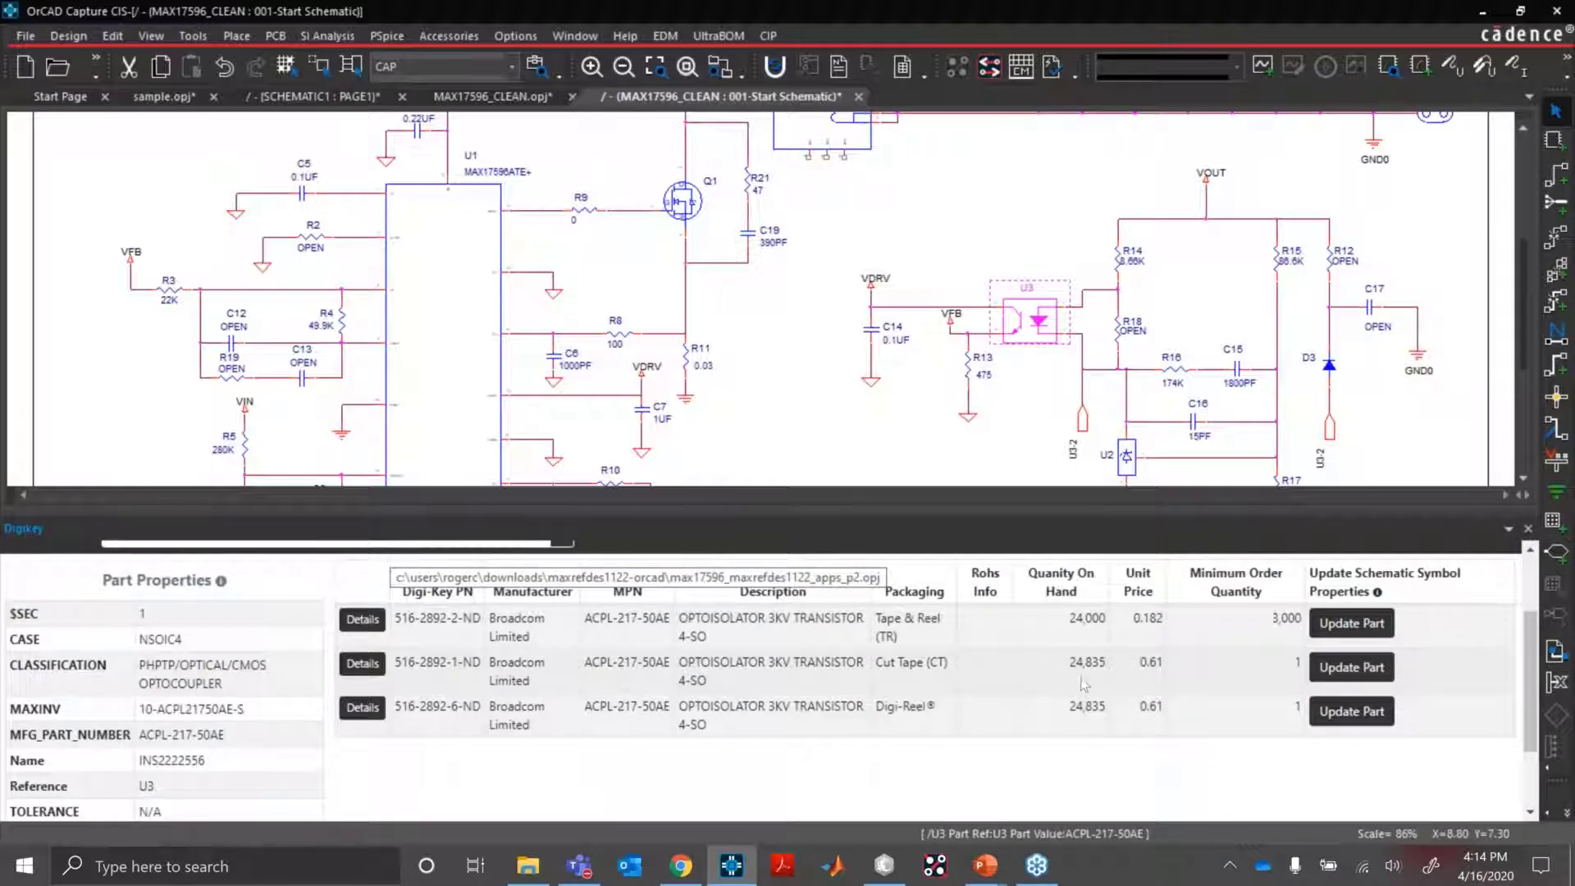
left_click(1351, 677)
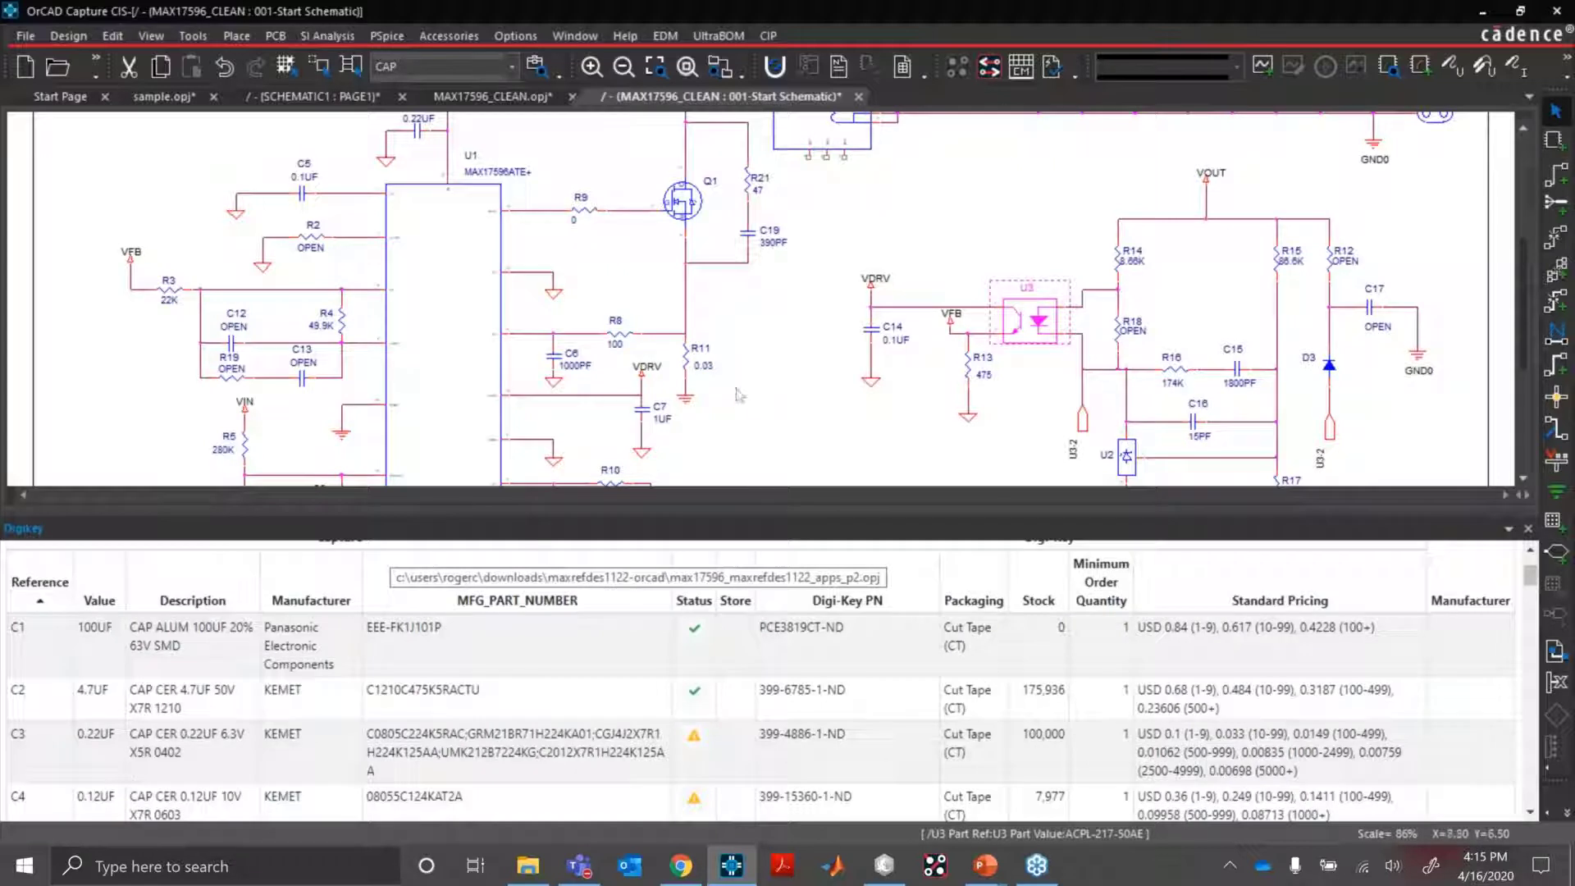
Locate U1 in the Digi-Key list from the schematic with UltraBom and update it with the Cut Tape part MAX17596ATE+TCT-ND.
right_click(467, 349)
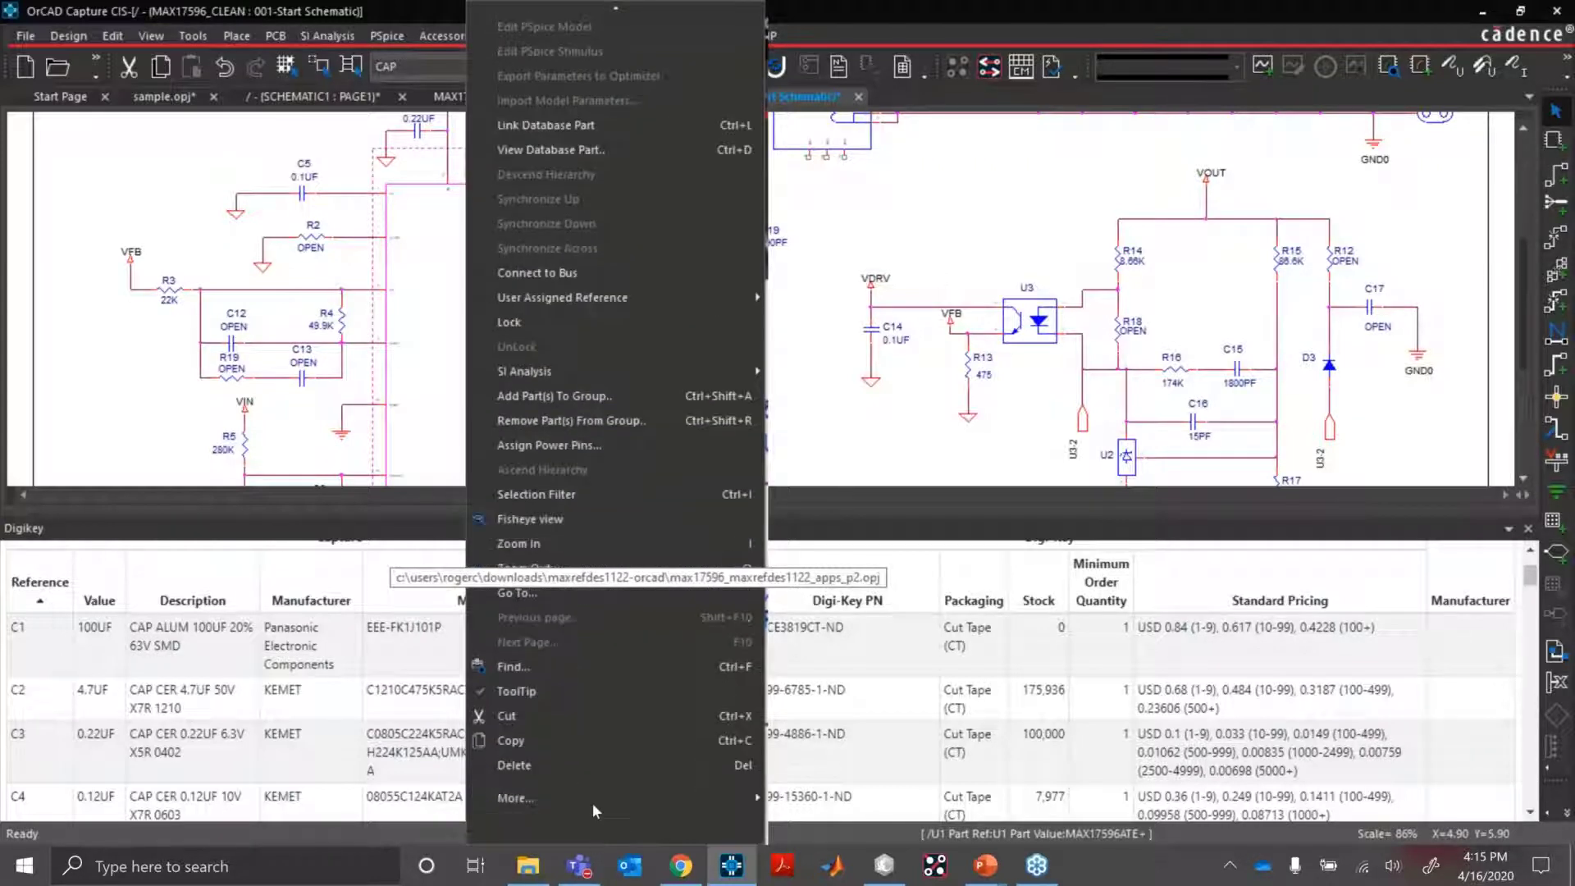
mouse_move(593, 800)
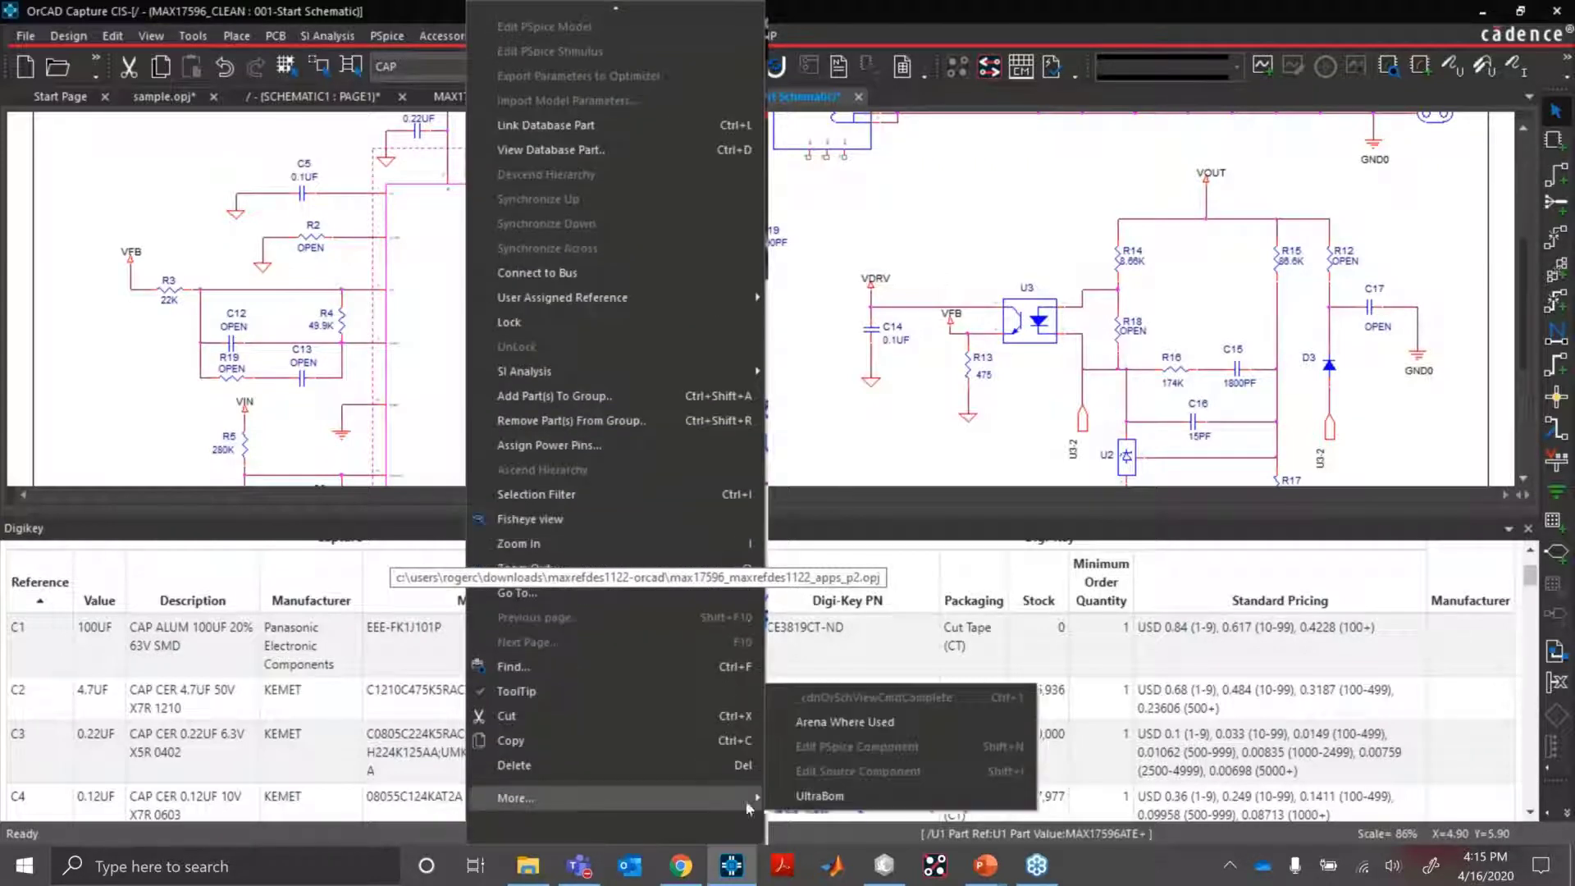
left_click(813, 797)
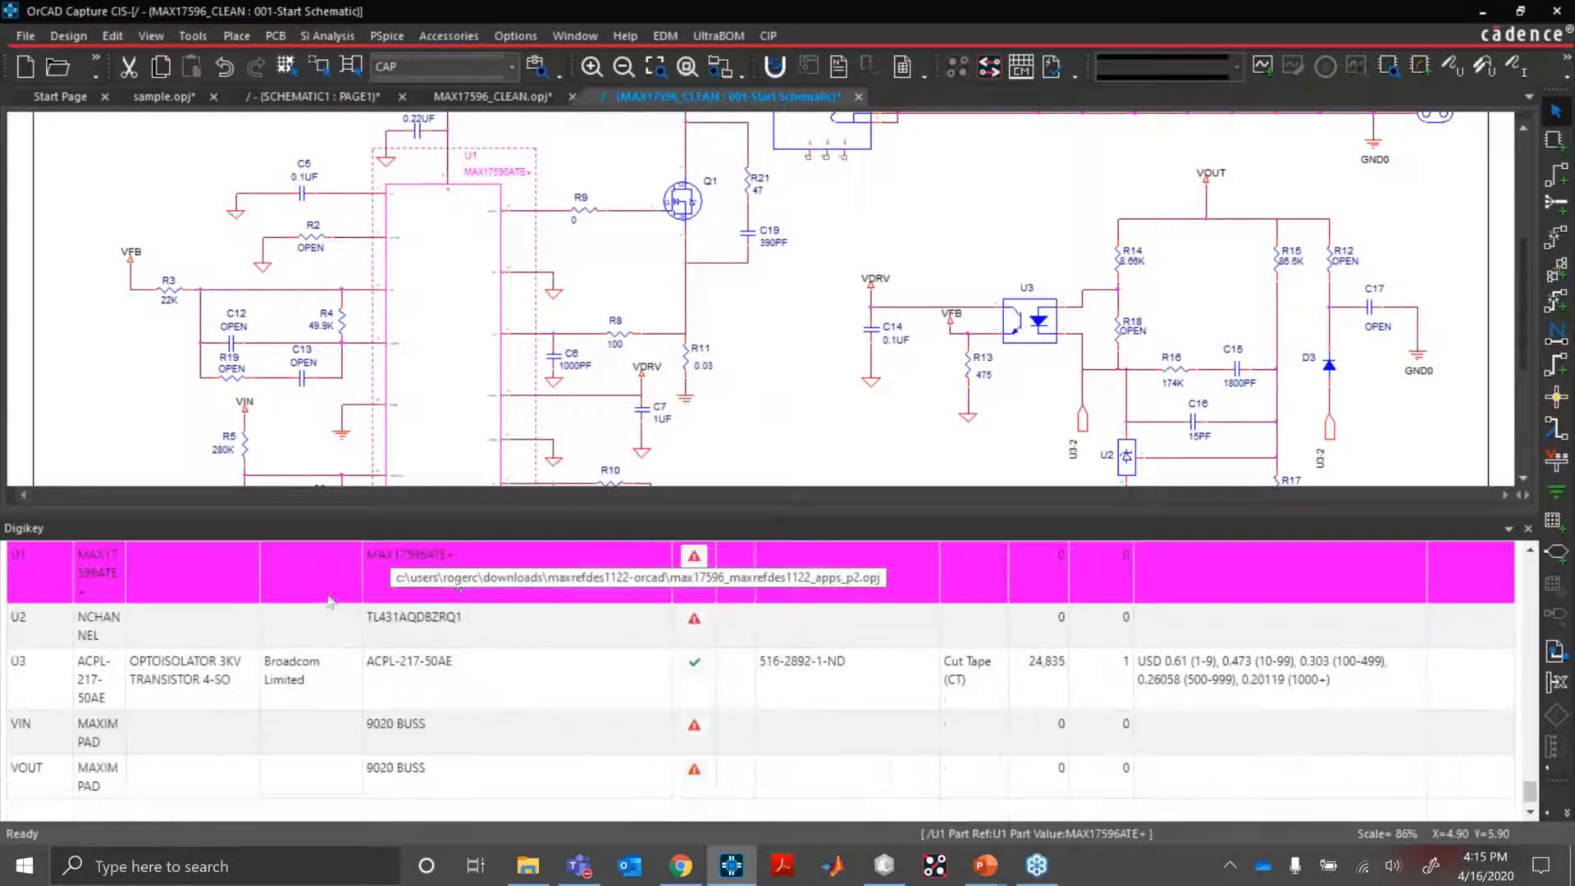
left_click(694, 559)
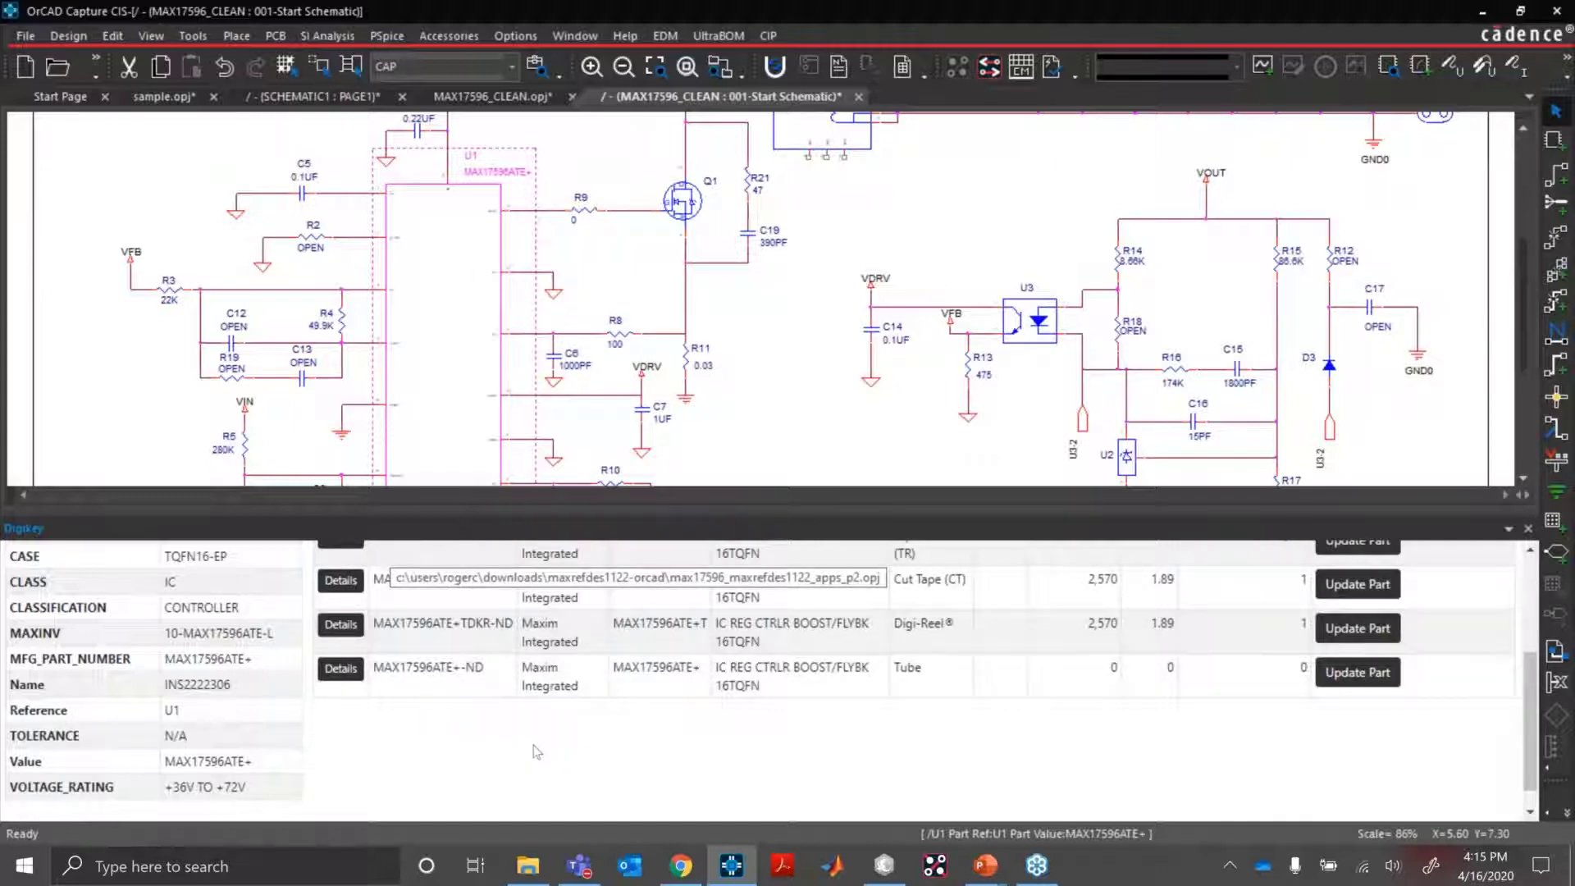
scroll(529, 751, "up", 2)
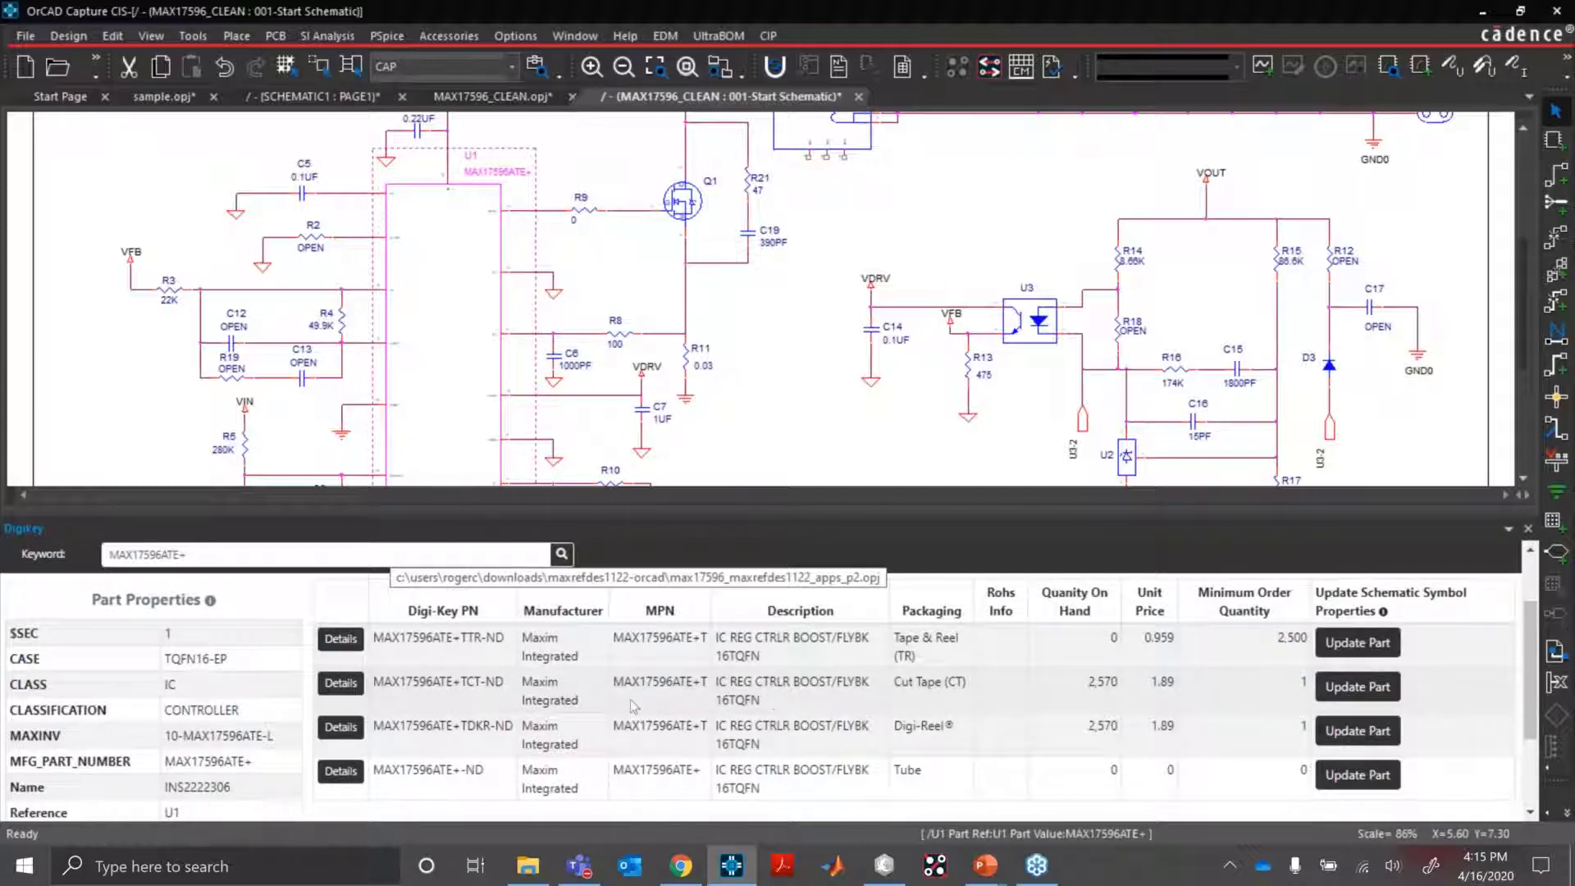
left_click(1358, 687)
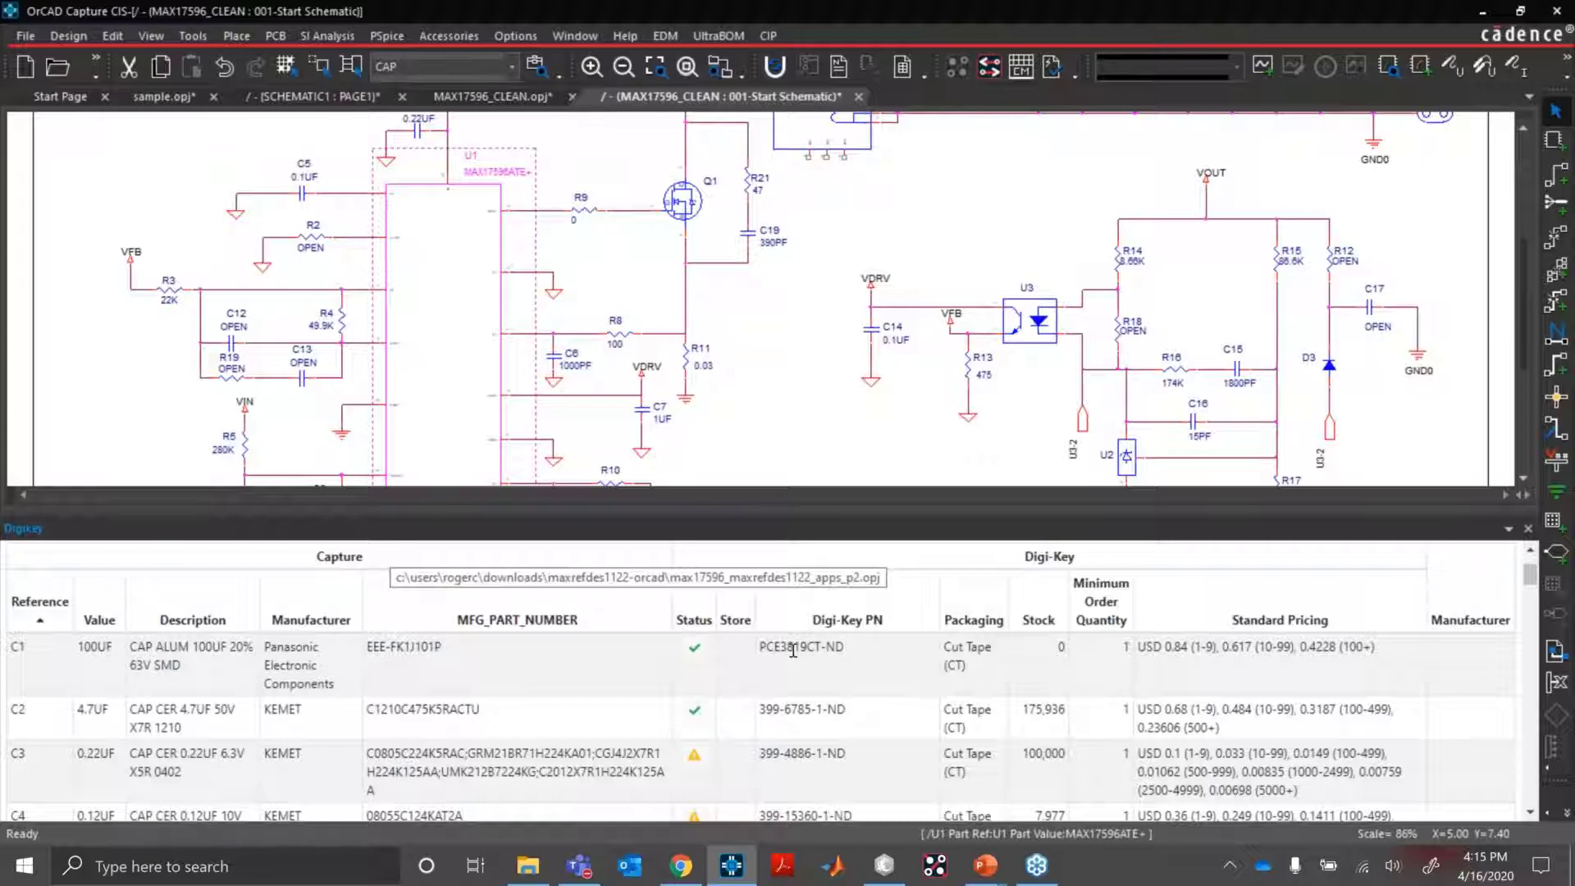
Review the design list, select every line of the Digi-Key BOM and send the lines to the Digi-Key website's cart.
scroll(764, 691, "down", 2)
scroll(764, 691, "up", 2)
scroll(764, 692, "down", 2)
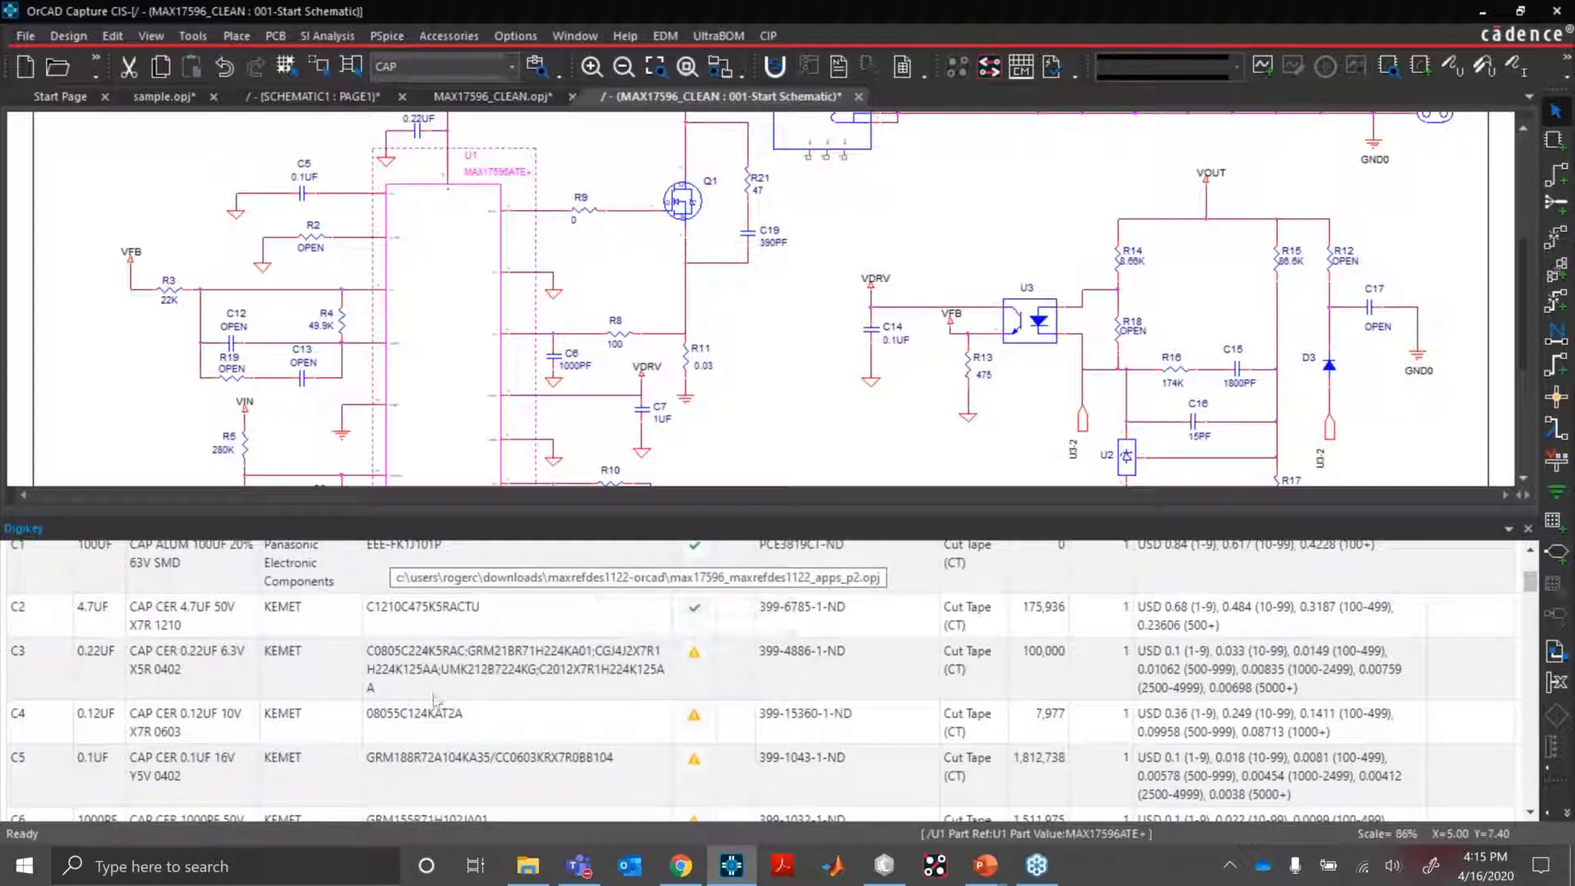
scroll(434, 704, "up", 2)
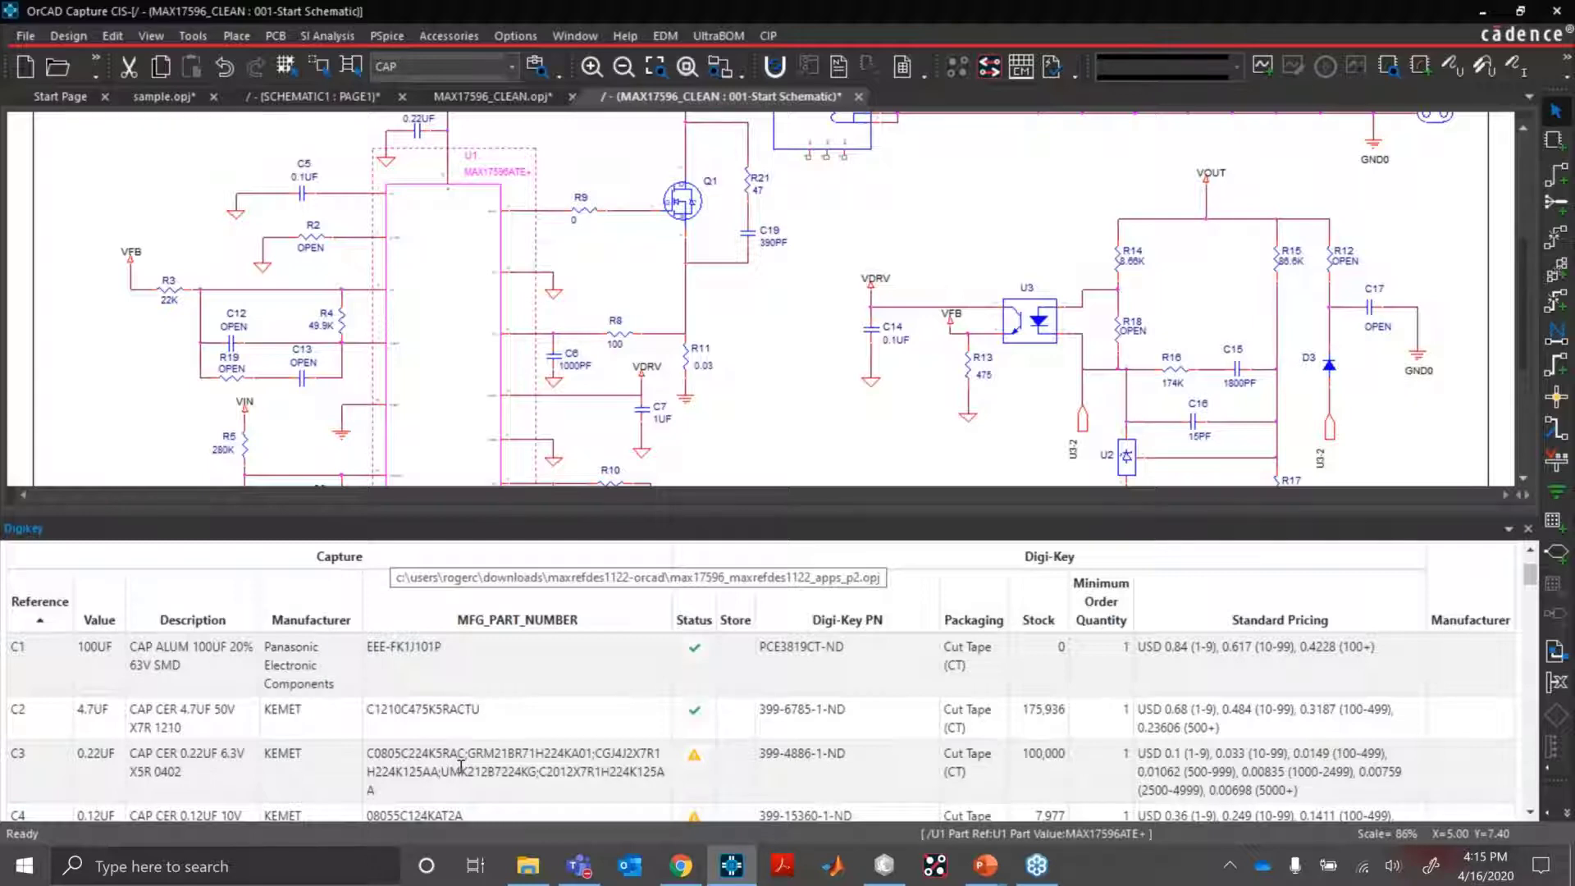
scroll(461, 765, "up", 1)
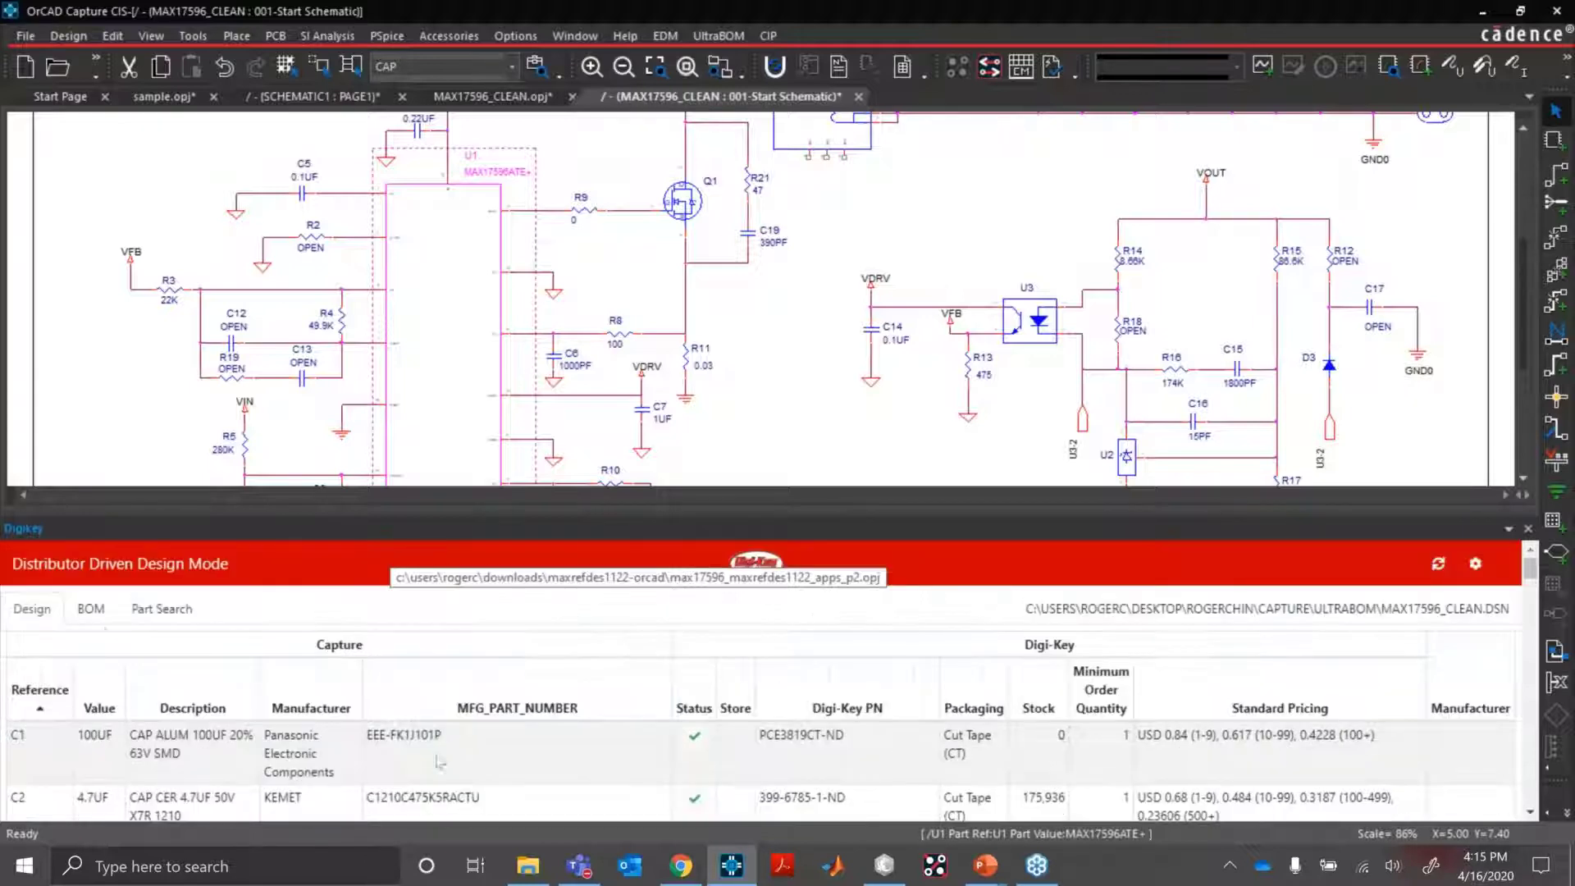
left_click(91, 611)
scroll(465, 704, "down", 1)
left_click(41, 609)
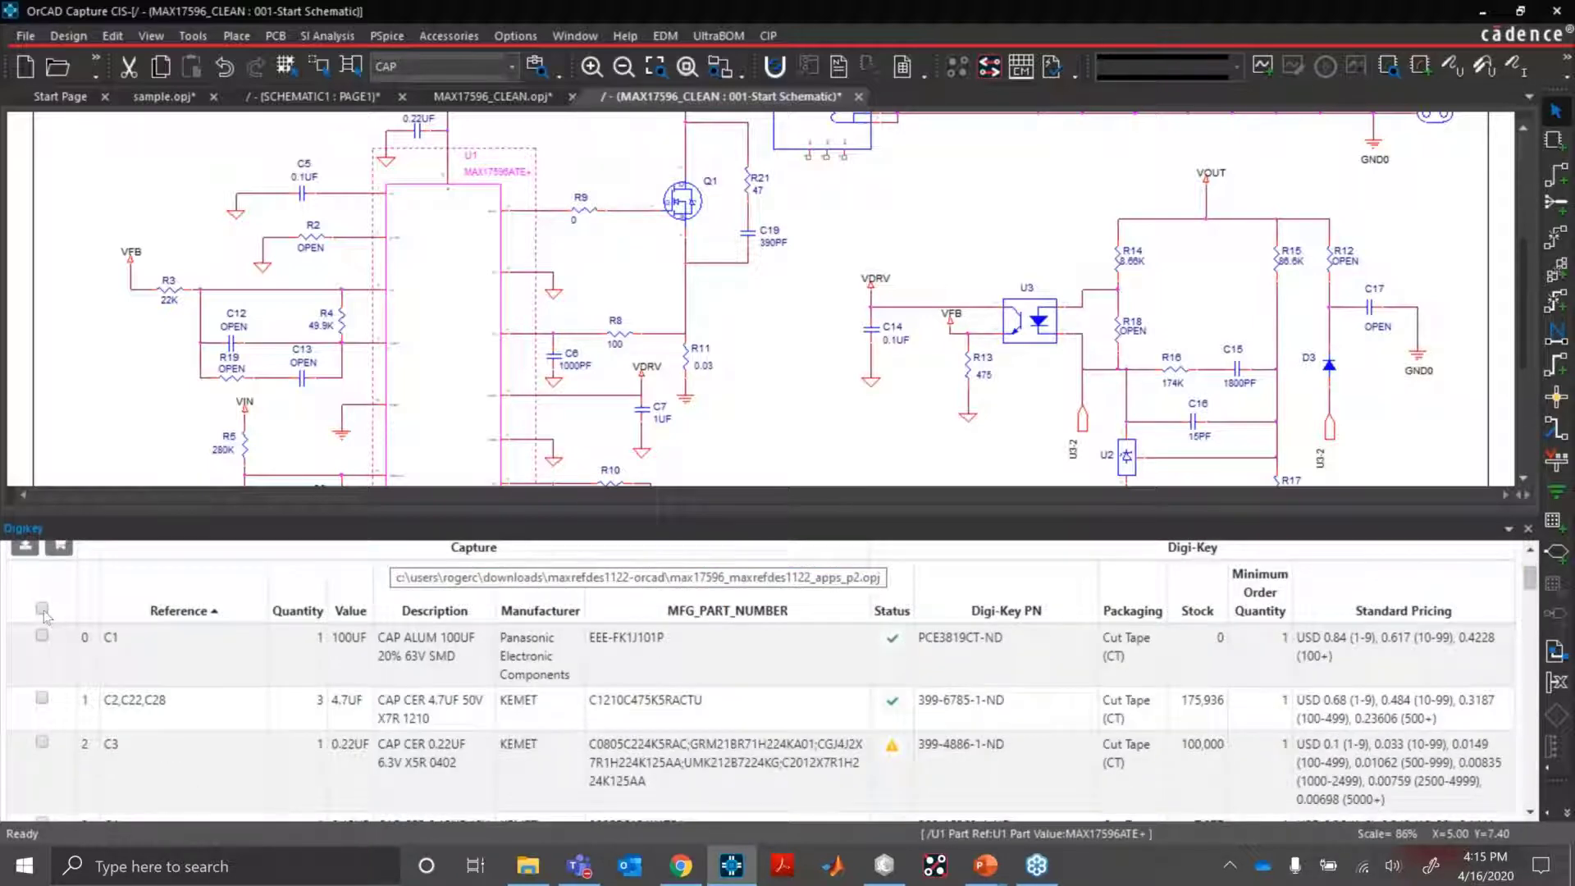
scroll(172, 650, "up", 1)
left_click(59, 647)
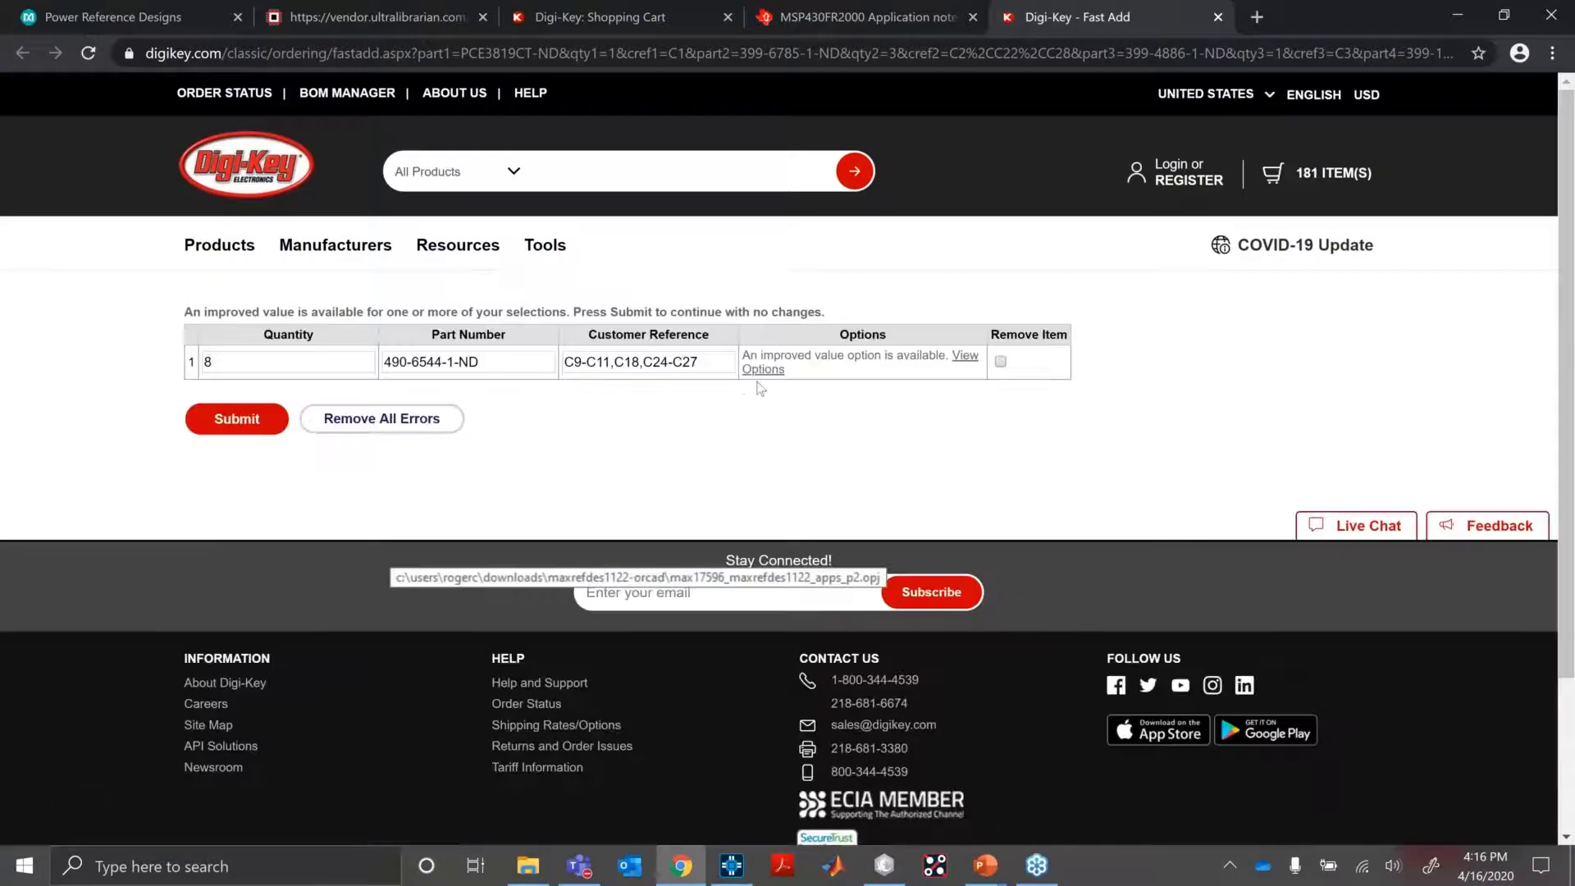
Accept the improved value option of 10 pieces for 490-6544-1-ND, add it to the cart and review the shopping cart items.
left_click(763, 370)
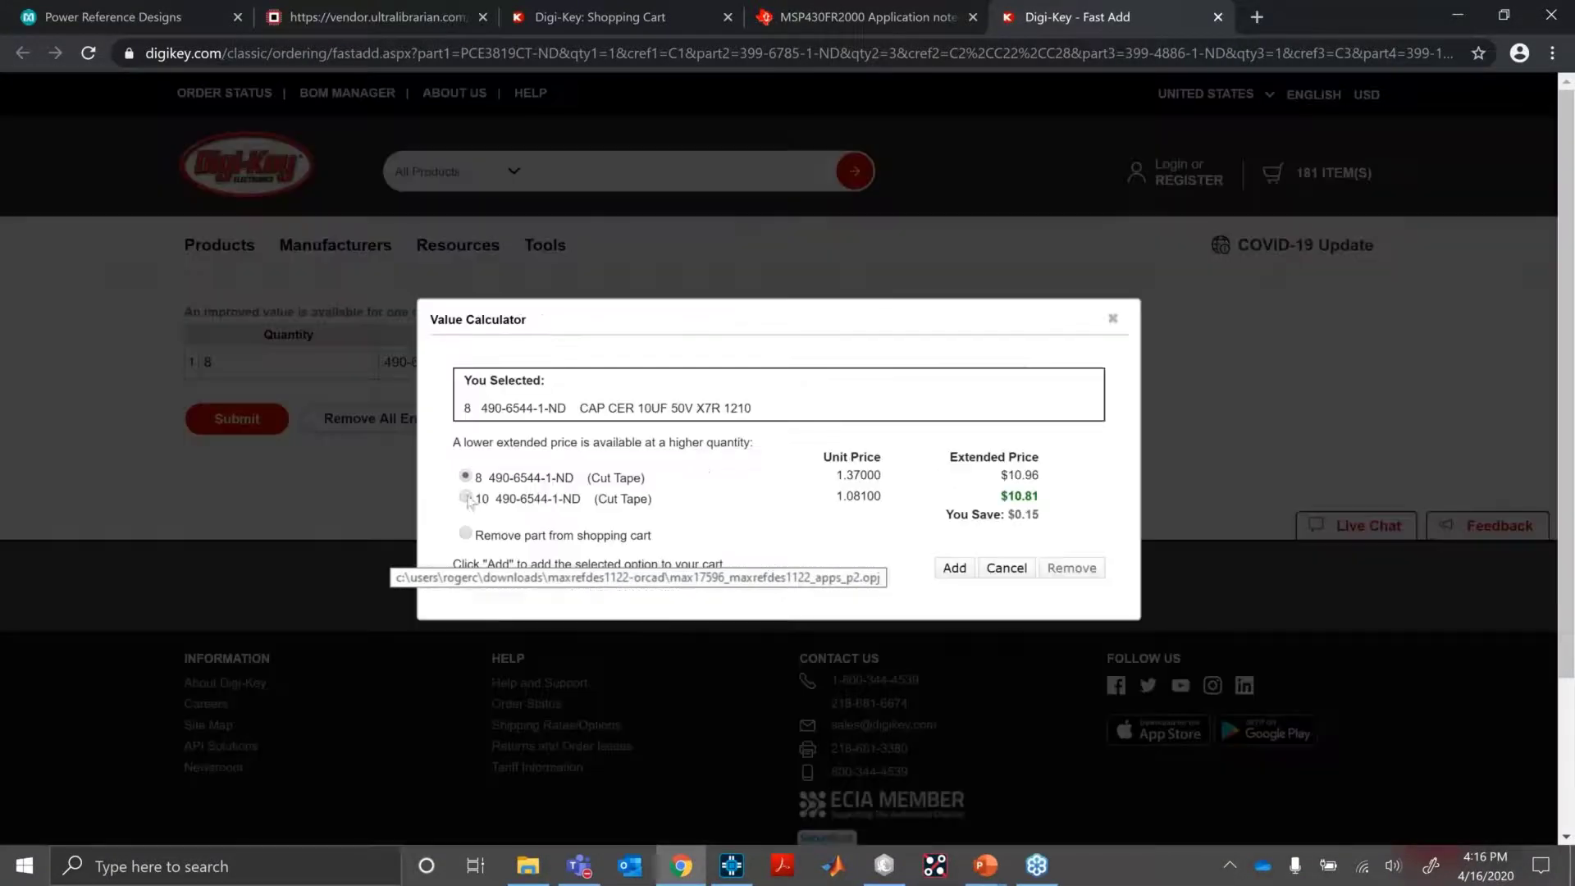
left_click(465, 497)
left_click(960, 574)
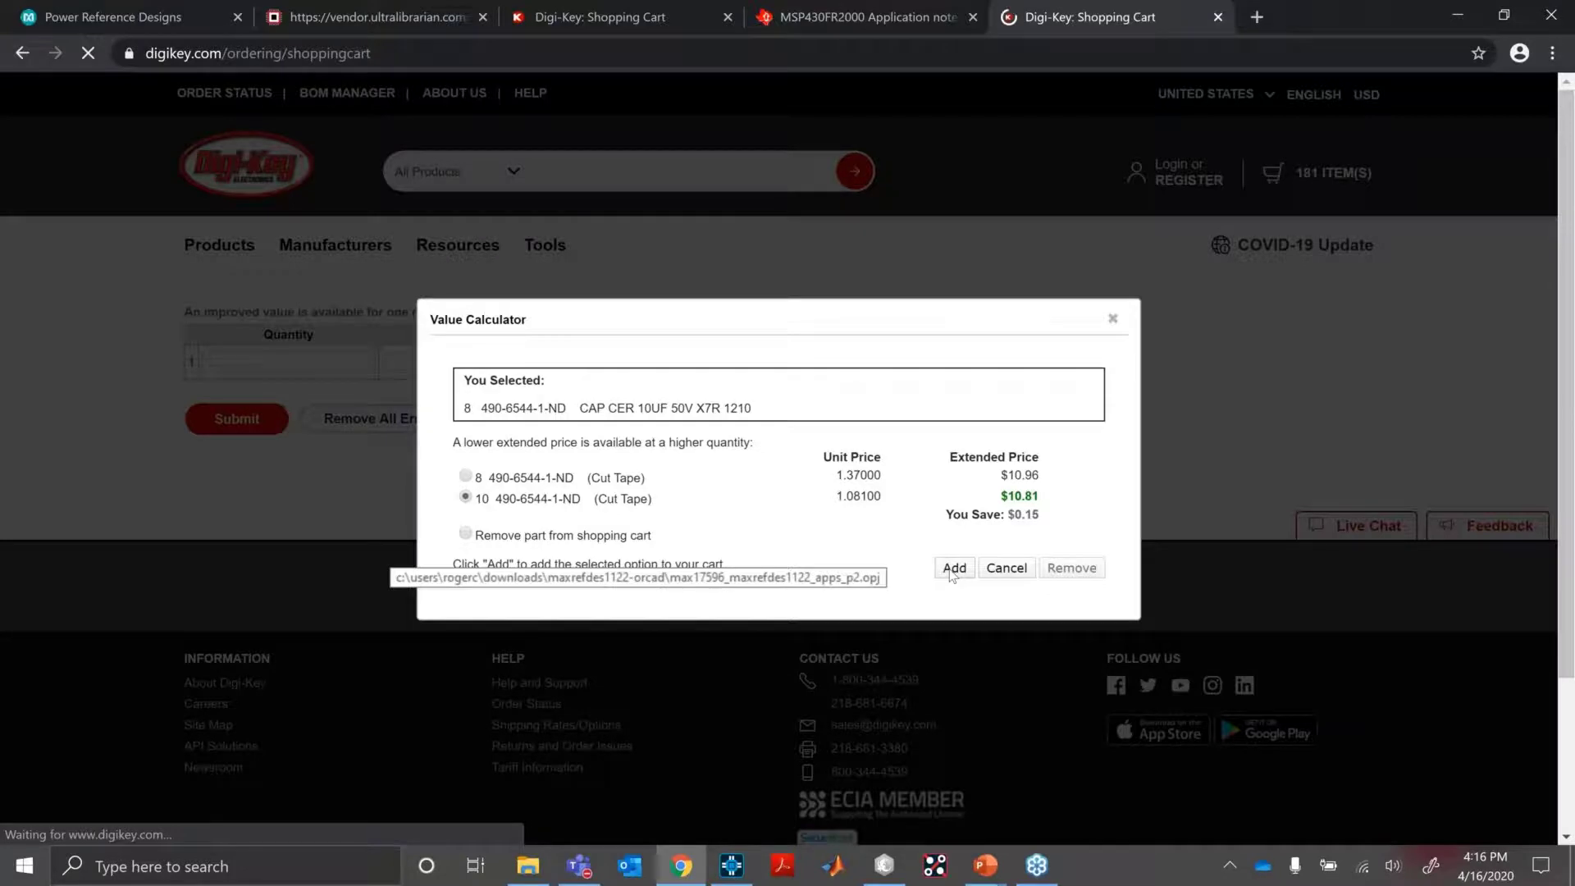
scroll(734, 611, "down", 1)
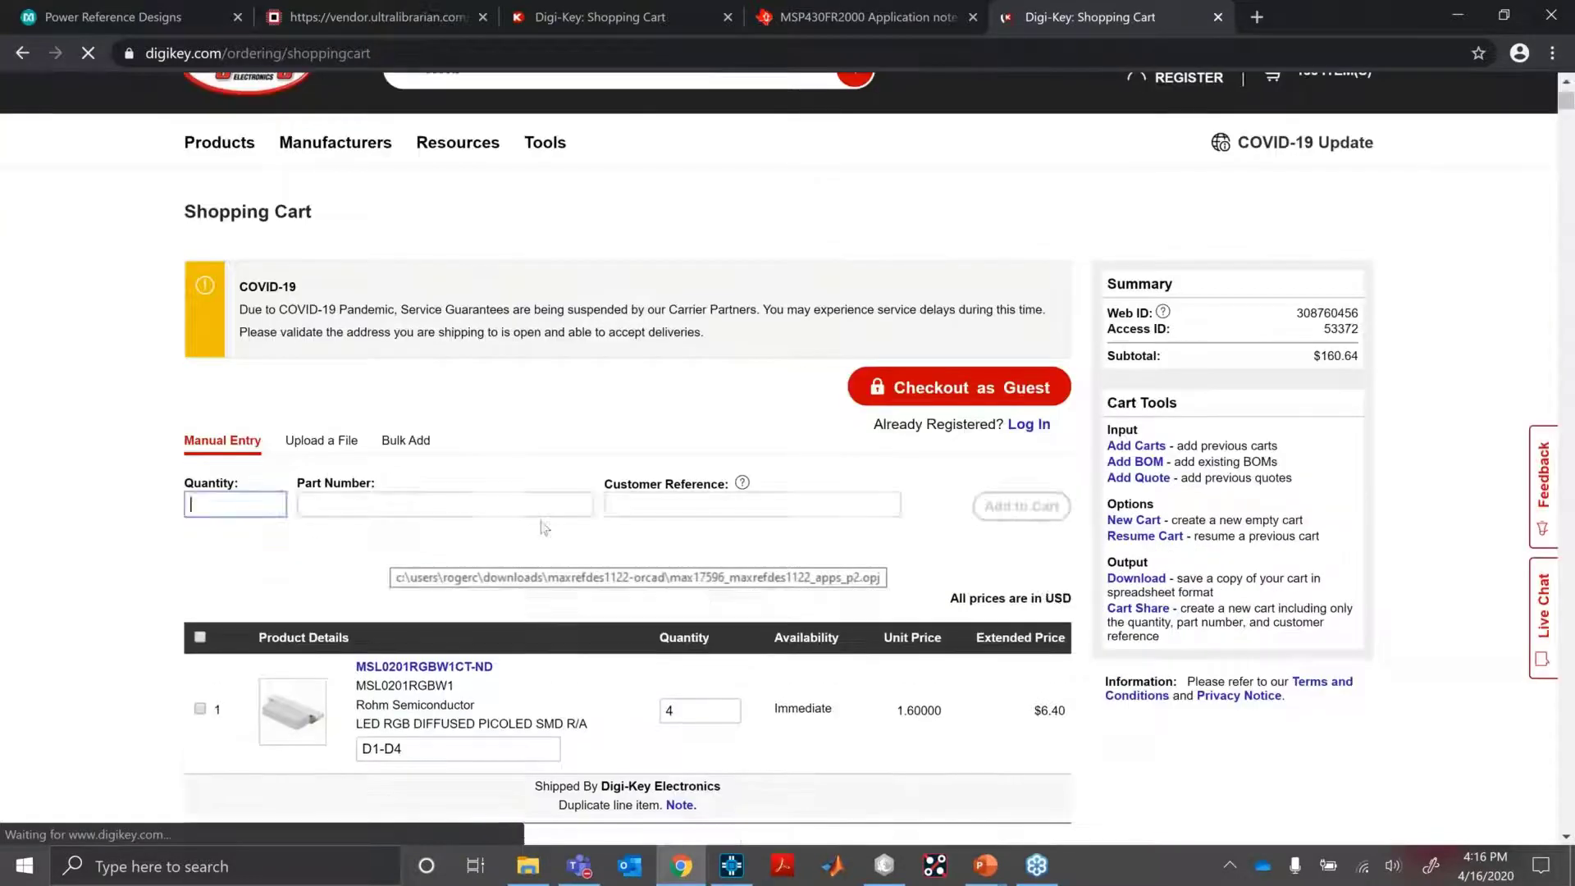
scroll(539, 518, "down", 2)
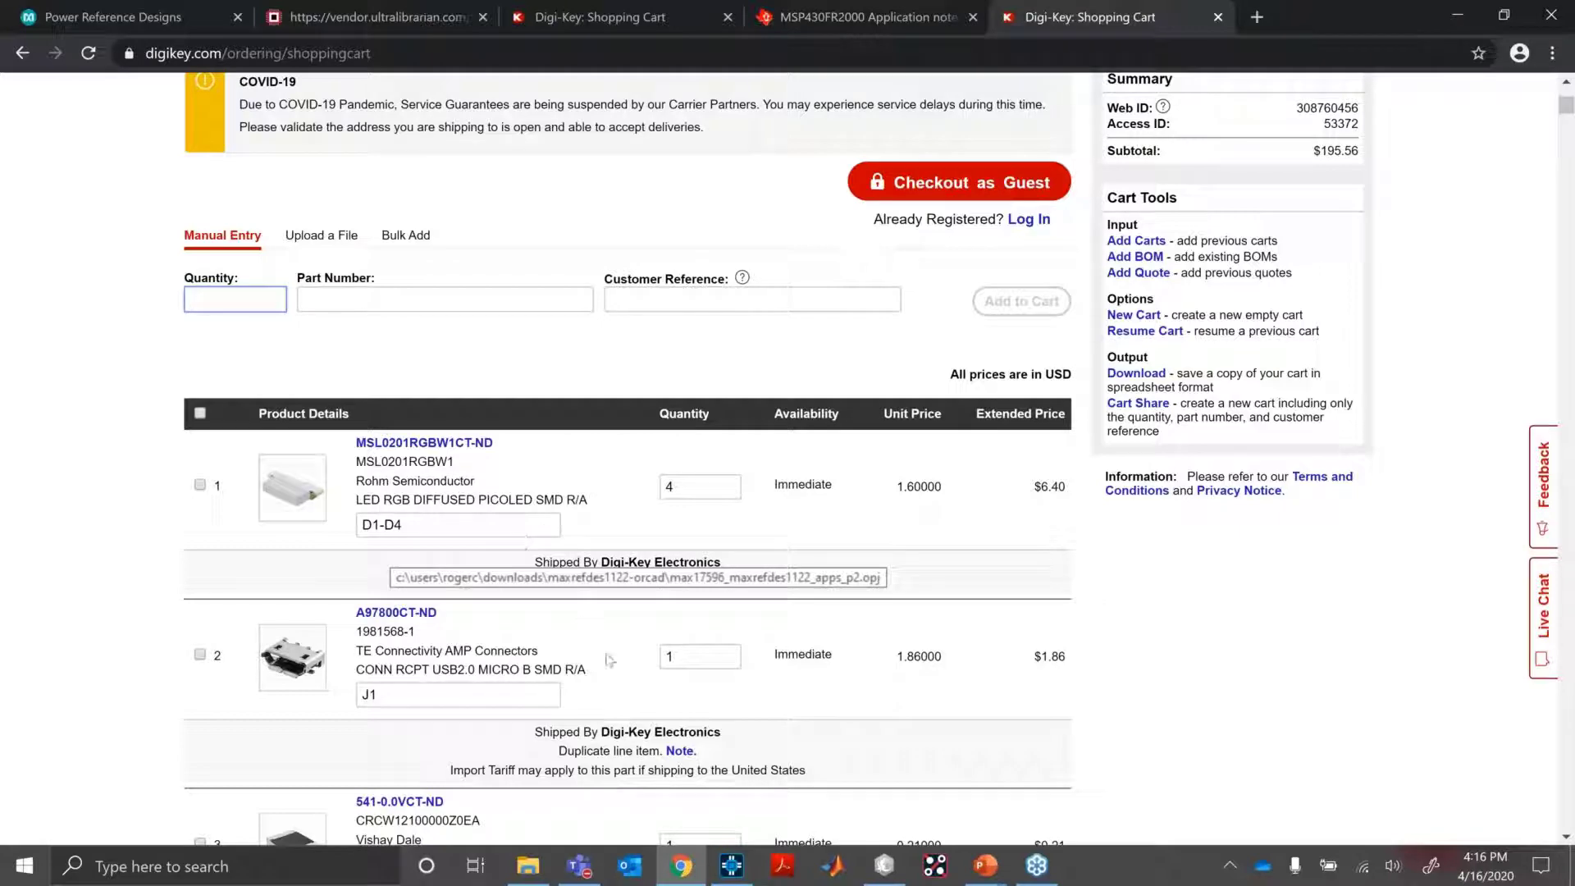
scroll(609, 660, "down", 1)
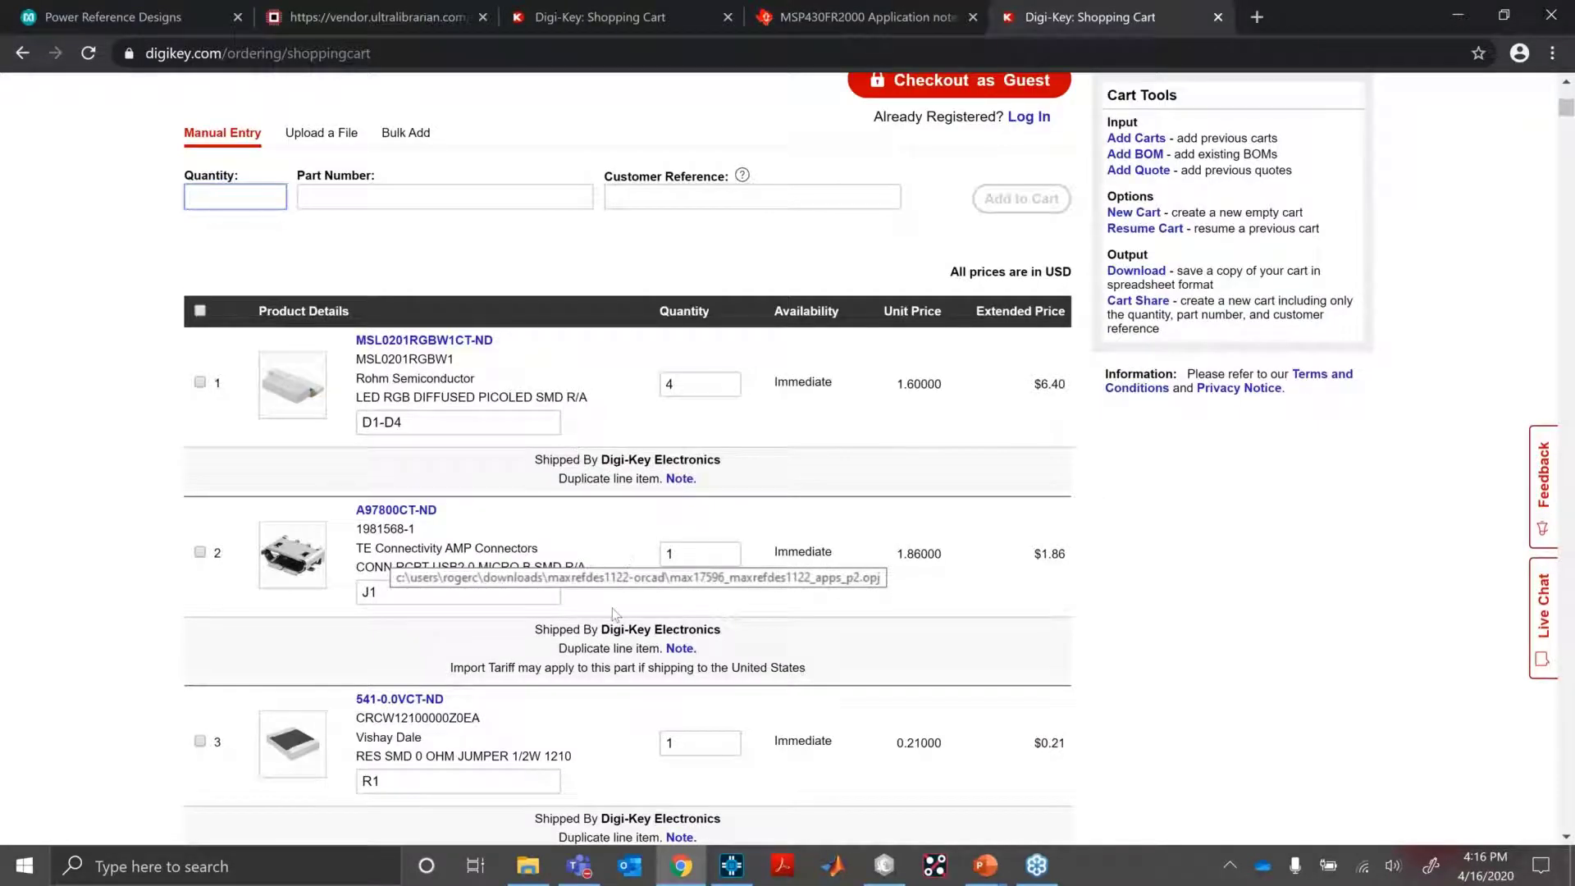
Examine the Digi-Key shopping cart lines for part numbers, reference designators, quantities, availability and prices.
scroll(623, 699, "down", 2)
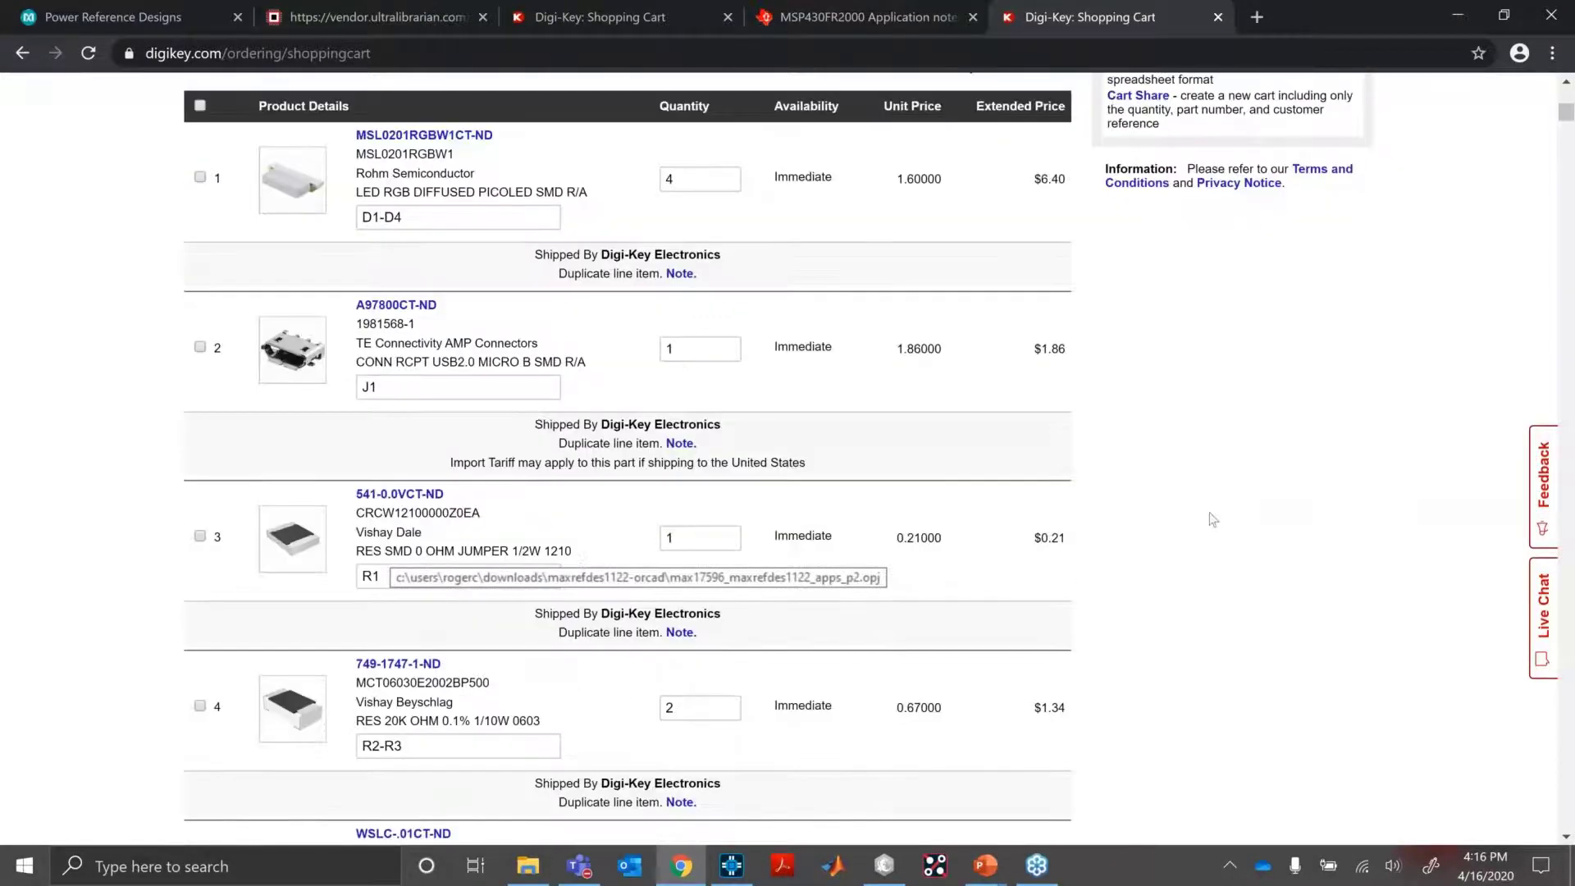
scroll(1122, 632, "down", 1)
scroll(1123, 632, "down", 13)
scroll(1123, 632, "down", 20)
scroll(1121, 633, "down", 13)
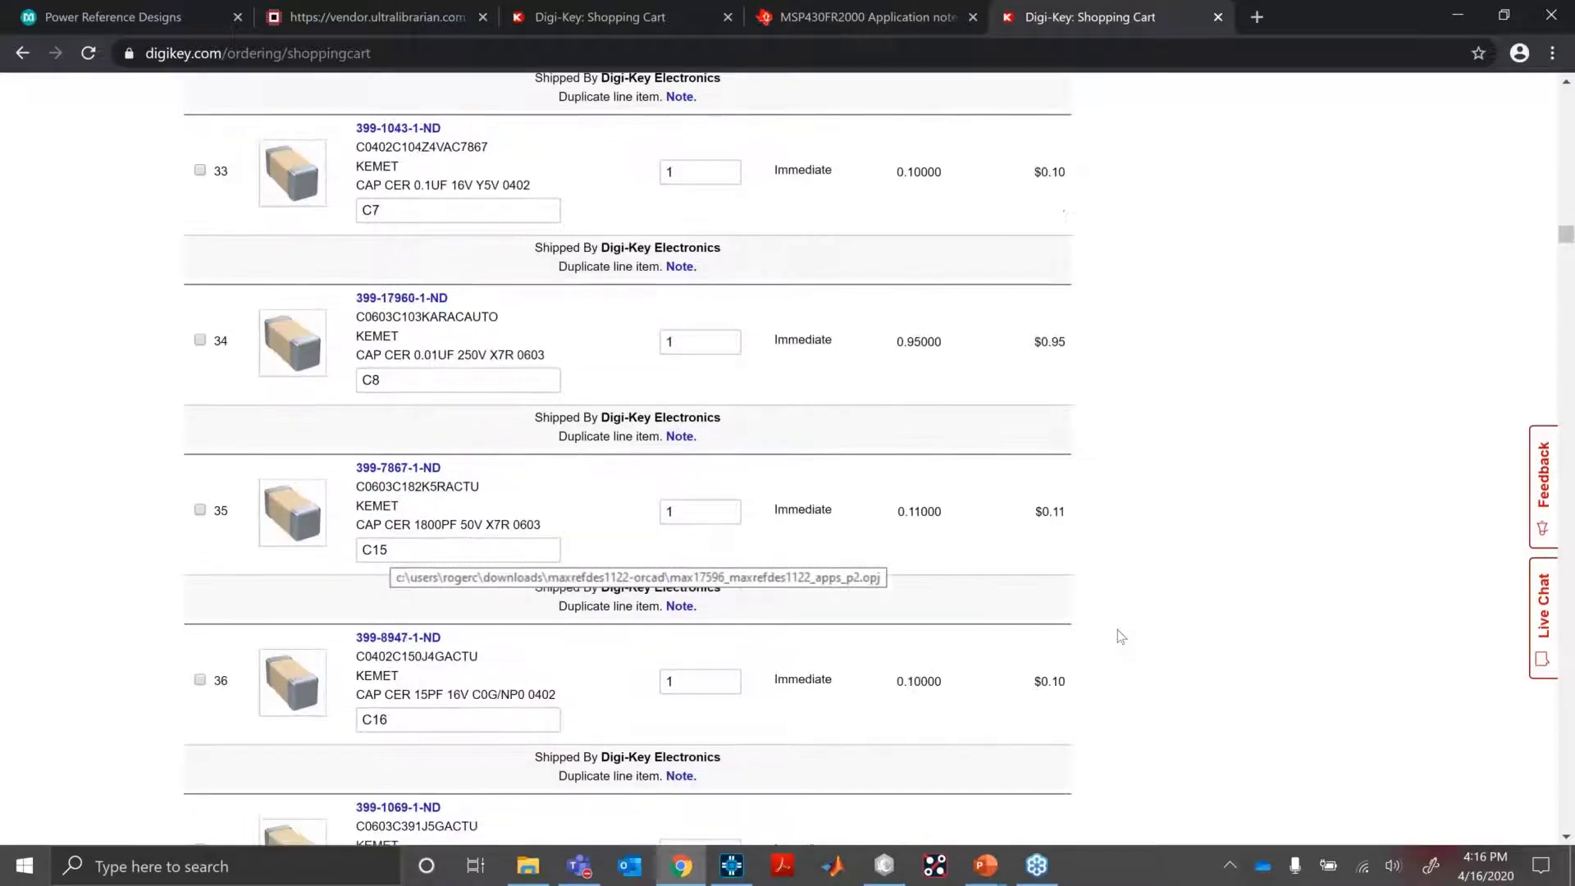
scroll(1122, 637, "down", 4)
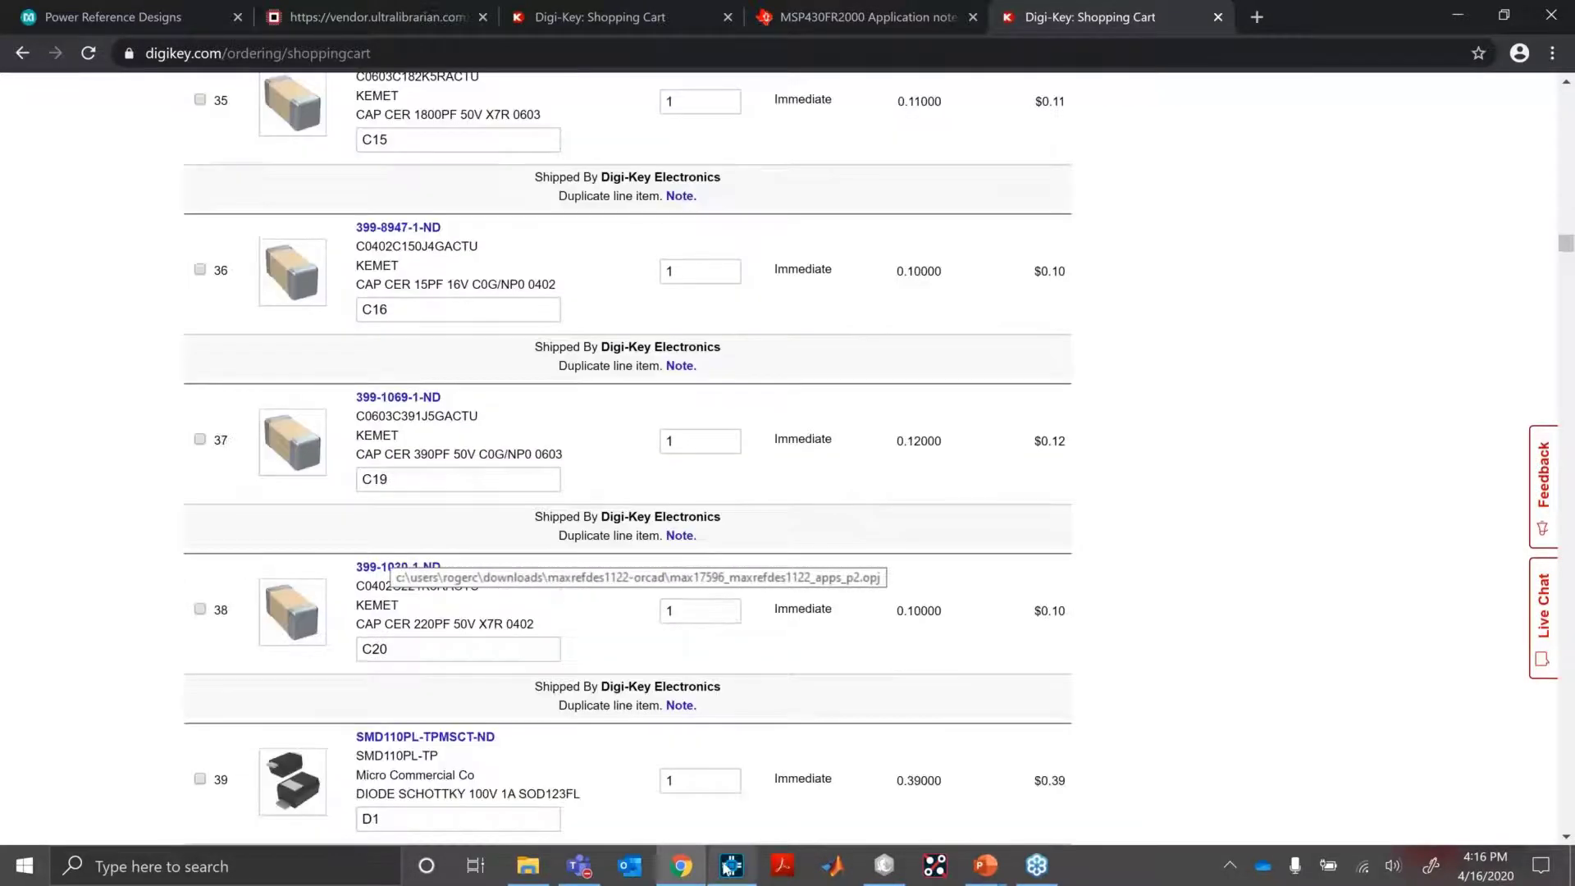
Switch to OrCAD Capture, refresh the Digi-Key BOM data and check the updated stock and pricing.
left_click(729, 866)
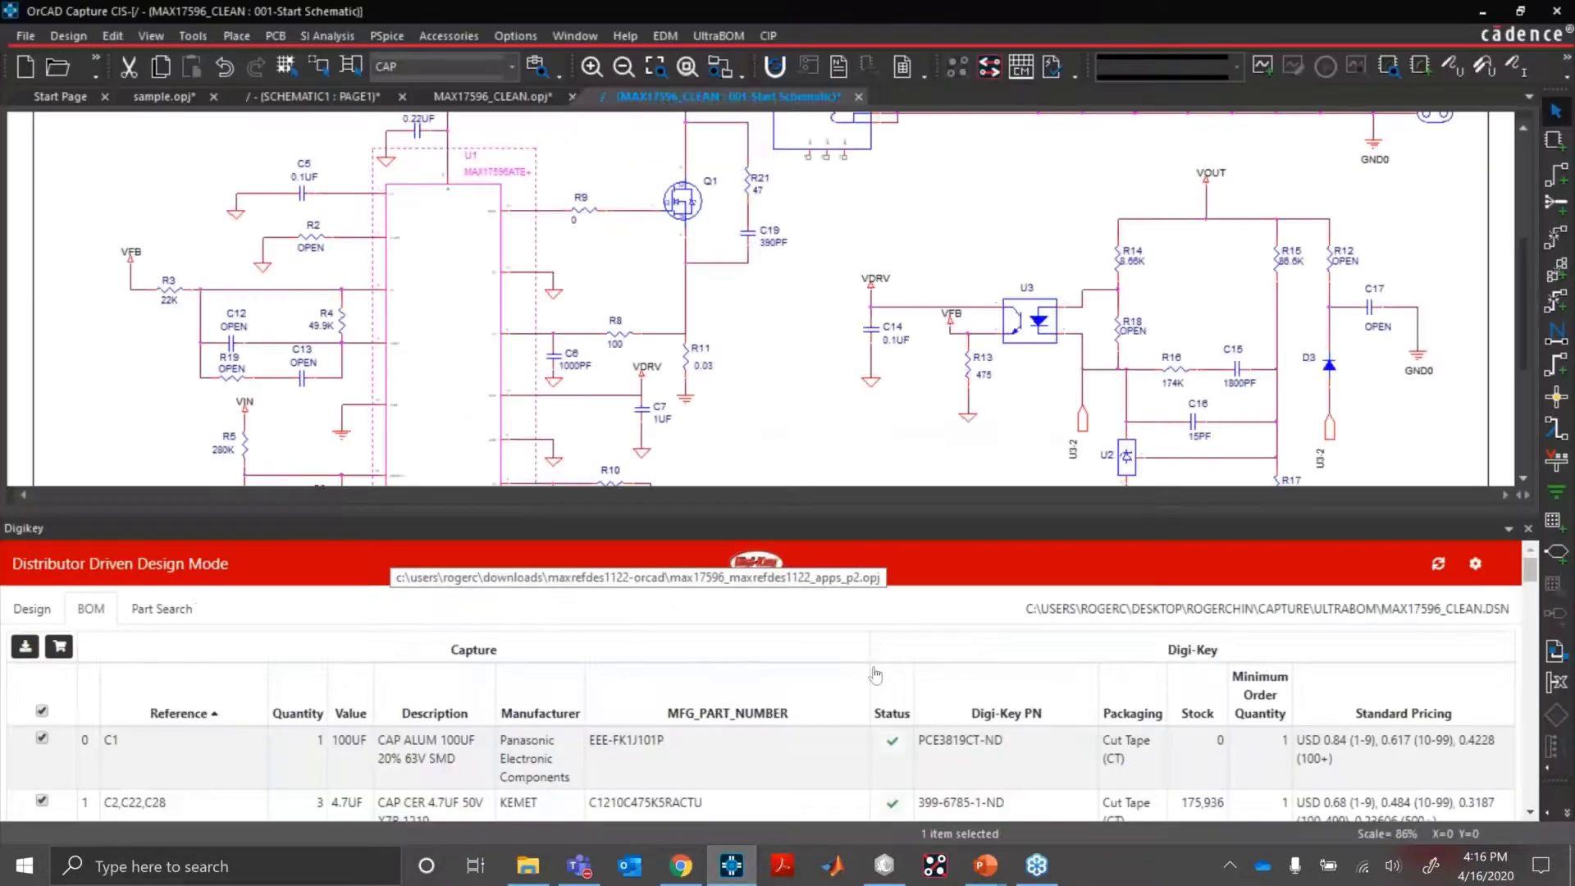
left_click(1439, 565)
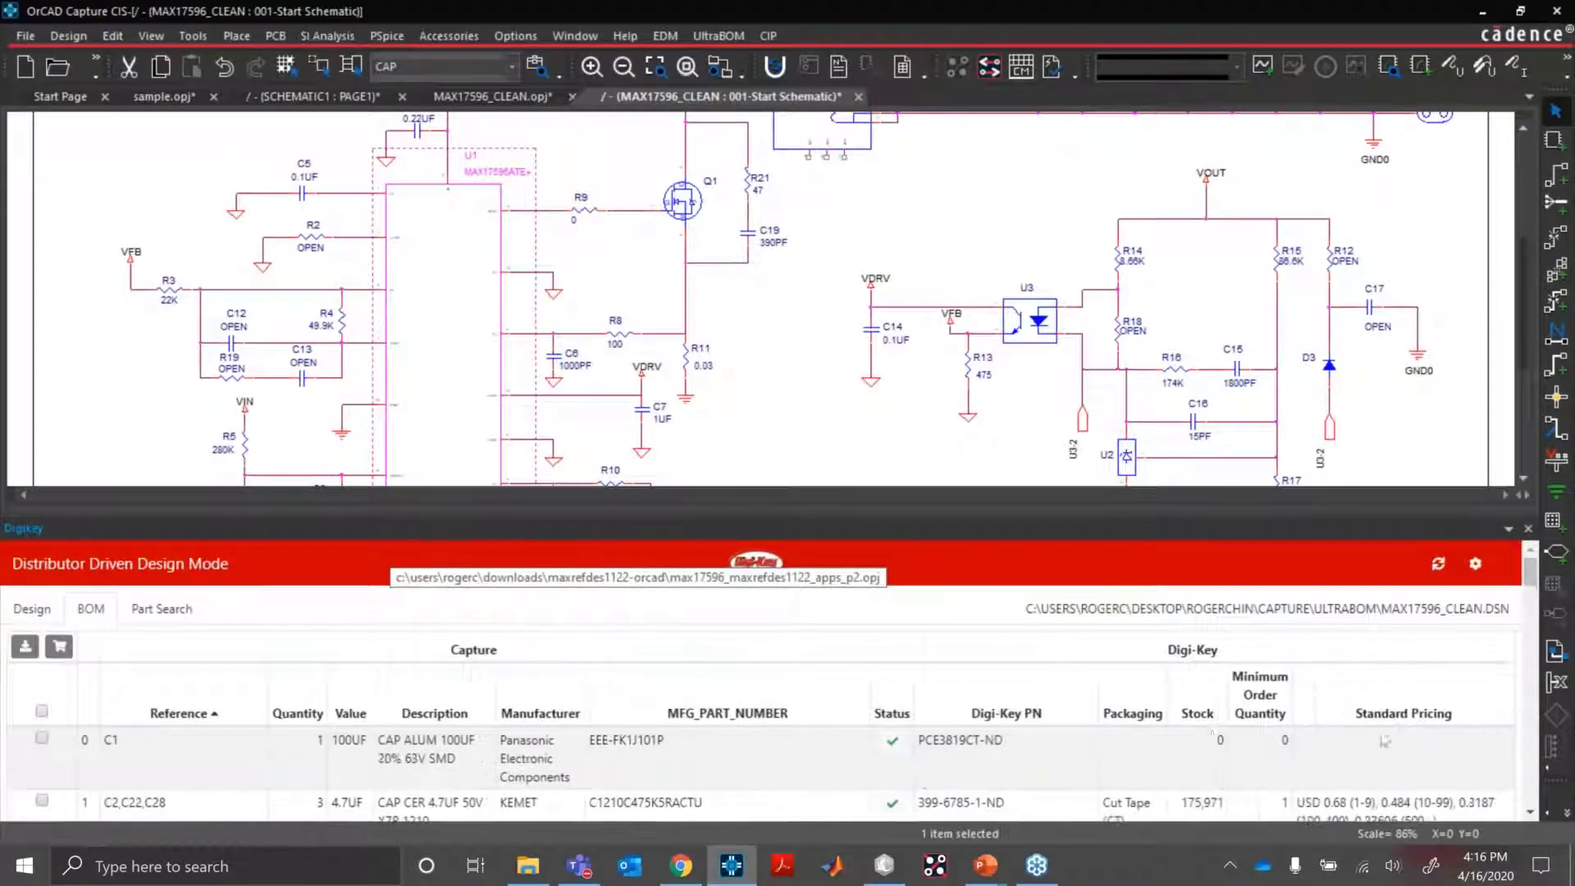
scroll(1161, 758, "down", 1)
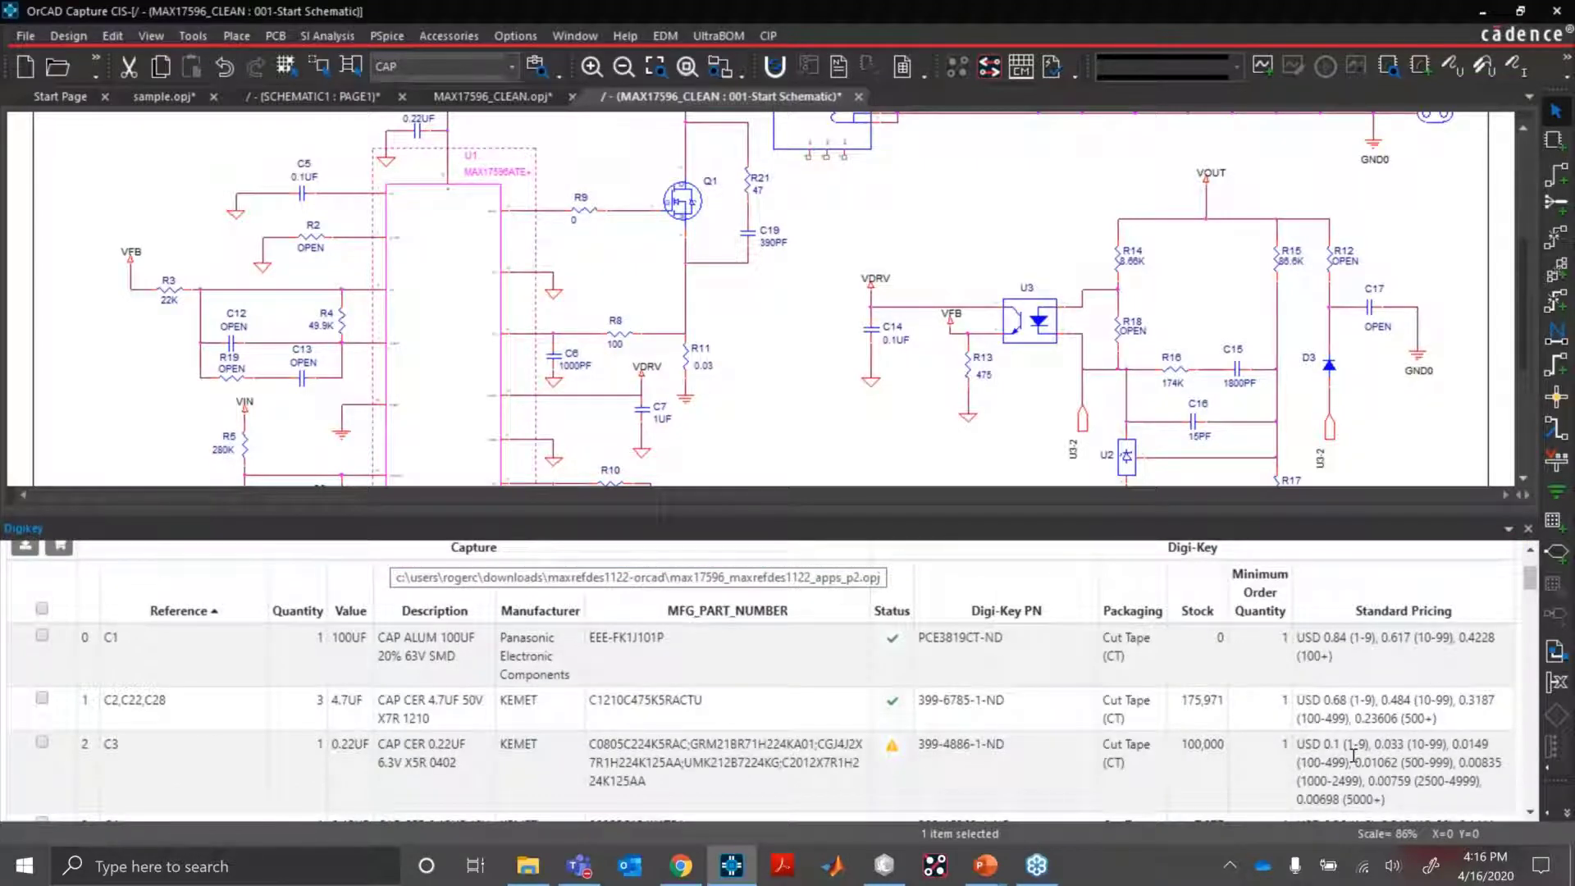
scroll(1338, 749, "up", 1)
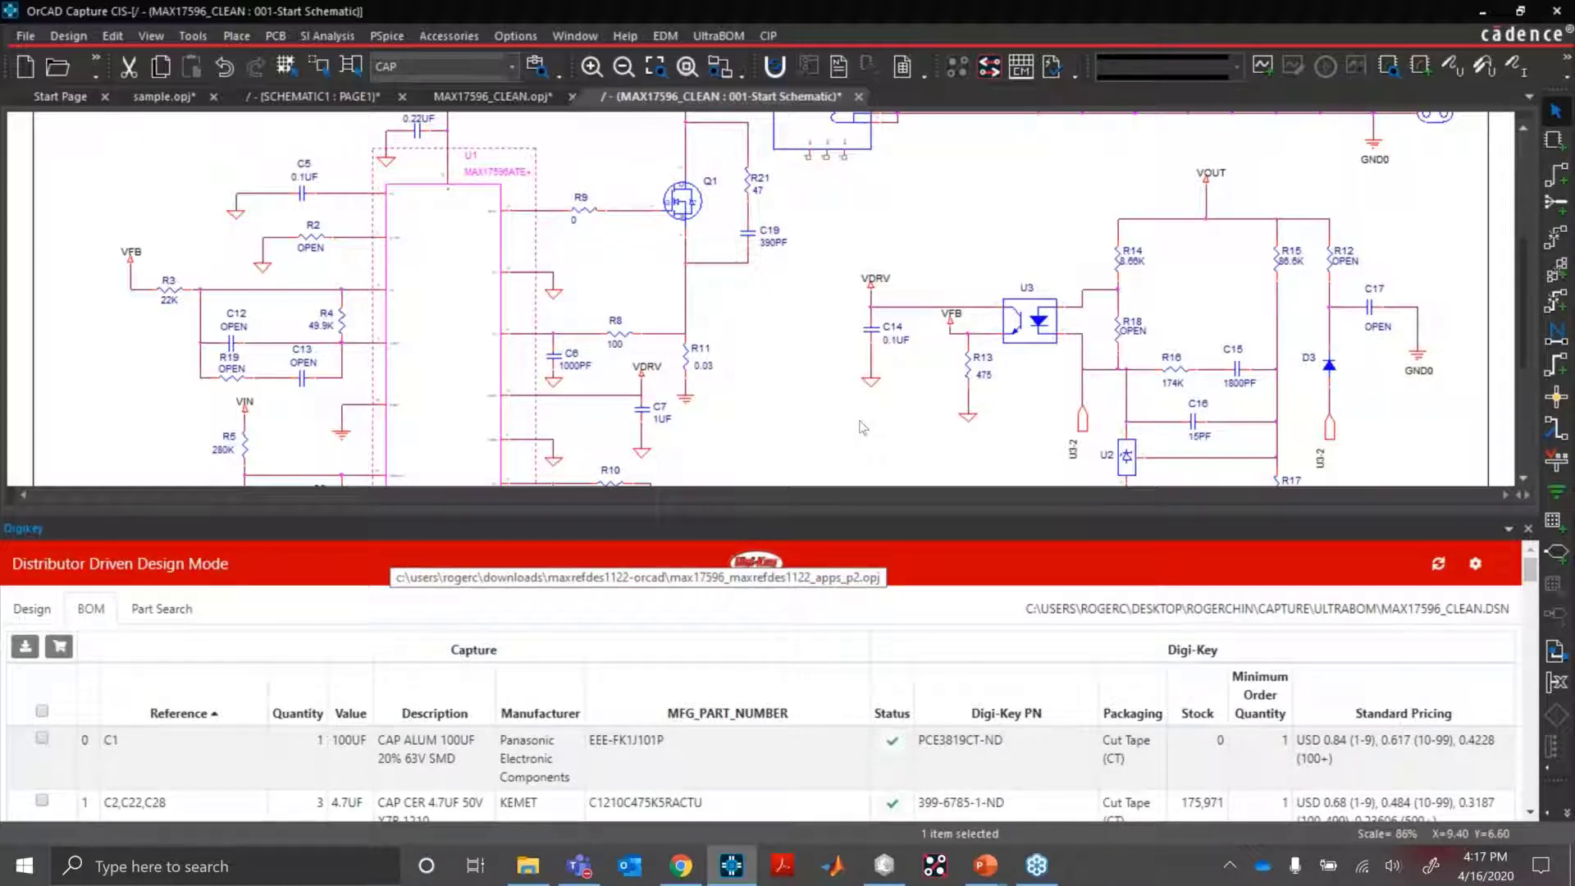
scroll(863, 428, "up", 1)
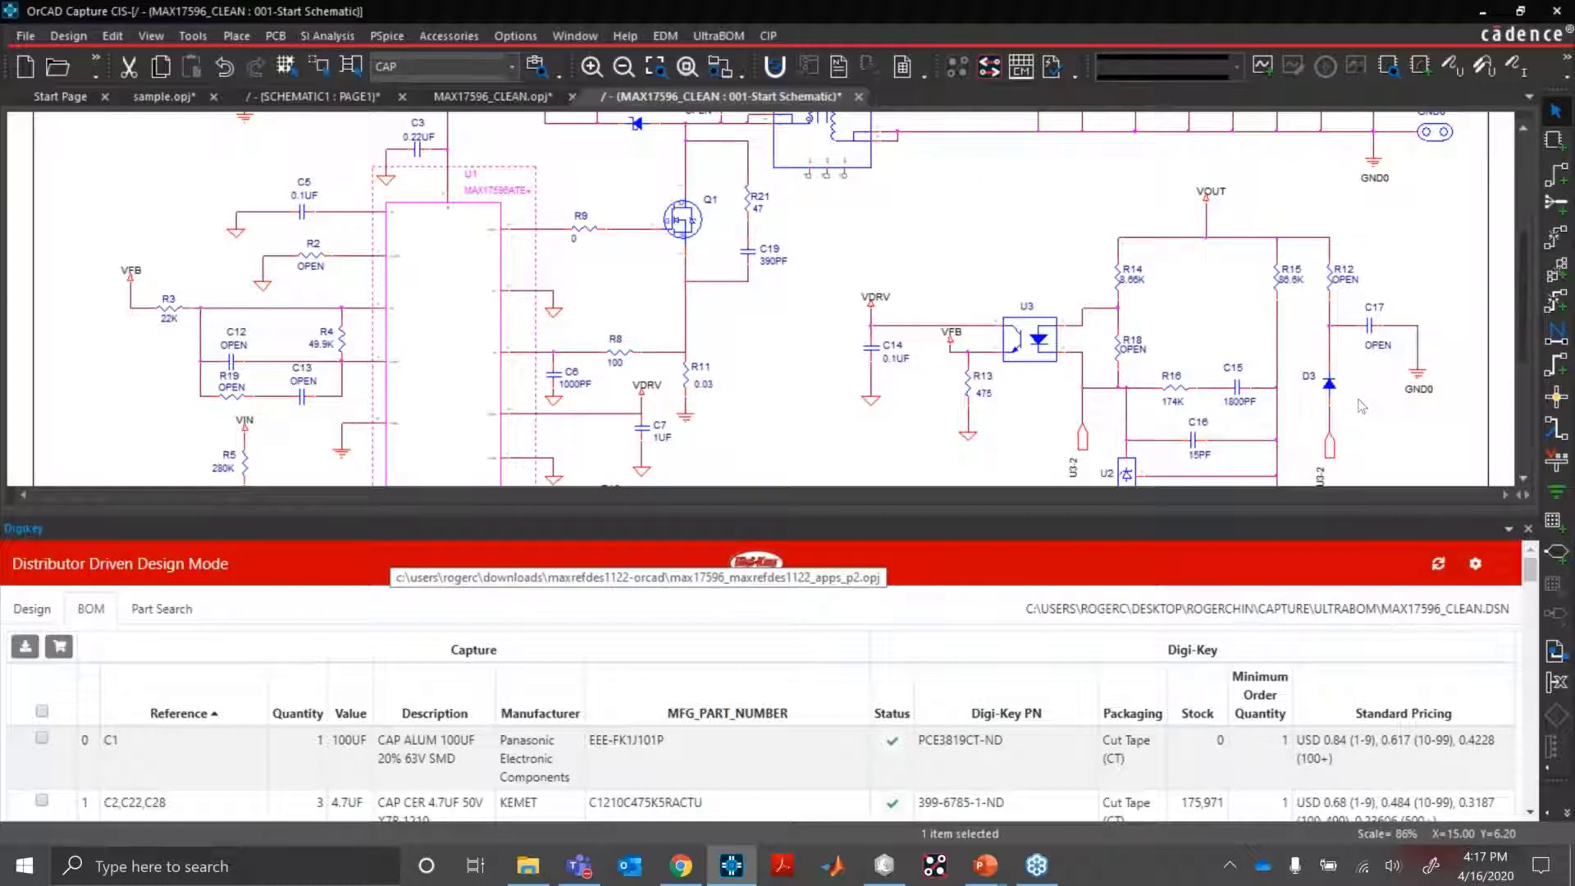
Inspect U1's Digi-Key PN and digikey_id in its part properties and close the Property Editor.
left_click(807, 425)
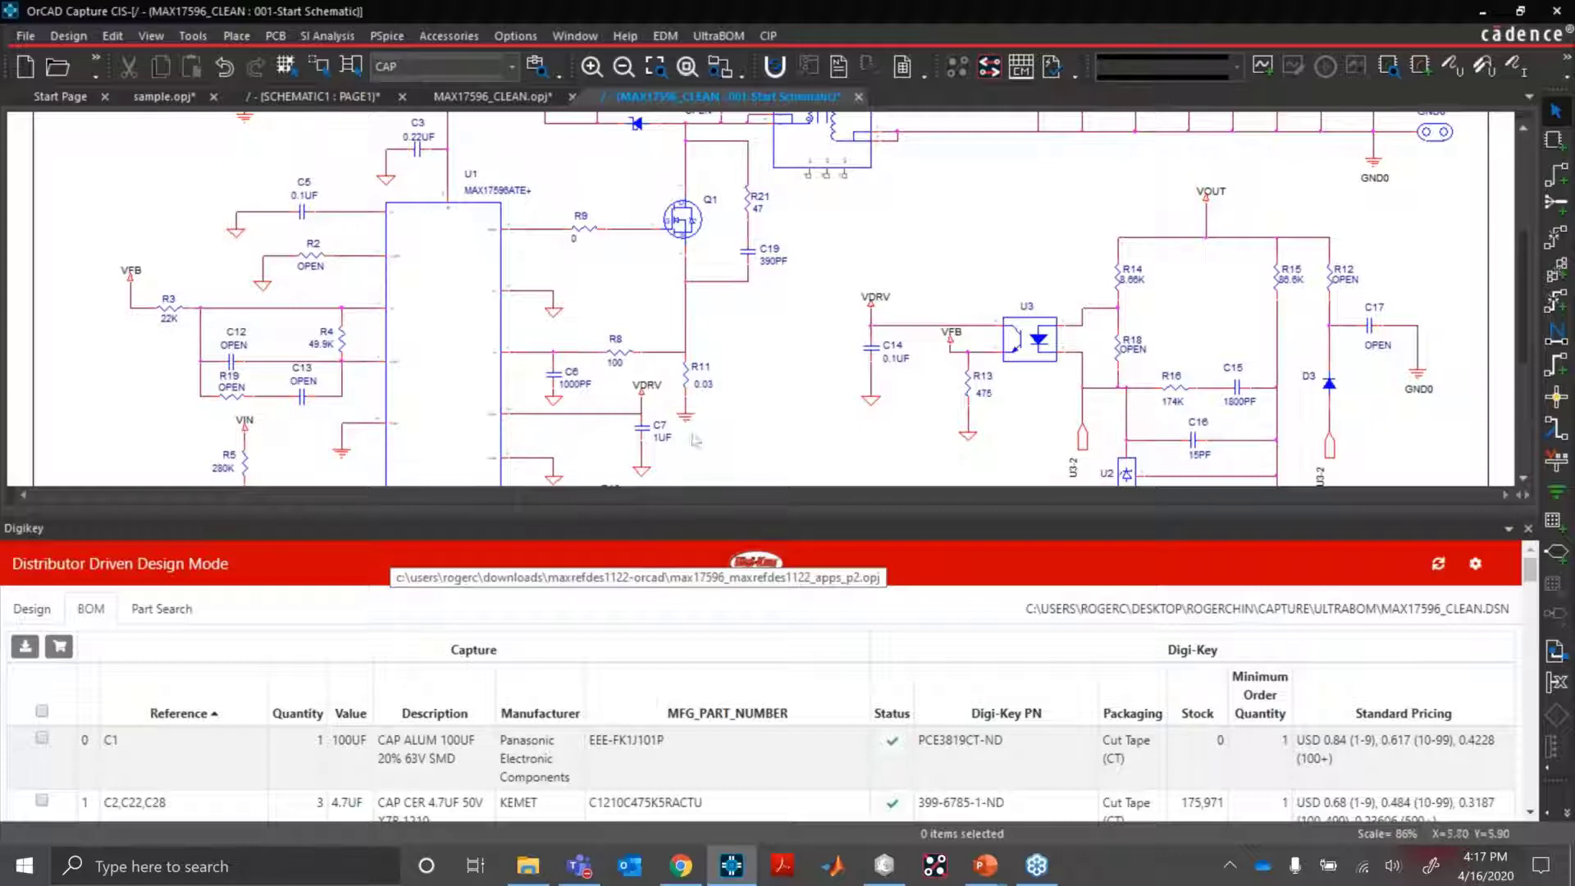
double_click(439, 339)
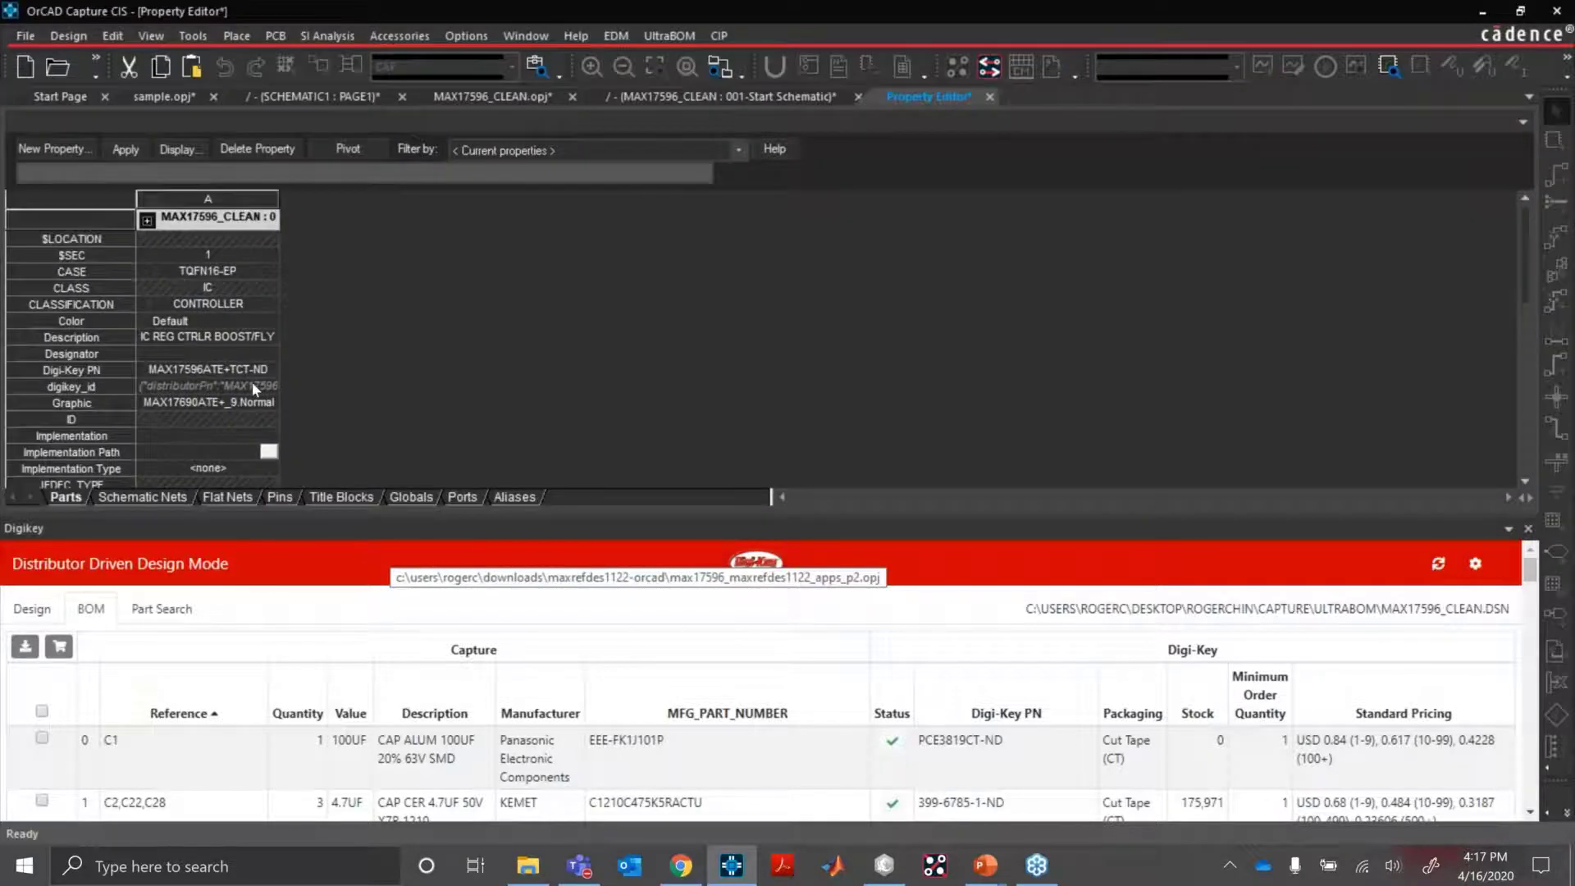
left_click(986, 96)
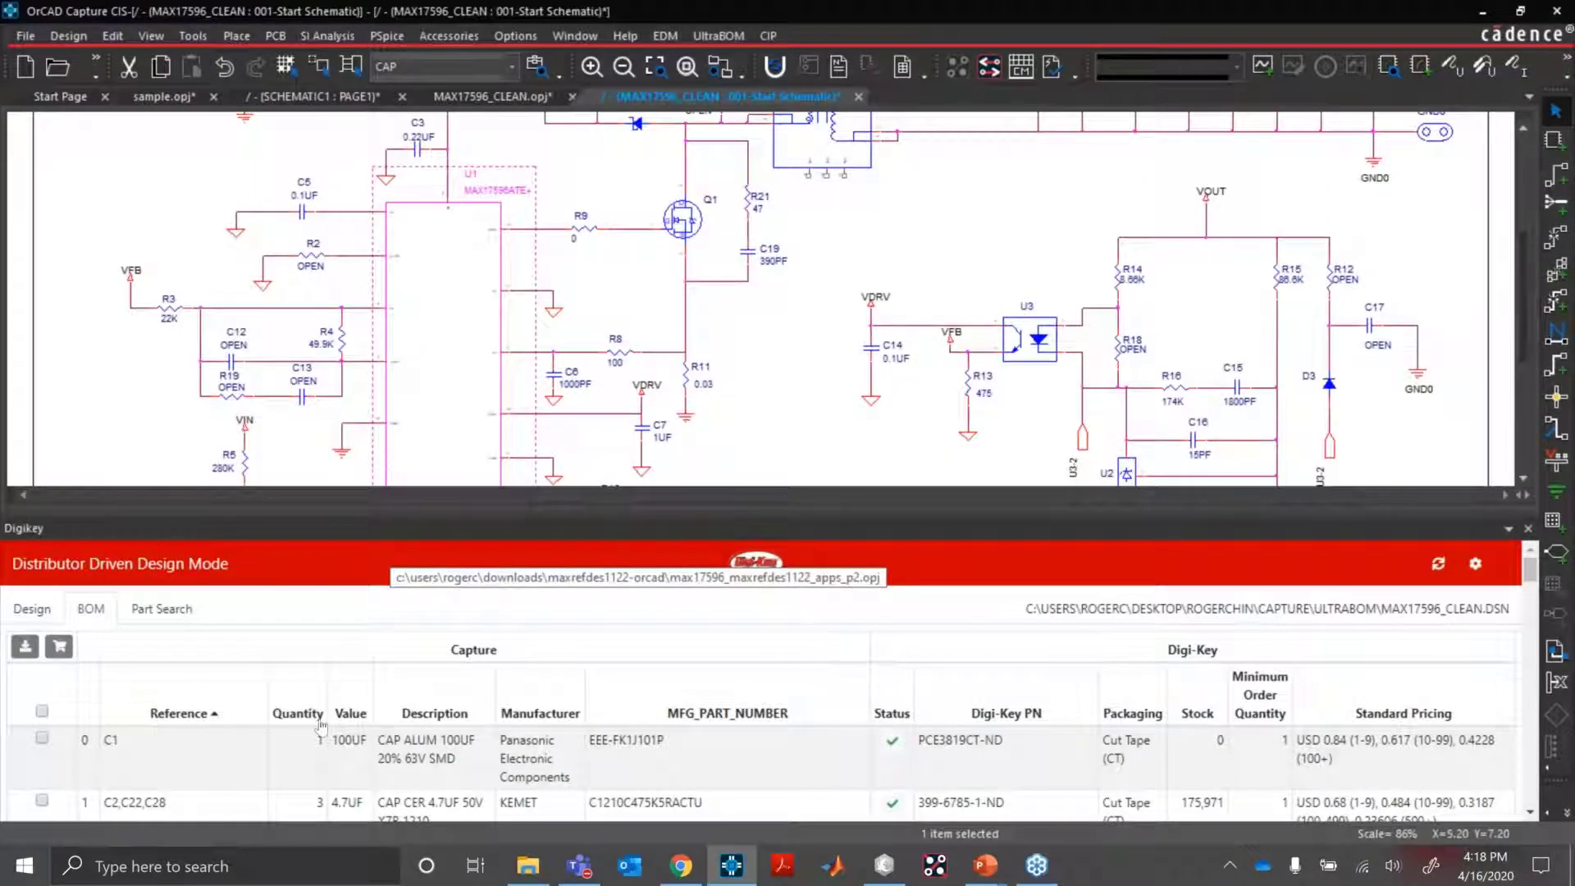
Refresh the Digi-Key BOM again, select all its lines and clear the part selection in the schematic.
left_click(1439, 565)
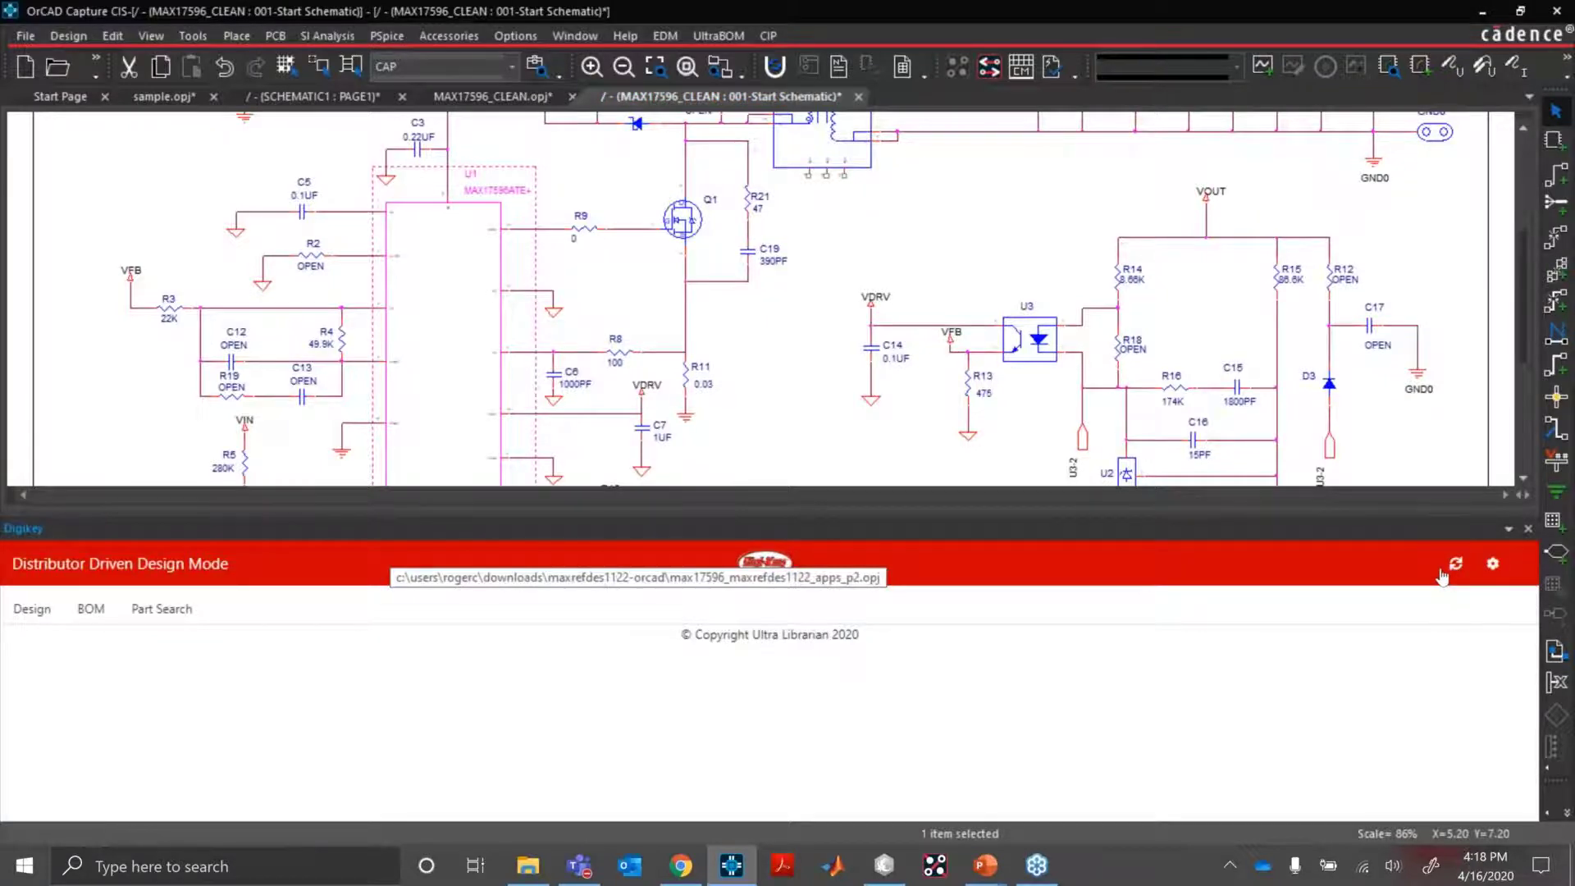
scroll(999, 639, "down", 1)
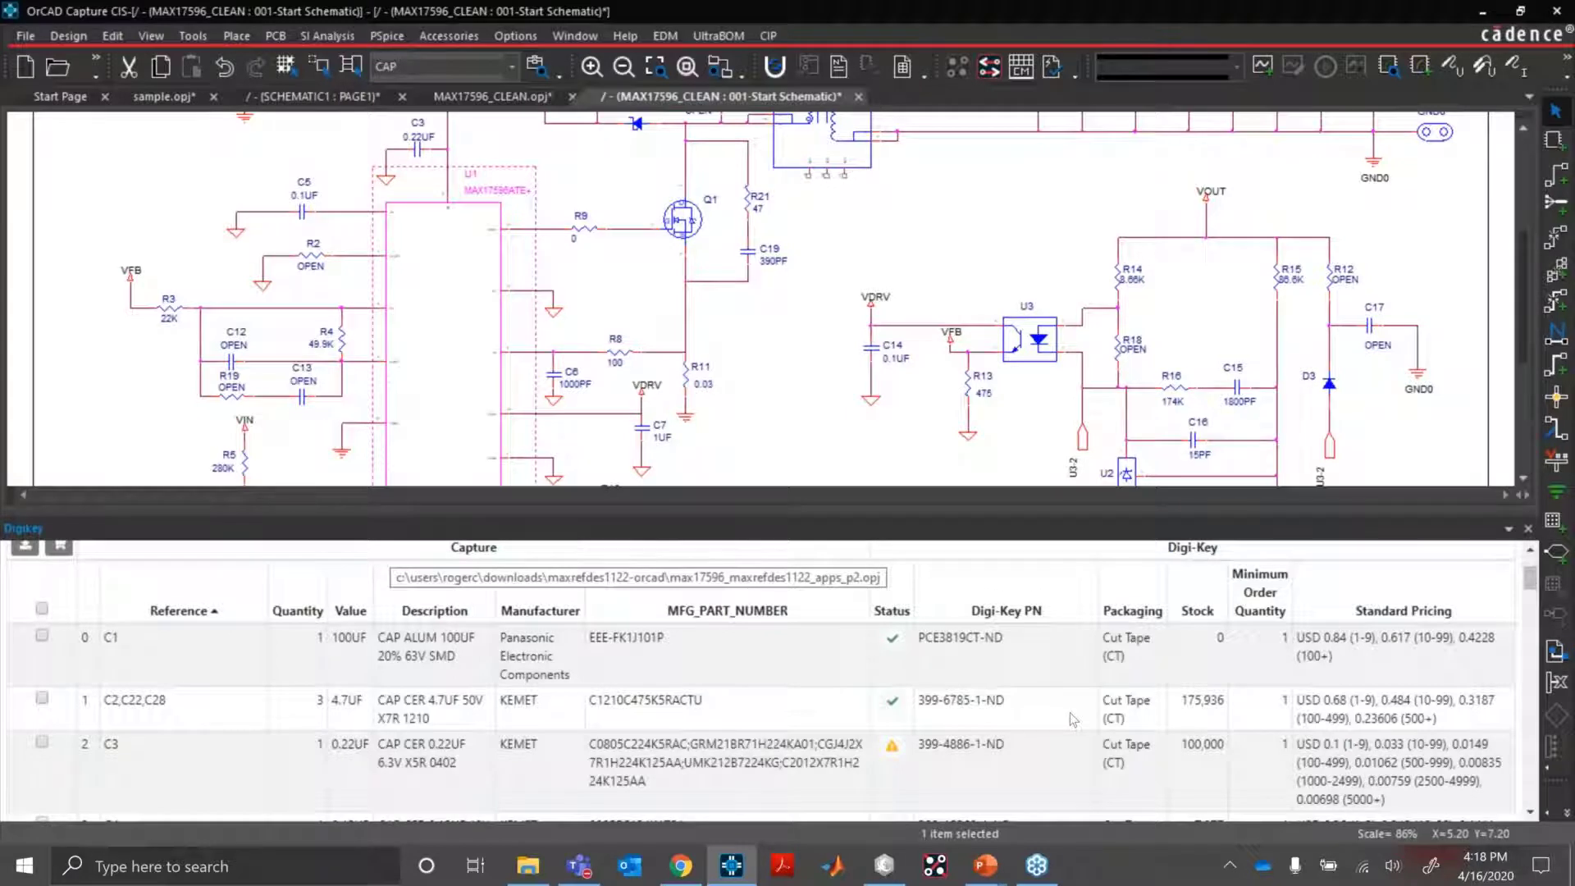
scroll(1081, 730, "up", 1)
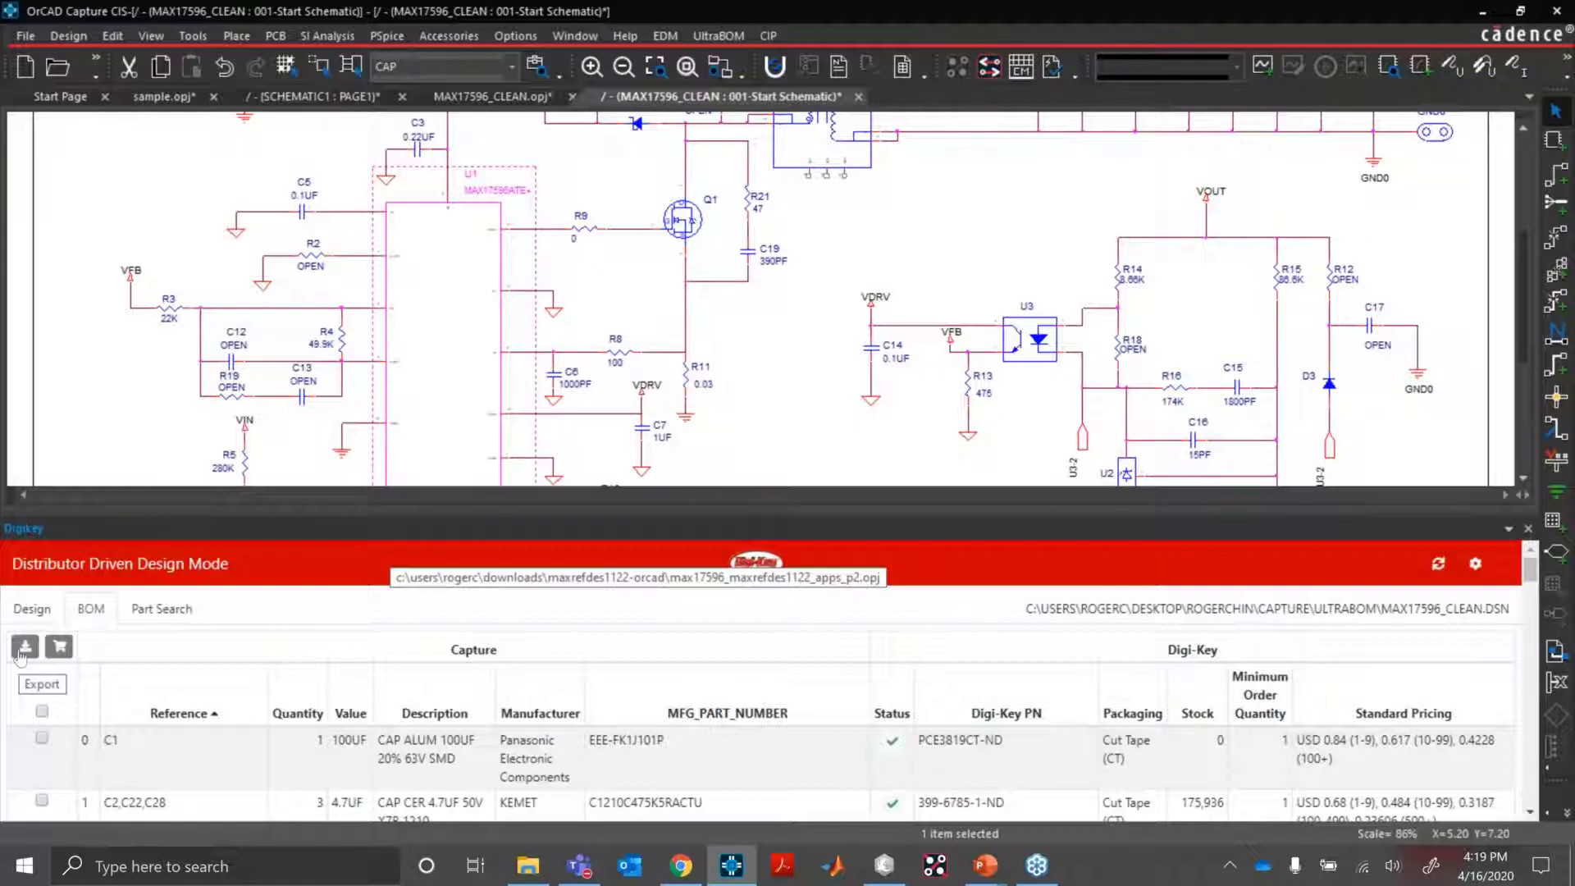
left_click(41, 711)
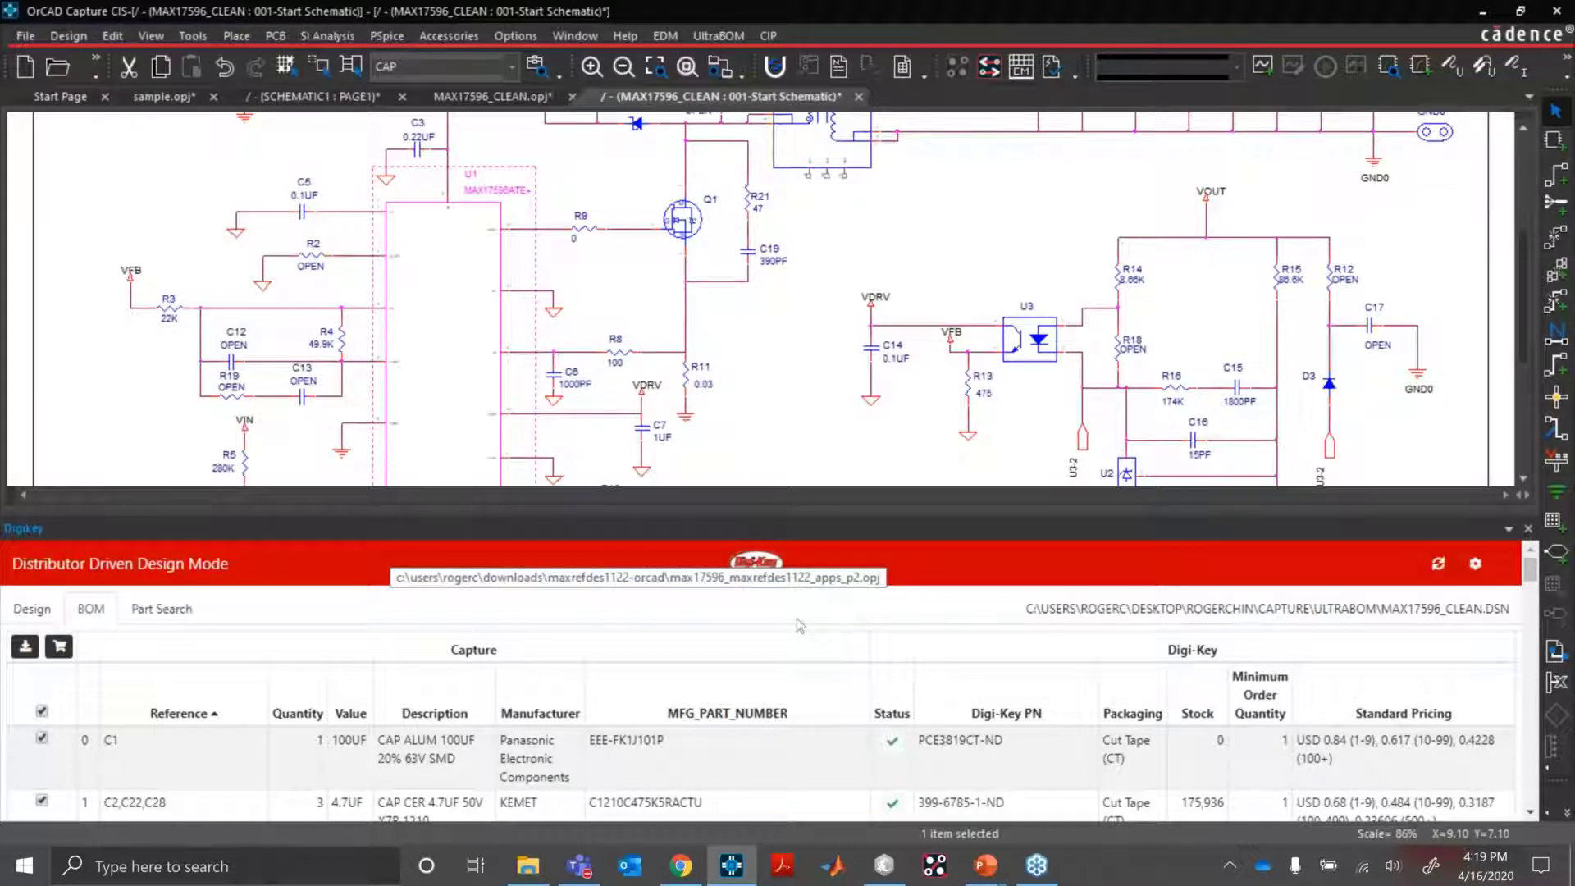
left_click(777, 457)
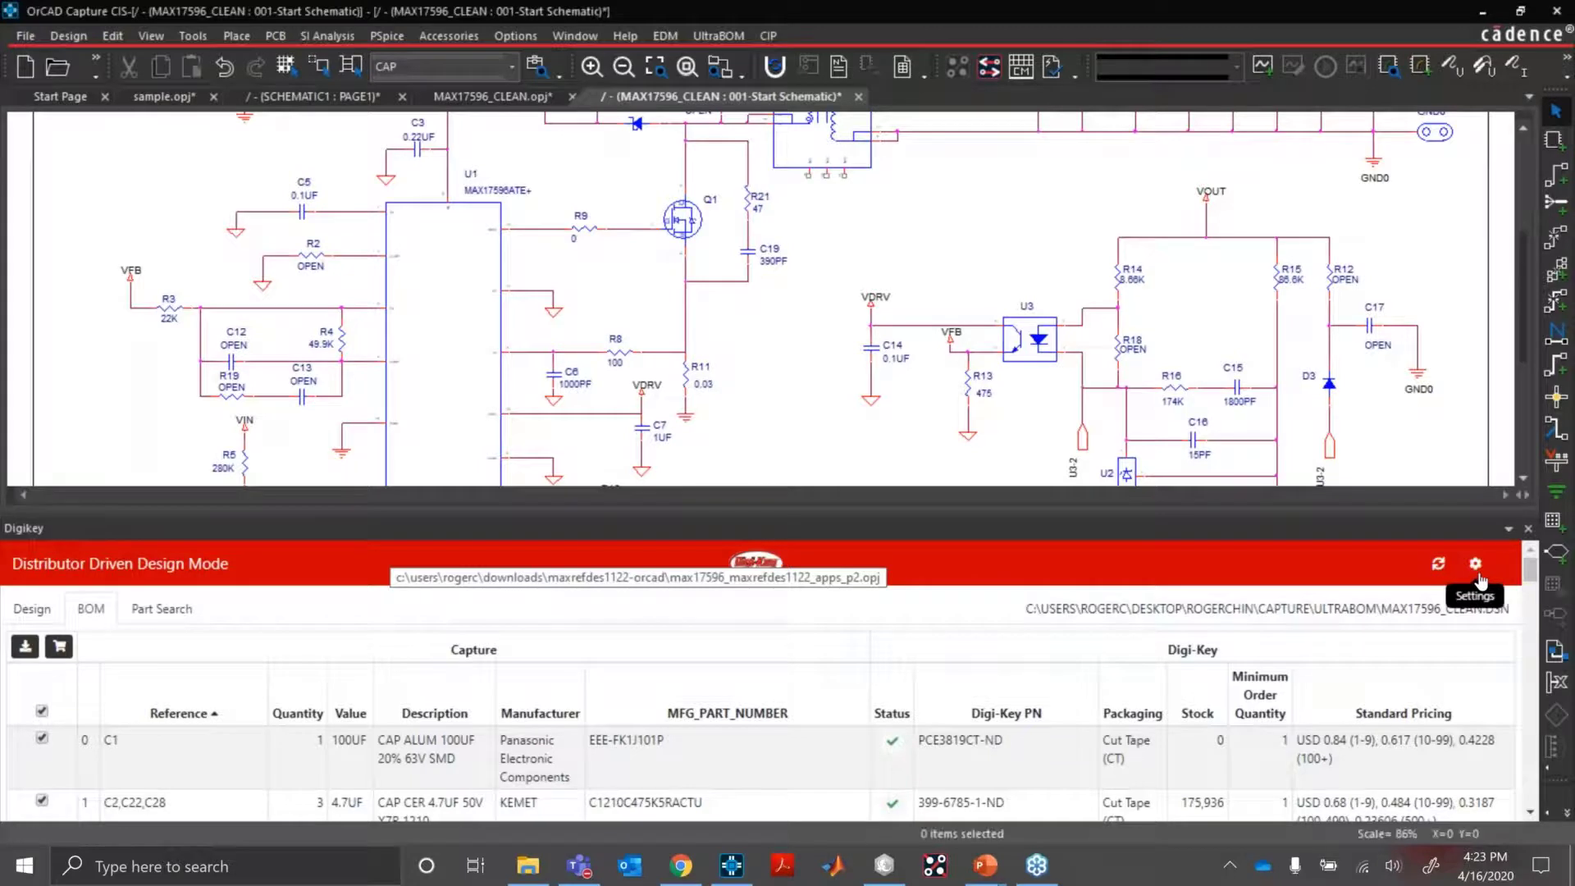
Review the Digi-Key settings for country, language, Ultra Librarian login and part property mapping, and return to the design list.
left_click(1476, 564)
scroll(546, 722, "down", 5)
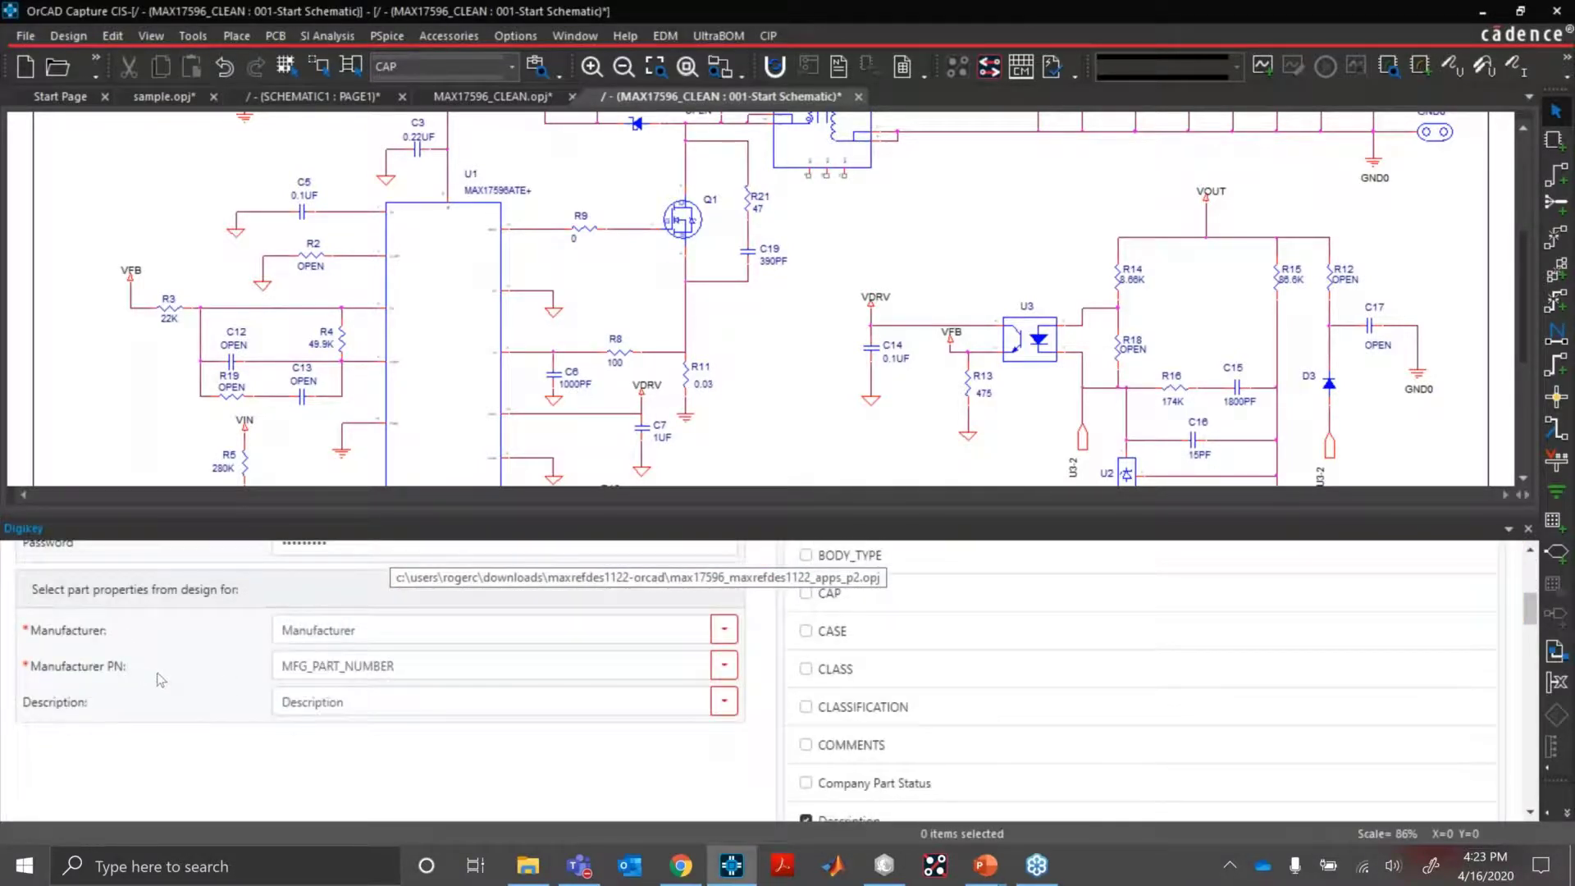
scroll(234, 712, "up", 2)
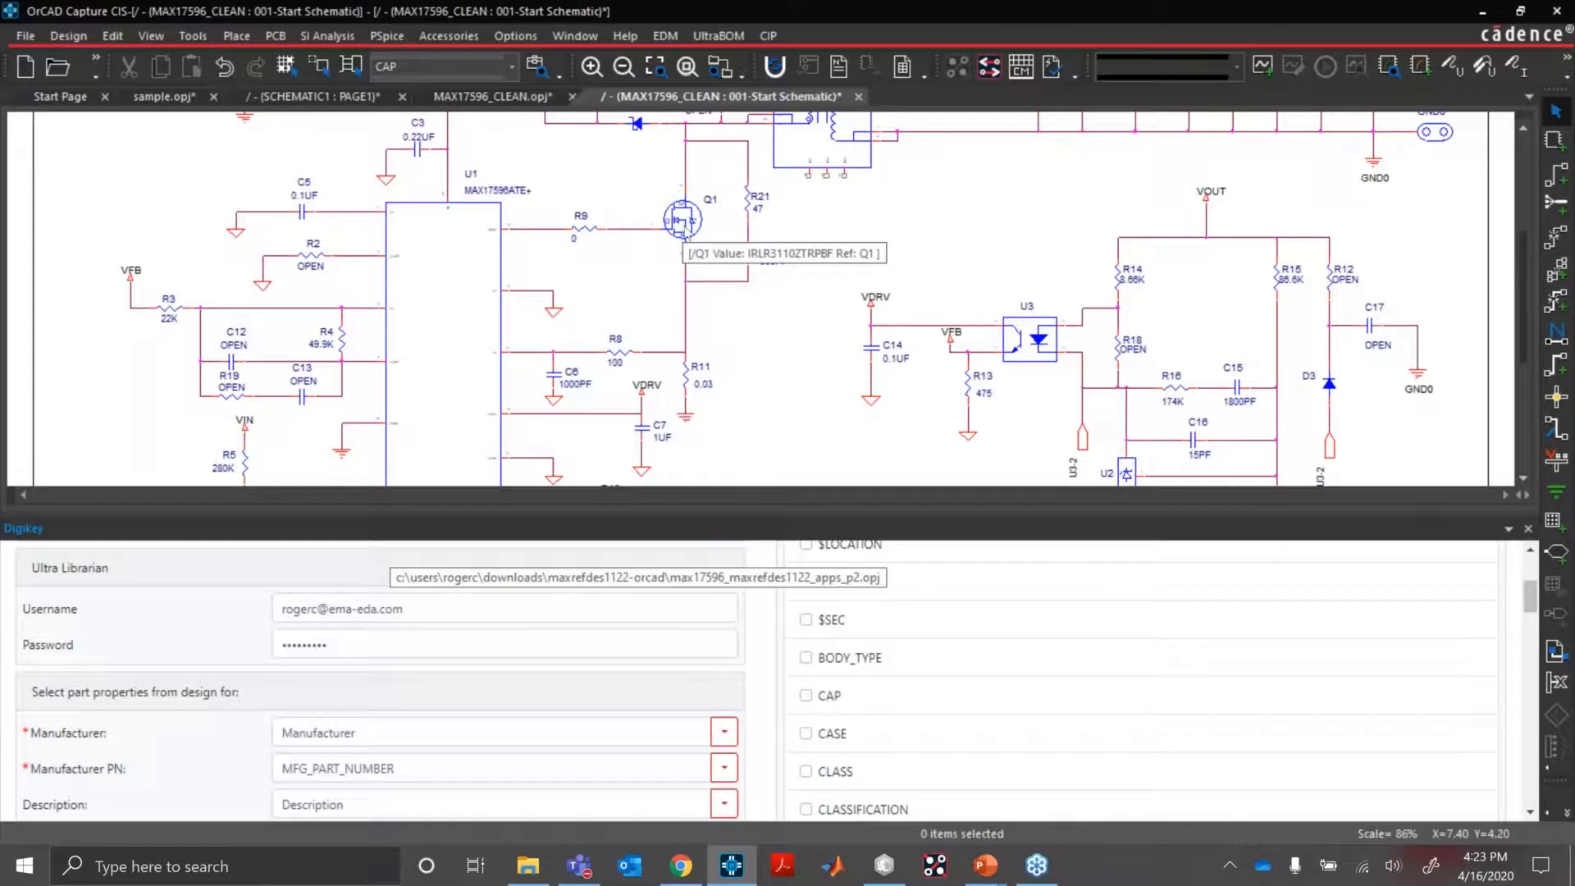
scroll(759, 732, "up", 4)
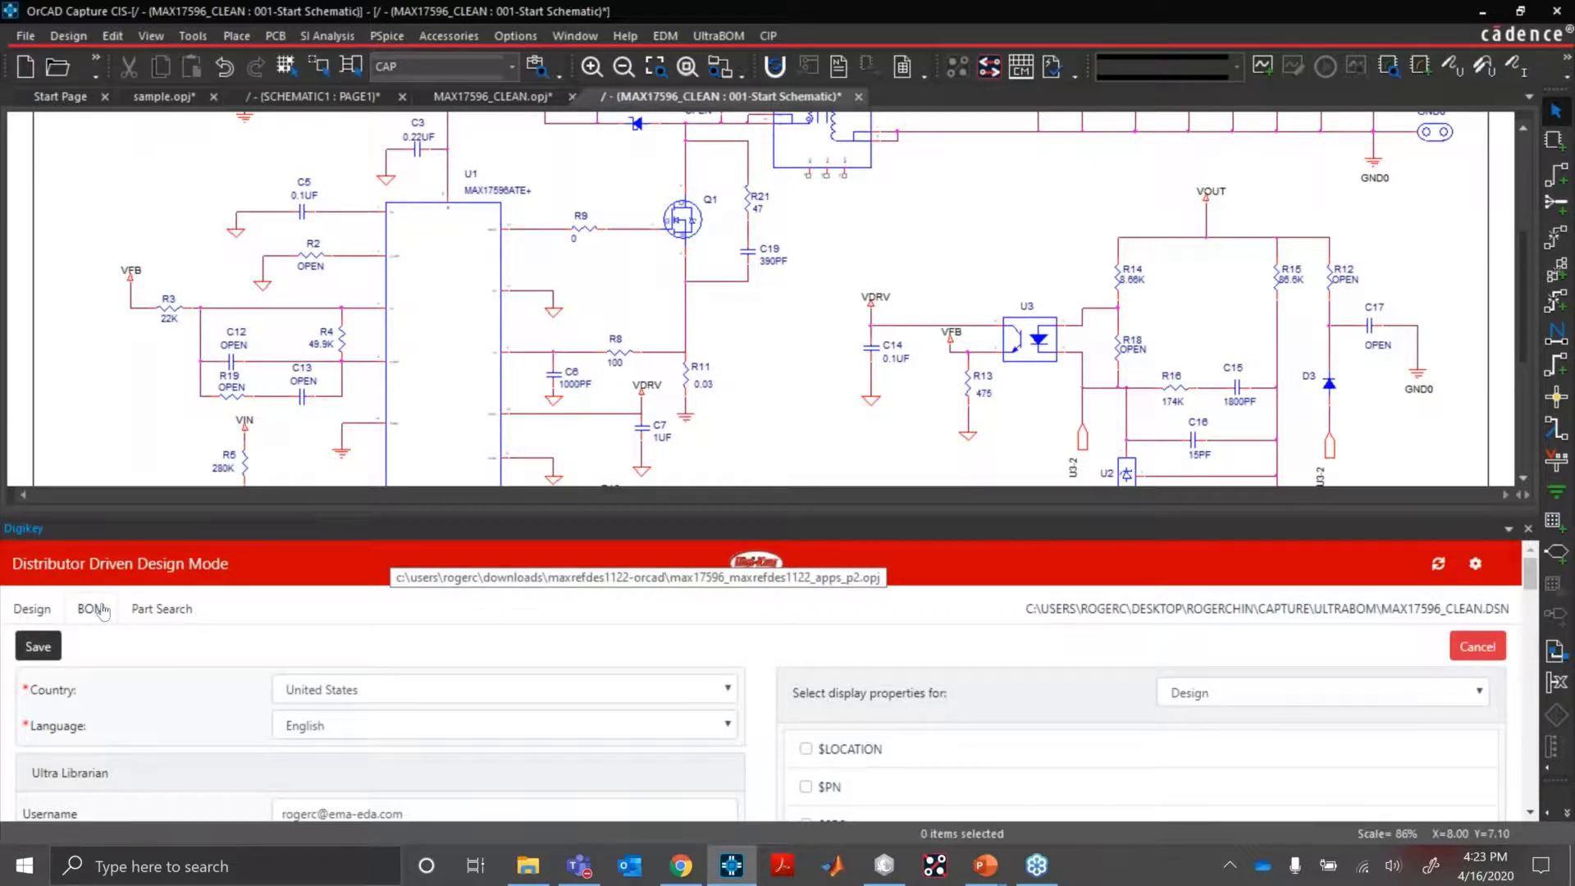
left_click(45, 614)
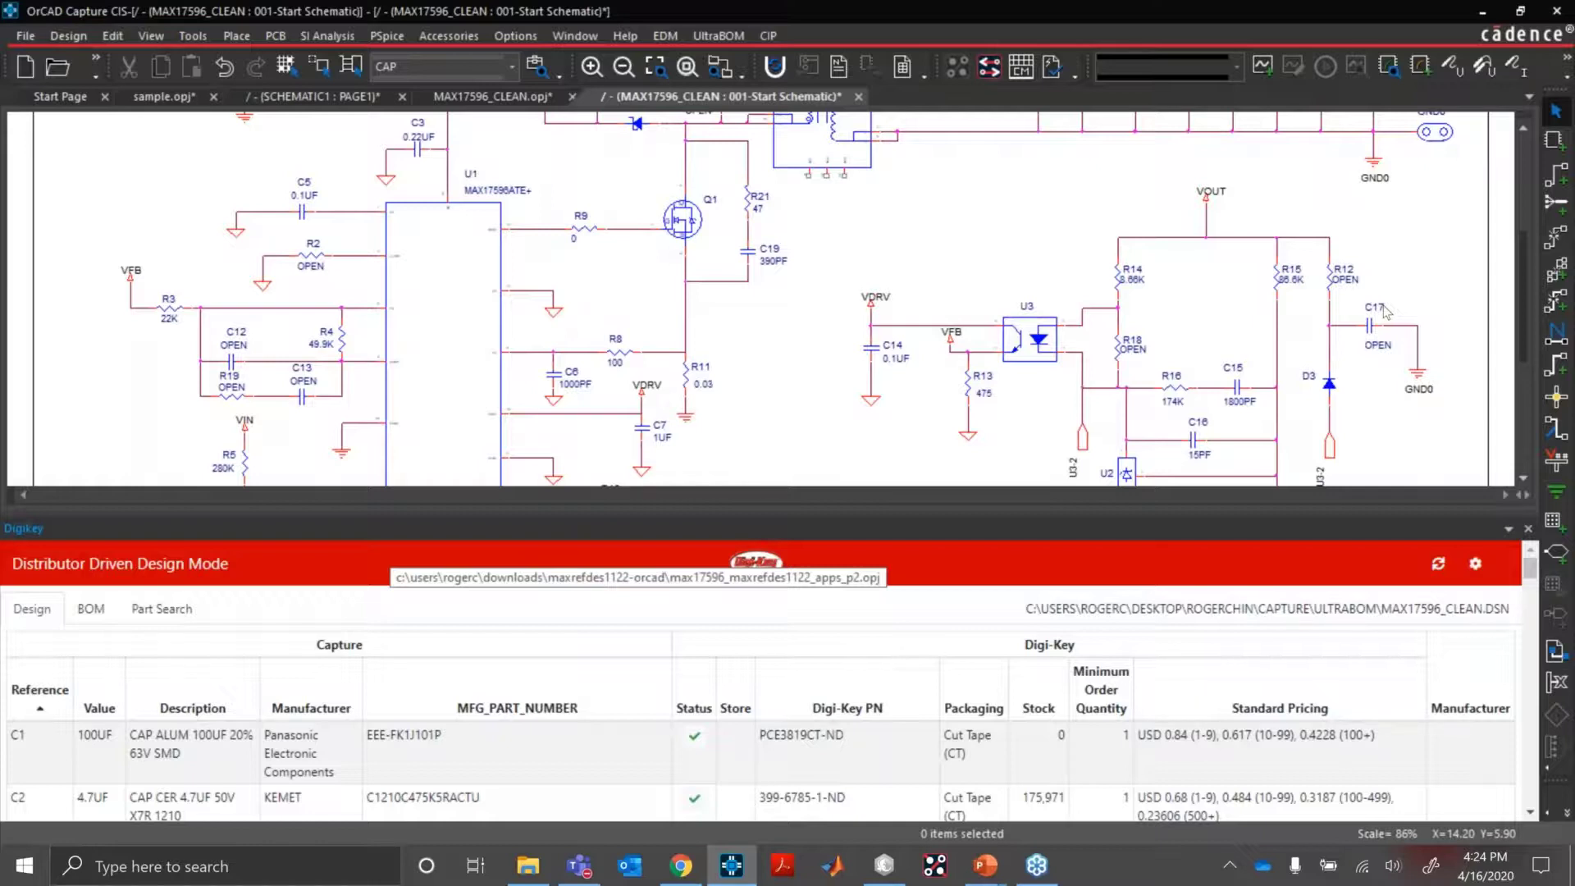
Highlight the MAX17596_CLEAN.DSN design path above the Digi-Key list to point it out, and clear the highlight.
double_click(1493, 611)
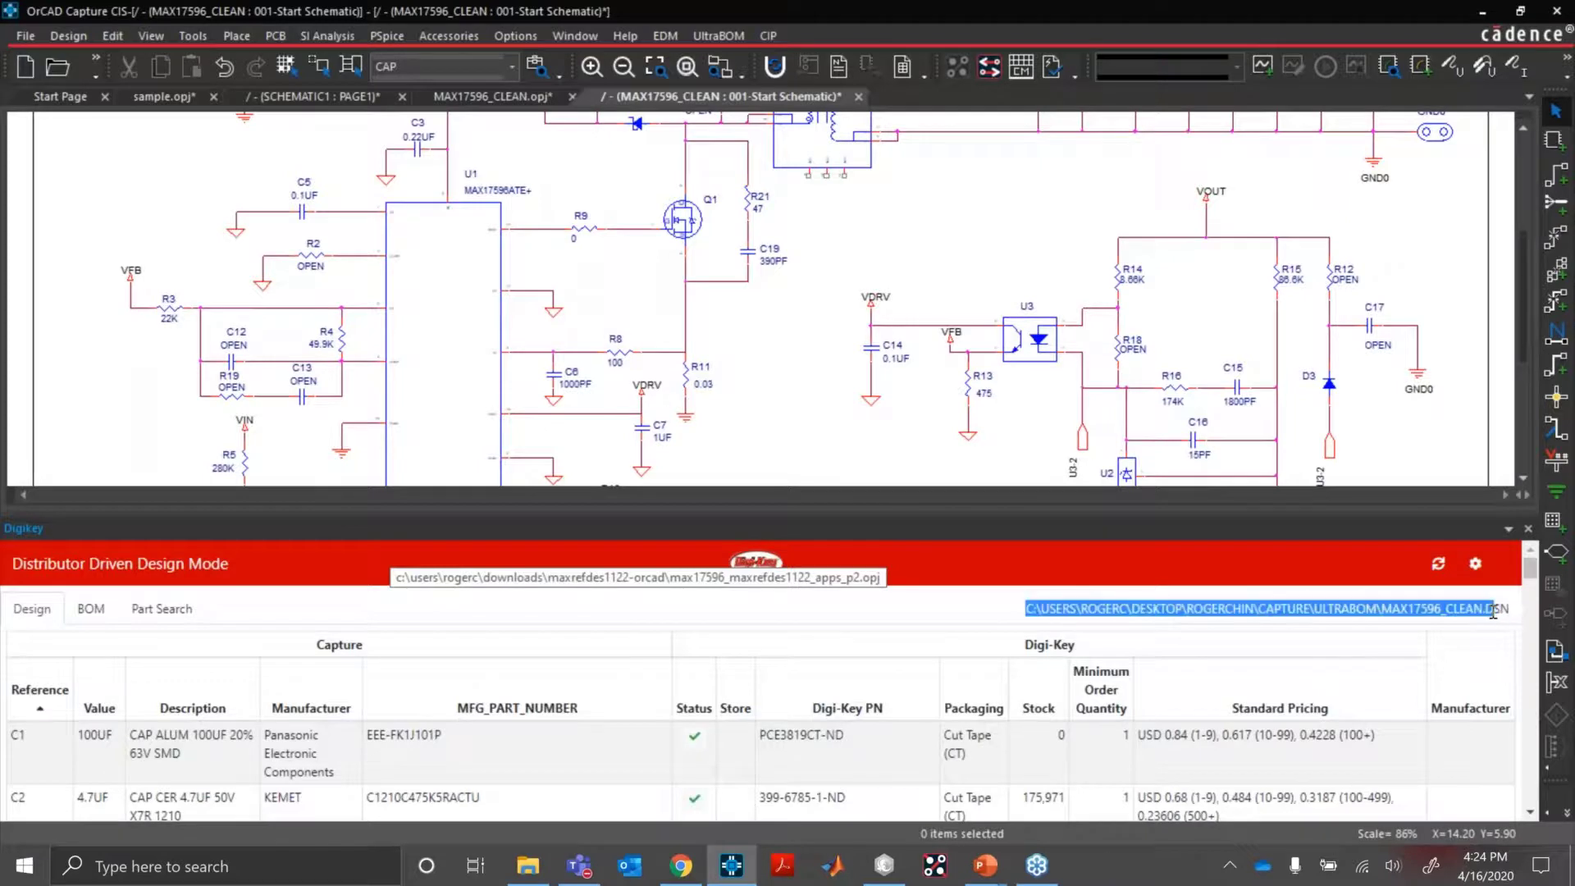
left_click(886, 457)
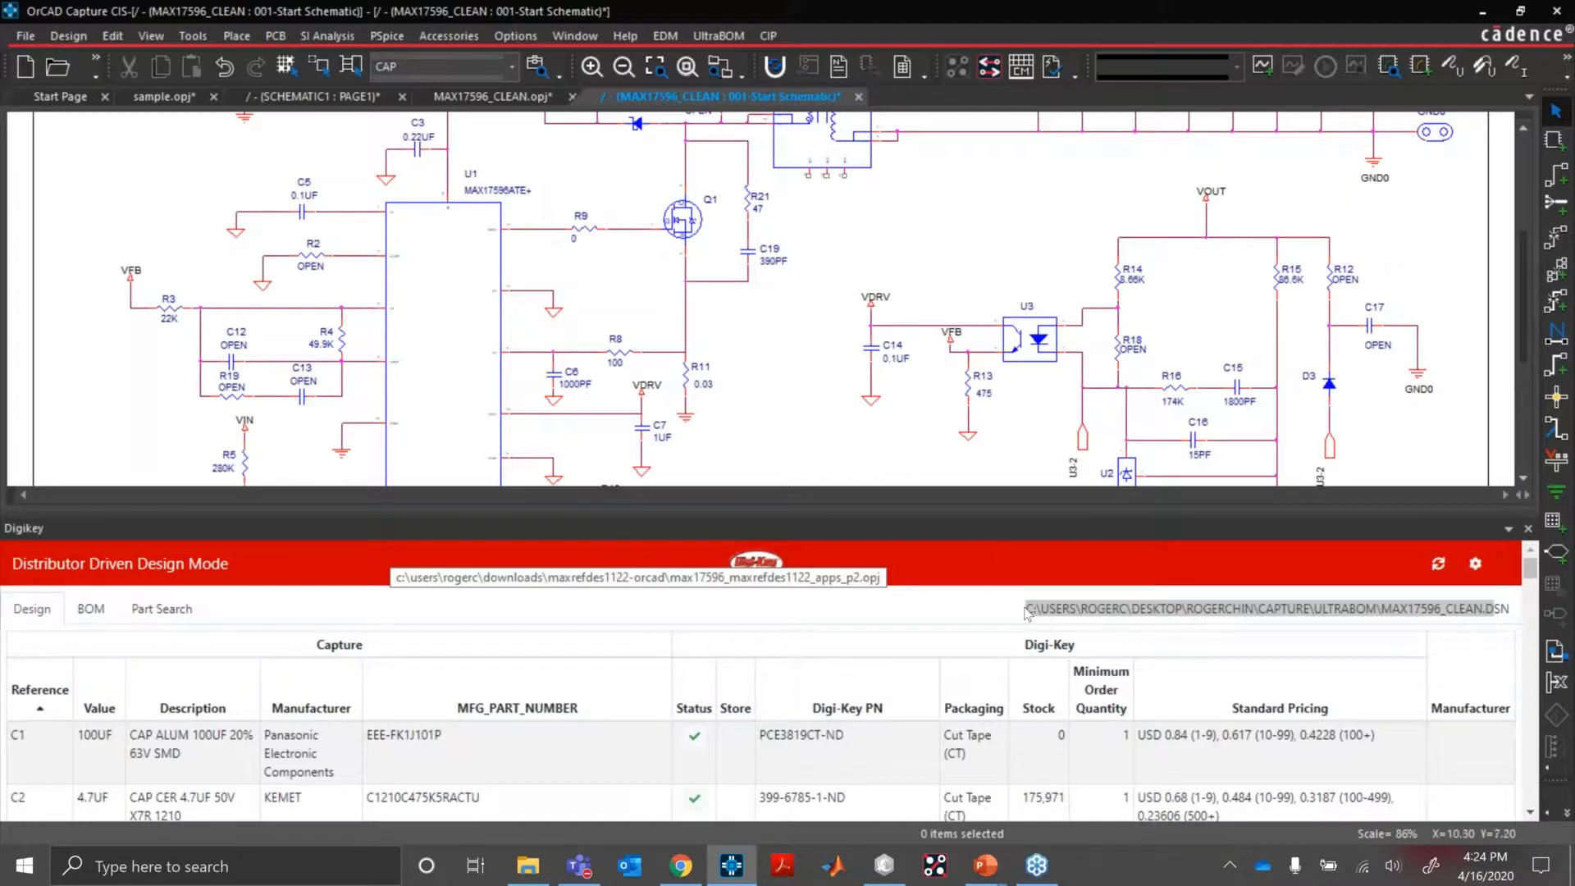
left_click(1513, 614)
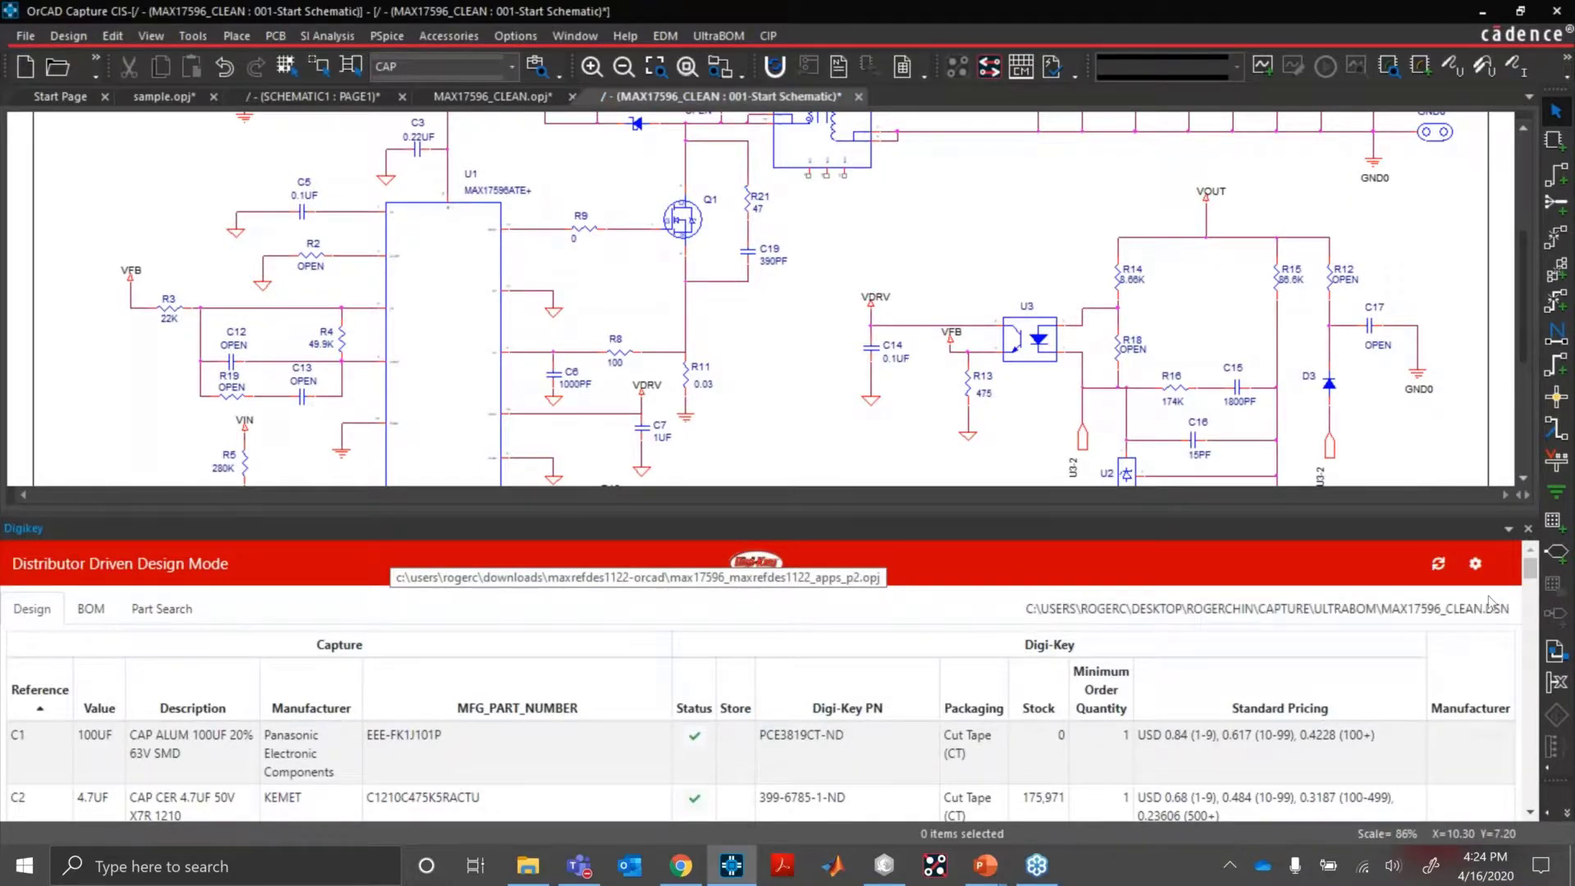